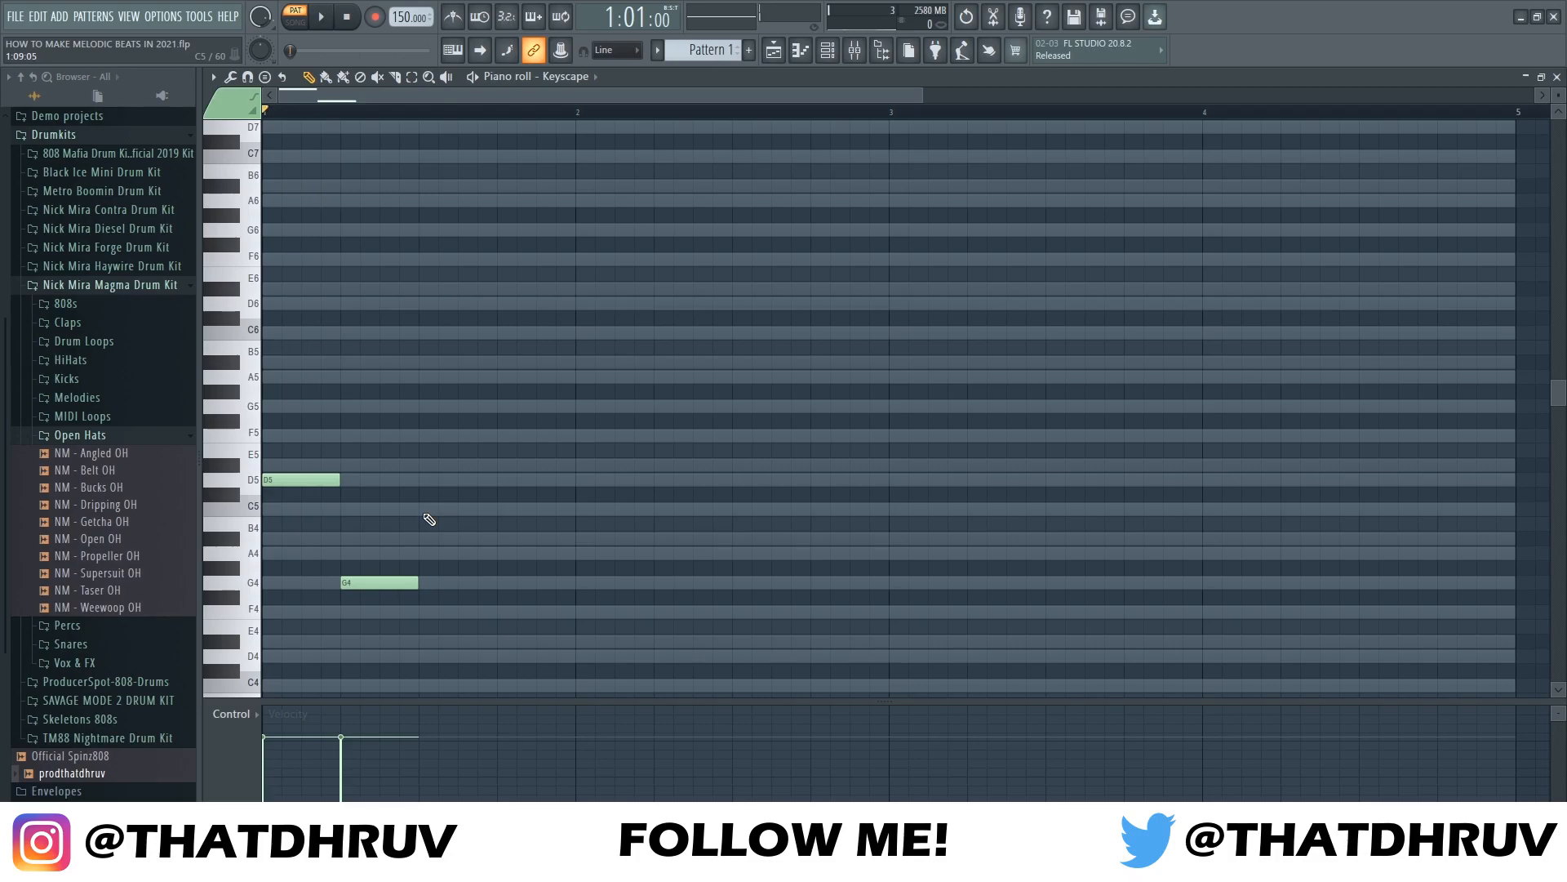
Complete the one-bar Keyscape melody with one-beat notes on A4 and C5 on beats 3 and 4, and play it back
{"action": "key", "text": "space"}
{"action": "key", "text": "space"}
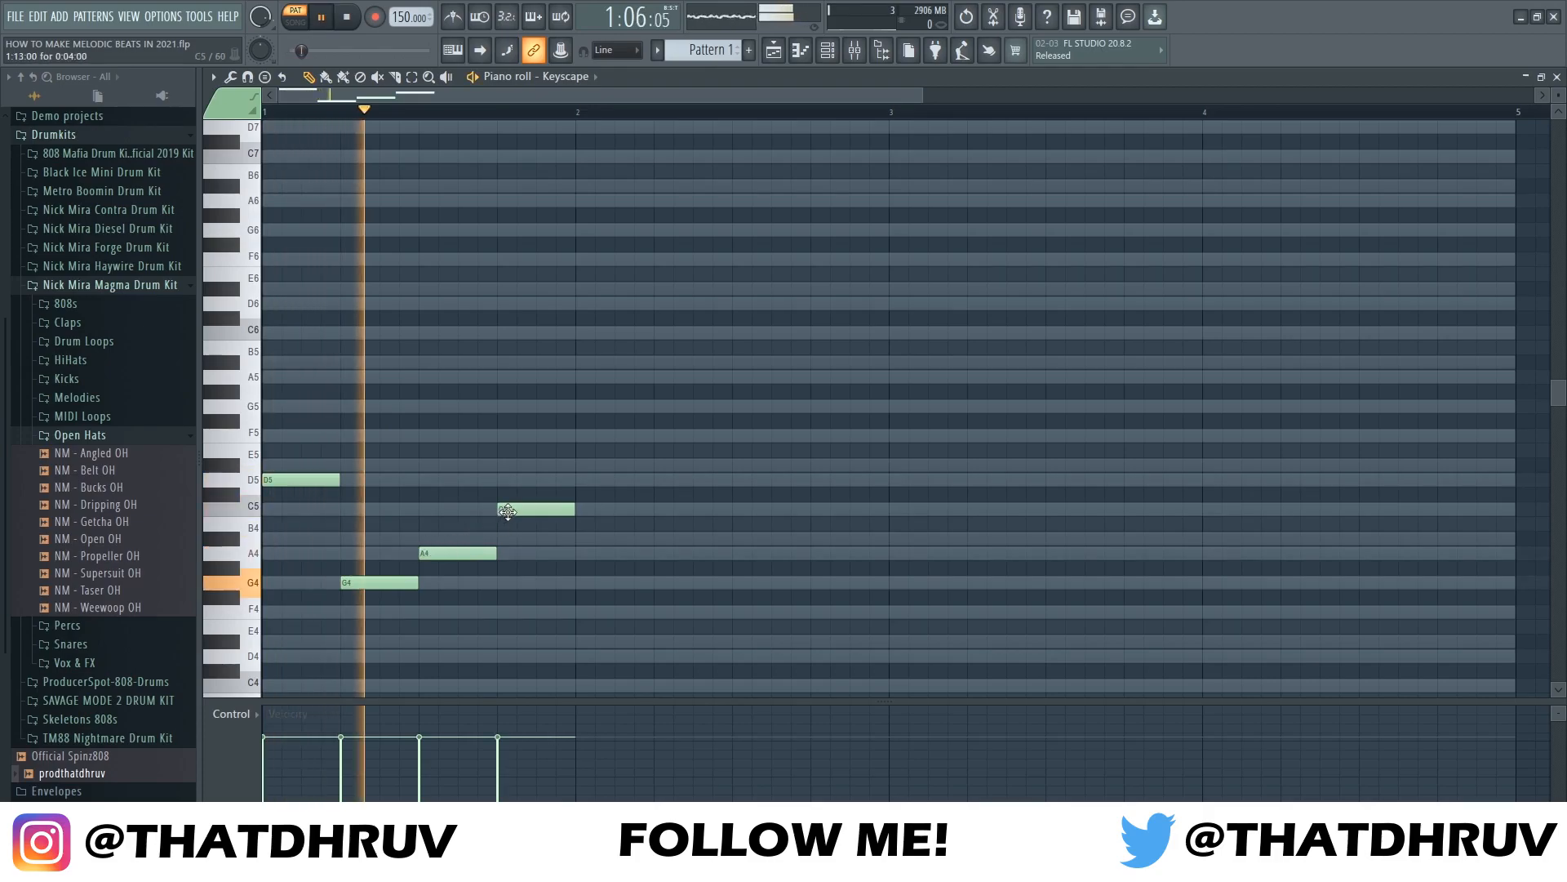
{"action": "key", "text": "space"}
{"action": "key", "text": "space"}
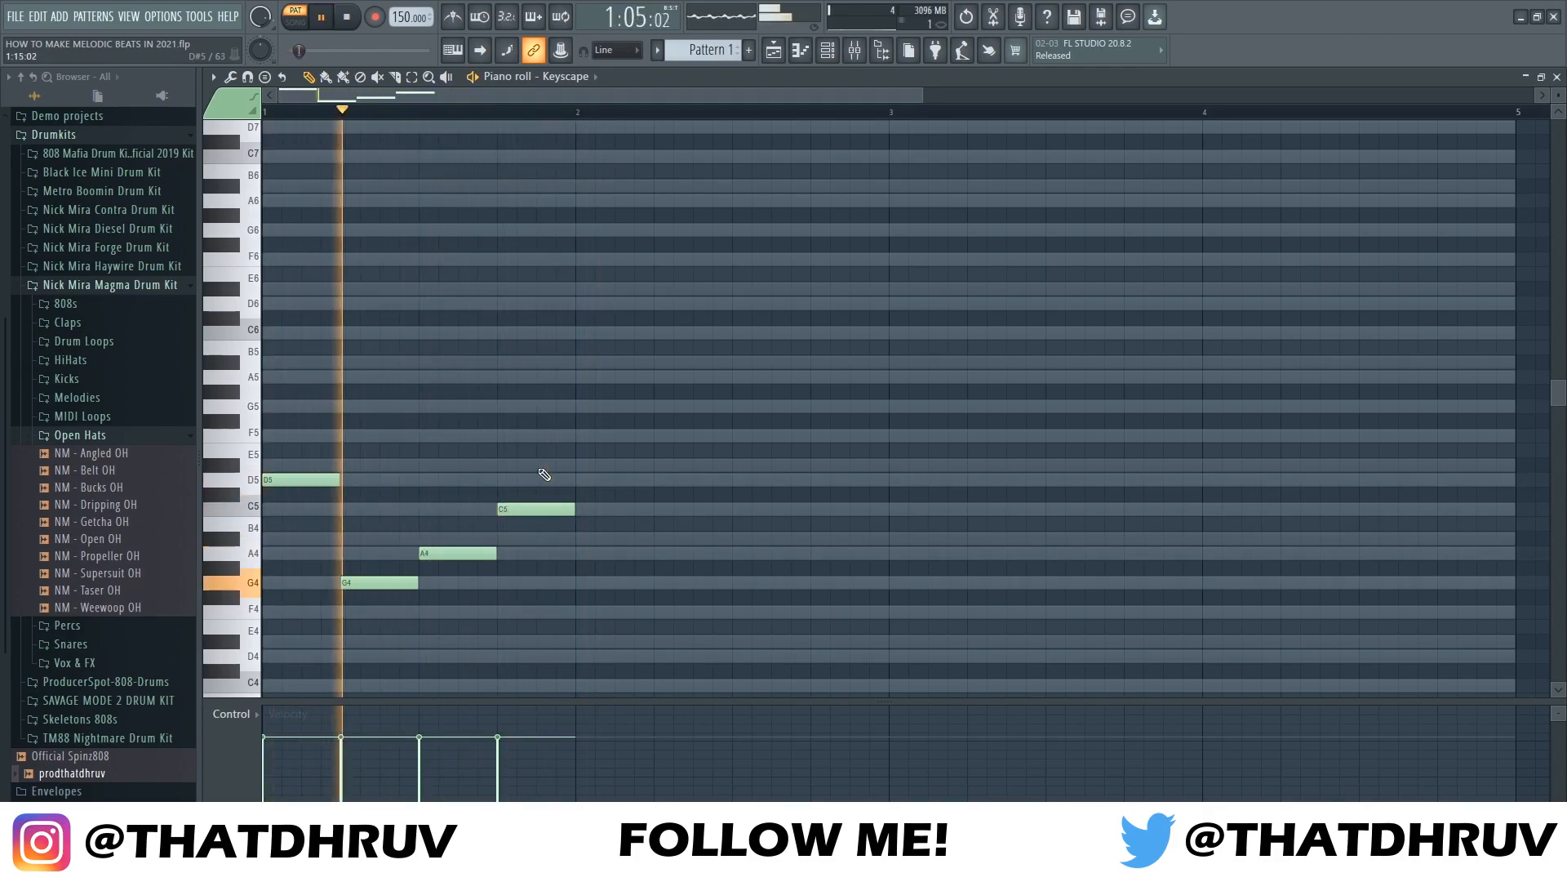
{"action": "key", "text": "space"}
Duplicate the one-bar melody so that it repeats across all four bars
{"action": "scroll", "coordinate": [497, 384], "scroll_direction": "down", "scroll_amount": 4}
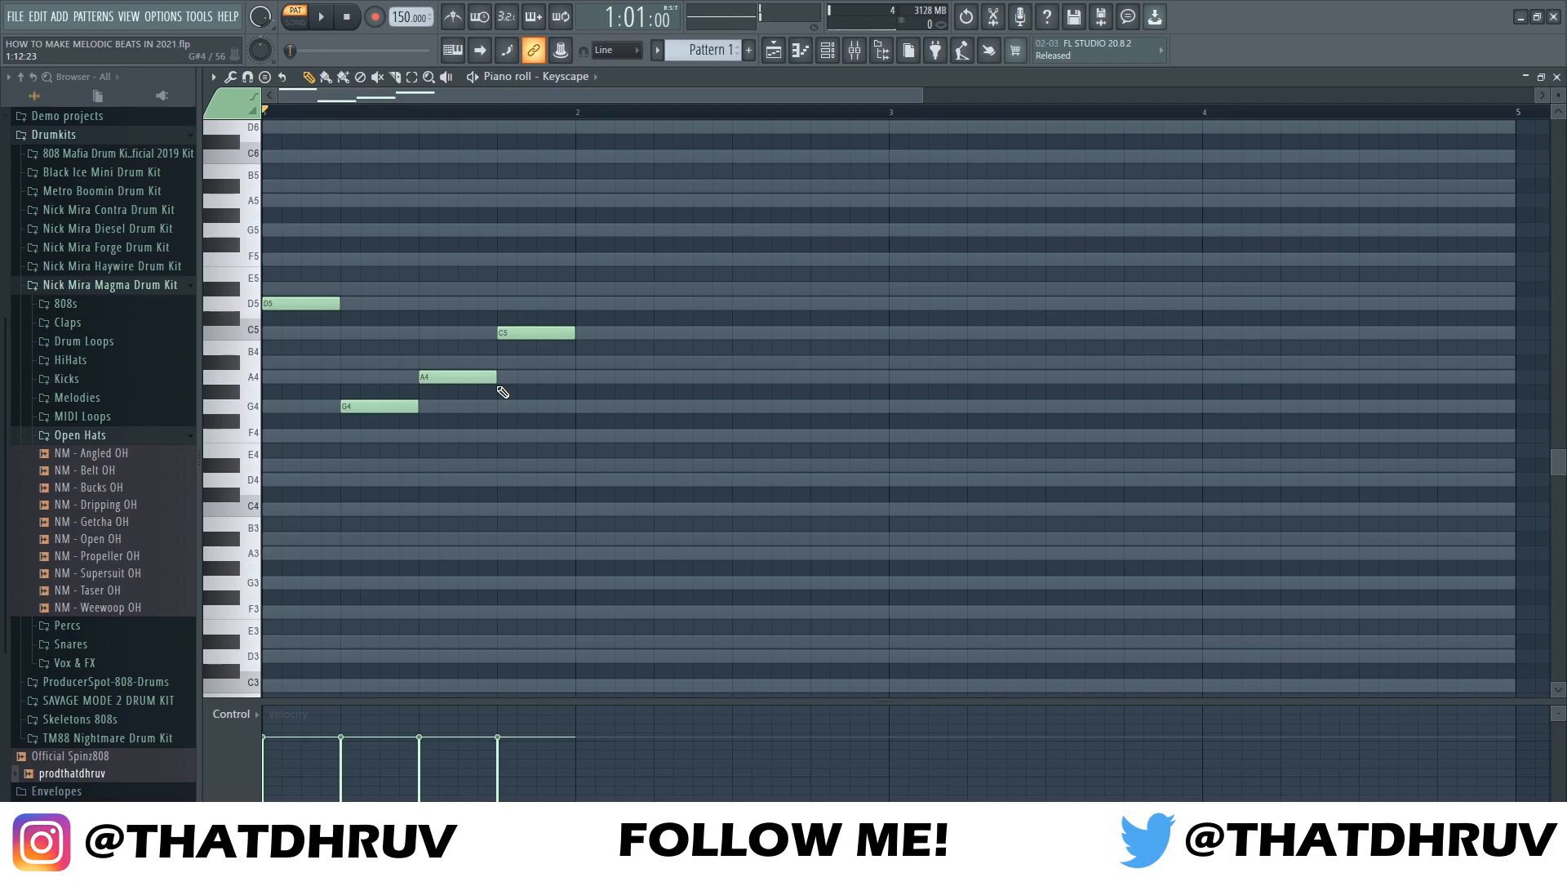
{"action": "key", "text": "ctrl+b"}
{"action": "key", "text": "ctrl+b"}
{"action": "scroll", "coordinate": [630, 438], "scroll_direction": "up", "scroll_amount": 4}
{"action": "scroll", "coordinate": [458, 457], "scroll_direction": "down", "scroll_amount": 3}
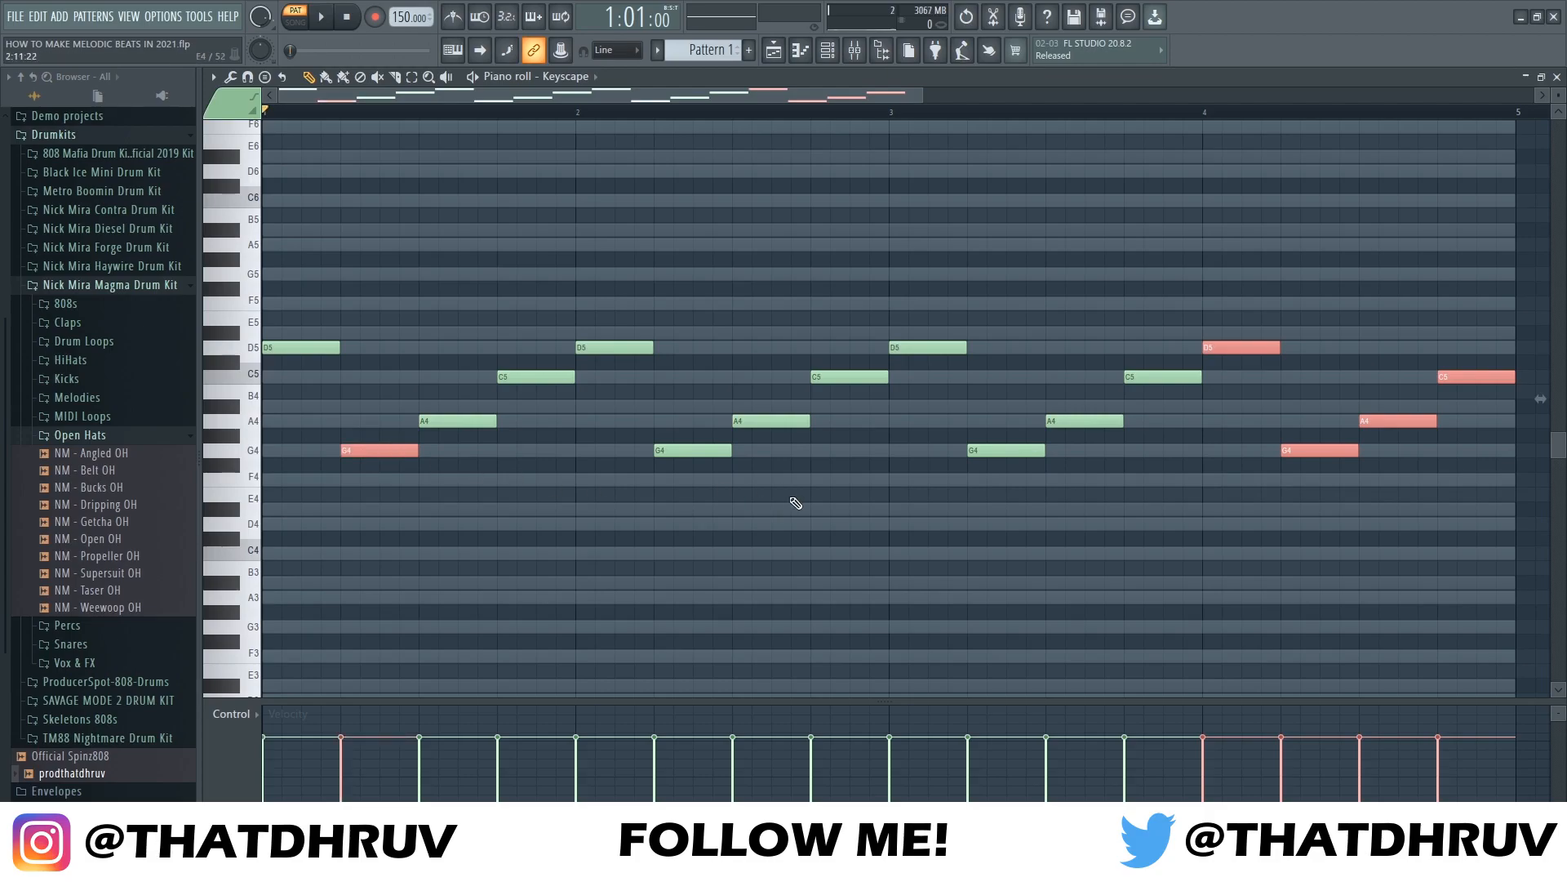
Raise the second note of bars 1 and 3 by an octave to G5, and play the melody back
{"action": "left_click_drag", "start_coordinate": [1249, 312], "coordinate": [1509, 482]}
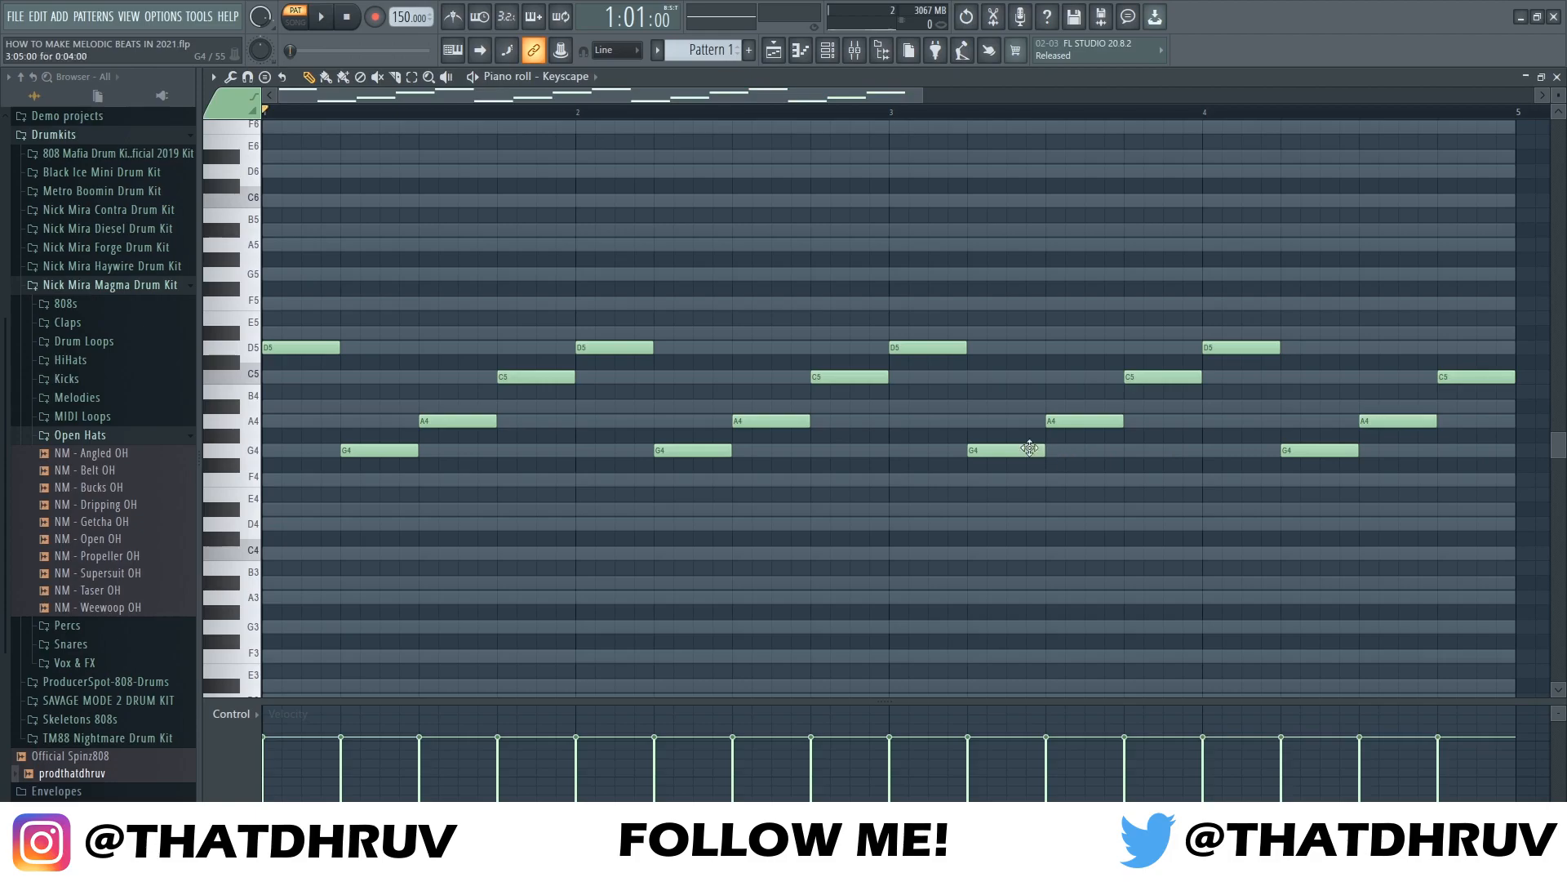
{"action": "key", "text": "space"}
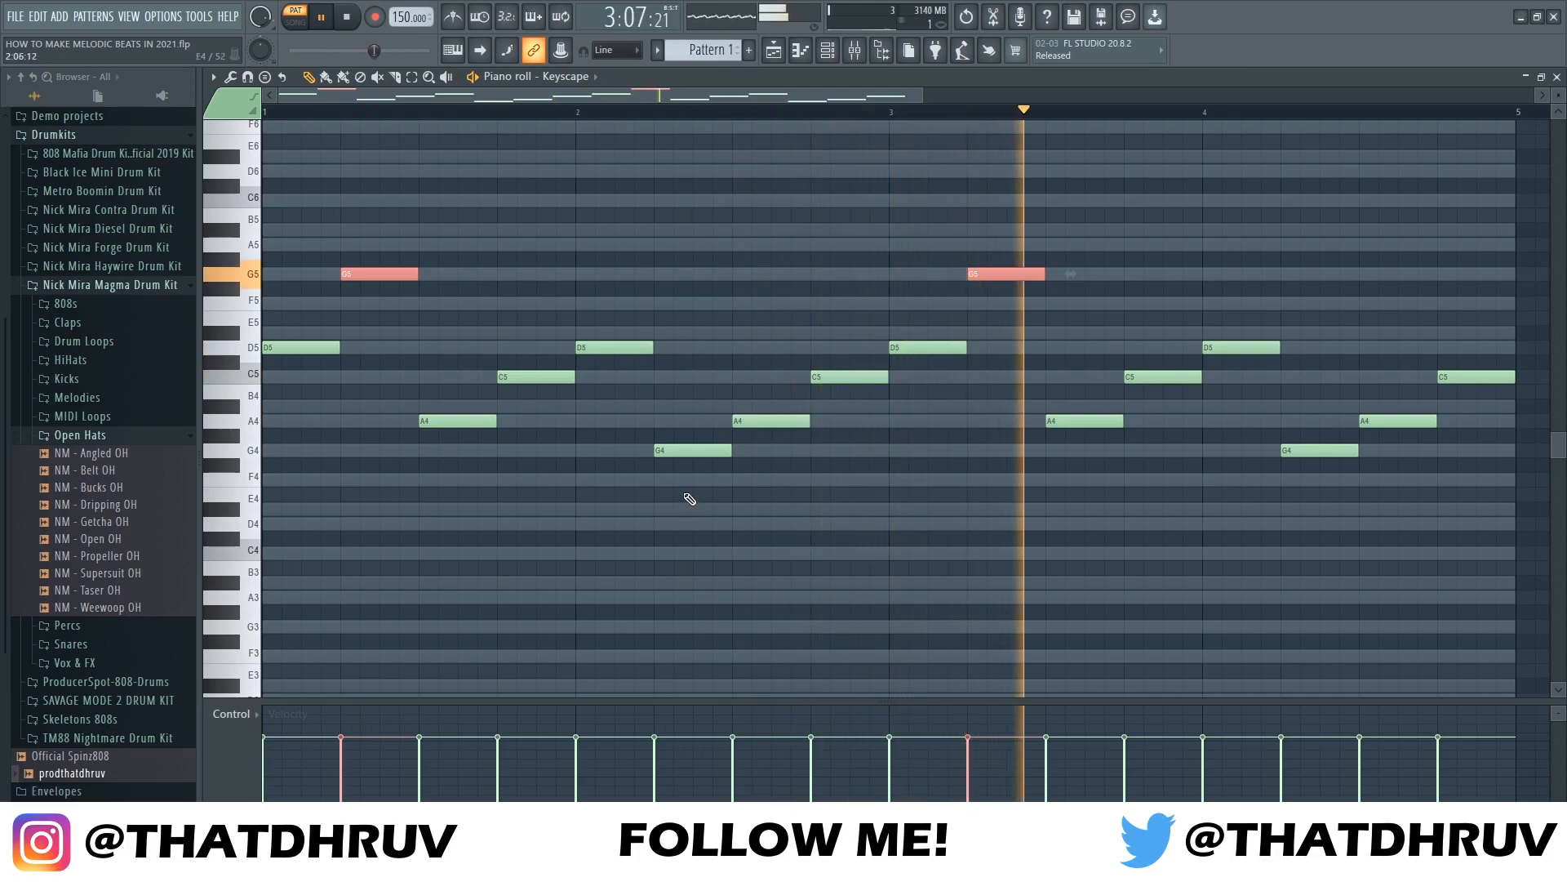
{"action": "scroll", "coordinate": [744, 506], "scroll_direction": "down", "scroll_amount": 3}
{"action": "scroll", "coordinate": [744, 502], "scroll_direction": "up", "scroll_amount": 4}
{"action": "scroll", "coordinate": [745, 502], "scroll_direction": "down", "scroll_amount": 3}
{"action": "key", "text": "space"}
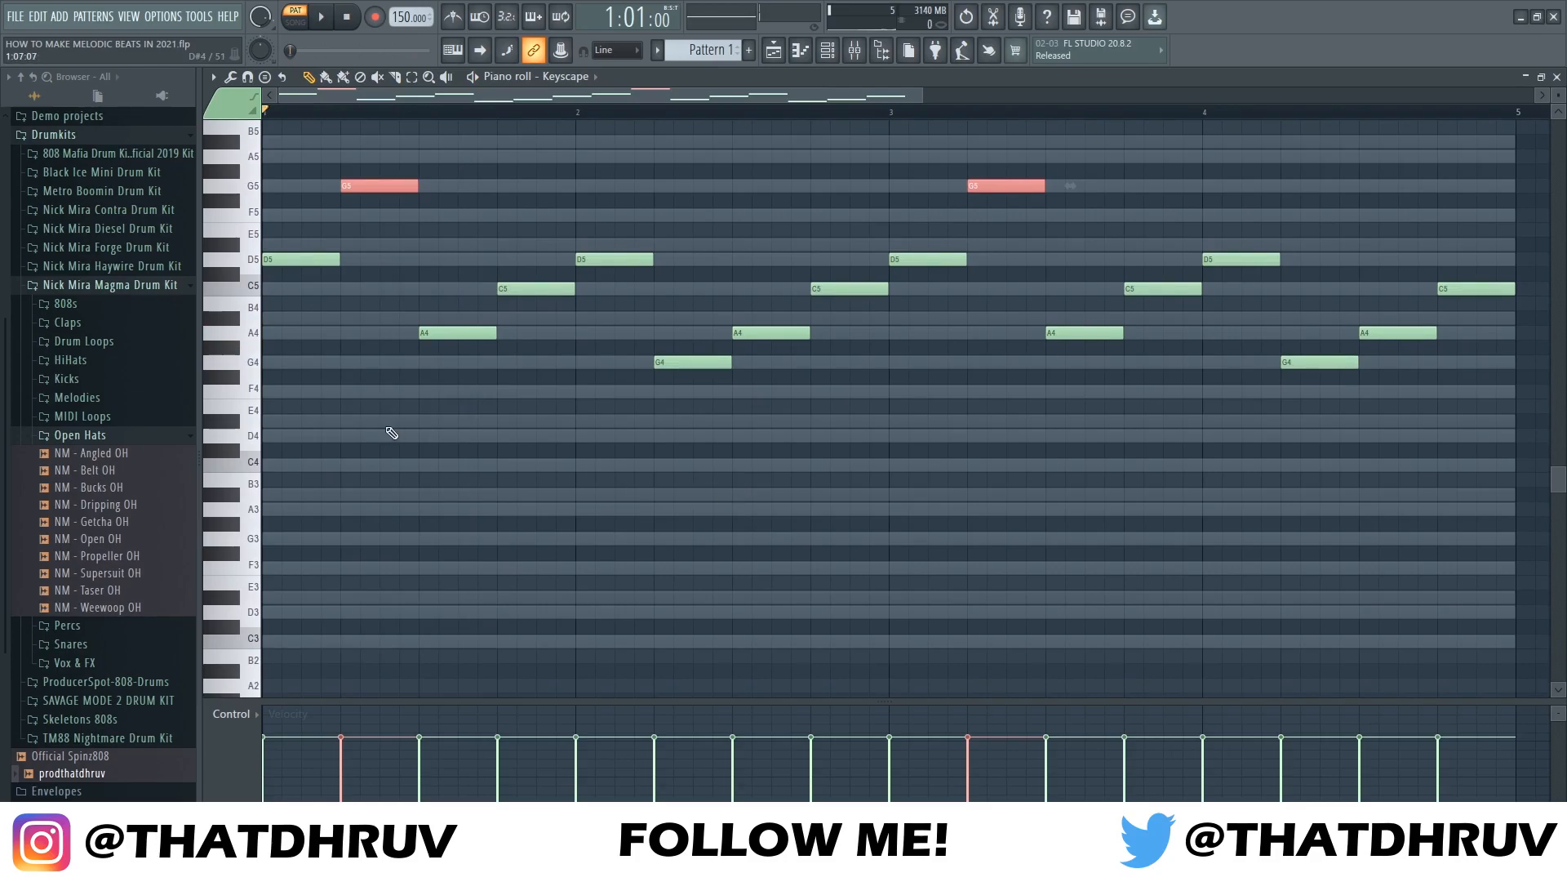
Place one-bar bass notes below the melody: D3 in bar 1, F3 in bar 2, C3 in bar 3 and G3 in bar 4
{"action": "scroll", "coordinate": [392, 432], "scroll_direction": "down", "scroll_amount": 2}
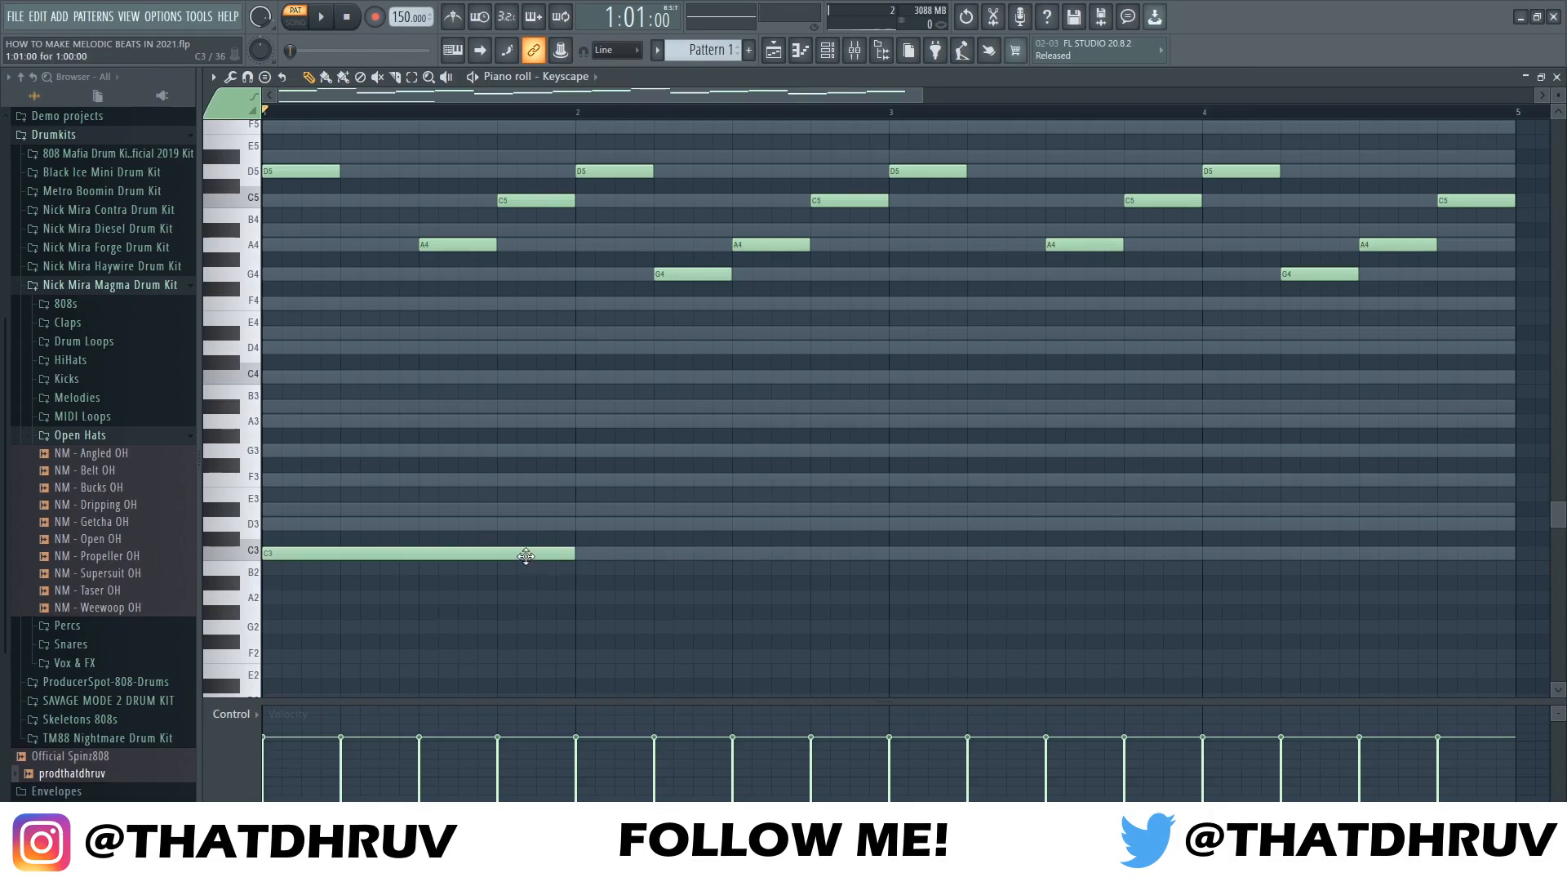
{"action": "left_click_drag", "start_coordinate": [526, 556], "coordinate": [525, 522]}
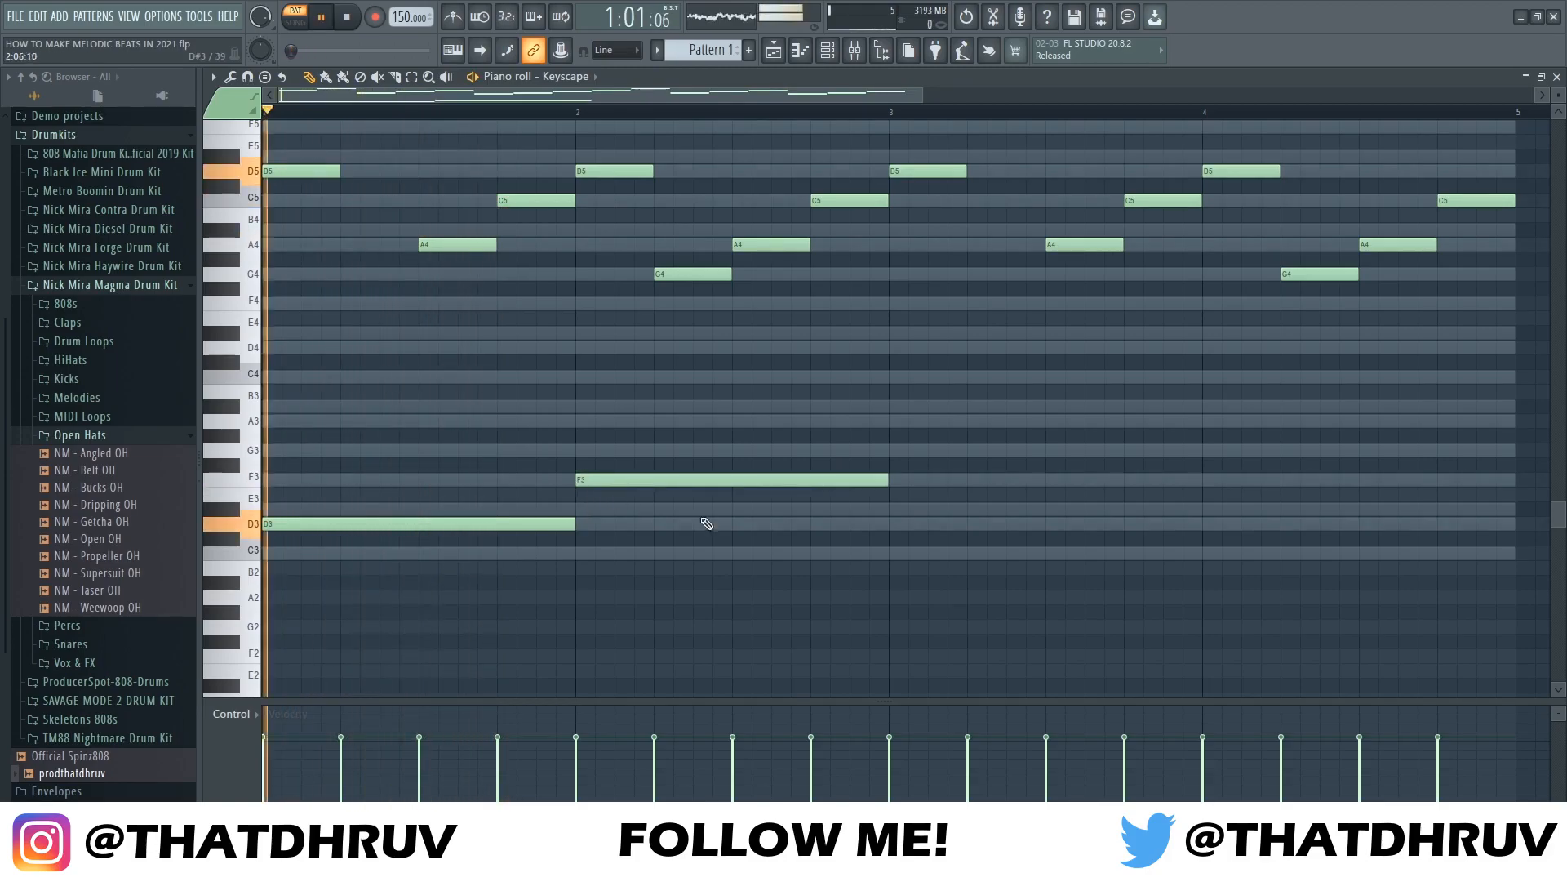
{"action": "left_click", "coordinate": [898, 553]}
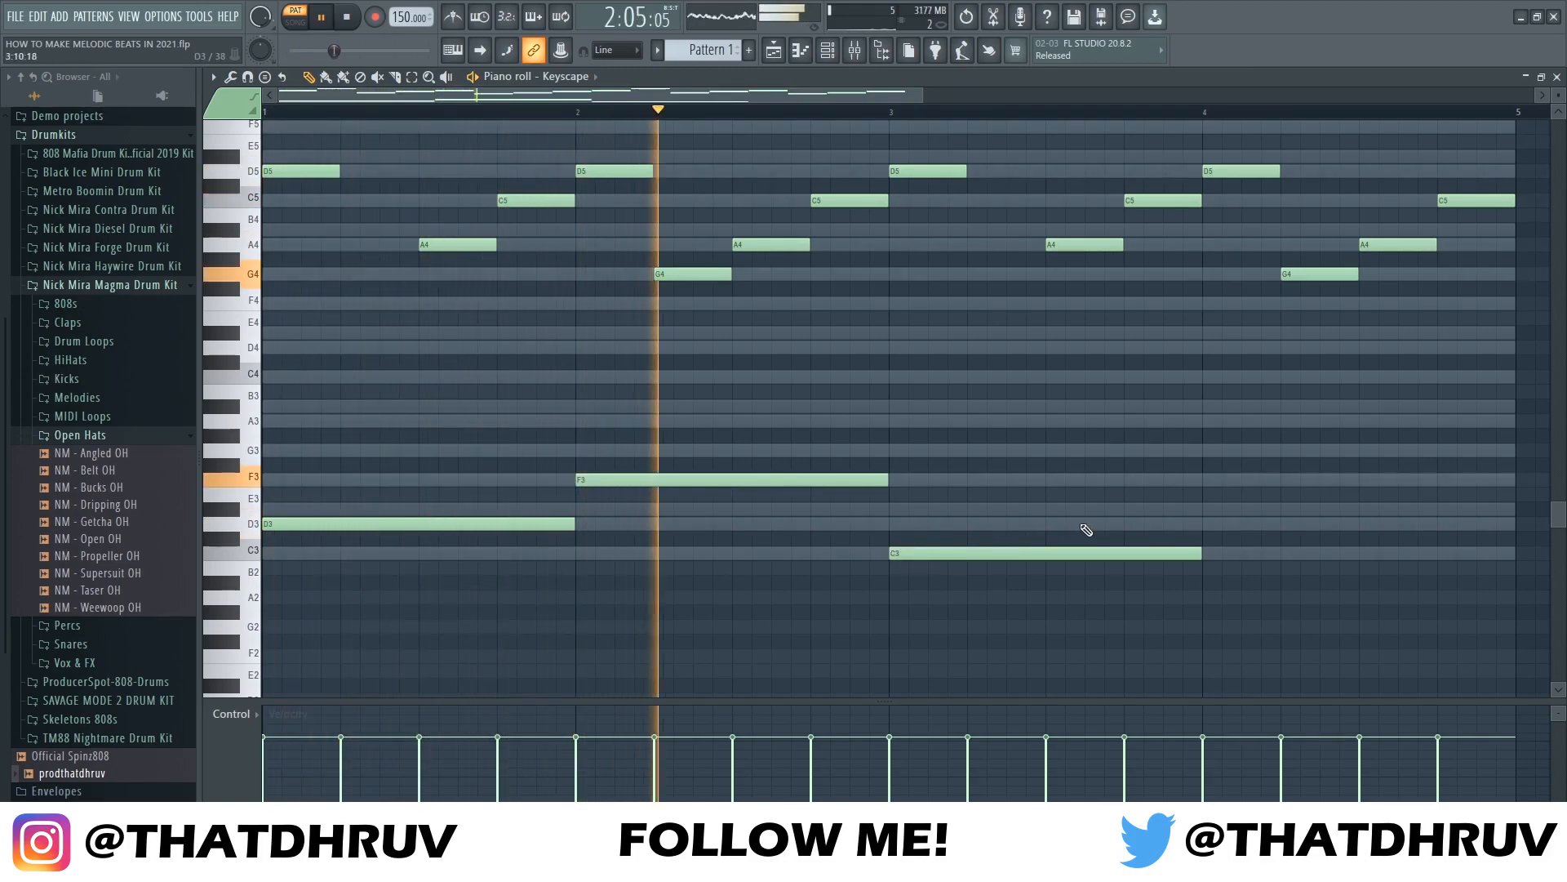
{"action": "left_click", "coordinate": [1212, 451]}
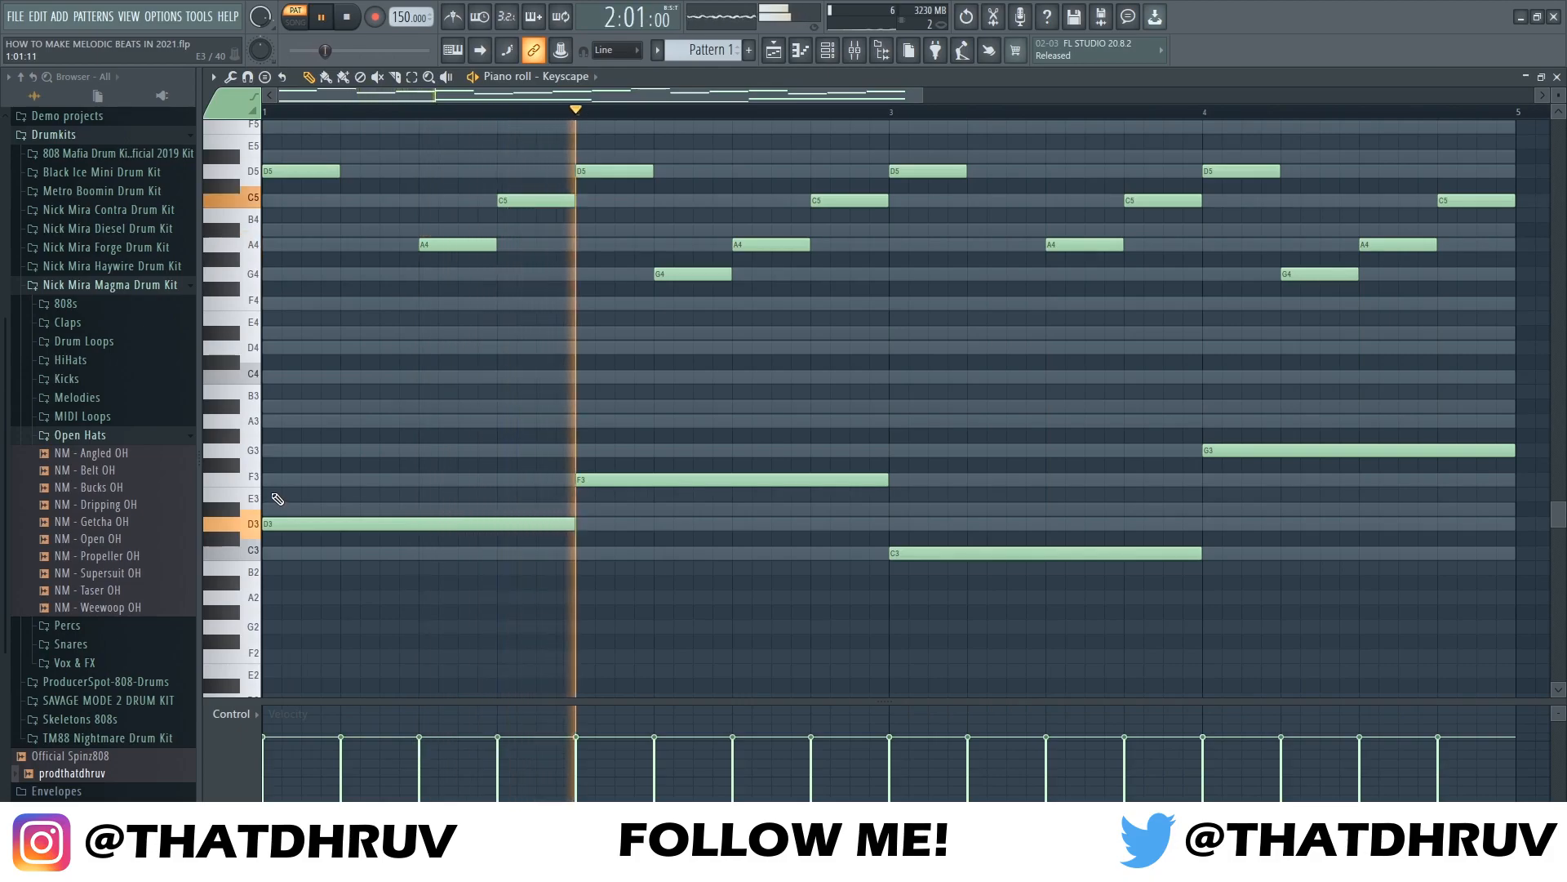
Build the bar 1 chord by adding one-bar notes G3, A#3 and D4 above the D3 bass, and play it back
{"action": "left_click", "coordinate": [270, 454]}
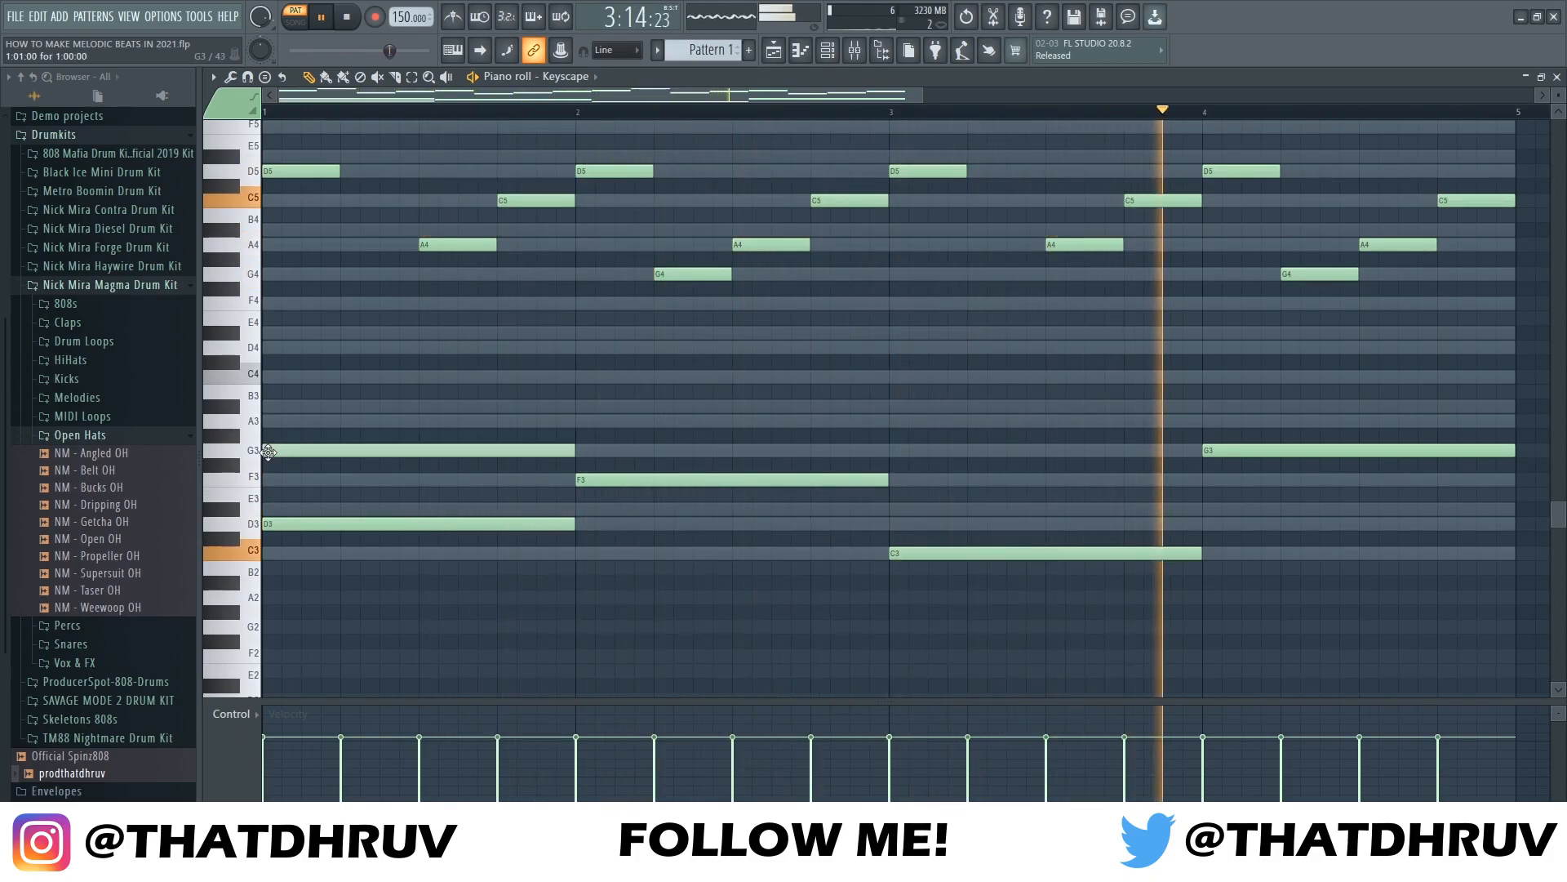
{"action": "left_click", "coordinate": [273, 407]}
{"action": "left_click", "coordinate": [260, 349]}
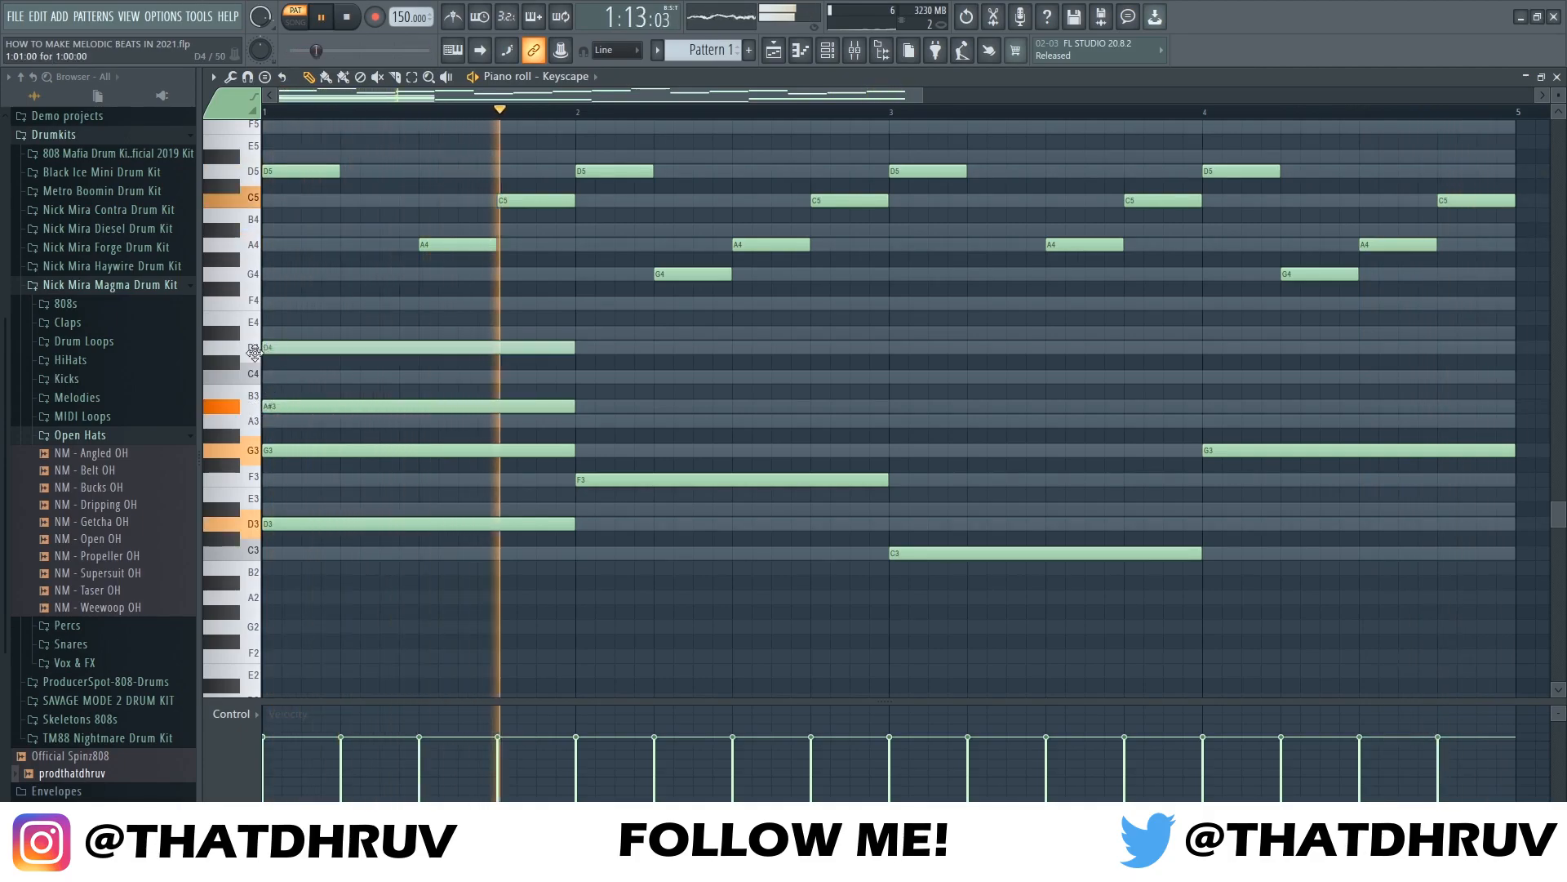
{"action": "key", "text": "space"}
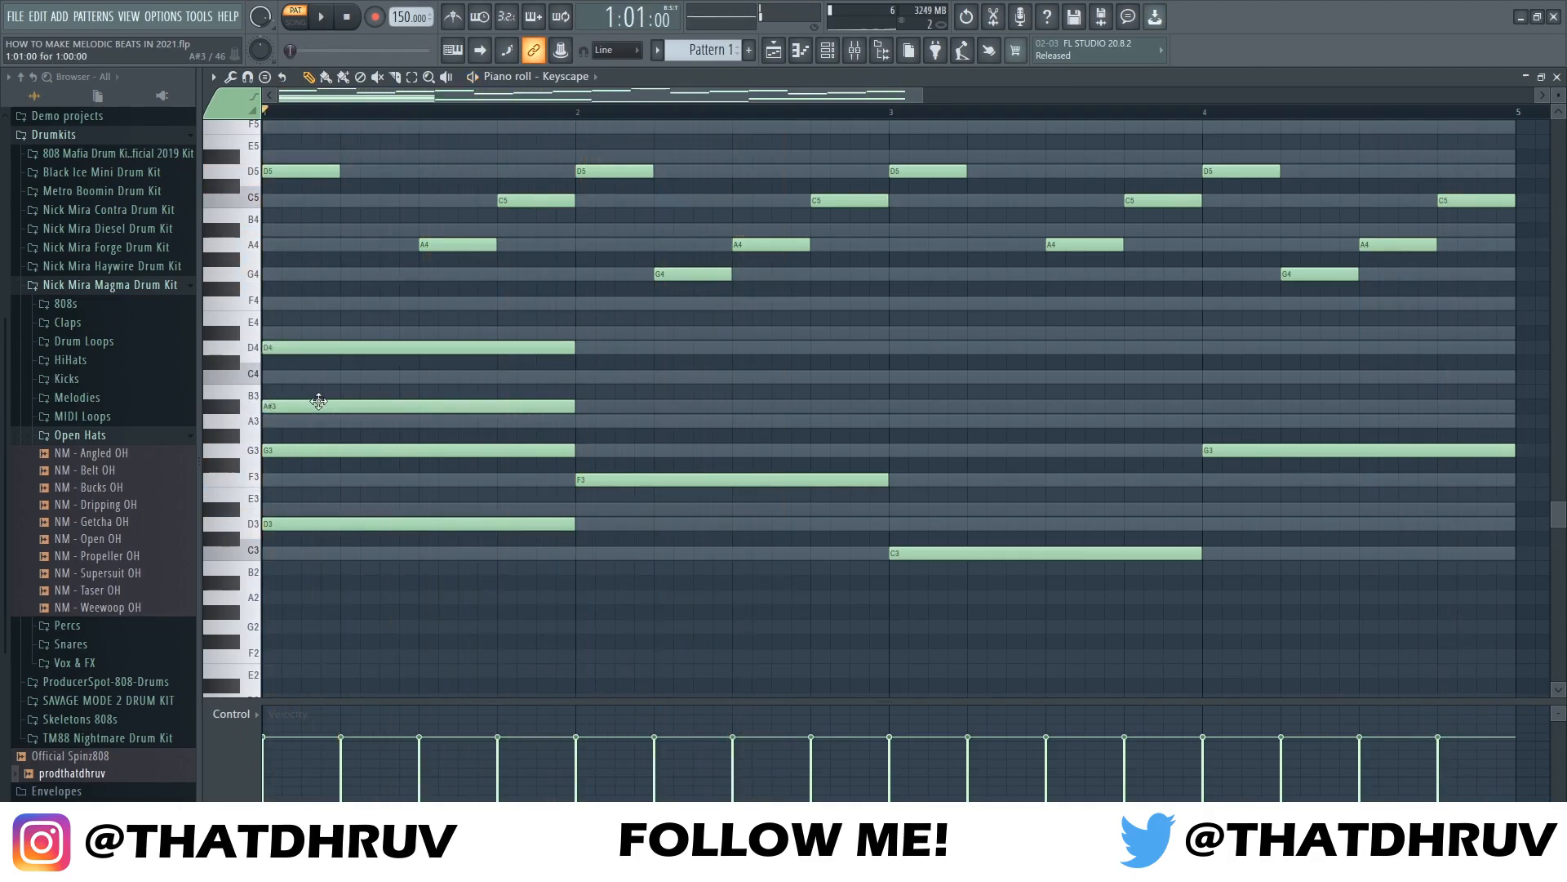
{"action": "key", "text": "space"}
{"action": "key", "text": "space"}
{"action": "key", "text": "space"}
{"action": "key", "text": "space"}
{"action": "key", "text": "space"}
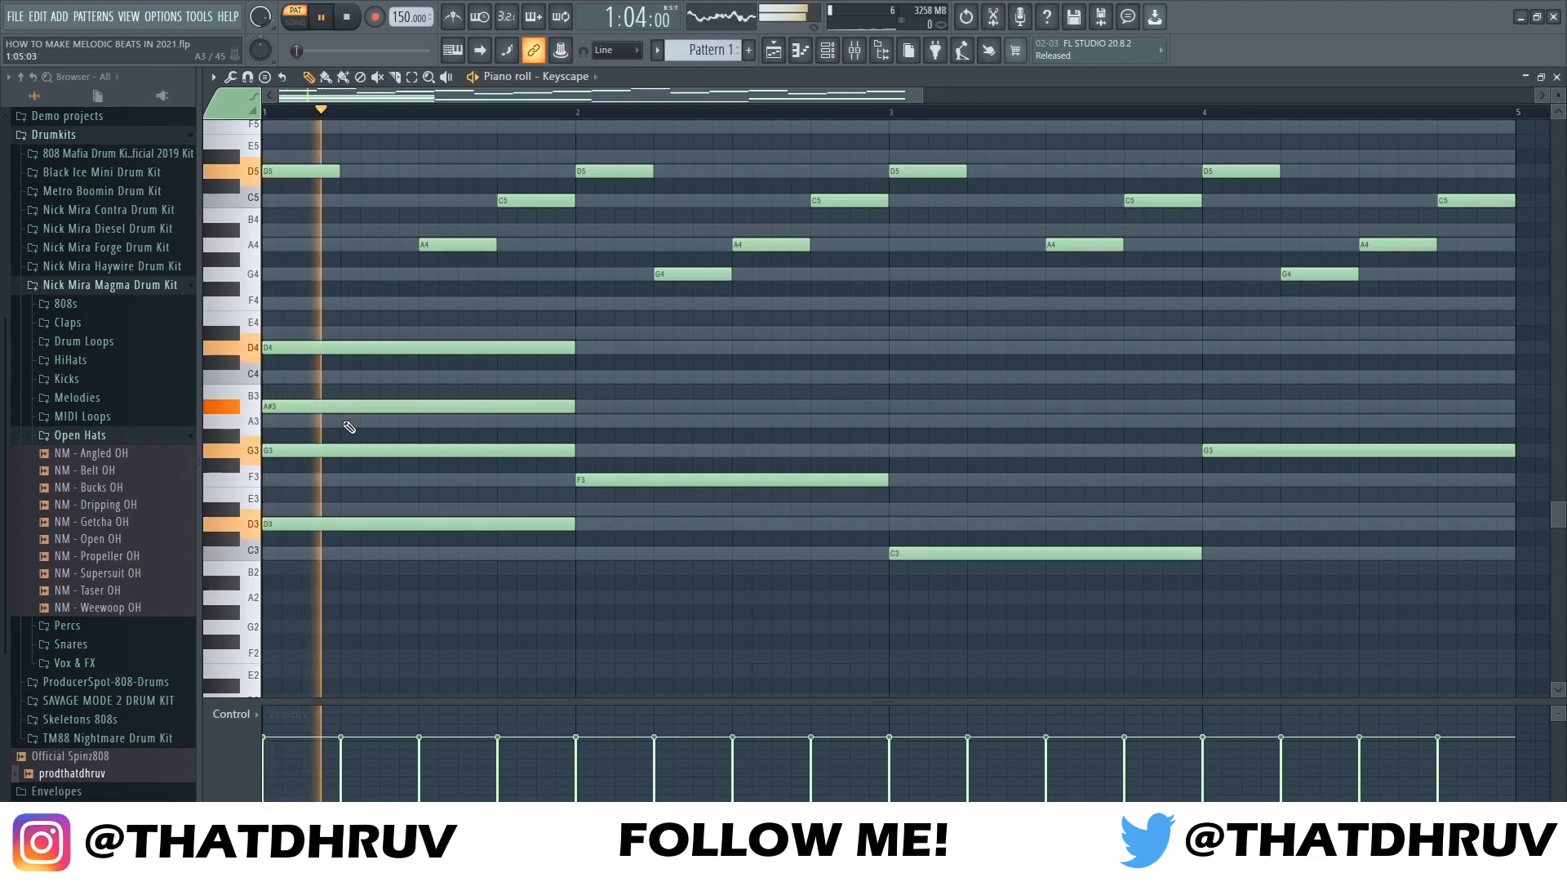
Add one-bar chord notes A3, C4 and F4 in bar 2 and D#3, G3 and C4 in bar 3, checking them by playback
{"action": "key", "text": "space"}
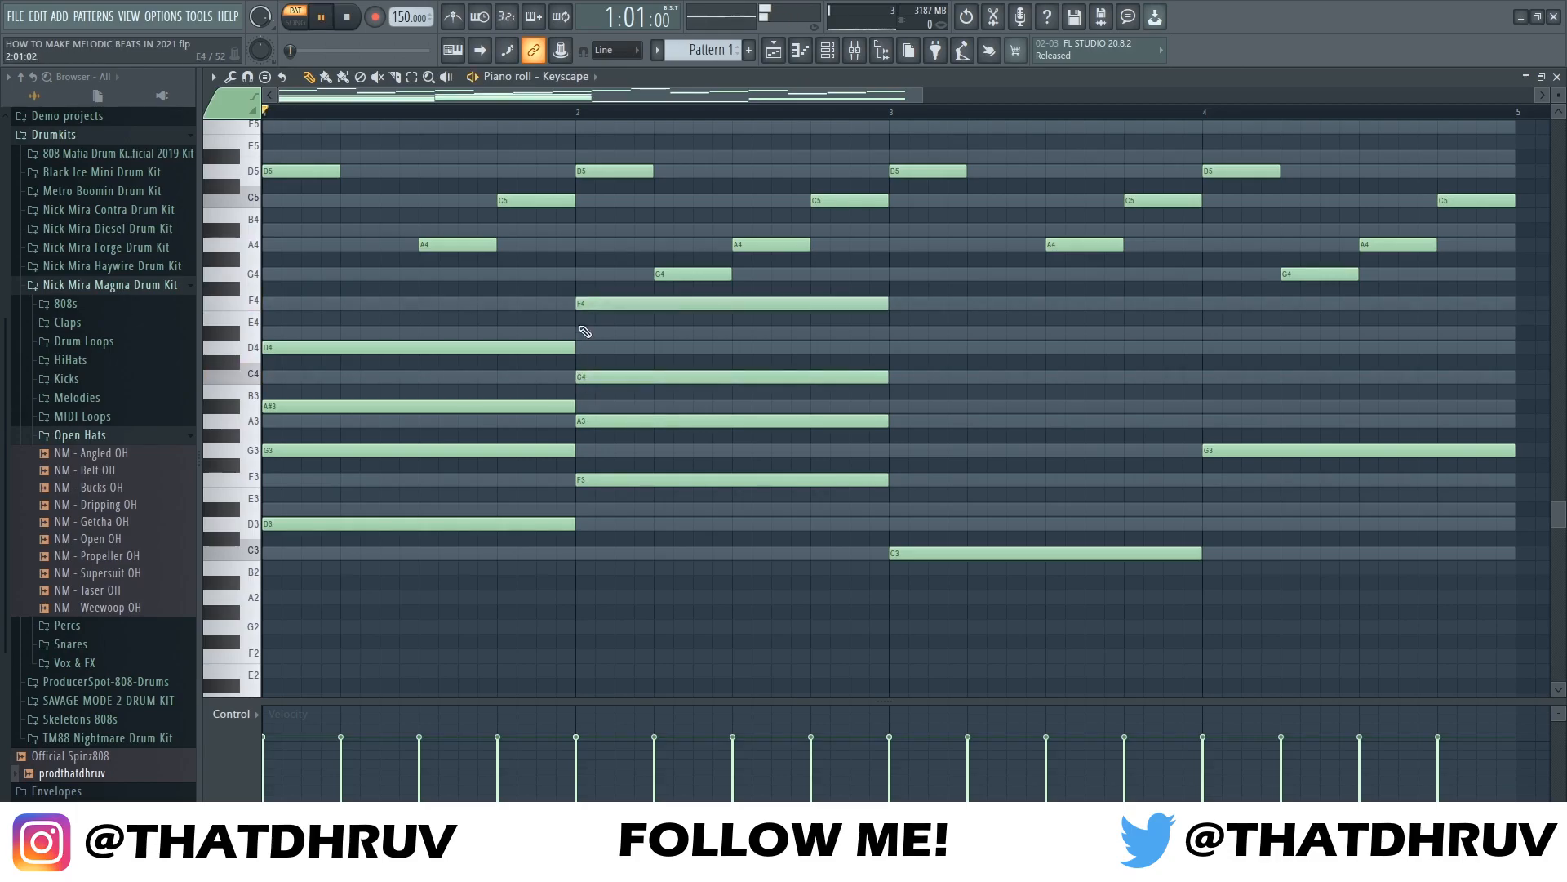
{"action": "key", "text": "space"}
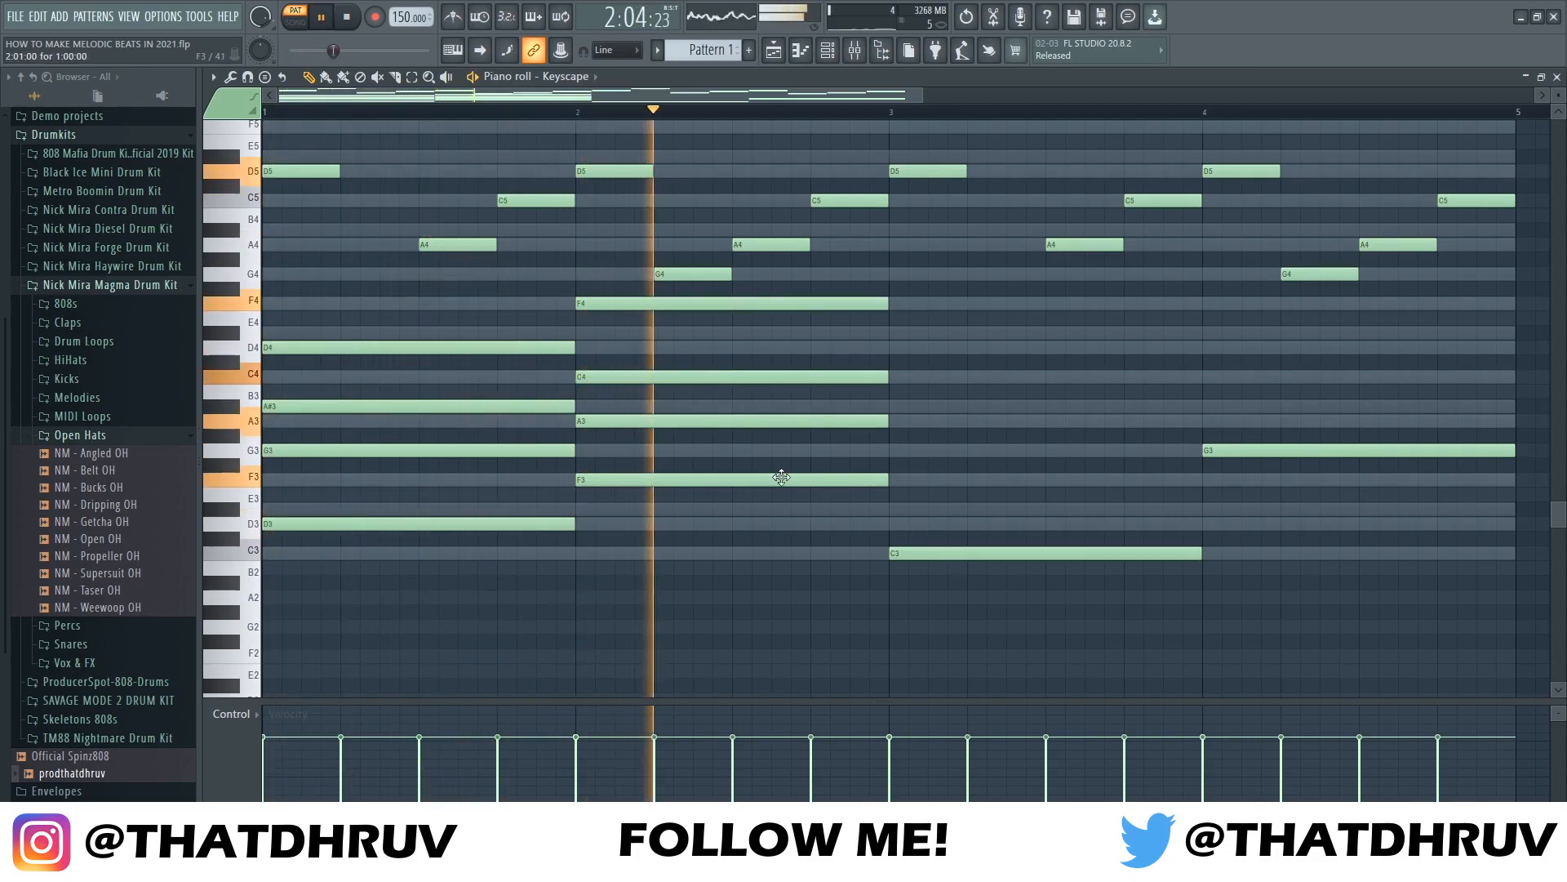
{"action": "key", "text": "space"}
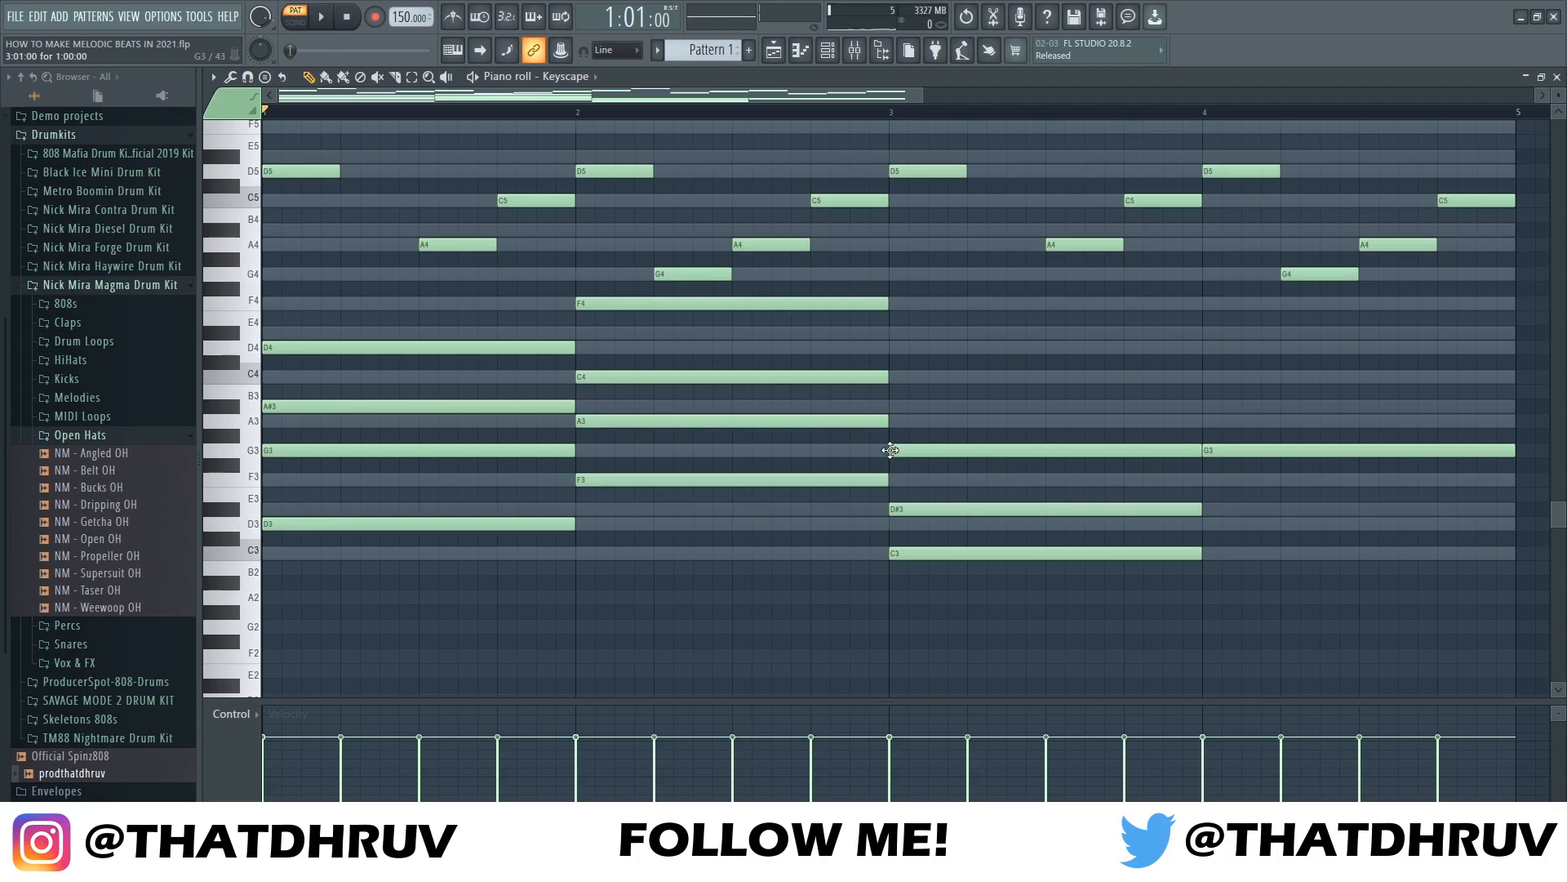
{"action": "left_click", "coordinate": [900, 384]}
{"action": "key", "text": "space"}
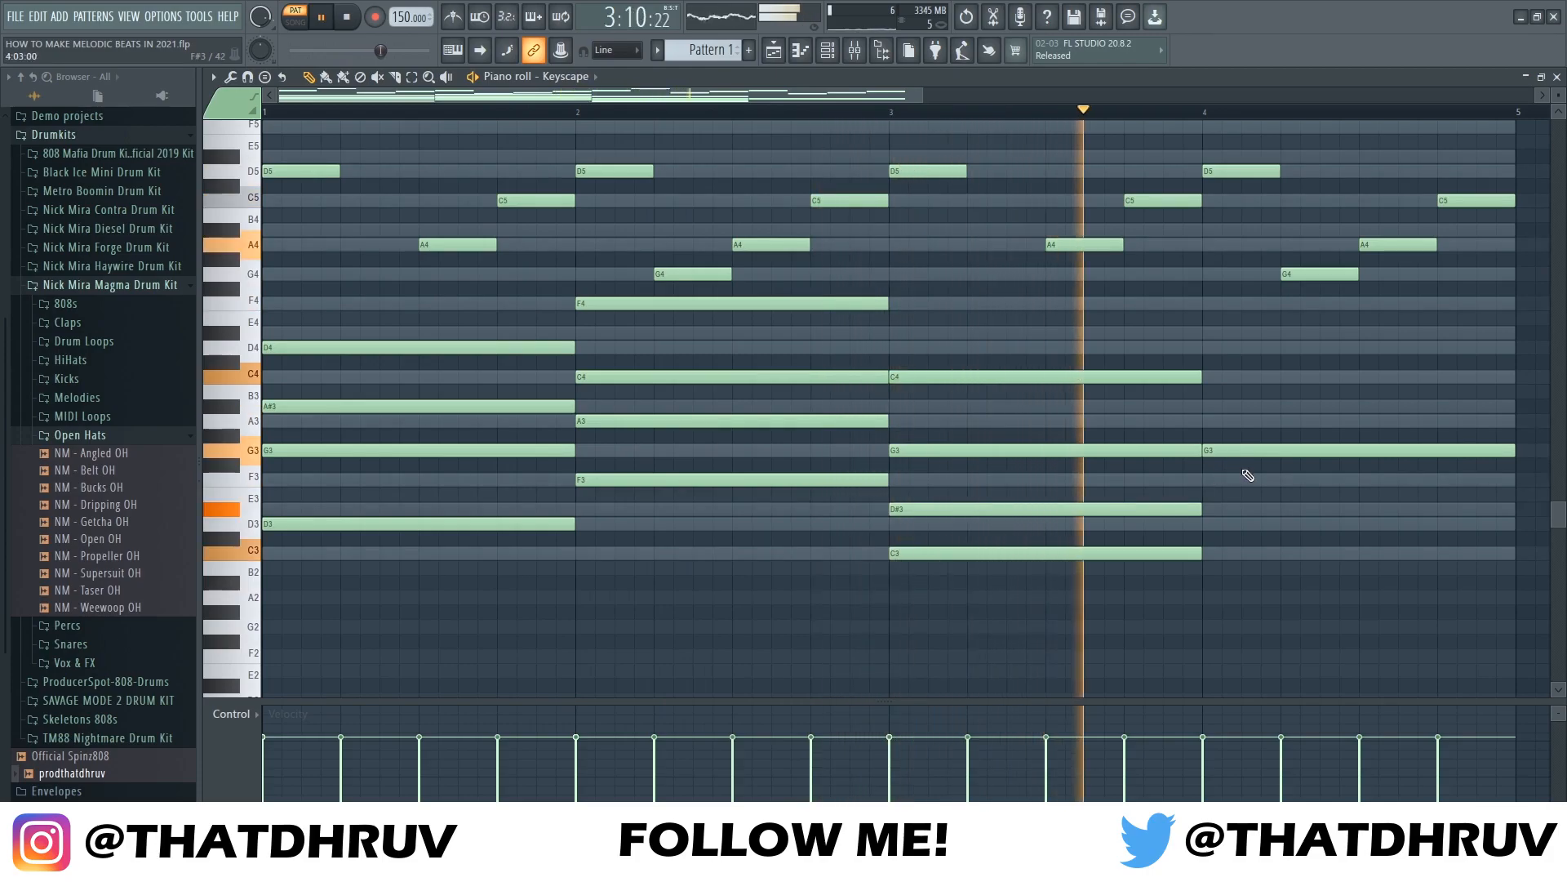
Build the bar 4 chord by adding one-bar notes A#3, C4 and D#4 above the G3 bass, and play it back
{"action": "left_click", "coordinate": [1214, 409]}
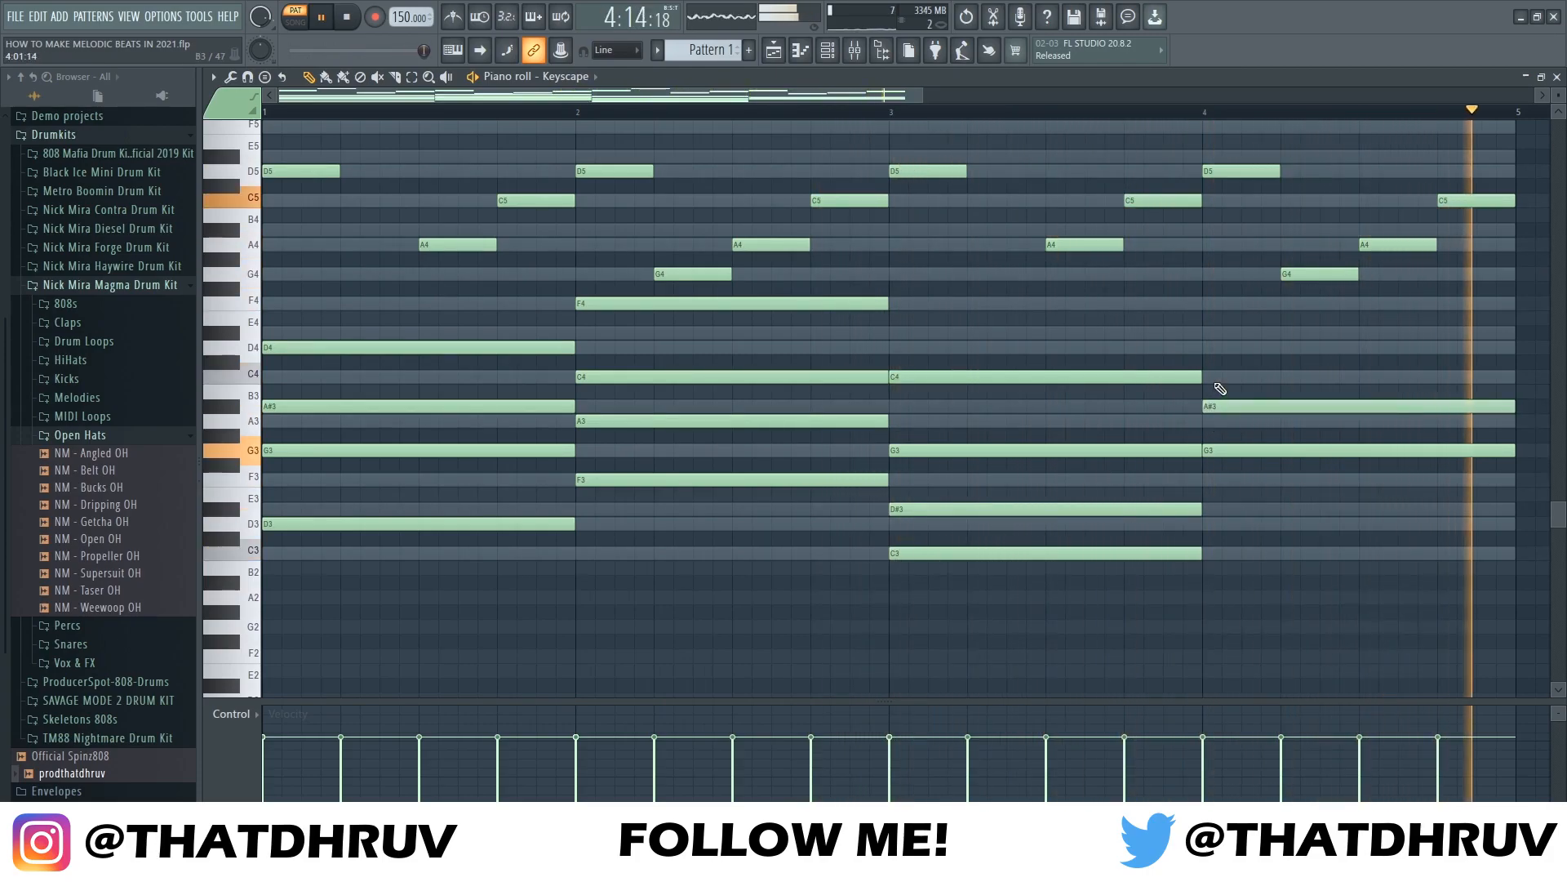
{"action": "left_click", "coordinate": [1217, 377]}
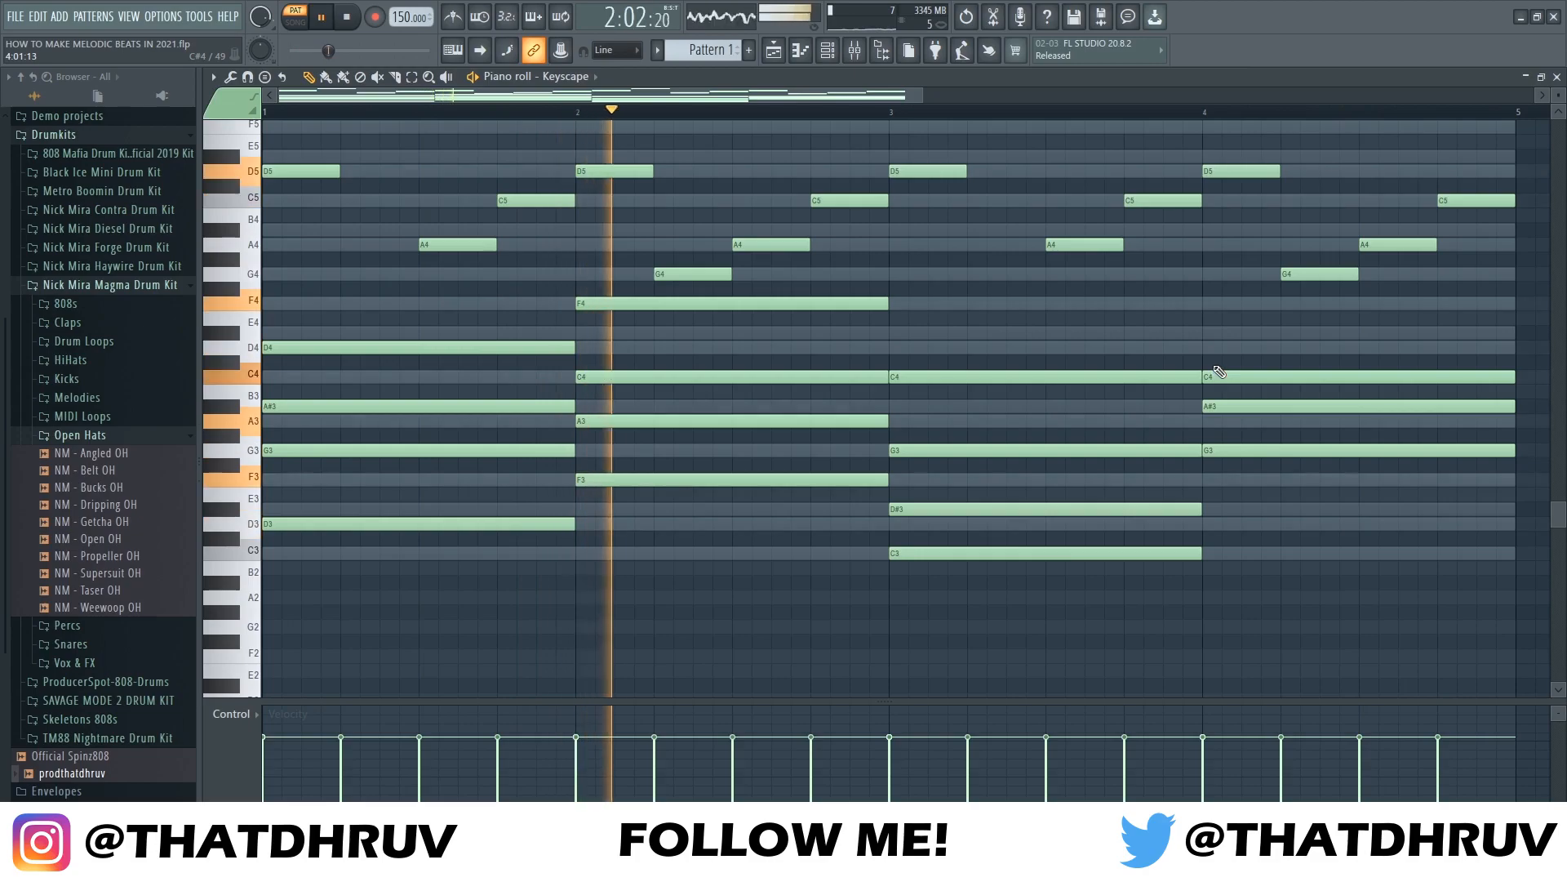
{"action": "left_click", "coordinate": [1223, 349]}
{"action": "right_click", "coordinate": [1226, 351]}
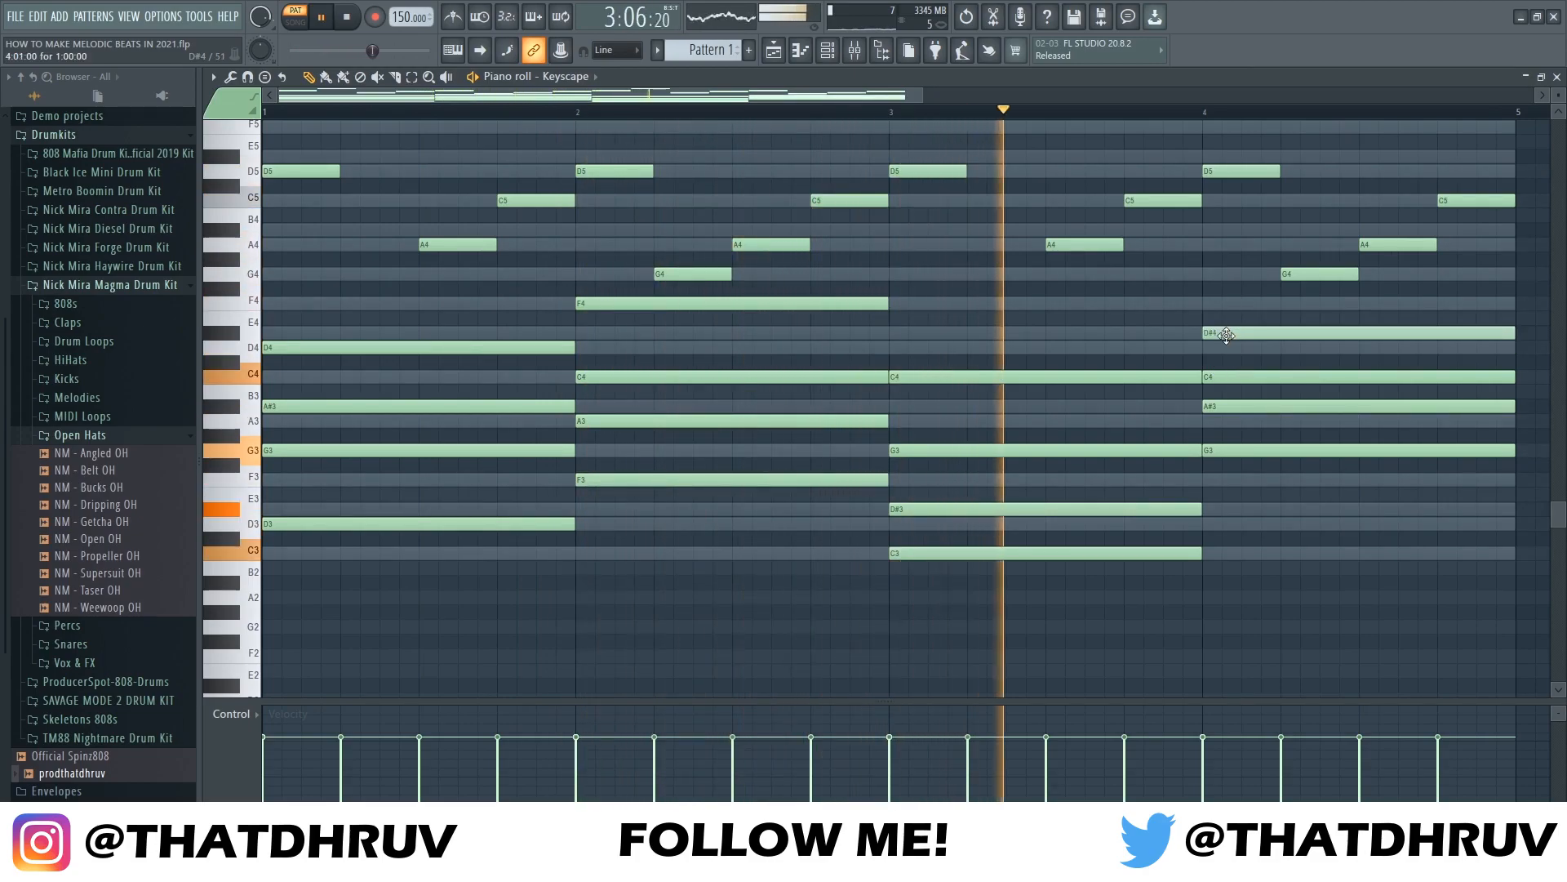
{"action": "key", "text": "space"}
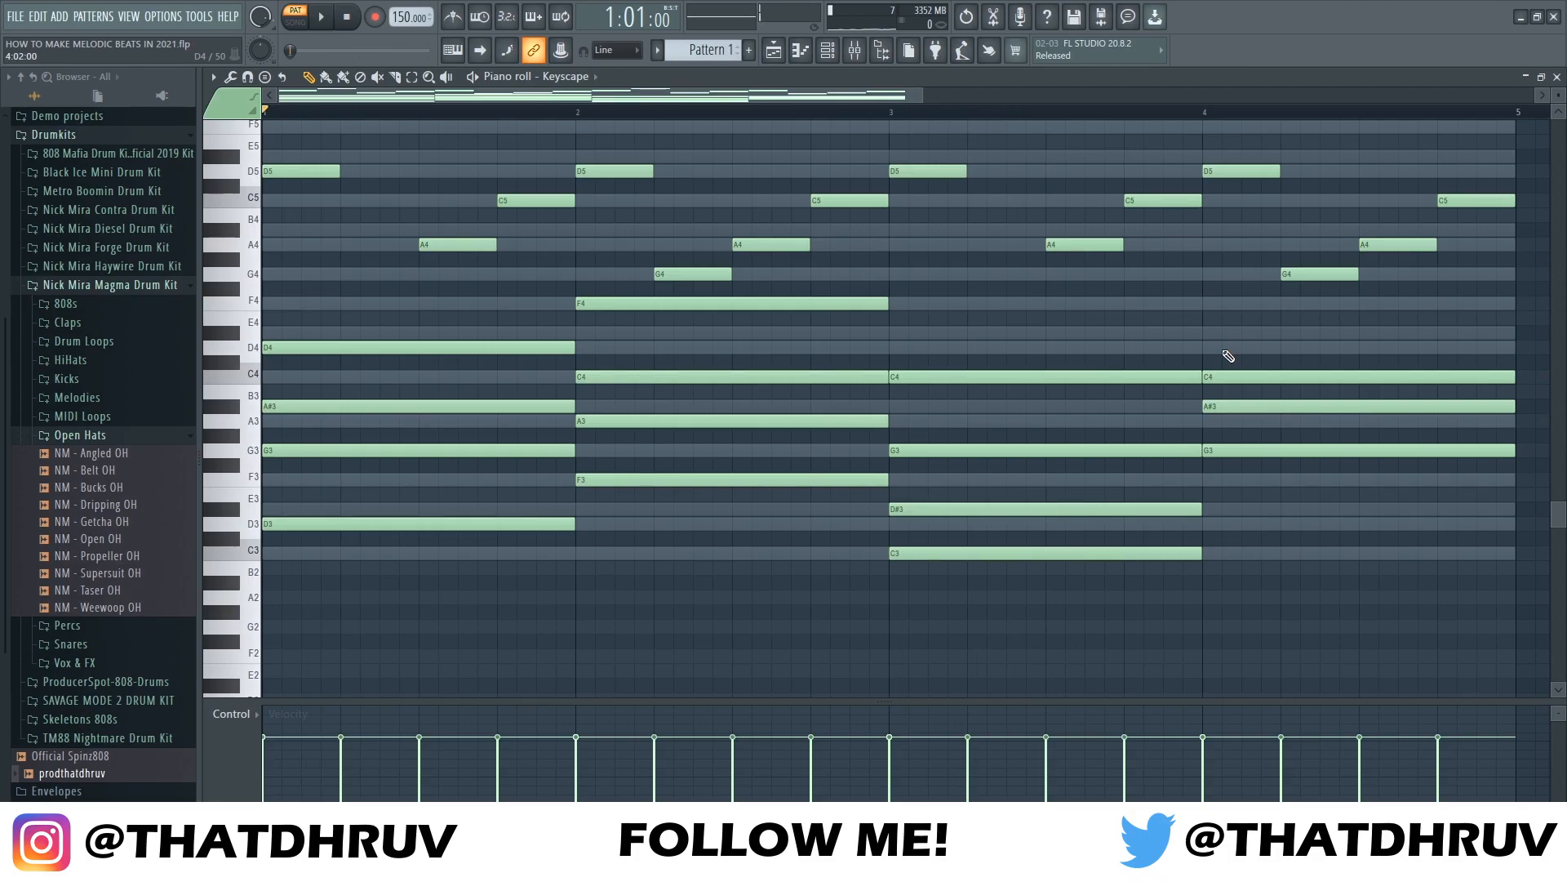
{"action": "key", "text": "space"}
{"action": "left_click", "coordinate": [1233, 334]}
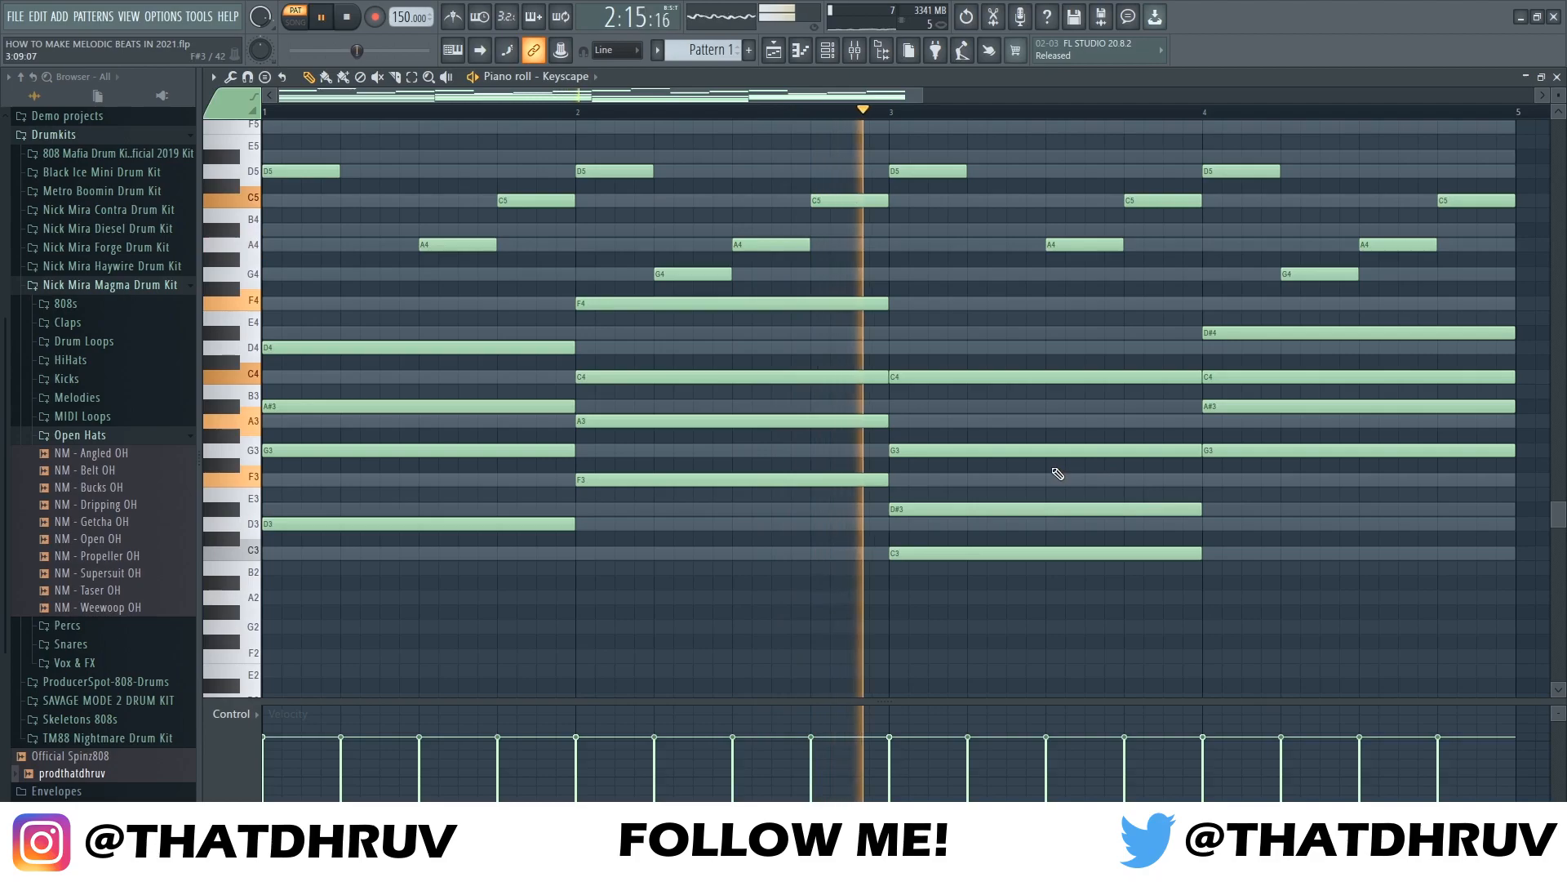
Start a high countermelody with a one-beat G6 note at the beginning of bar 1, and play it back
{"action": "scroll", "coordinate": [1059, 473], "scroll_direction": "up", "scroll_amount": 3}
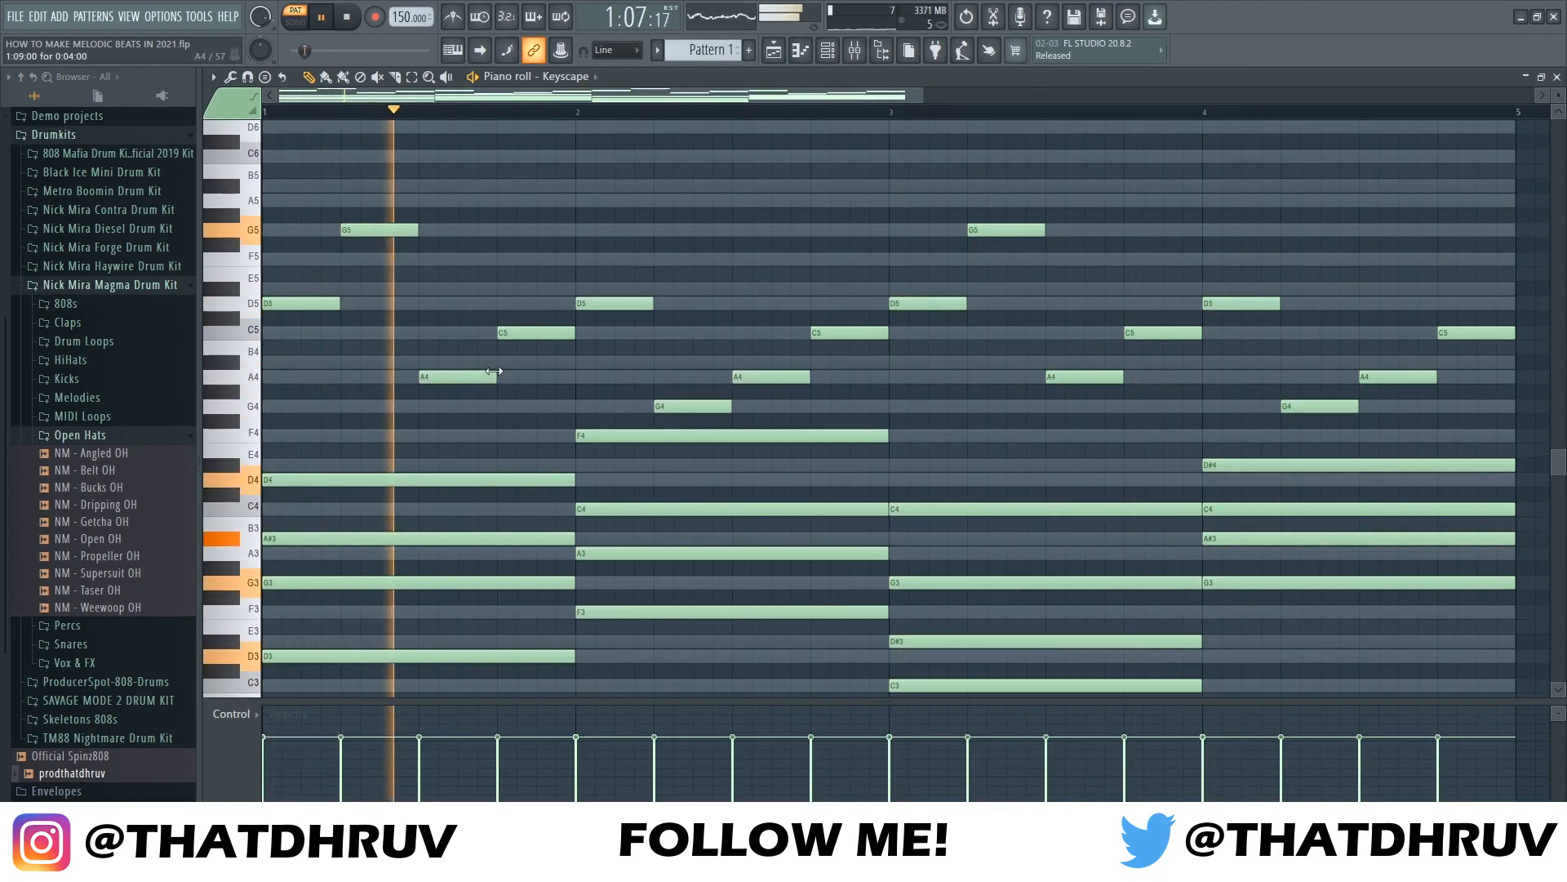
{"action": "left_click_drag", "start_coordinate": [1556, 95], "coordinate": [1556, 89]}
{"action": "key", "text": "space"}
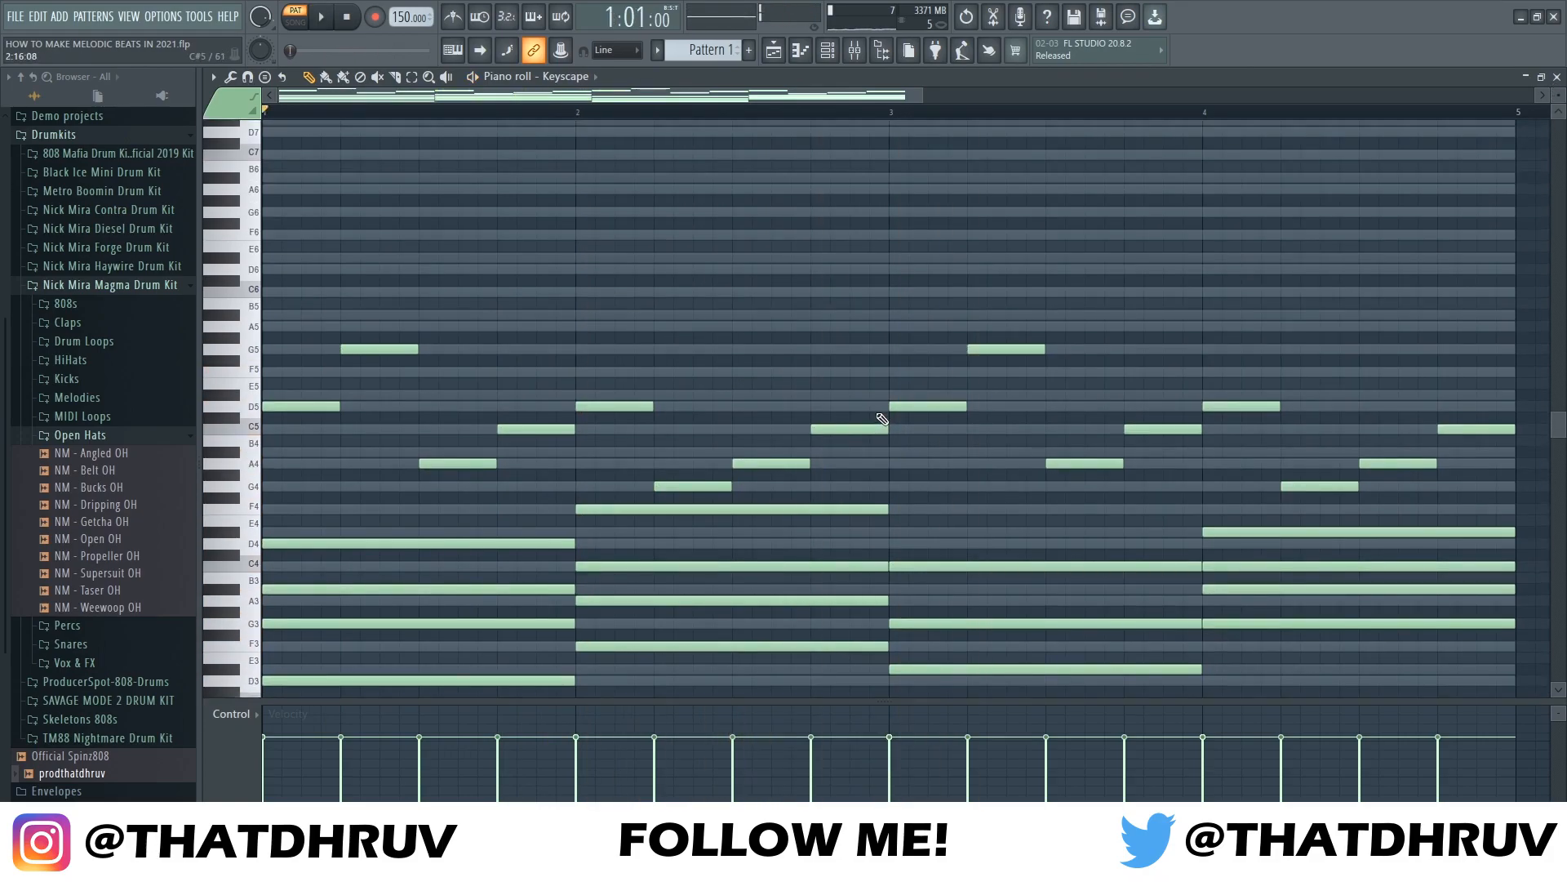
{"action": "scroll", "coordinate": [882, 418], "scroll_direction": "up", "scroll_amount": 1}
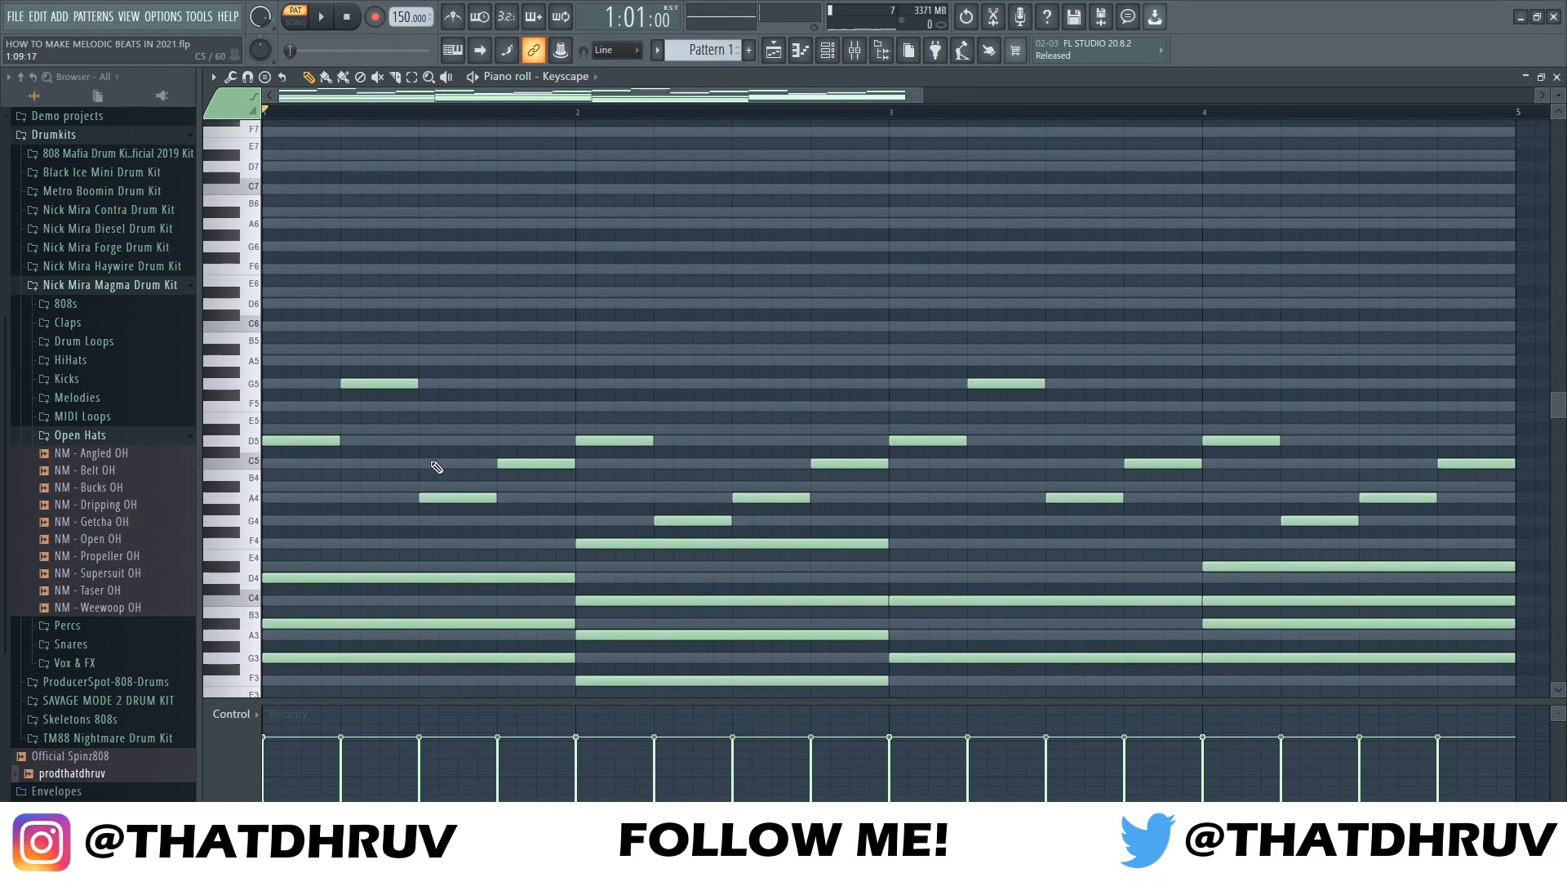
{"action": "scroll", "coordinate": [439, 437], "scroll_direction": "up", "scroll_amount": 2}
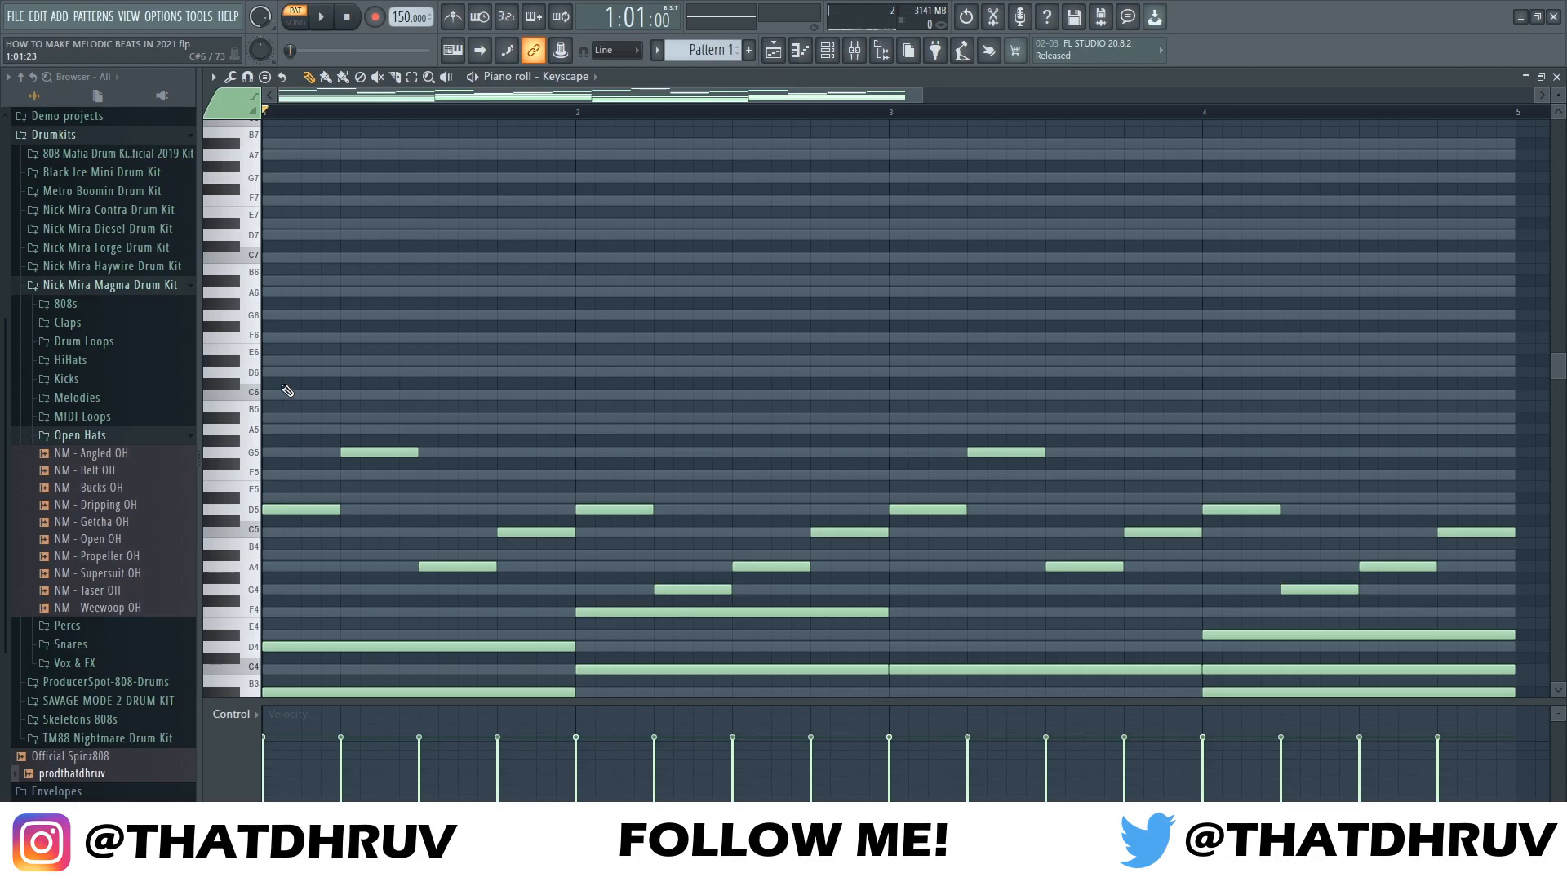
{"action": "left_click", "coordinate": [278, 322]}
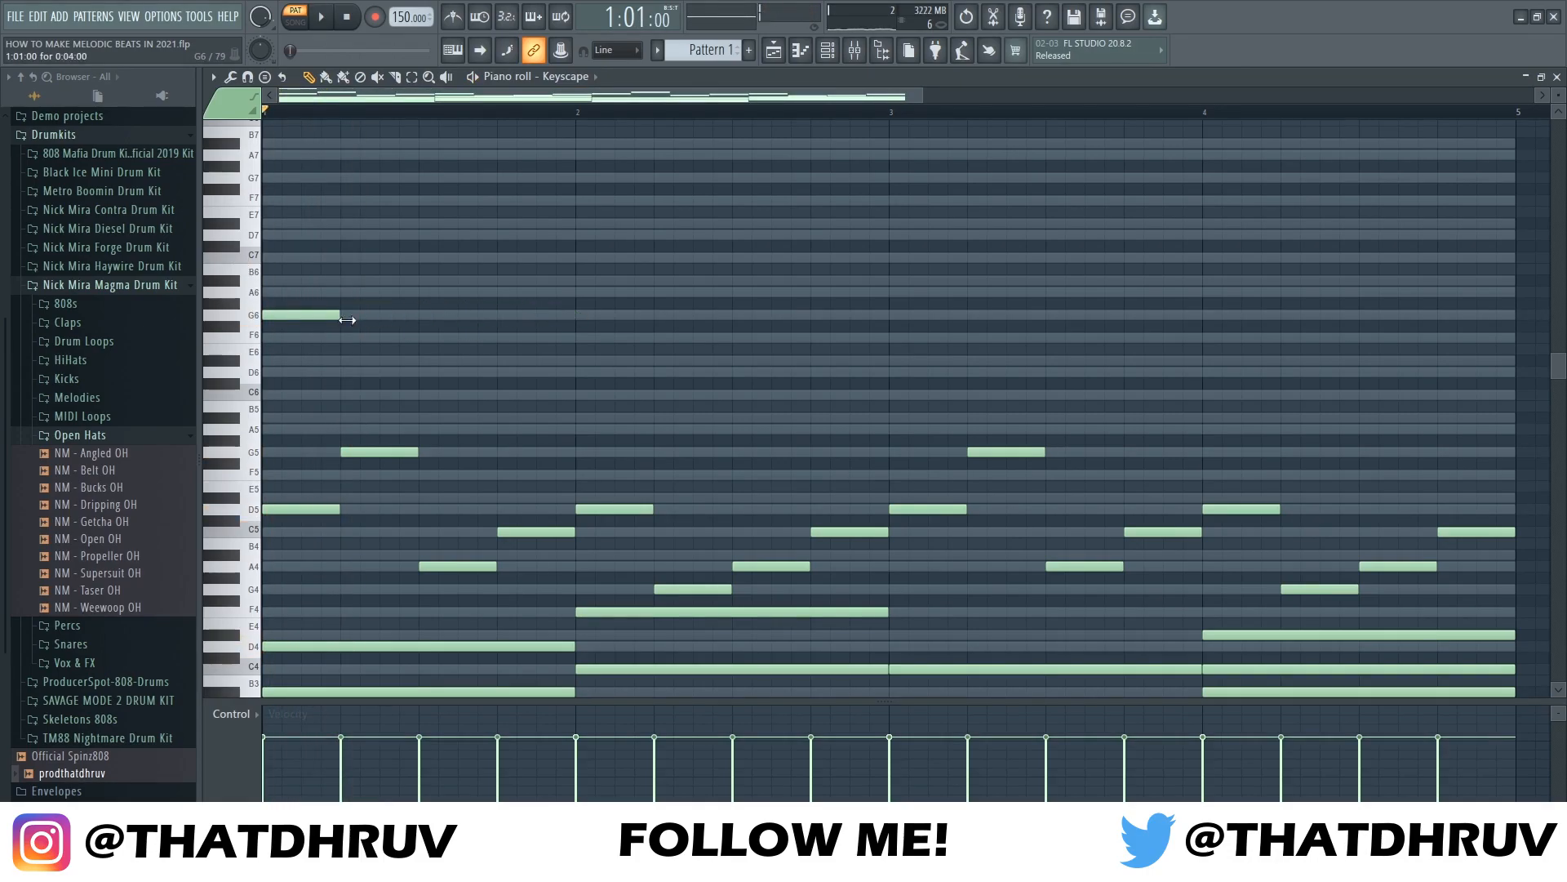
{"action": "key", "text": "space"}
{"action": "key", "text": "space"}
{"action": "key", "text": "space"}
{"action": "key", "text": "space"}
{"action": "key", "text": "space"}
Add a D#6 note from beat 2 of bar 1, extend it to beat 2 of bar 2, and play it back
{"action": "left_click", "coordinate": [351, 360]}
{"action": "key", "text": "space"}
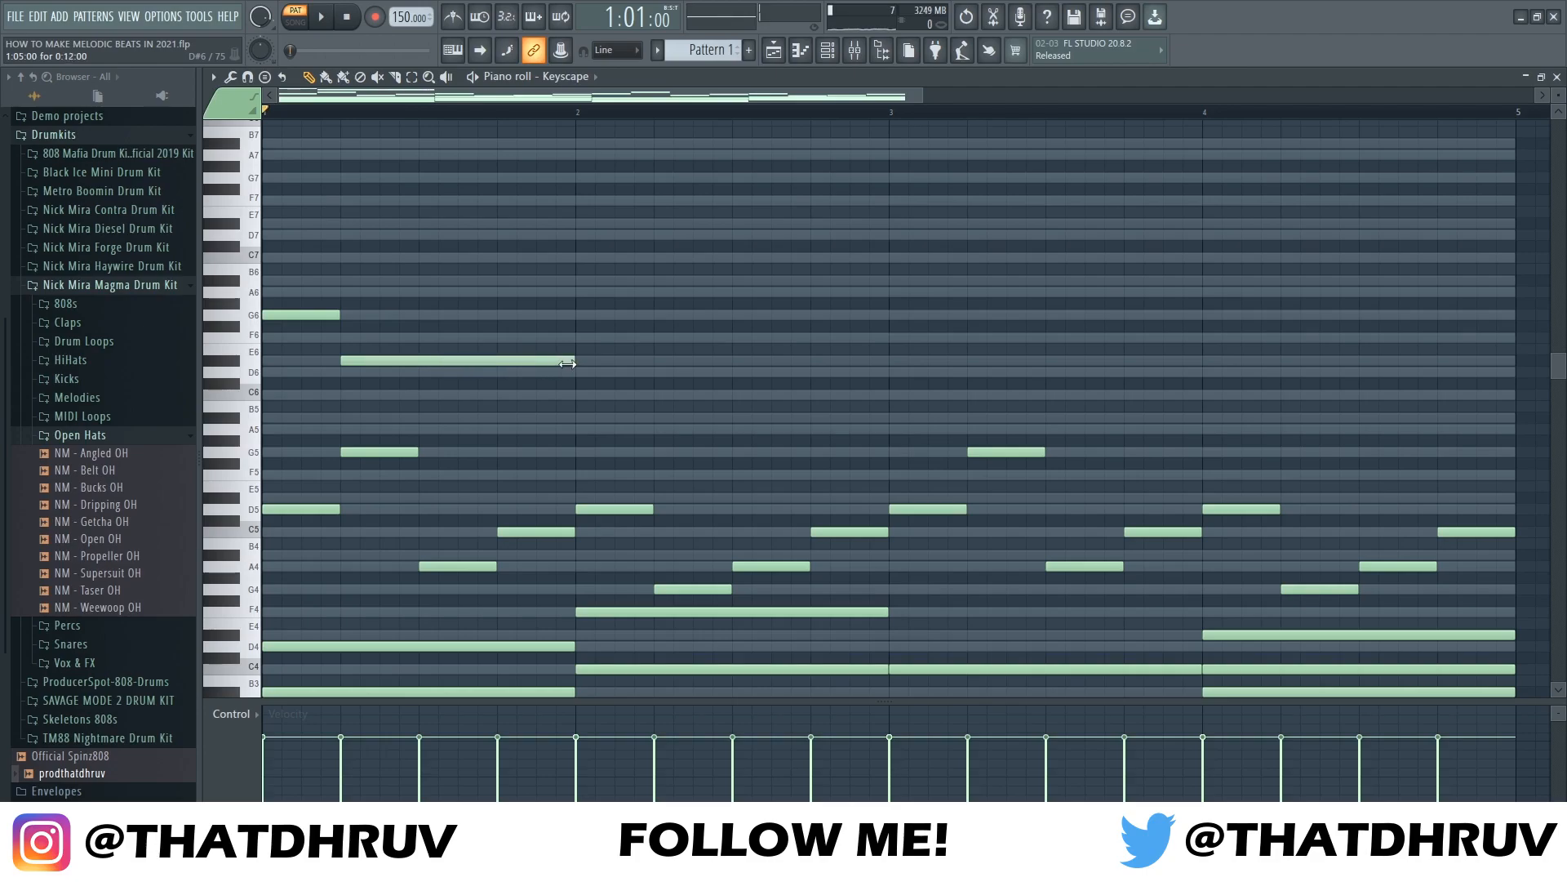
{"action": "key", "text": "space"}
{"action": "left_click_drag", "start_coordinate": [547, 362], "coordinate": [605, 363]}
{"action": "key", "text": "space"}
{"action": "key", "text": "space"}
{"action": "key", "text": "space"}
Add an A6 note one bar long starting on beat 2 of bar 2, and play it back
{"action": "left_click", "coordinate": [655, 292]}
{"action": "key", "text": "space"}
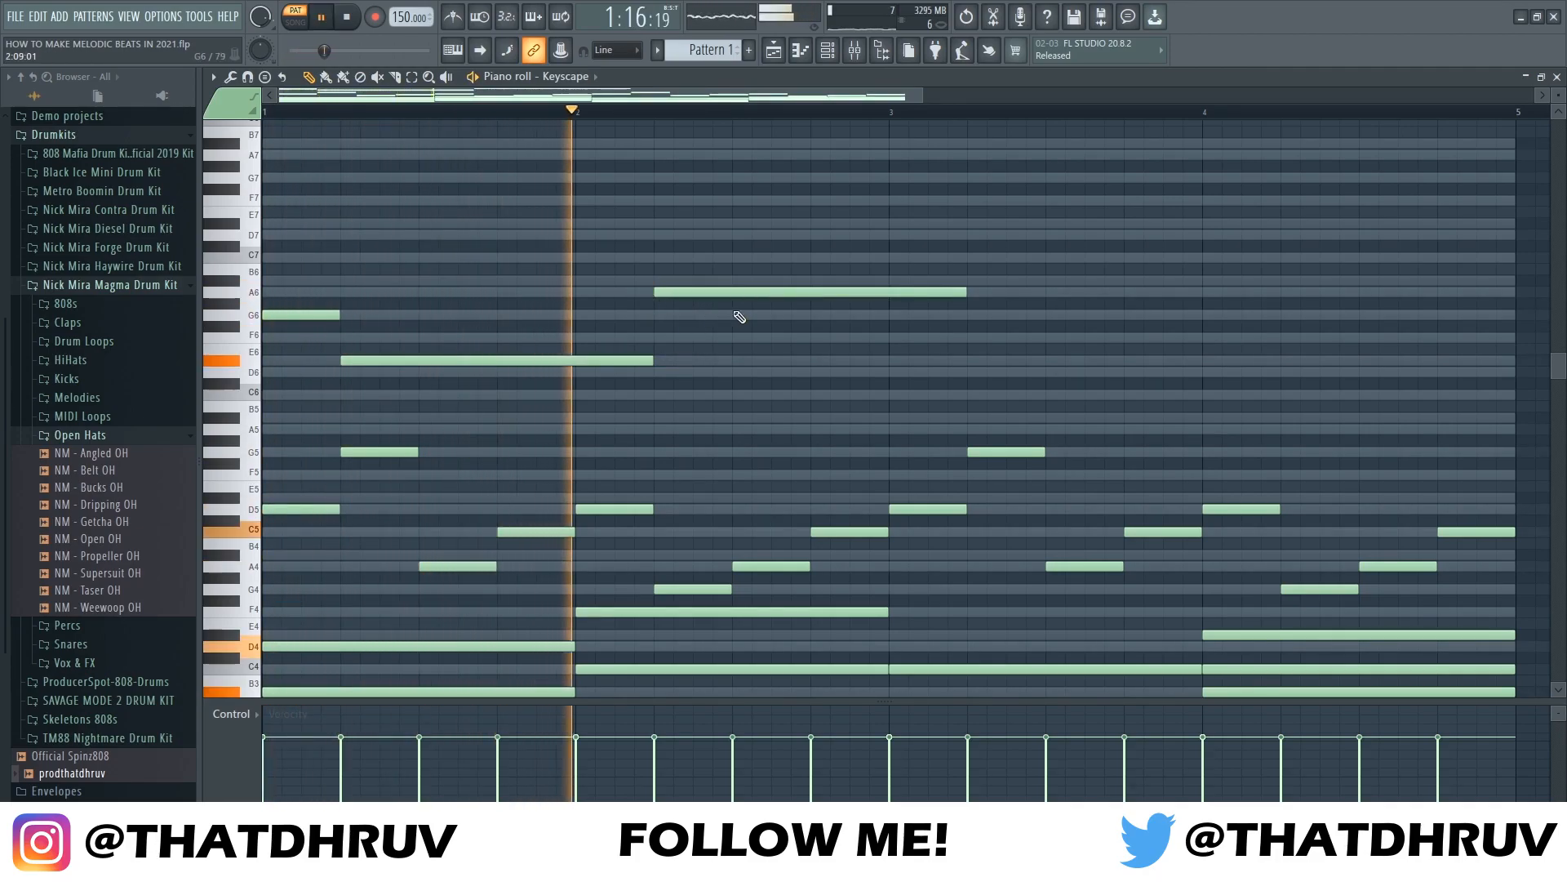
{"action": "key", "text": "space"}
{"action": "key", "text": "space"}
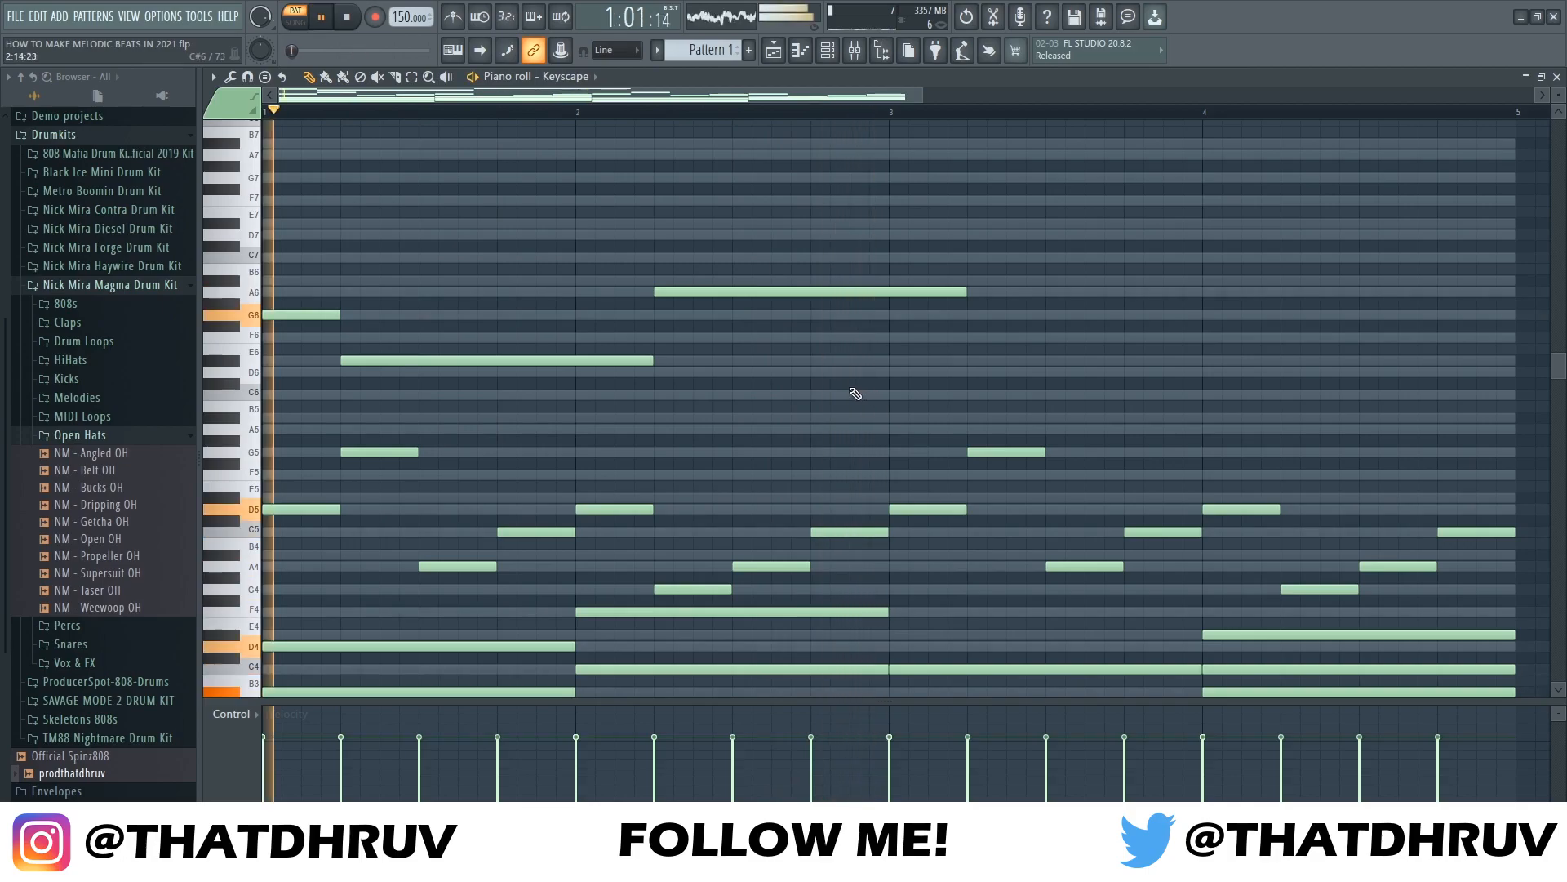
{"action": "scroll", "coordinate": [761, 327], "scroll_direction": "up", "scroll_amount": 2}
{"action": "key", "text": "space"}
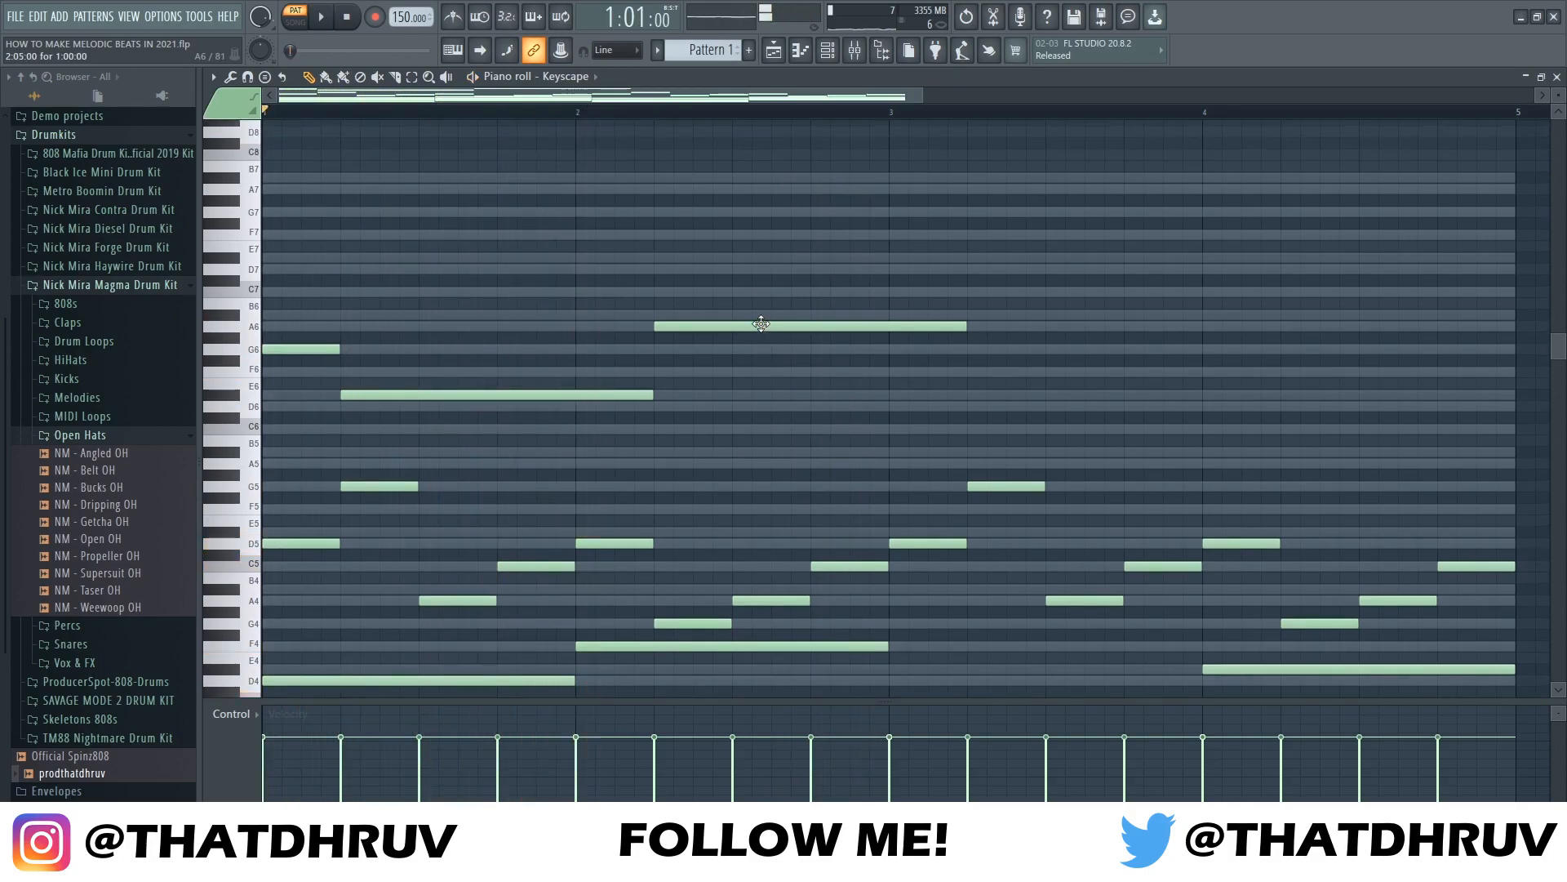
Add descending half-beat notes G7, F7 and C7 from beat 3 of bar 2, and play them back
{"action": "key", "text": "space"}
{"action": "key", "text": "space"}
{"action": "left_click", "coordinate": [741, 219]}
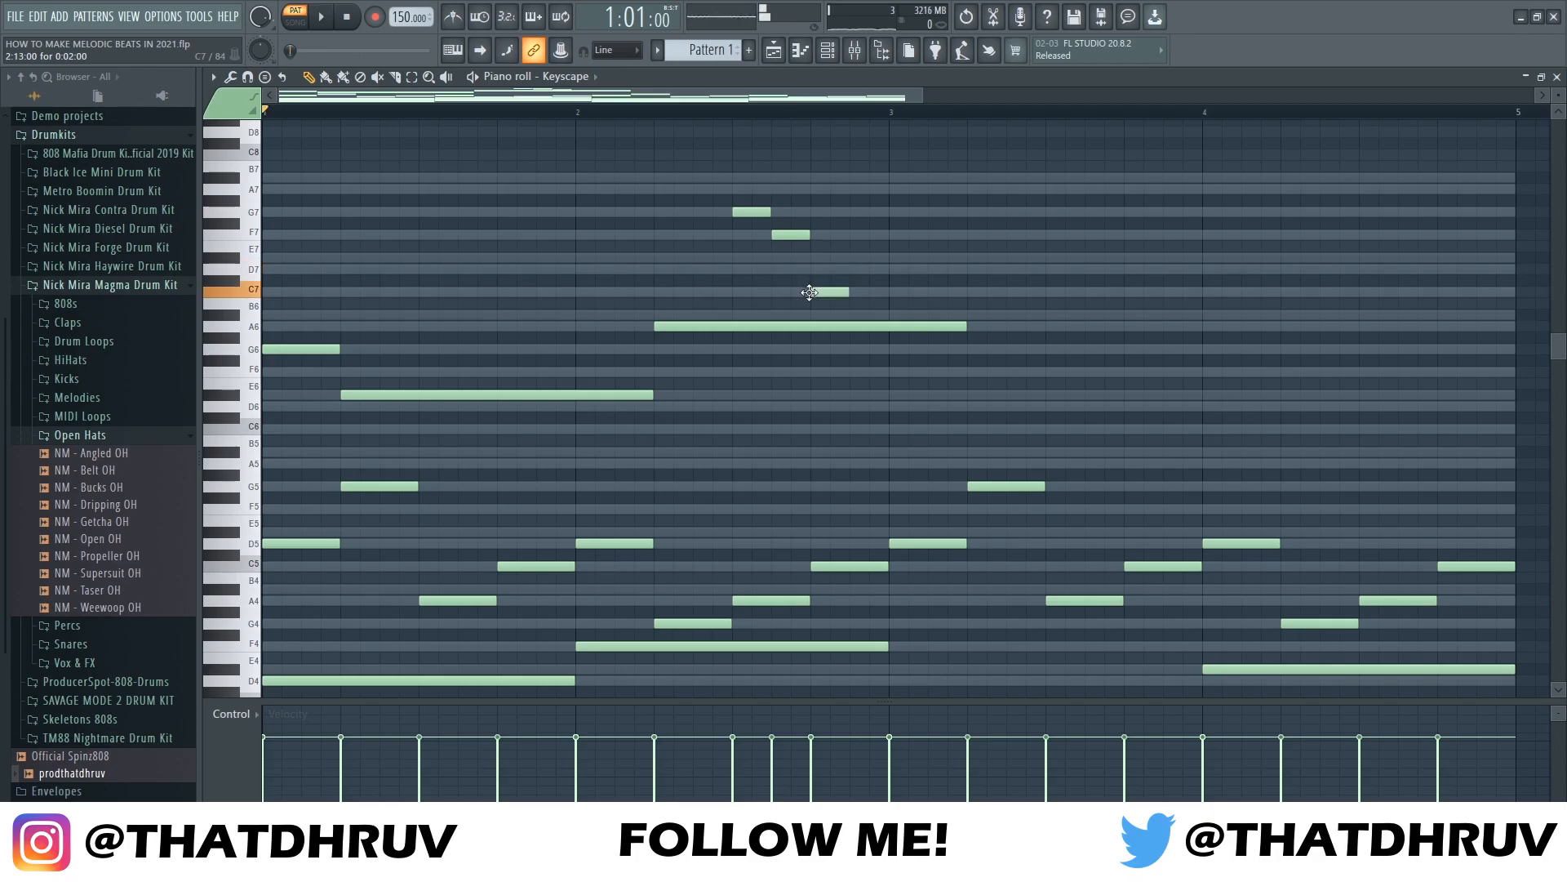
{"action": "key", "text": "space"}
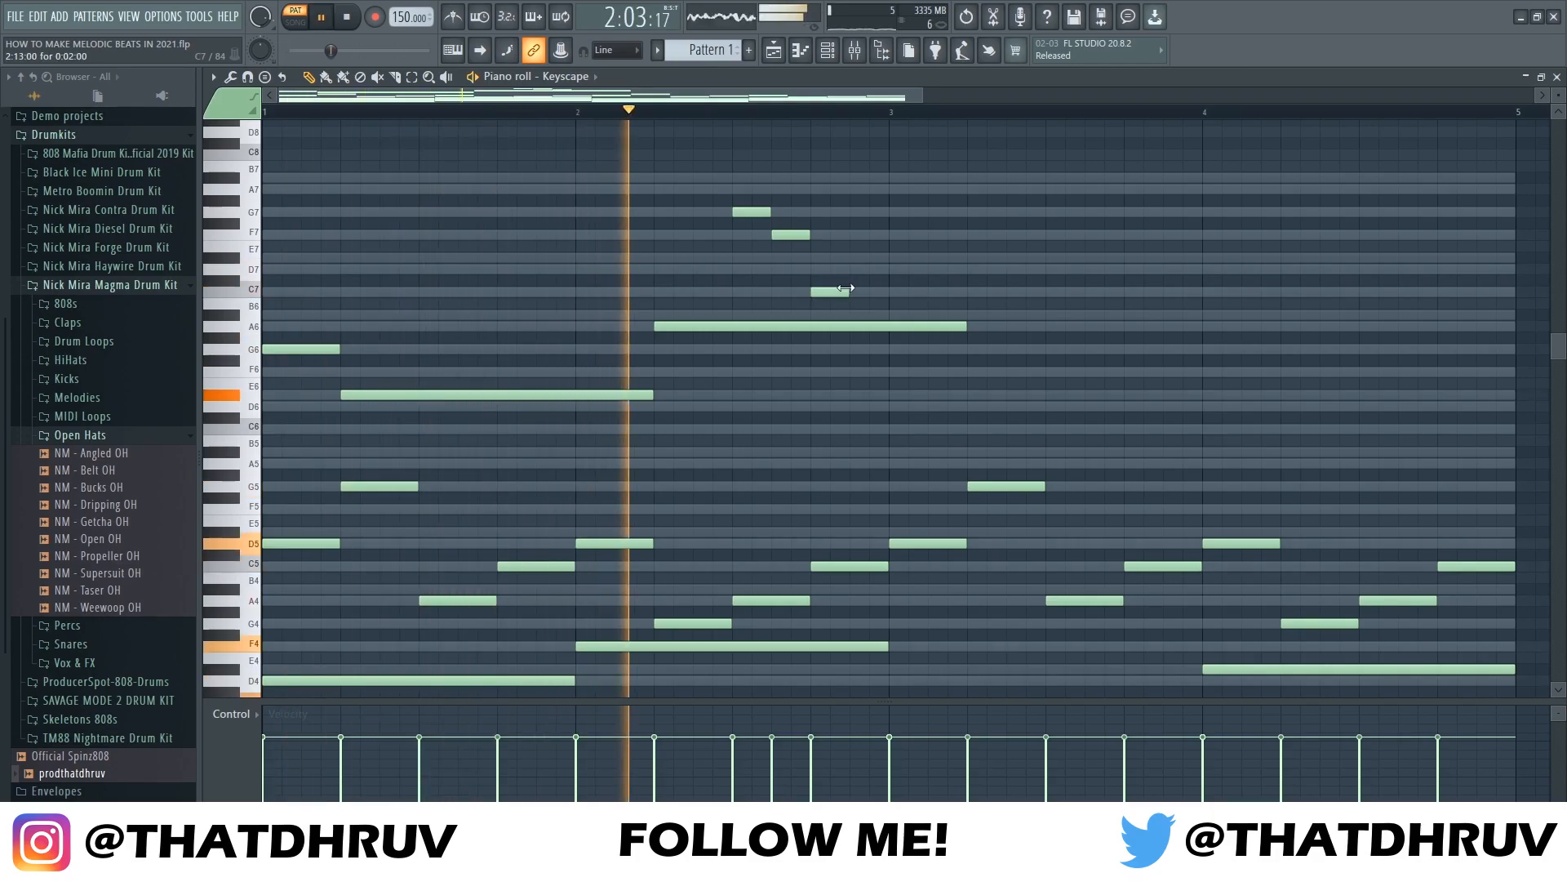
Extend the C7 note and shorten the A6 note so both finish at the end of bar 2, and play them back
{"action": "left_click_drag", "start_coordinate": [846, 289], "coordinate": [894, 292]}
{"action": "key", "text": "space"}
{"action": "key", "text": "space"}
{"action": "left_click_drag", "start_coordinate": [968, 330], "coordinate": [889, 337]}
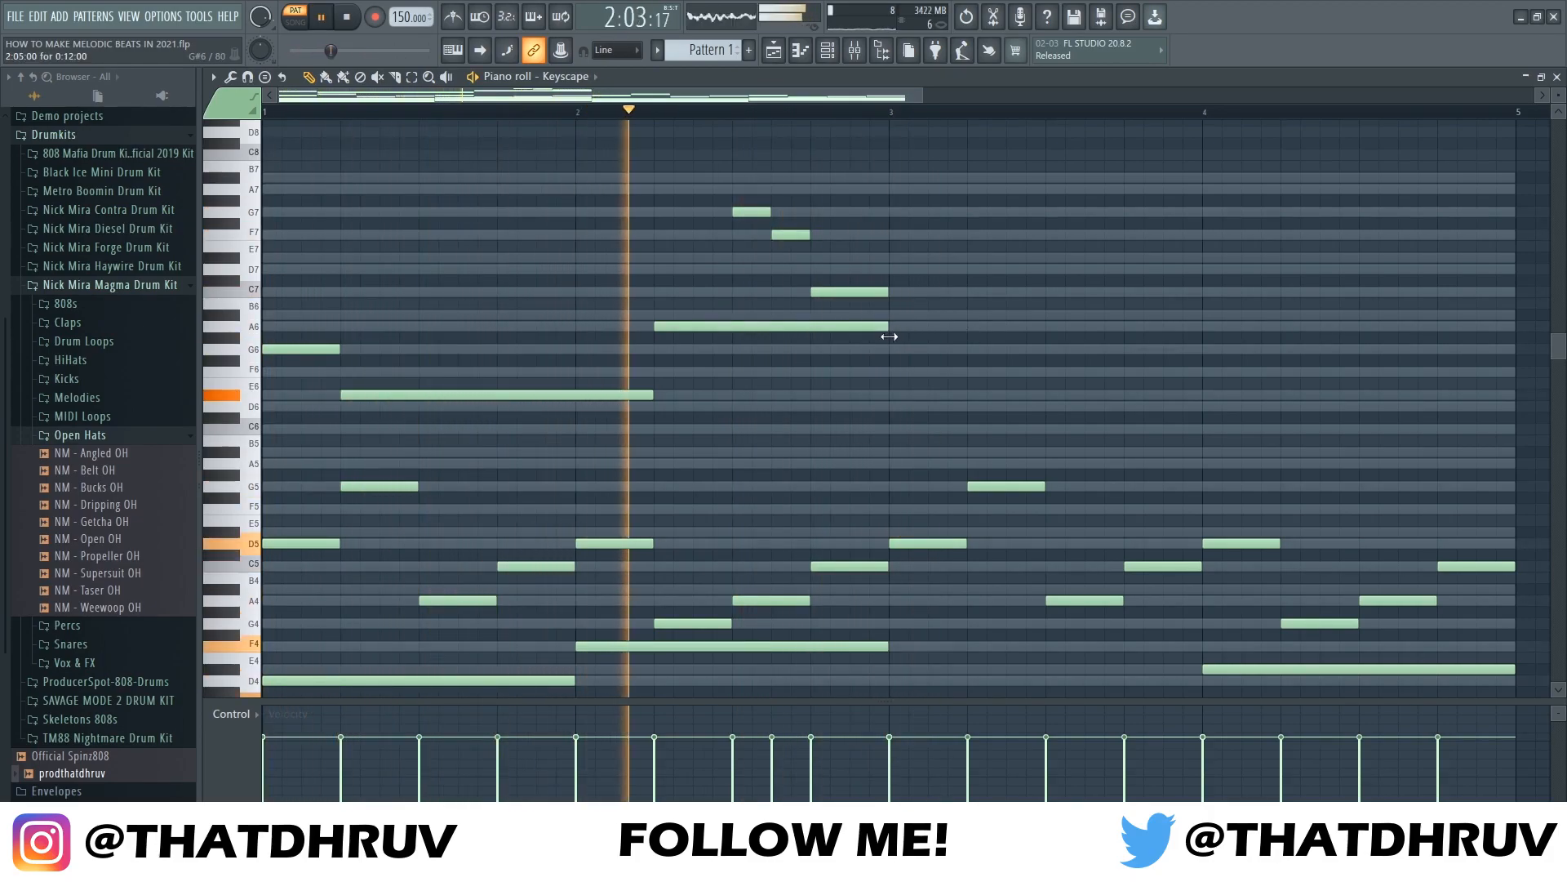
{"action": "key", "text": "space"}
Add a one-beat G6 note at the start of bar 3 and a D#6 note from beat 2 to beat 2 of bar 4, playing them back
{"action": "left_click", "coordinate": [891, 348]}
{"action": "key", "text": "space"}
{"action": "key", "text": "space"}
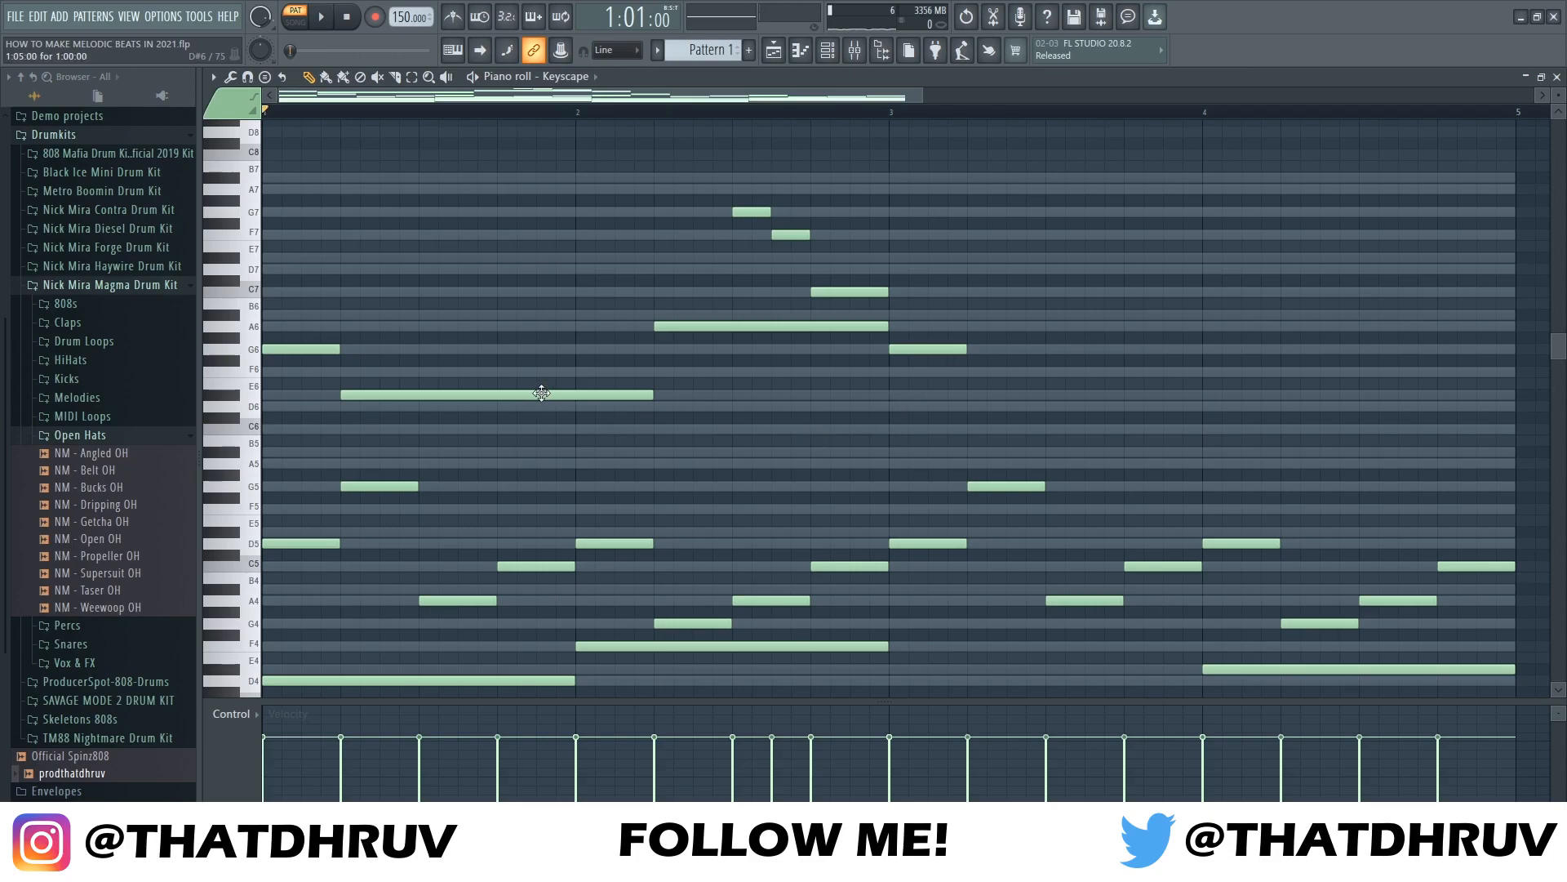
{"action": "left_click_drag", "start_coordinate": [840, 392], "coordinate": [1106, 394]}
{"action": "key", "text": "space"}
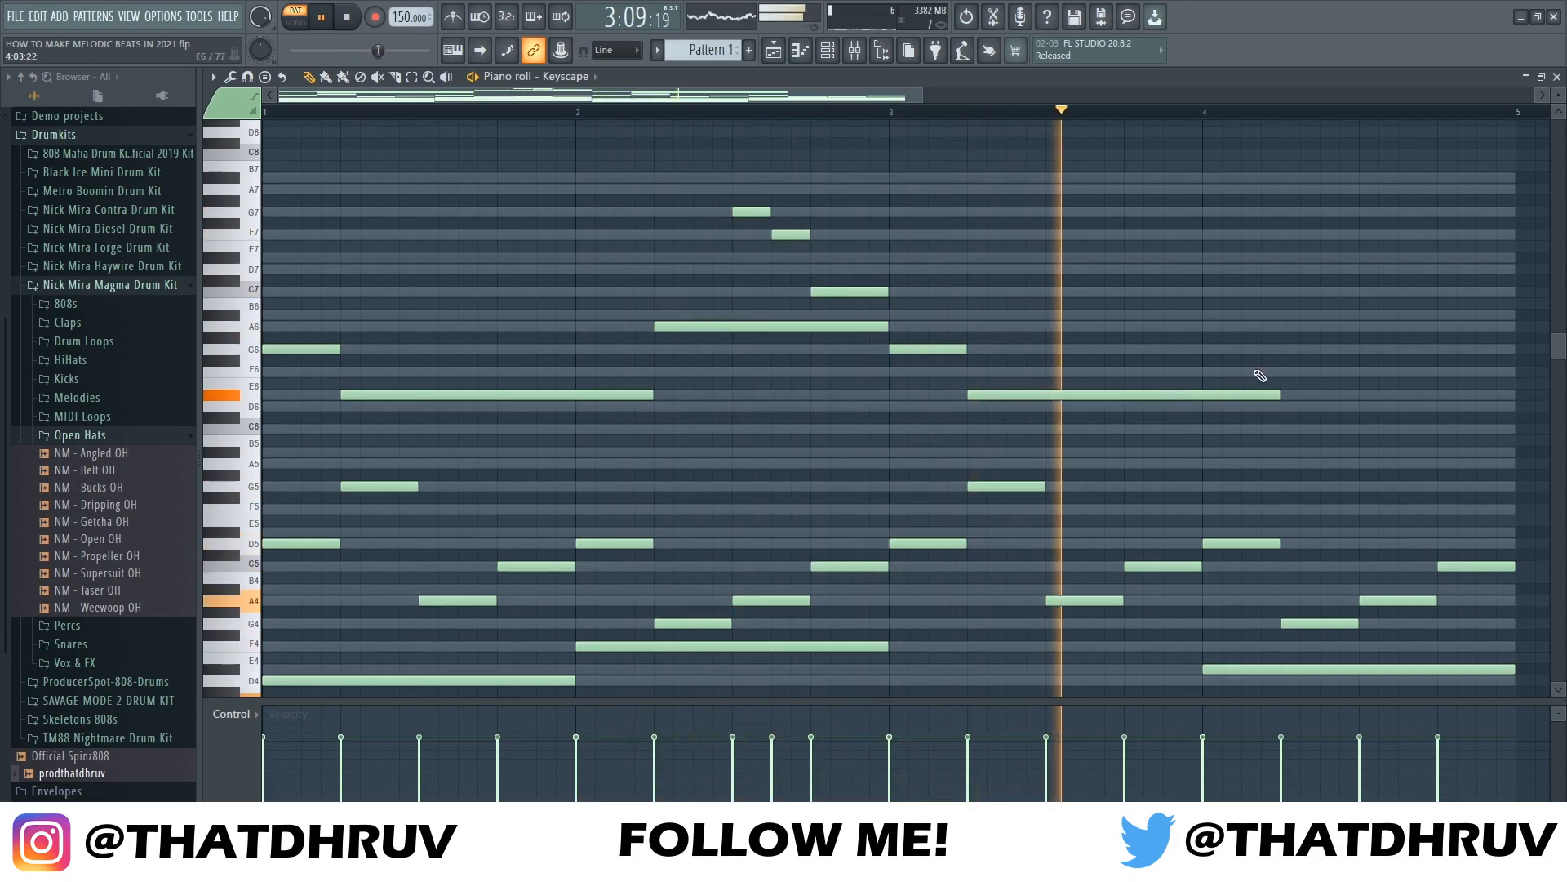
{"action": "key", "text": "space"}
Add an F6 note from beat 2 of bar 4 to the end of the bar, and play it back
{"action": "left_click", "coordinate": [1280, 372]}
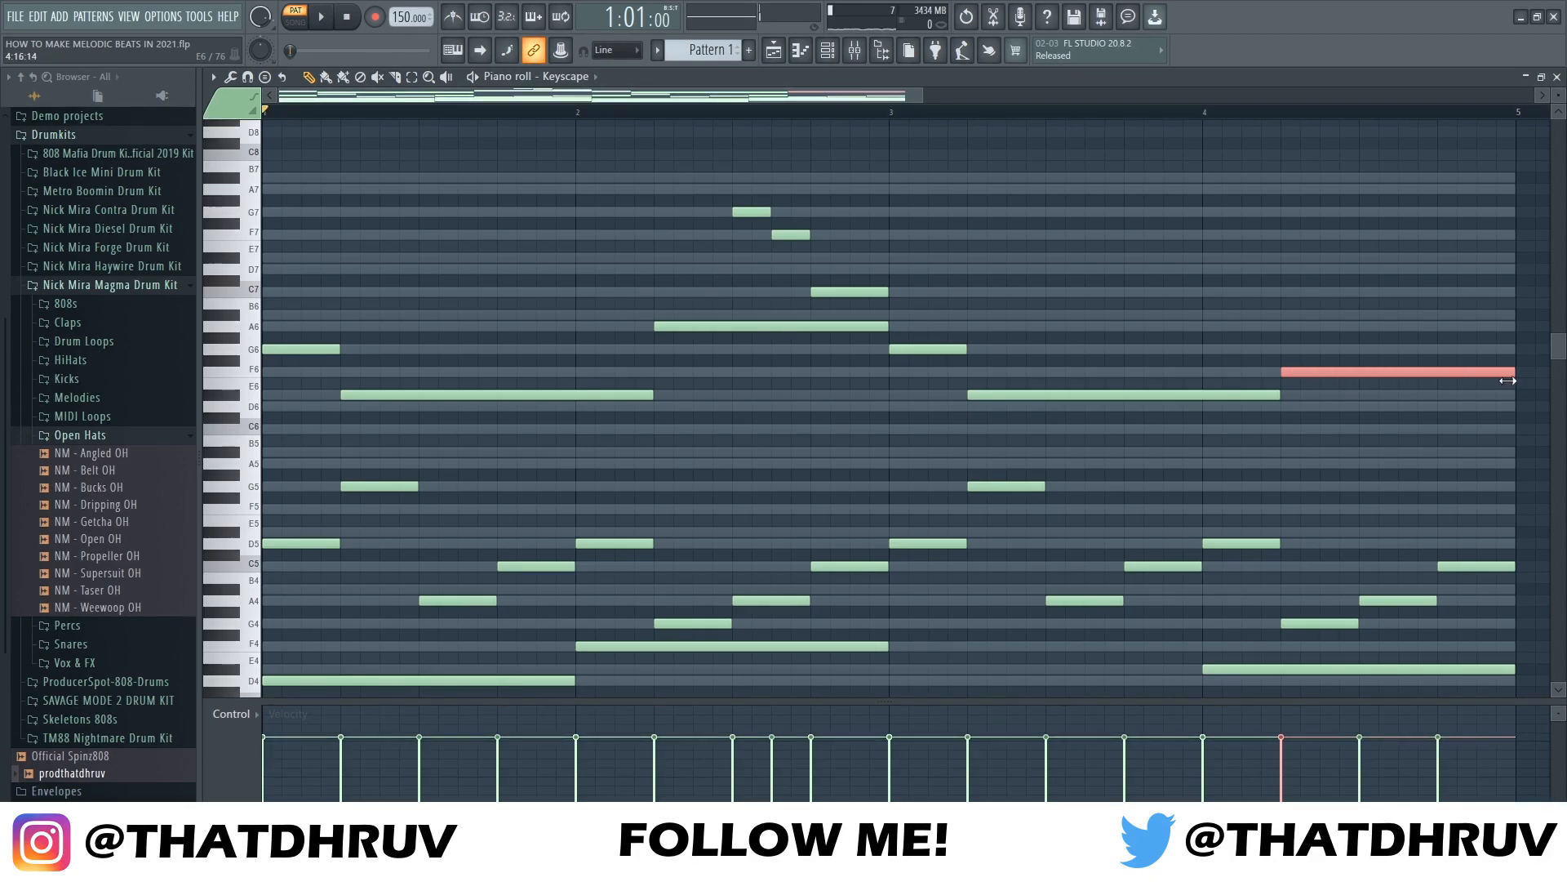
{"action": "key", "text": "space"}
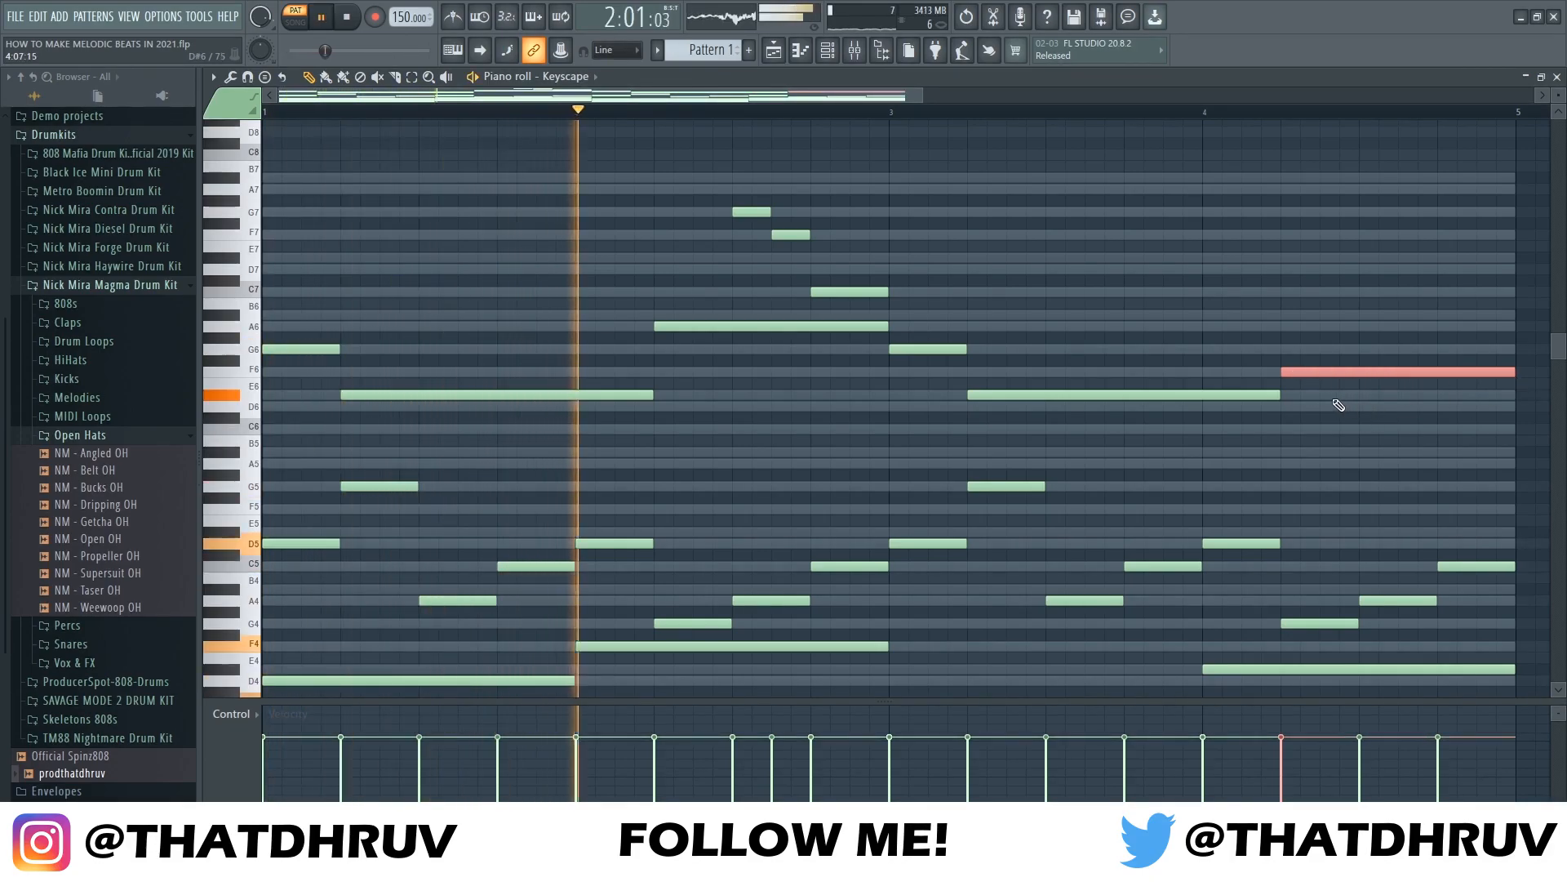
{"action": "key", "text": "space"}
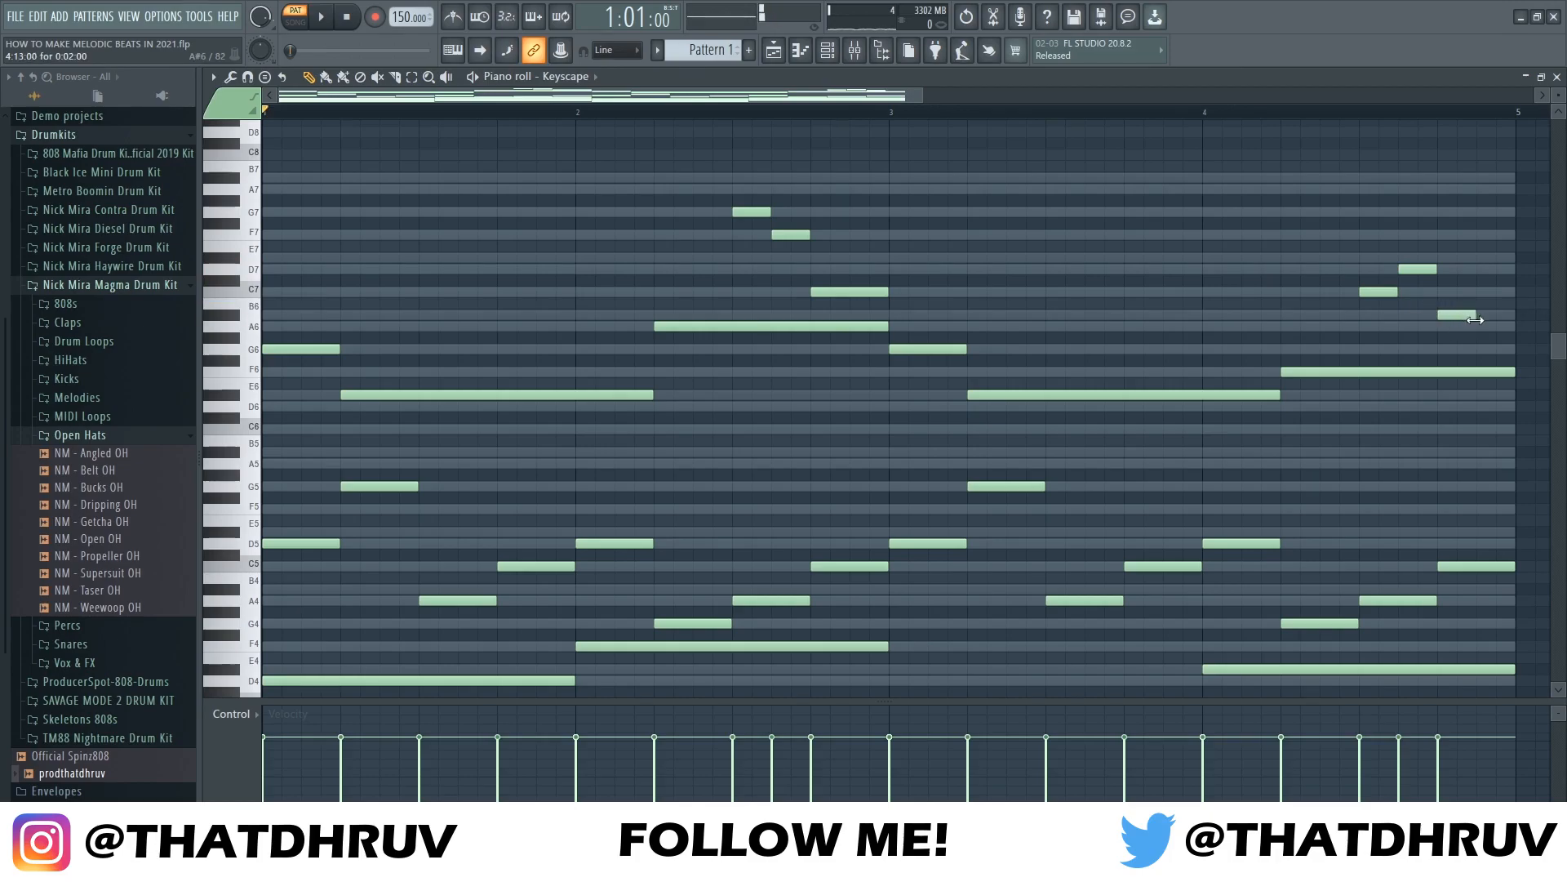
Finish the countermelody with half-beat notes C7, D7, A#6 and A6 from beat 3 of bar 4, and play the whole loop
{"action": "key", "text": "space"}
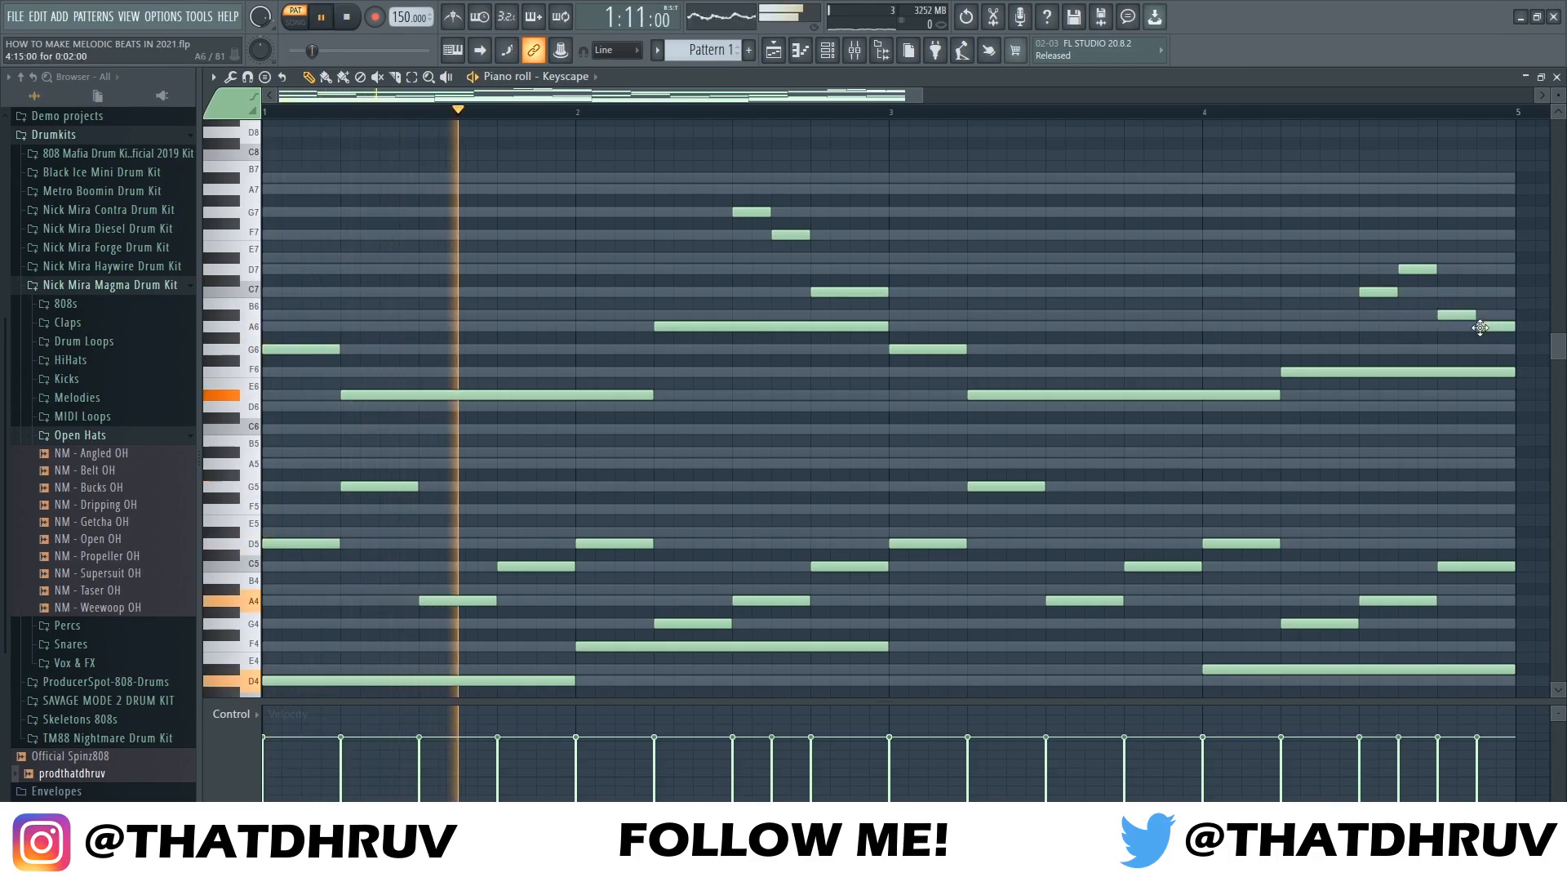
{"action": "scroll", "coordinate": [1127, 299], "scroll_direction": "down", "scroll_amount": 3}
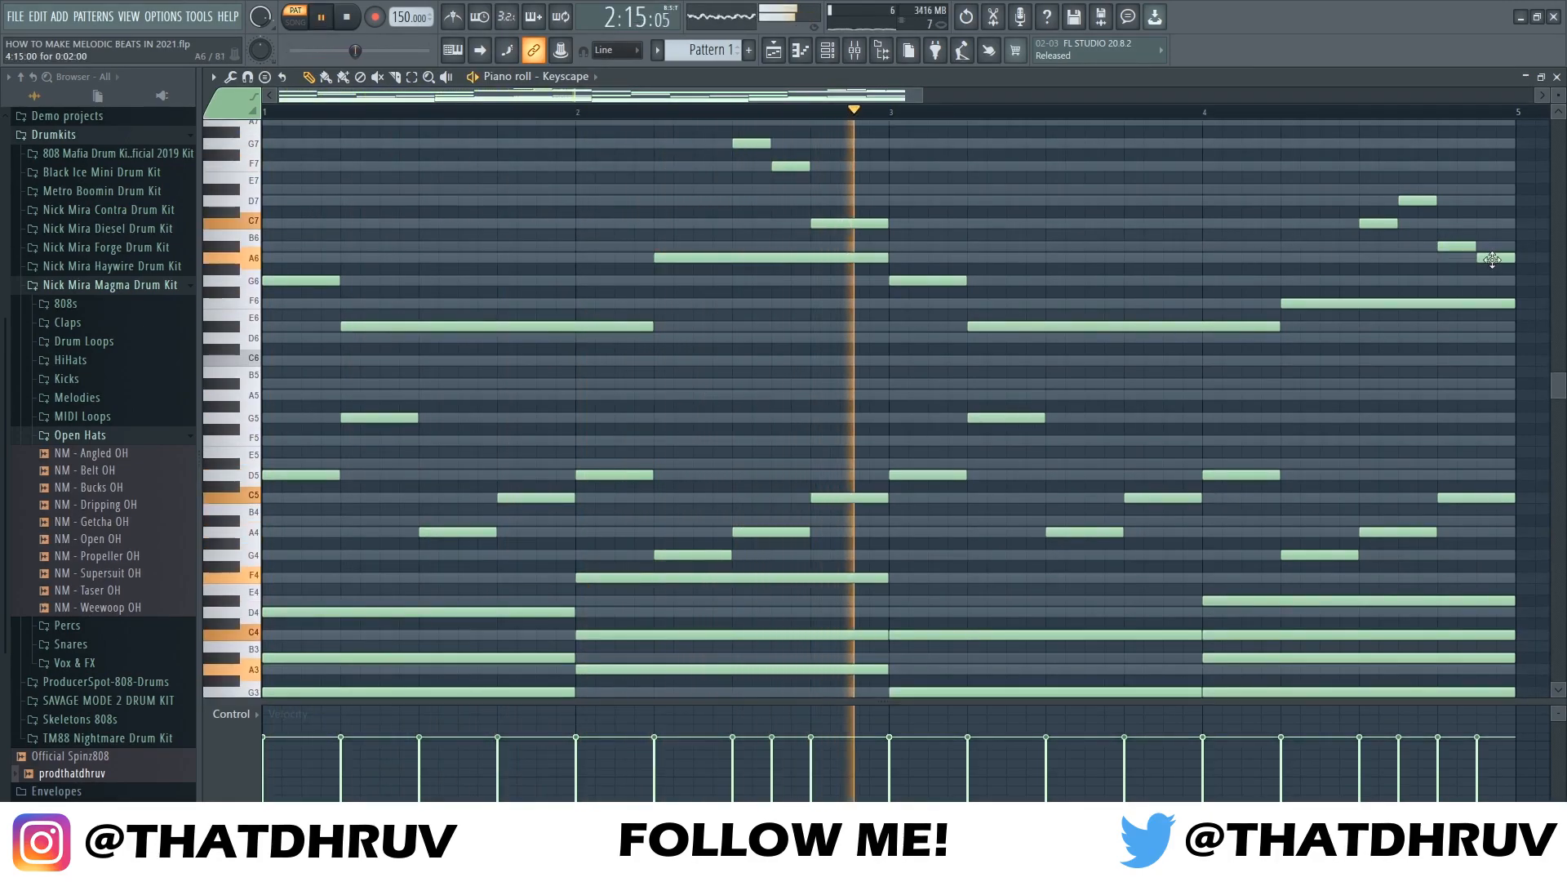
{"action": "left_click_drag", "start_coordinate": [1557, 99], "coordinate": [1557, 112]}
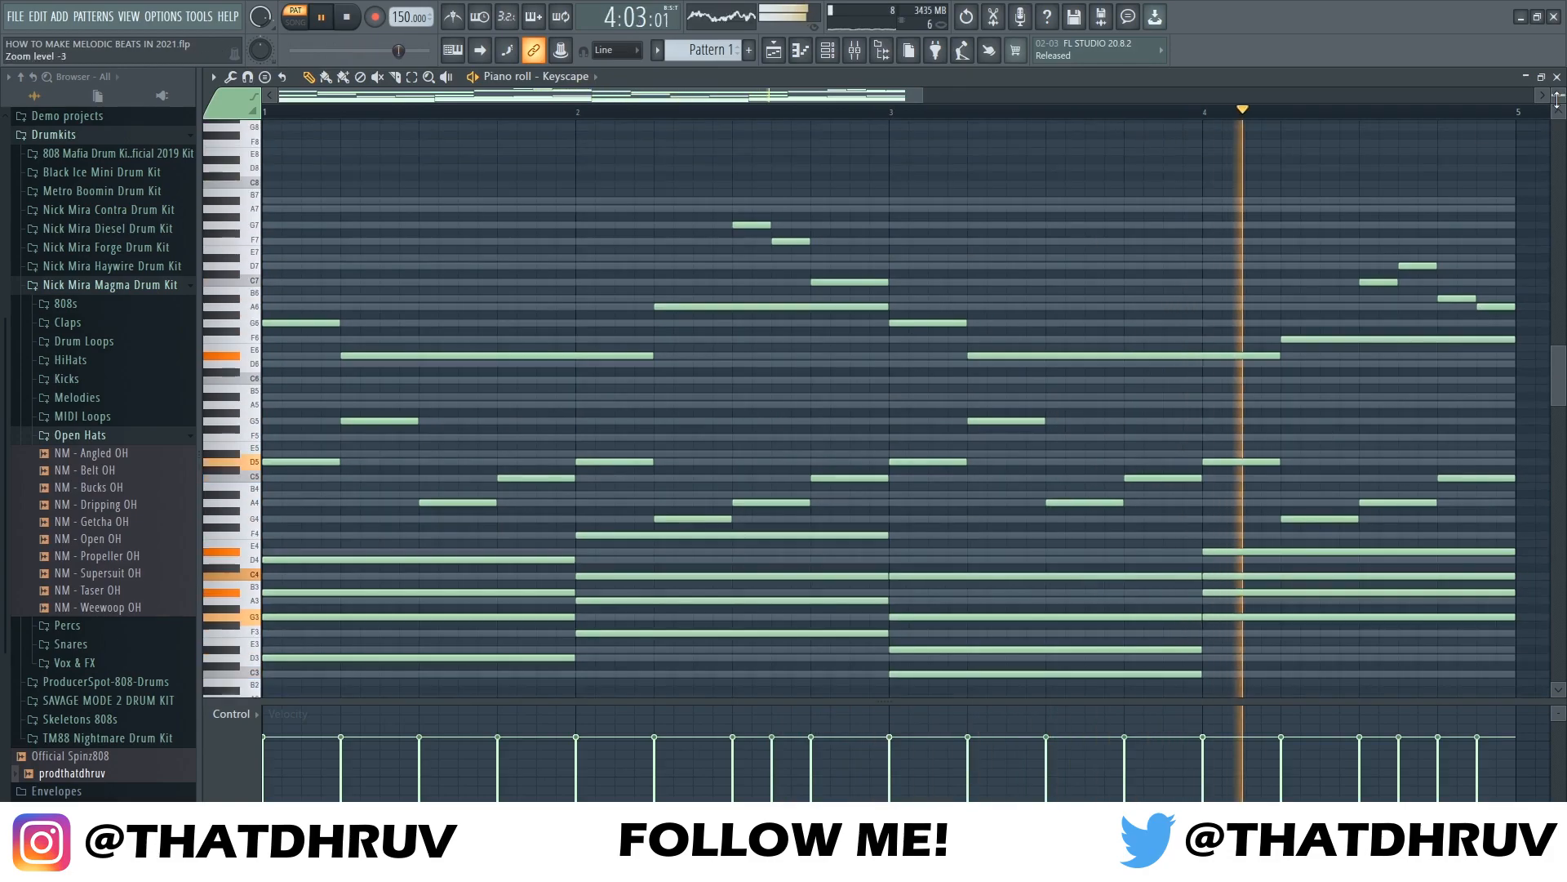
{"action": "scroll", "coordinate": [1273, 217], "scroll_direction": "down", "scroll_amount": 3}
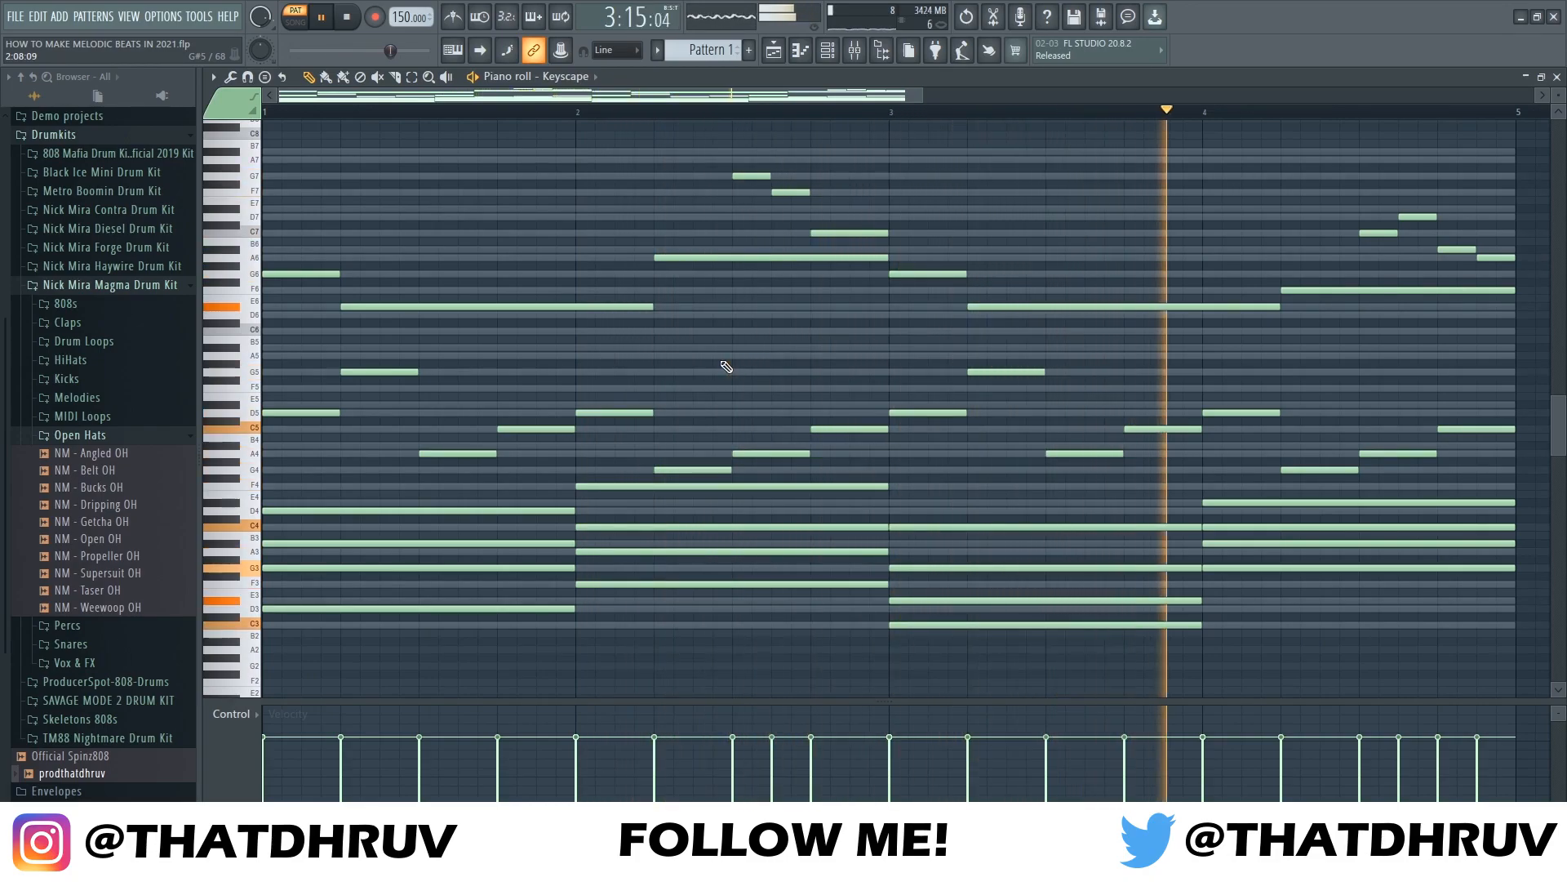
{"action": "key", "text": "space"}
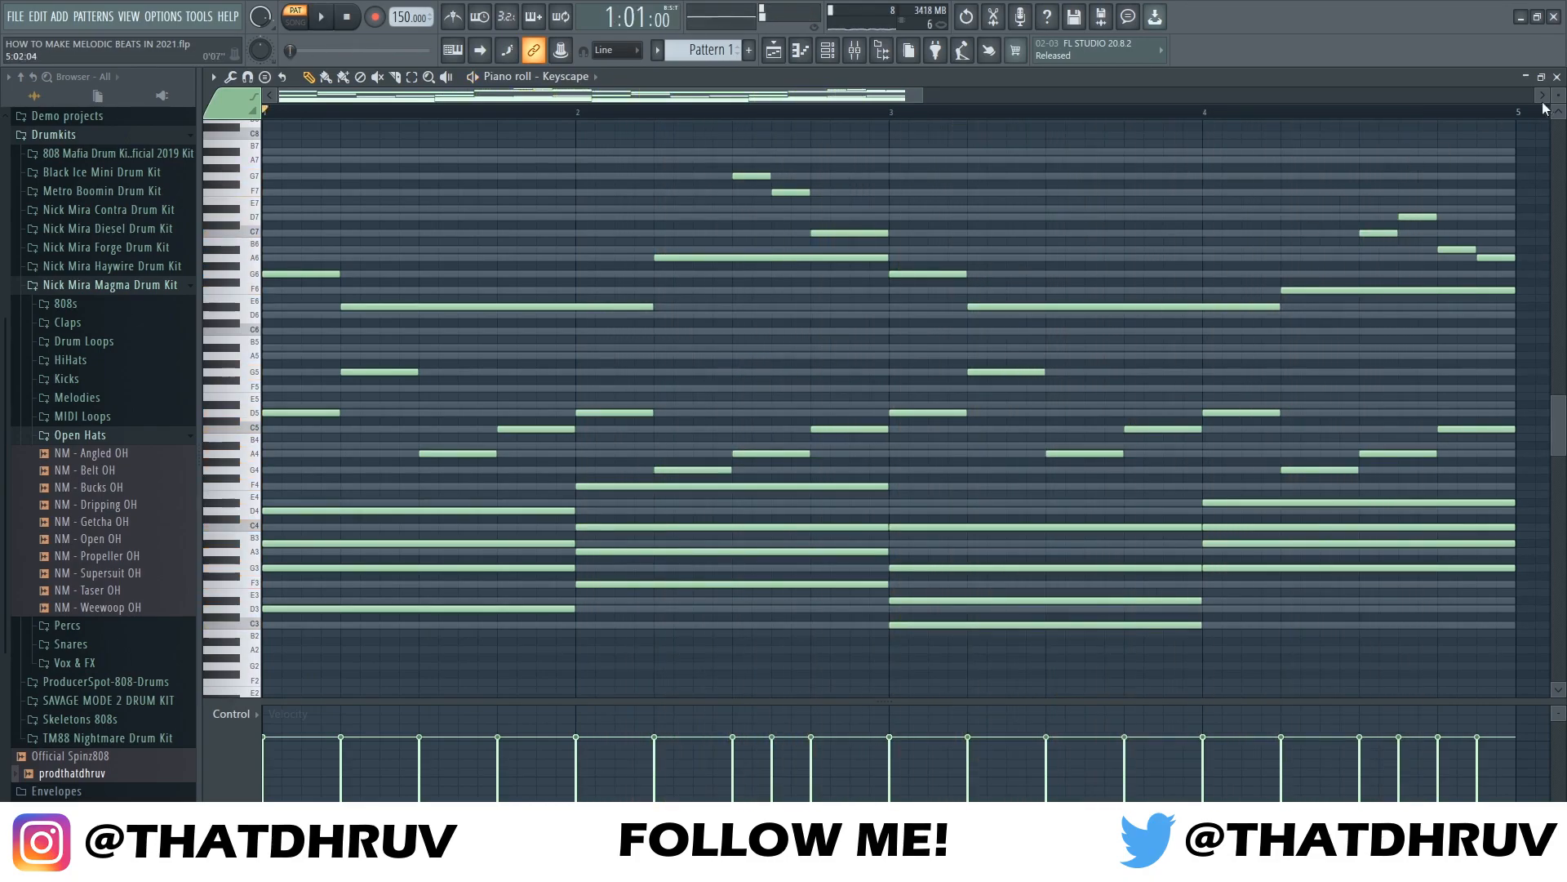
Return to the channel rack and add an Omnisphere instrument channel below Keyscape
{"action": "left_click", "coordinate": [1557, 77]}
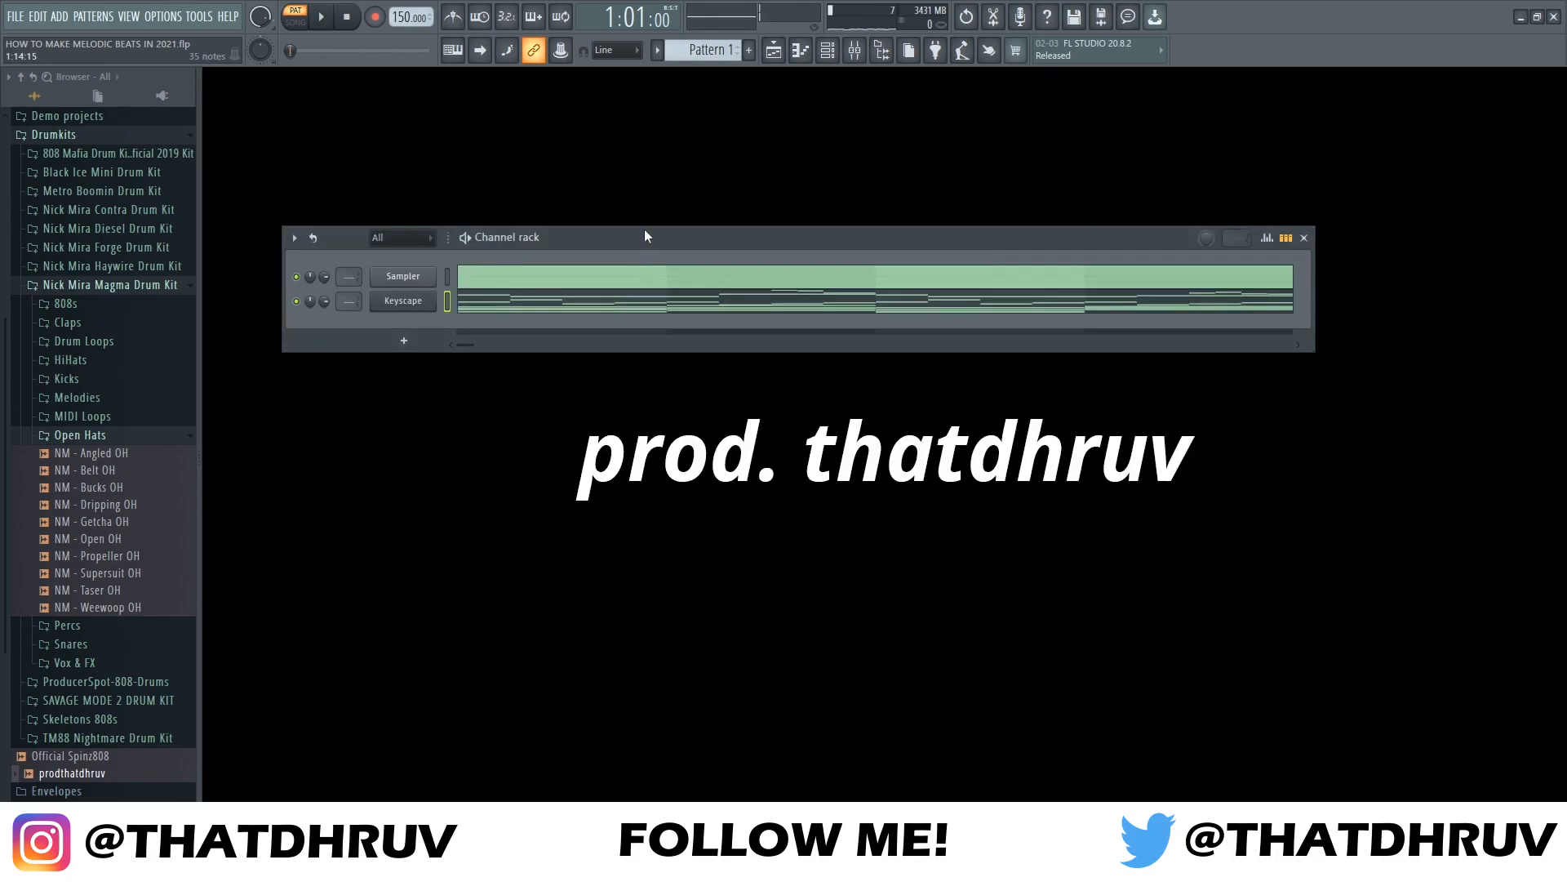
{"action": "left_click_drag", "start_coordinate": [644, 236], "coordinate": [662, 189]}
{"action": "left_click", "coordinate": [425, 297]}
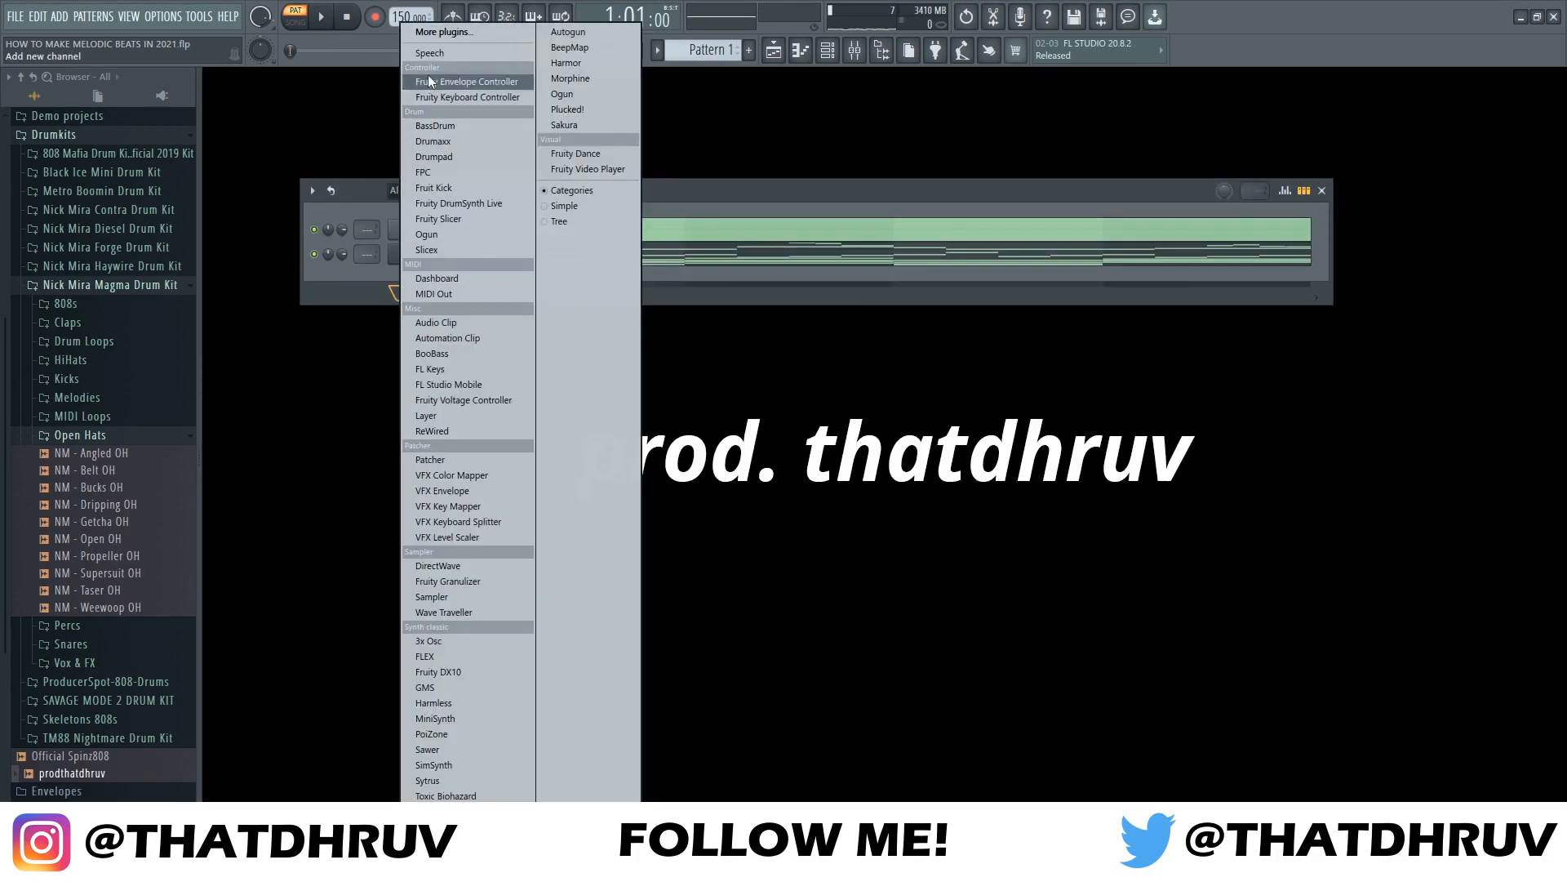
{"action": "left_click", "coordinate": [441, 33]}
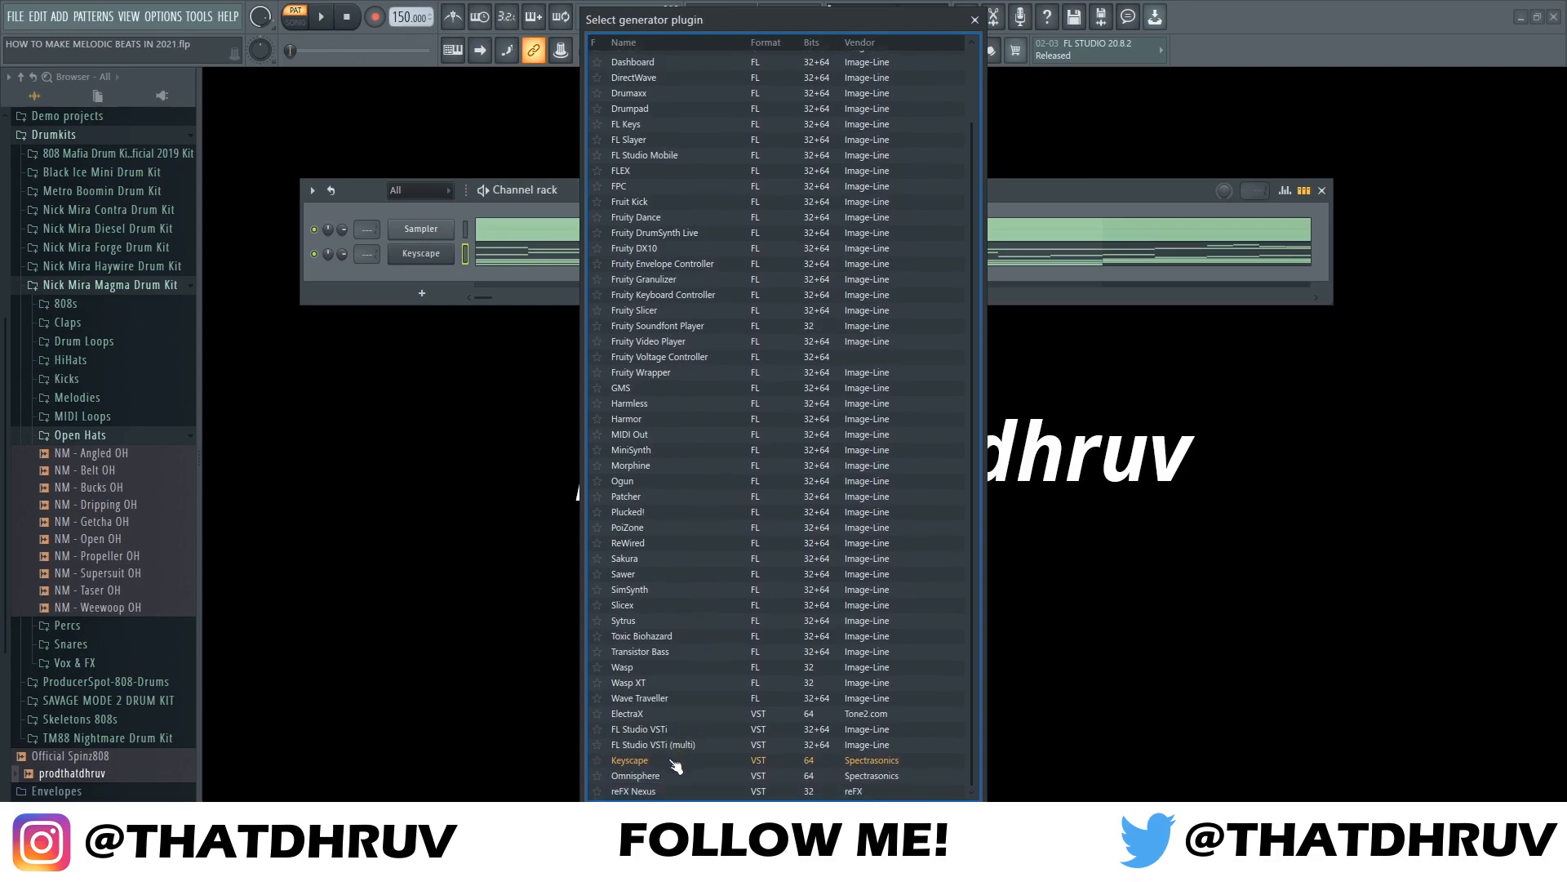
{"action": "double_click", "coordinate": [672, 776]}
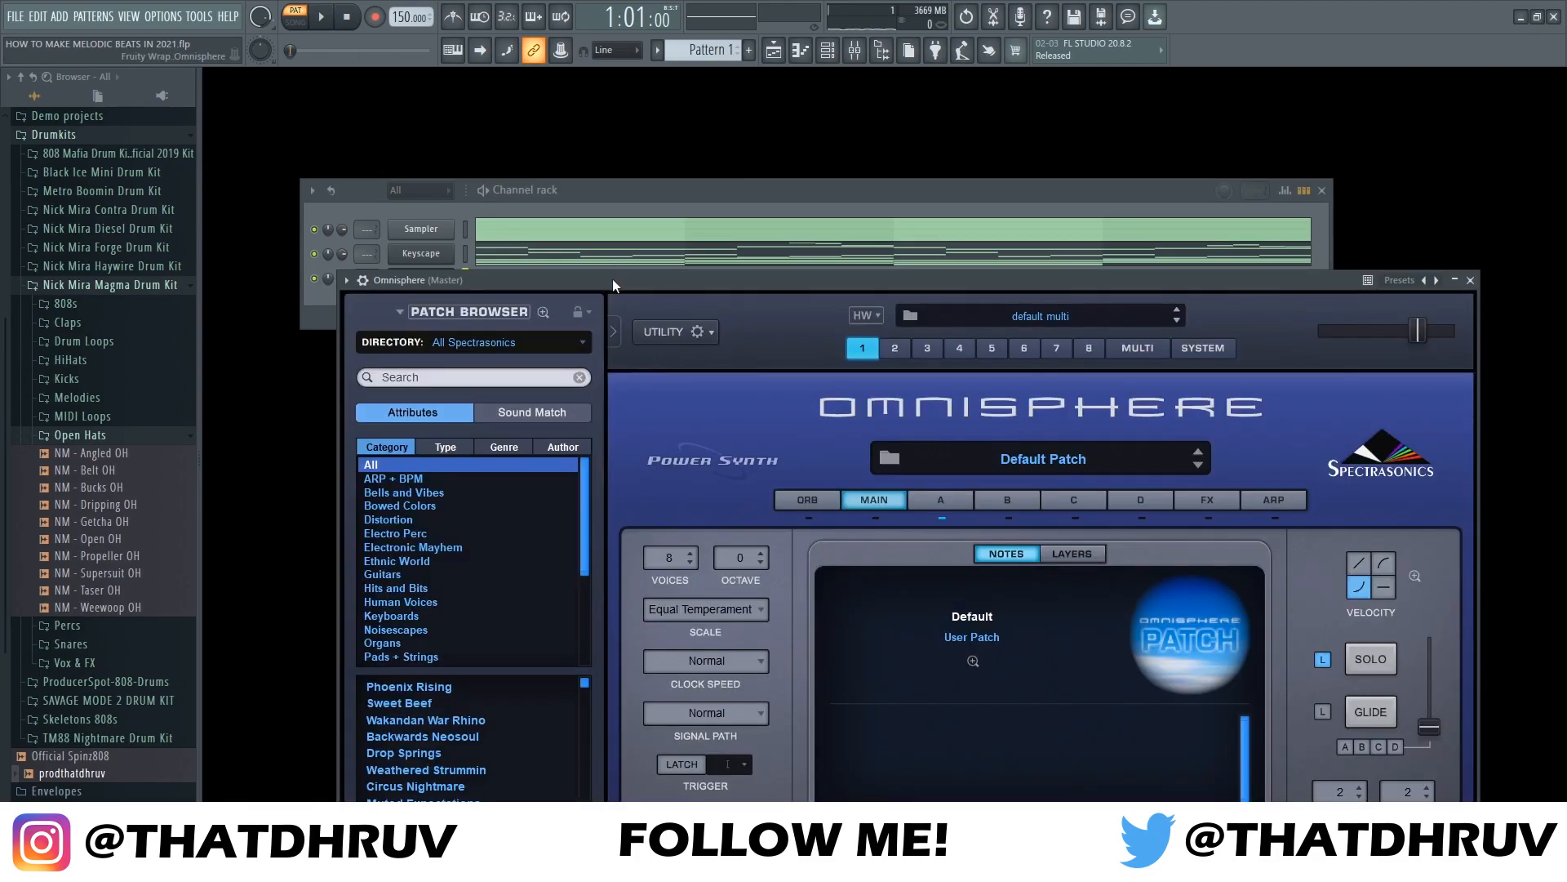
Load the Ambient Space Piano patch from Omnisphere's Keyboards category and close the plugin window
{"action": "left_click_drag", "start_coordinate": [613, 277], "coordinate": [689, 217]}
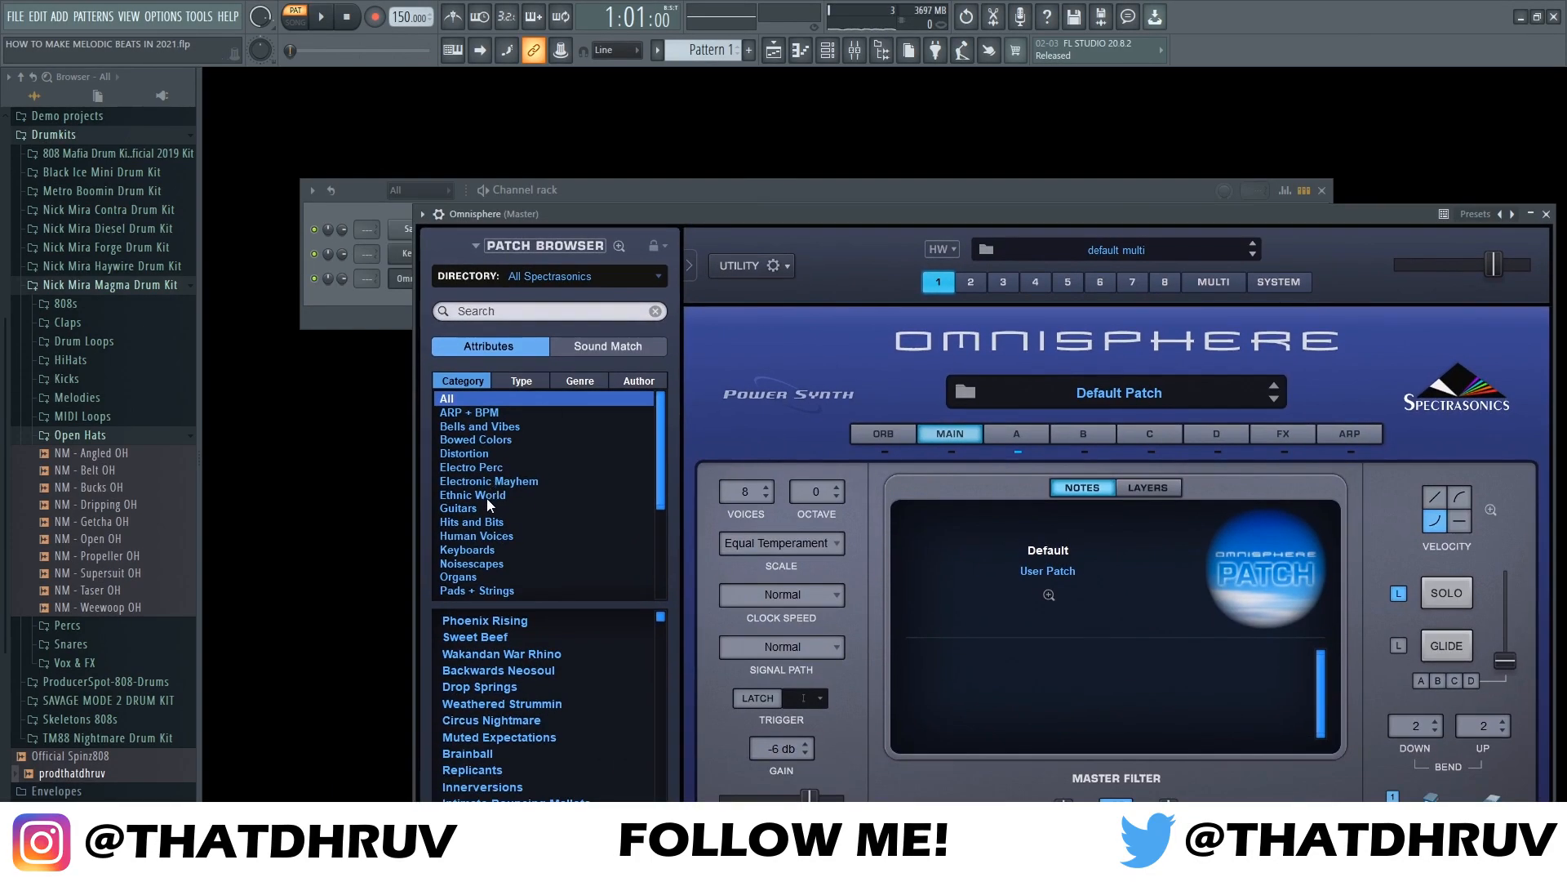
{"action": "left_click", "coordinate": [481, 551]}
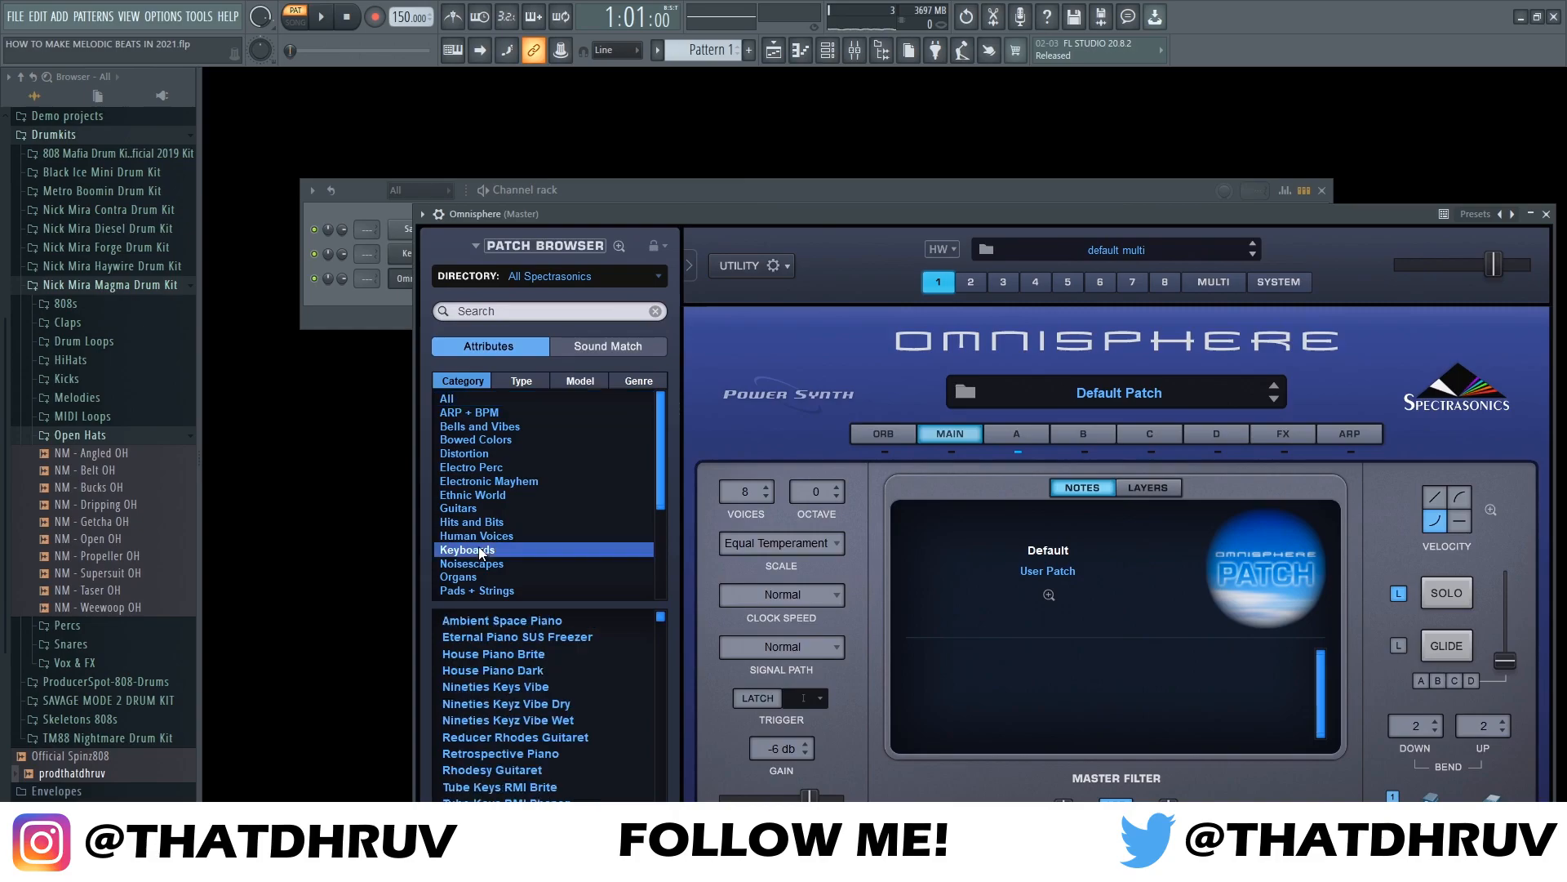
{"action": "left_click", "coordinate": [512, 622]}
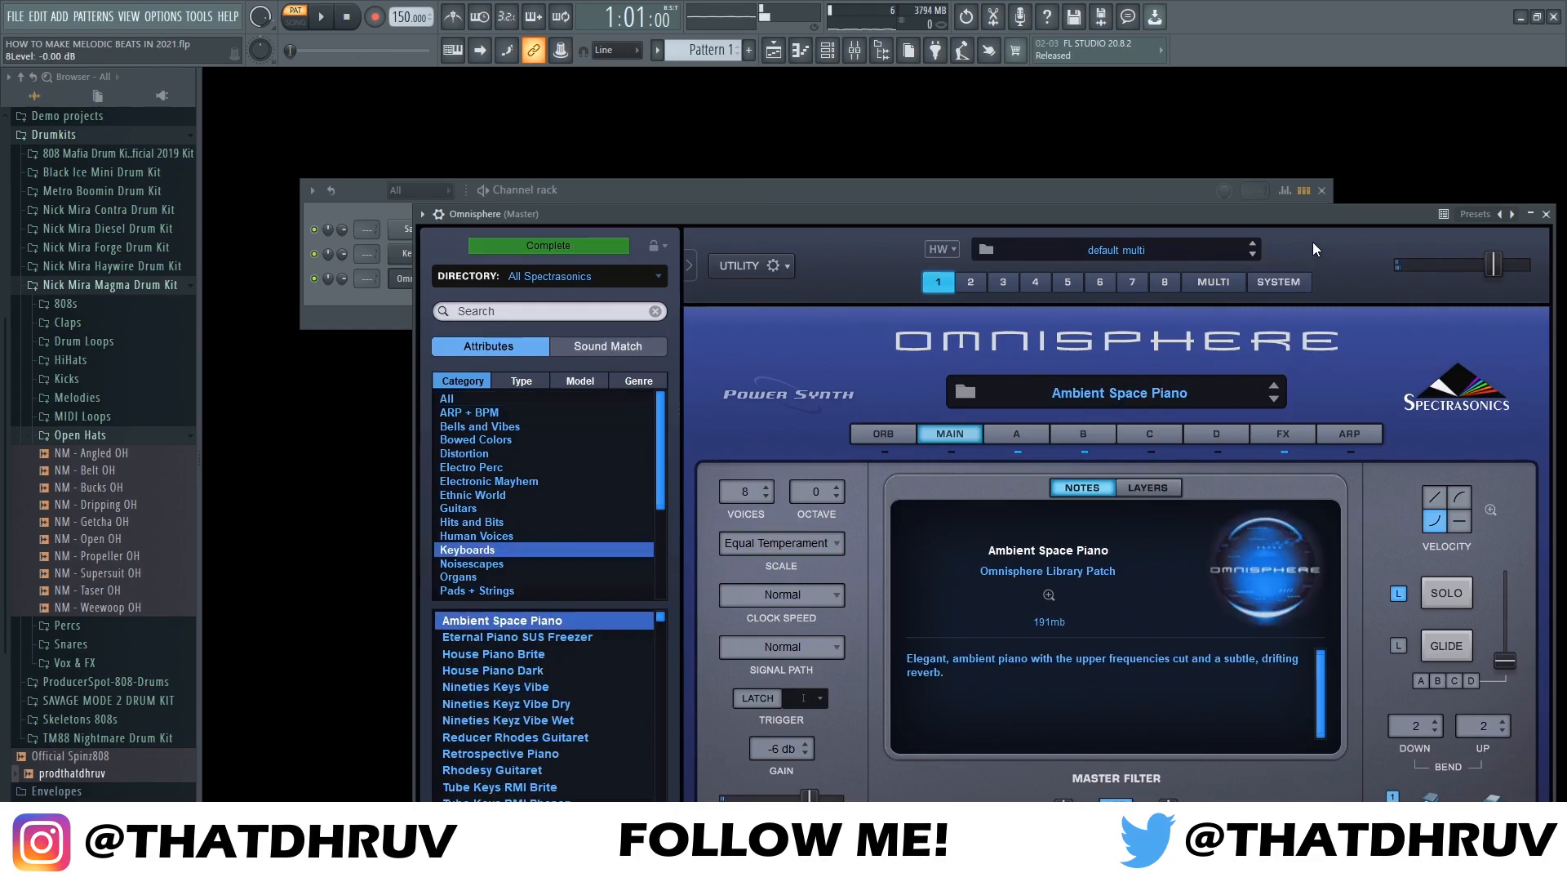
{"action": "left_click", "coordinate": [1548, 216]}
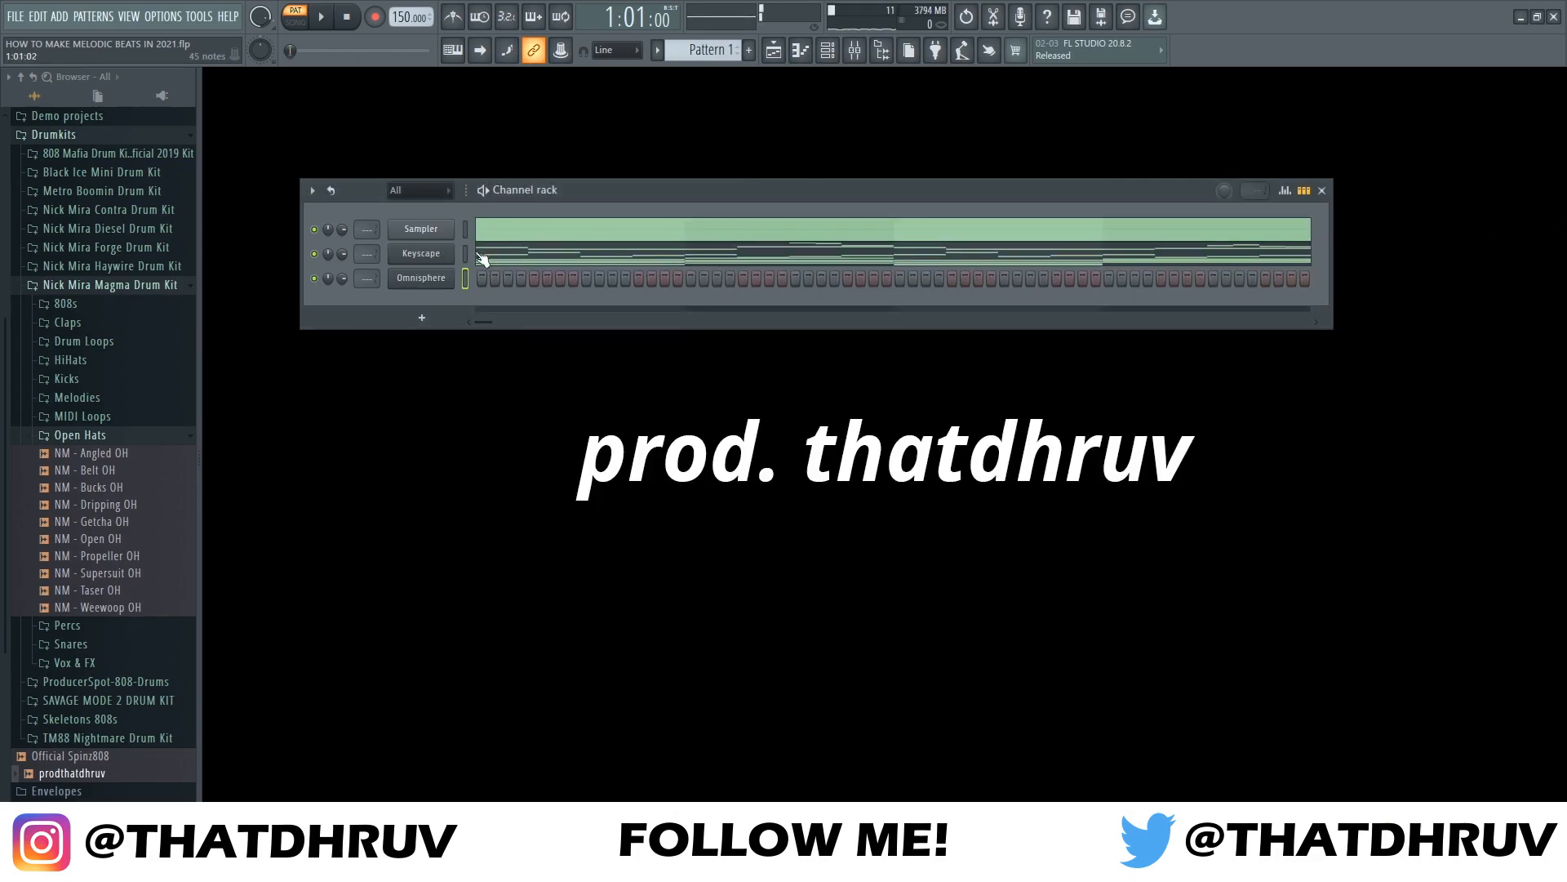
Copy the Keyscape notes into the Omnisphere channel's piano roll and play them back
{"action": "right_click", "coordinate": [464, 275]}
{"action": "left_click", "coordinate": [505, 280]}
{"action": "scroll", "coordinate": [763, 265], "scroll_direction": "down", "scroll_amount": 2}
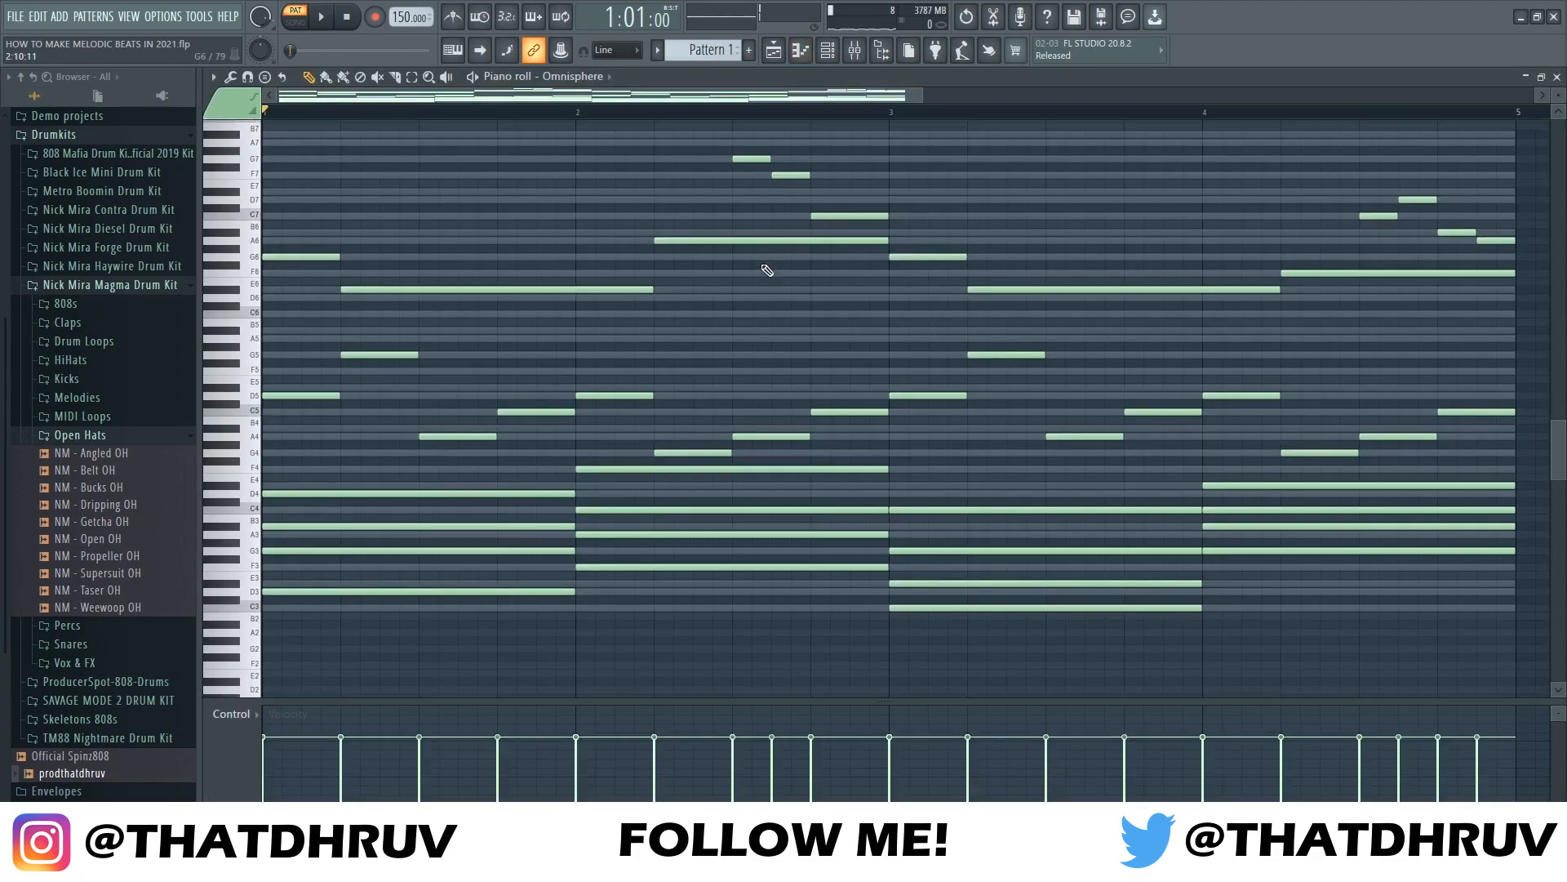
{"action": "key", "text": "space"}
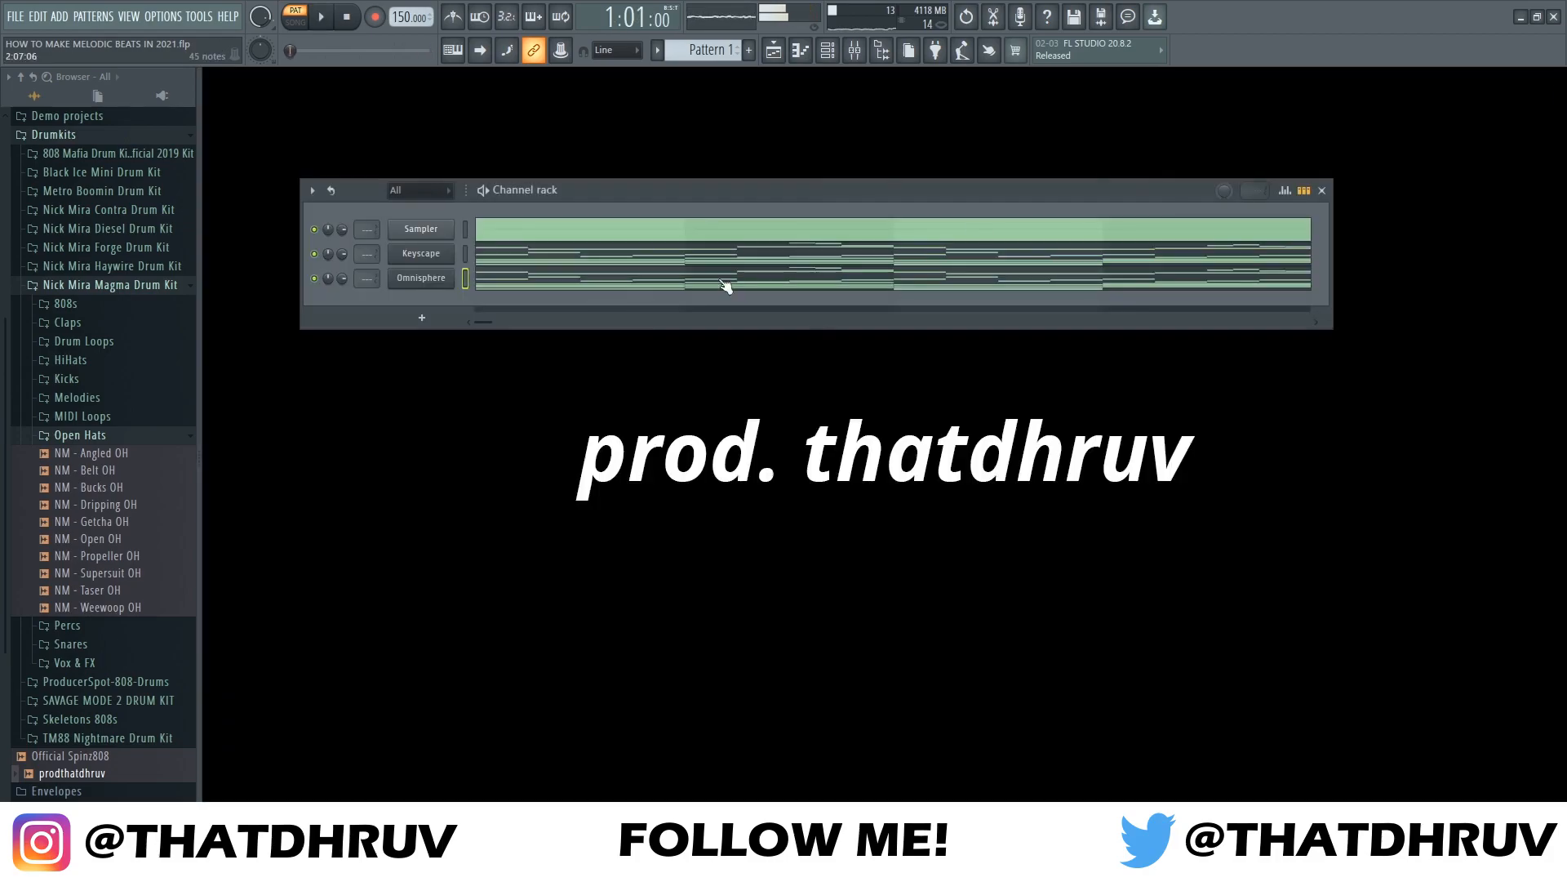
Randomize the velocity and release levels of the Keyscape notes in its piano roll
{"action": "right_click", "coordinate": [445, 249]}
{"action": "left_click", "coordinate": [515, 258]}
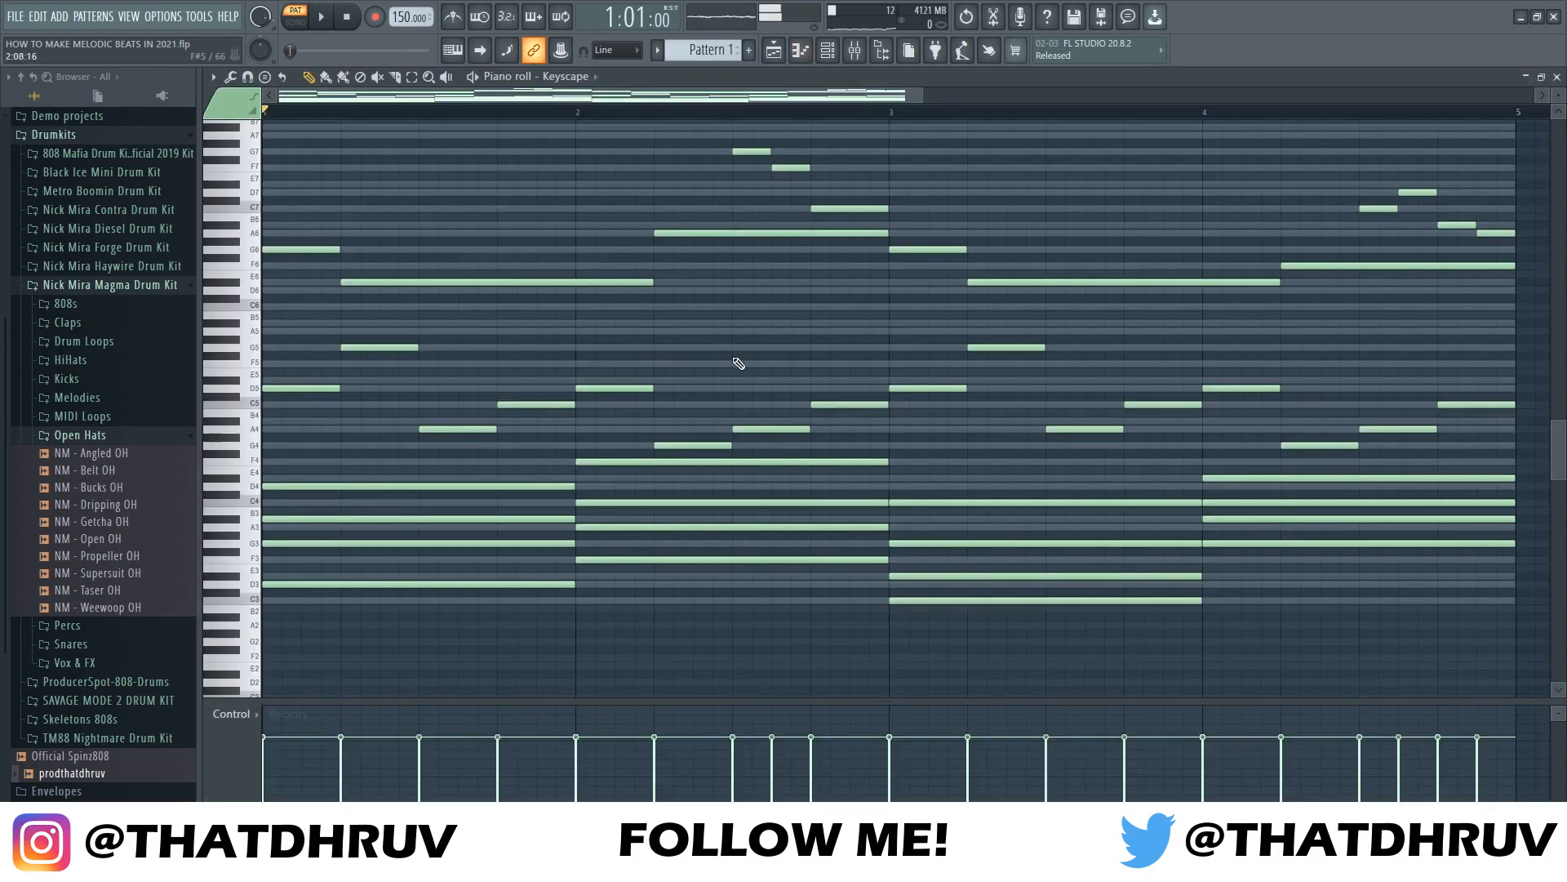
{"action": "scroll", "coordinate": [786, 392], "scroll_direction": "up", "scroll_amount": 2}
{"action": "scroll", "coordinate": [786, 392], "scroll_direction": "up", "scroll_amount": 1}
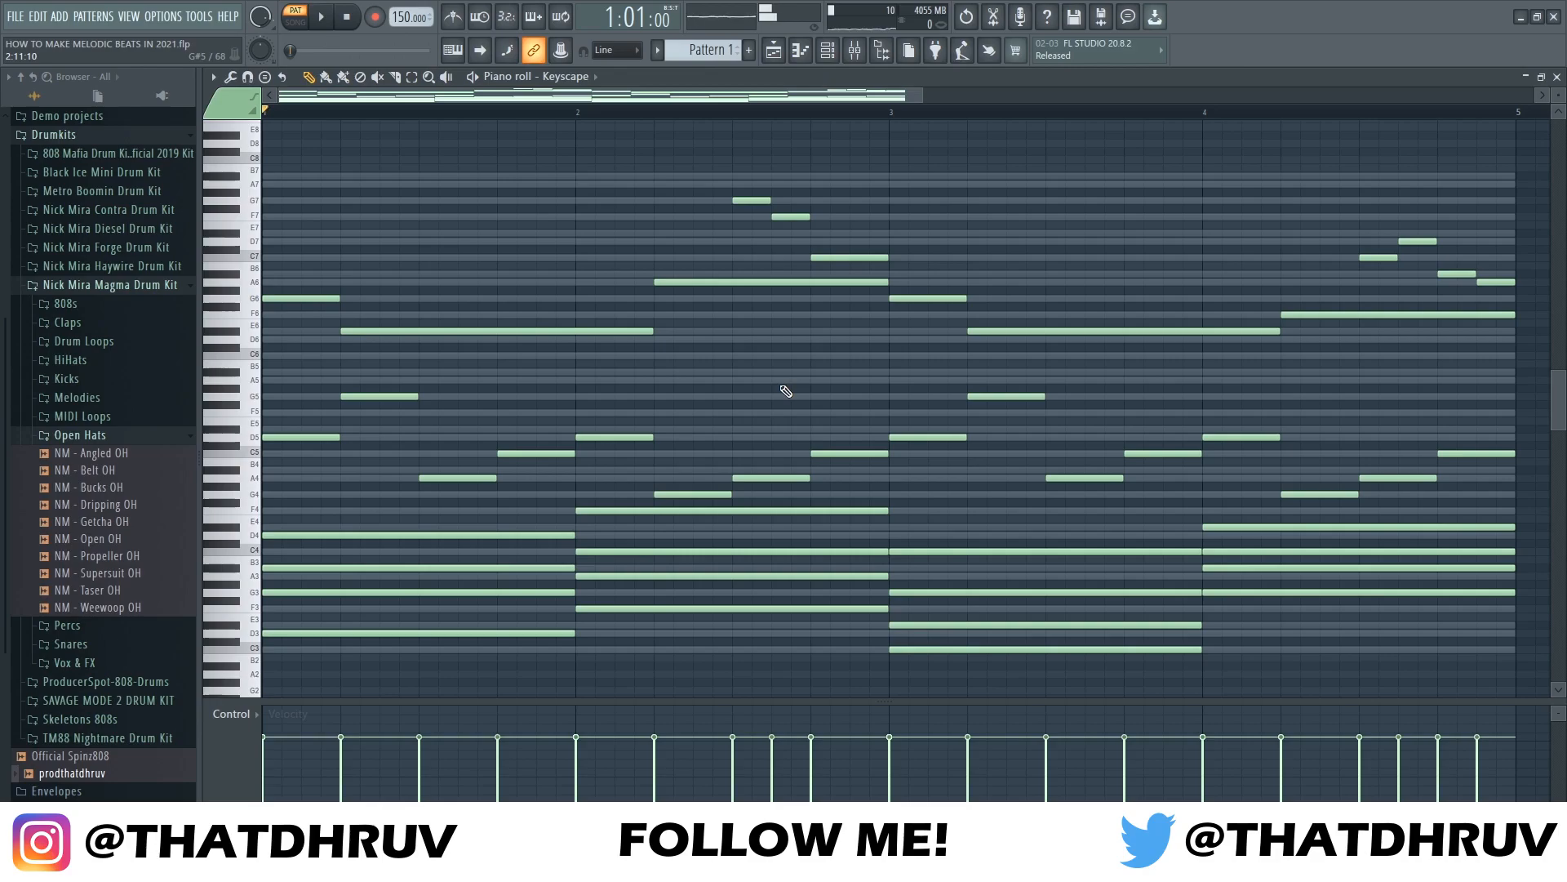
{"action": "key", "text": "alt+r"}
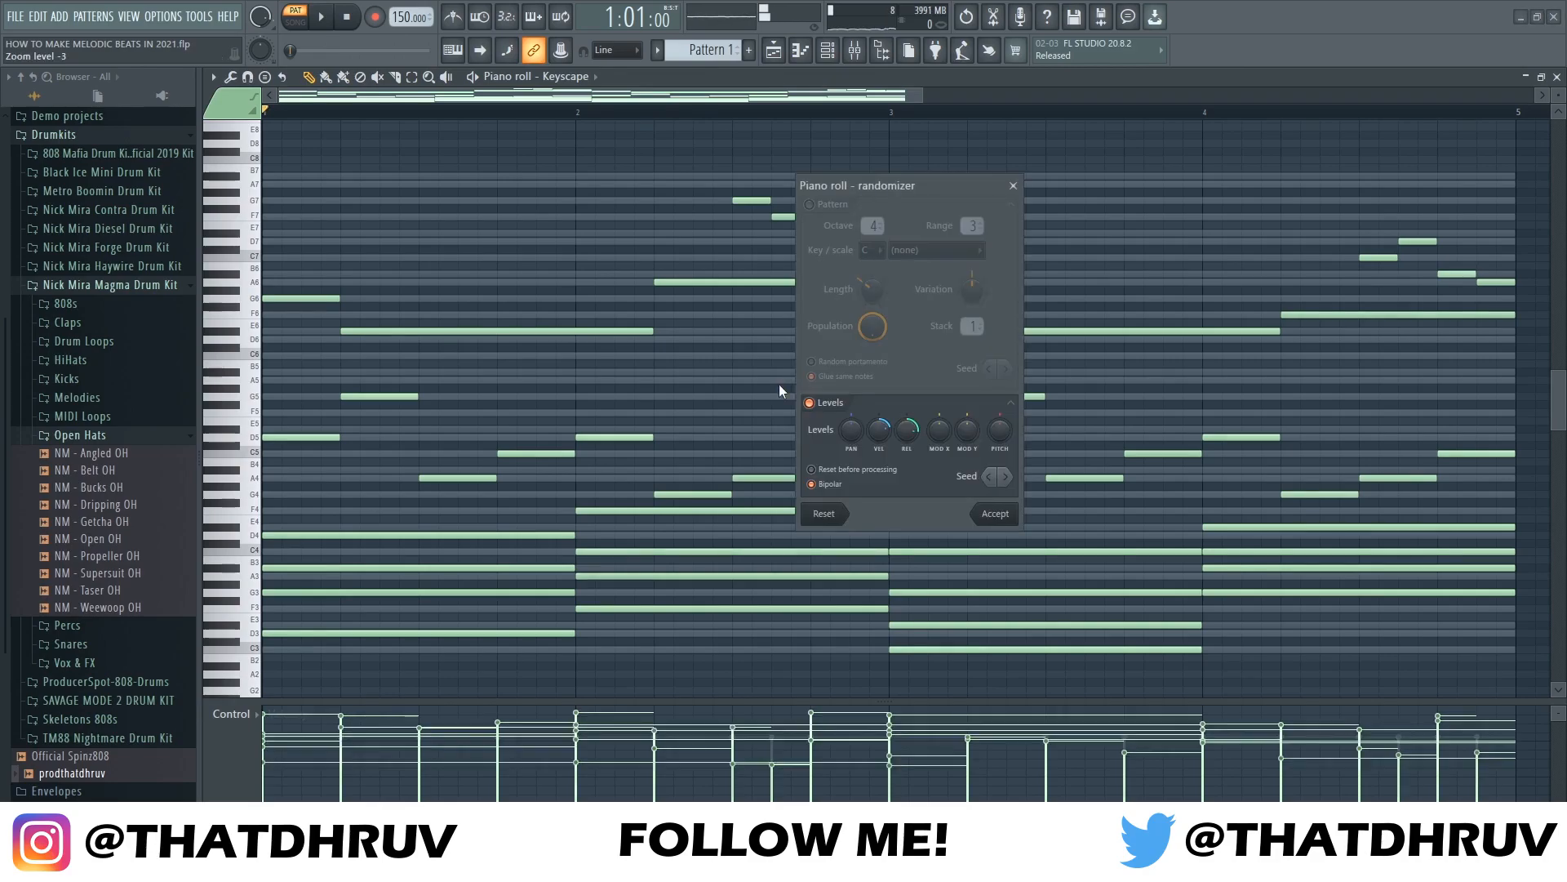
{"action": "left_click", "coordinate": [996, 514]}
Strum the Keyscape chords with a slight start-time strength, auditioning the result before accepting it
{"action": "key", "text": "alt+s"}
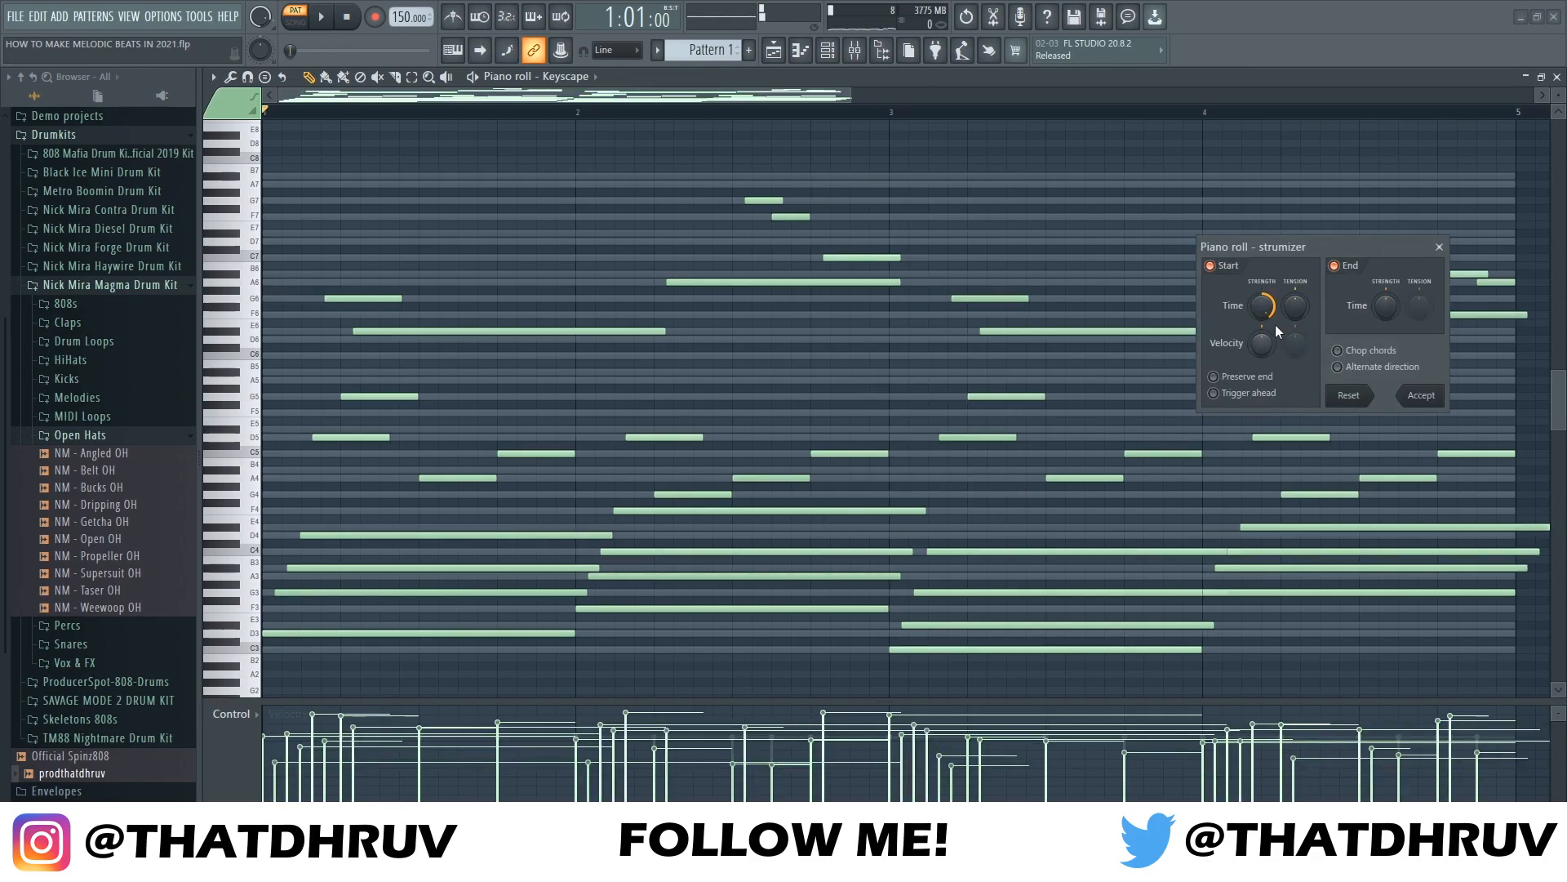
{"action": "left_click_drag", "start_coordinate": [1262, 306], "coordinate": [1262, 338]}
{"action": "key", "text": "space"}
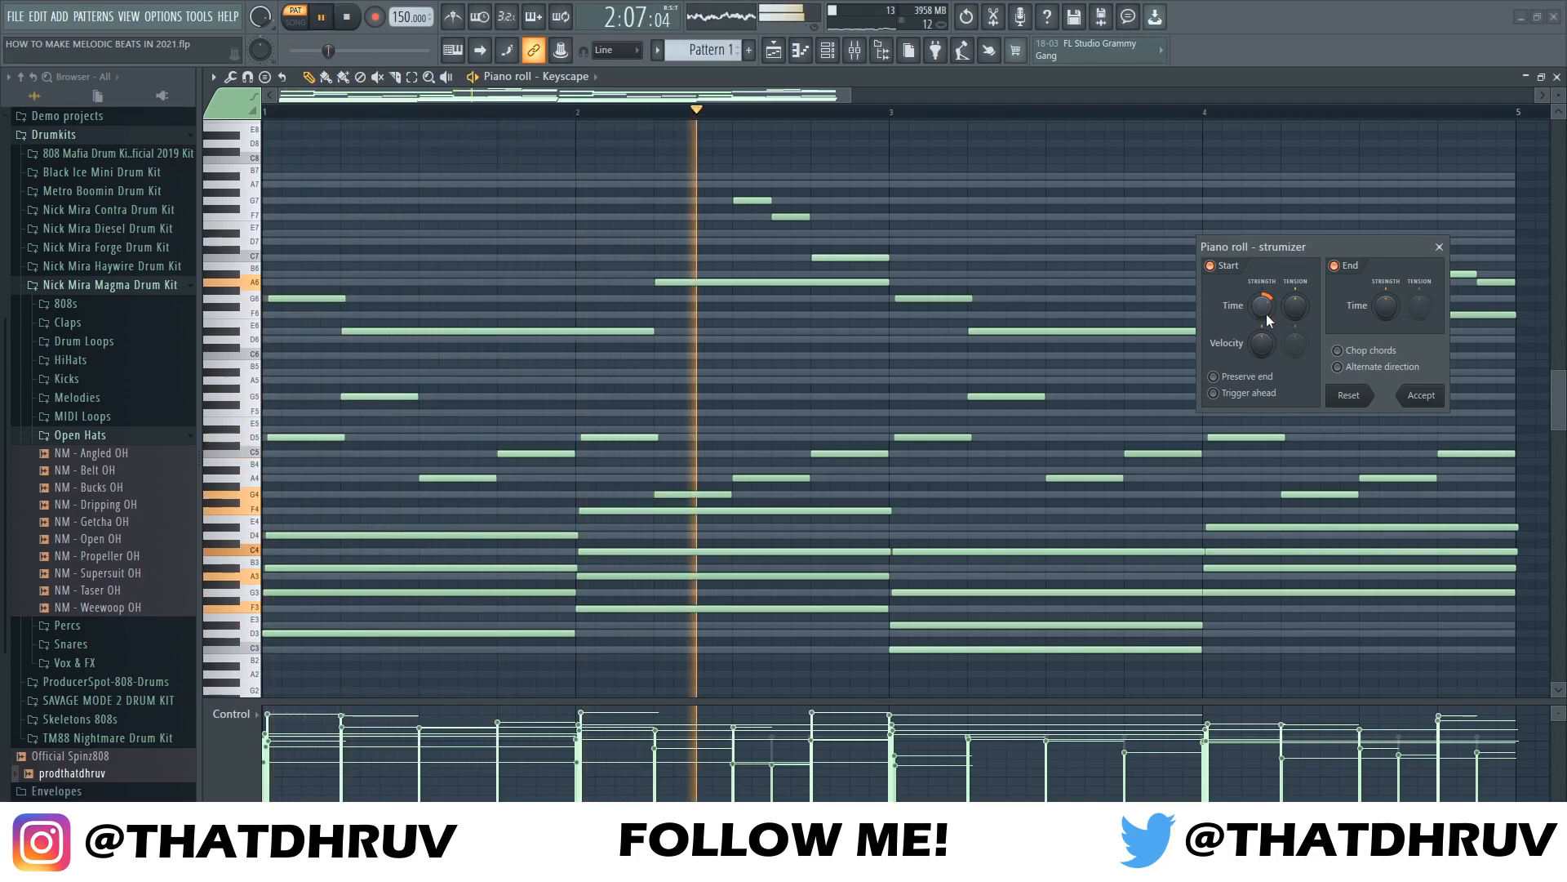
{"action": "left_click", "coordinate": [1422, 397]}
{"action": "key", "text": "space"}
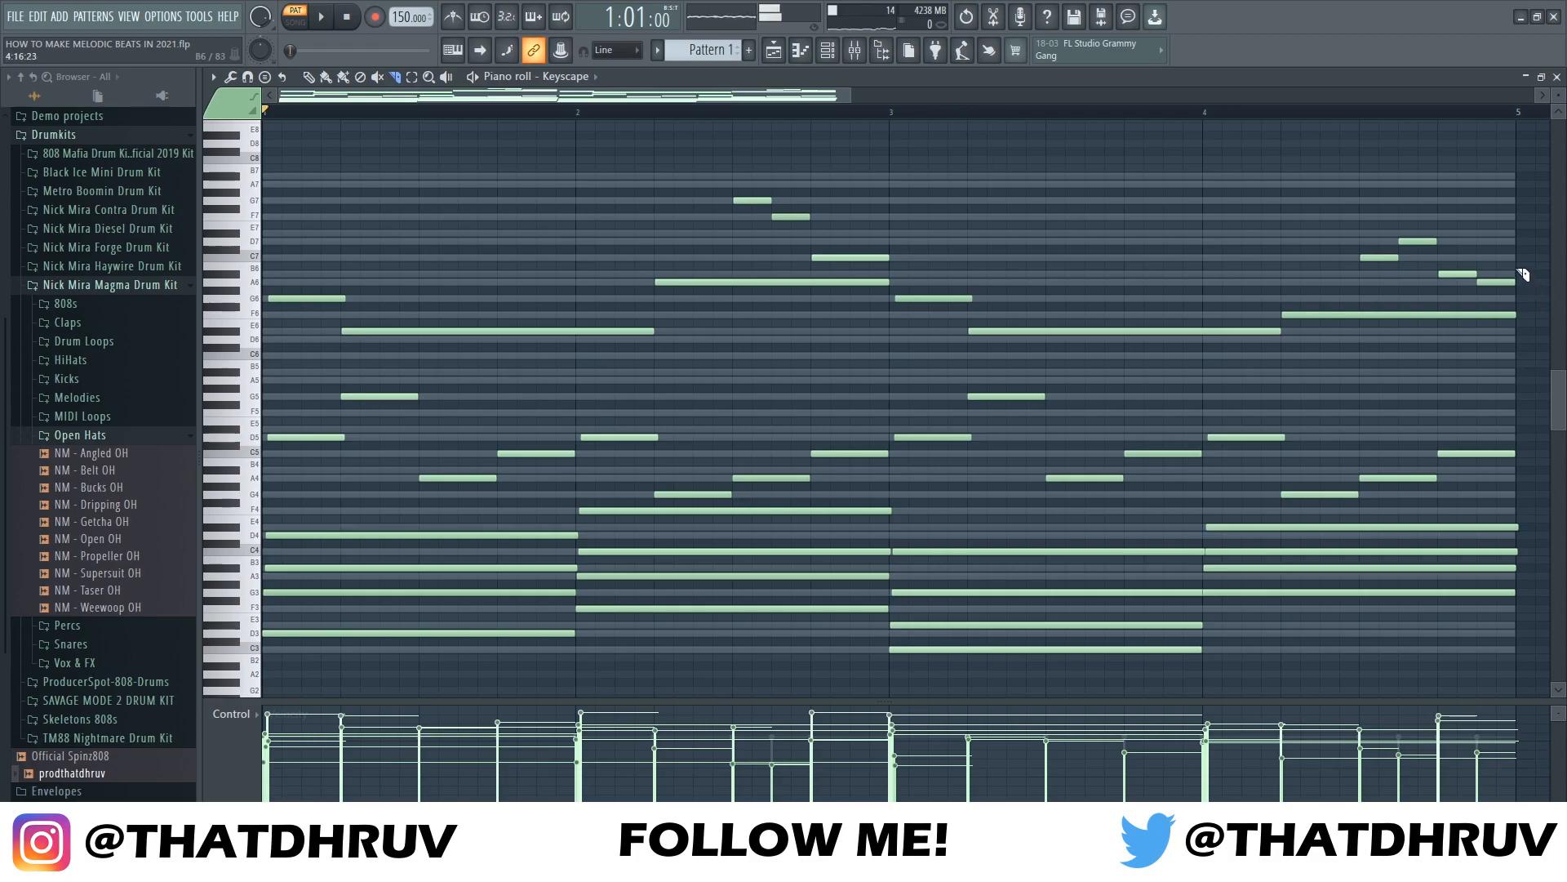
Slice the Keyscape notes at the end of bar 4 and remove the tails that extend past it
{"action": "left_click_drag", "start_coordinate": [1498, 399], "coordinate": [1517, 571]}
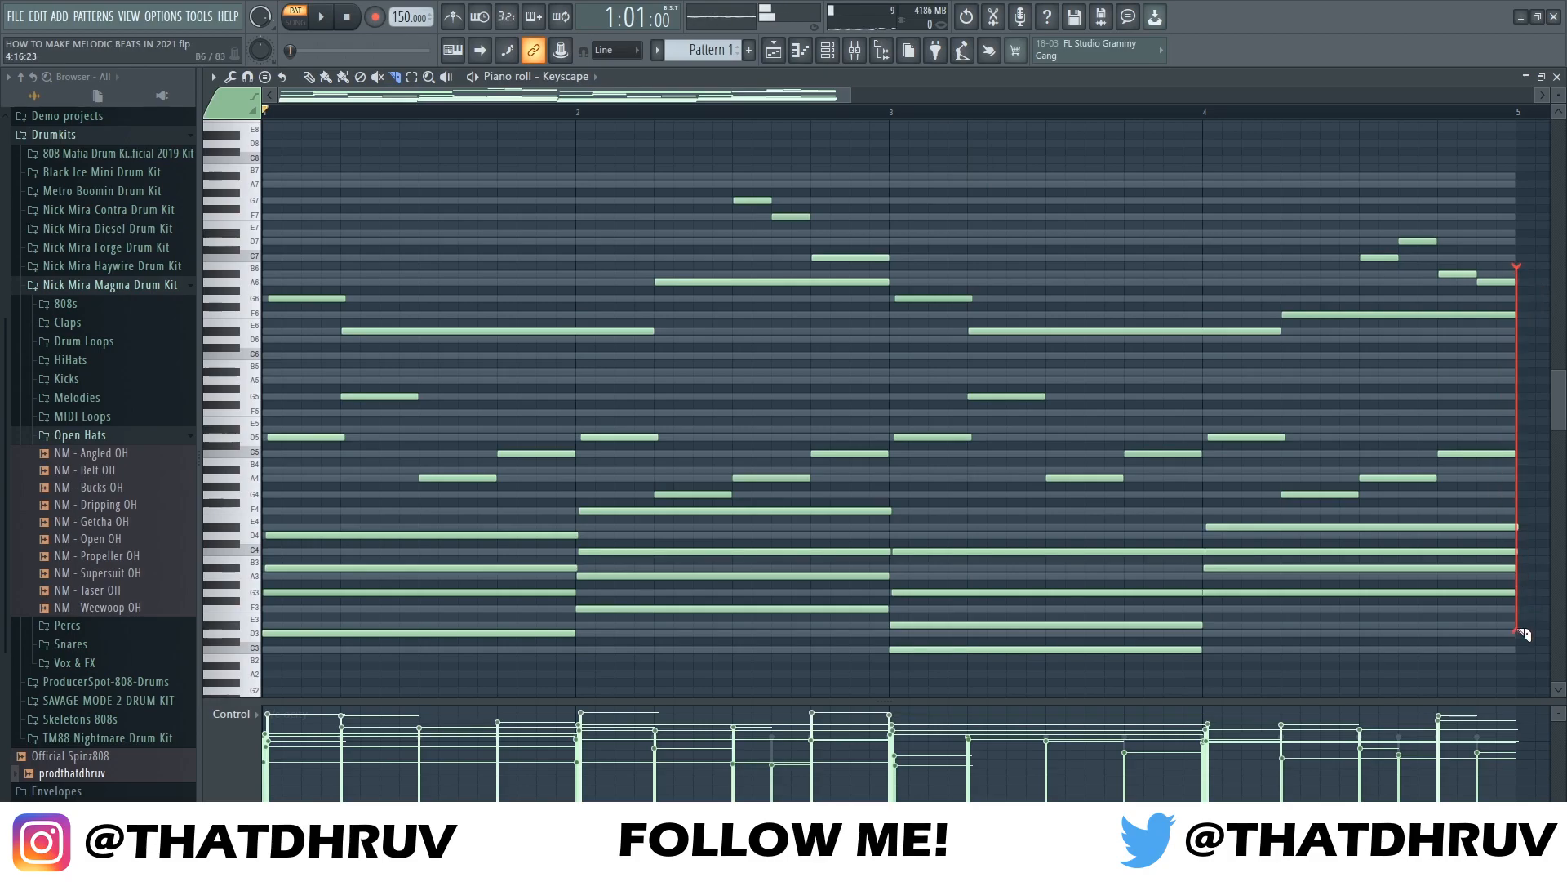
{"action": "left_click_drag", "start_coordinate": [1523, 635], "coordinate": [1524, 635]}
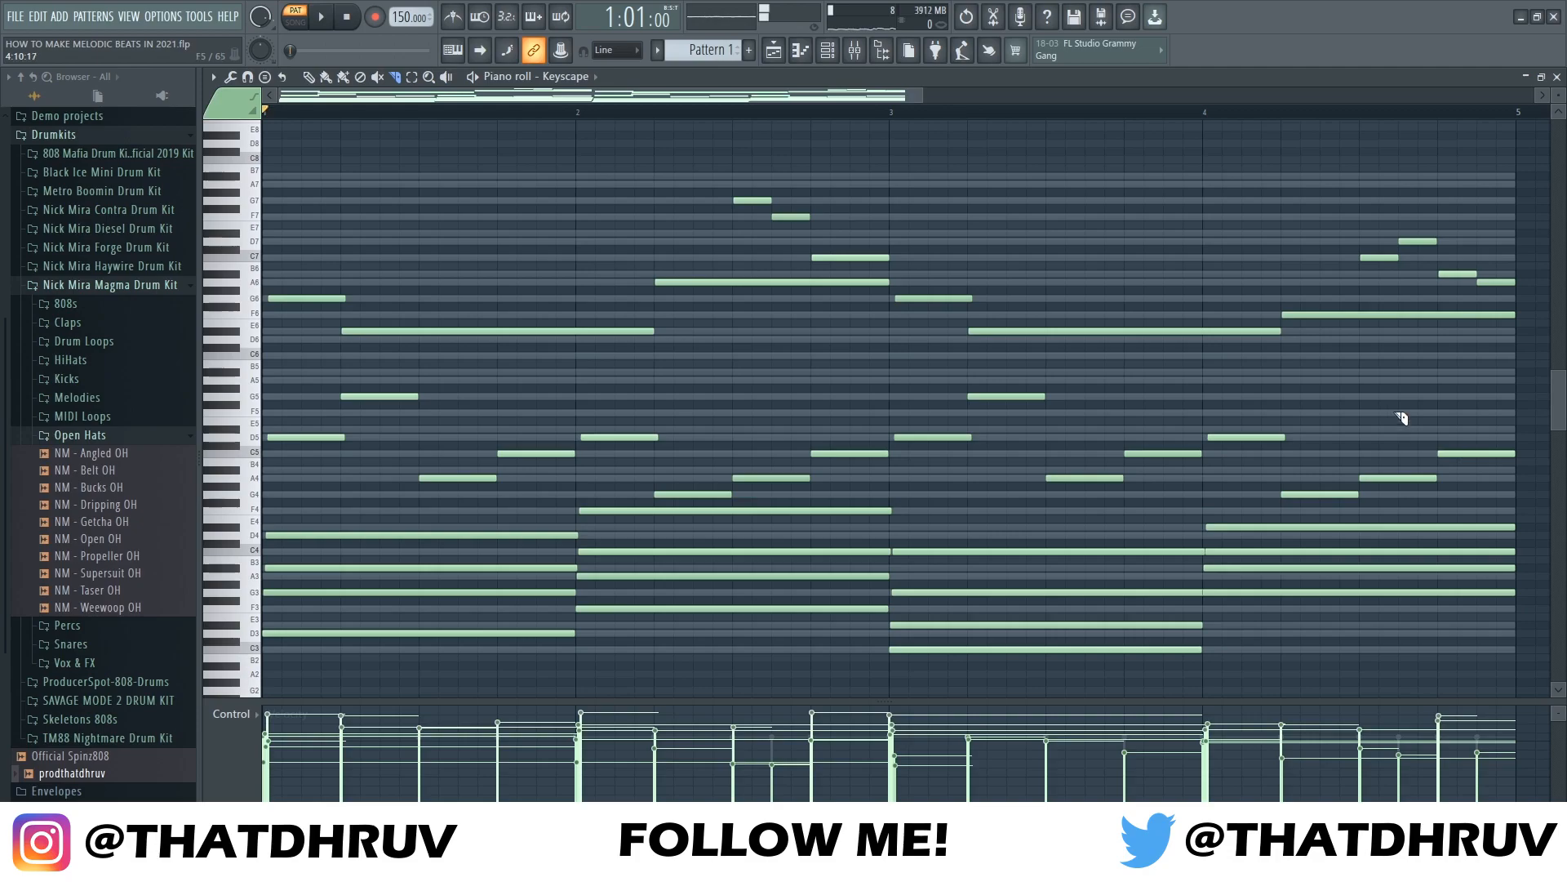
Replace the Omnisphere notes with the edited Keyscape notes and play both channels together
{"action": "left_click", "coordinate": [1558, 76]}
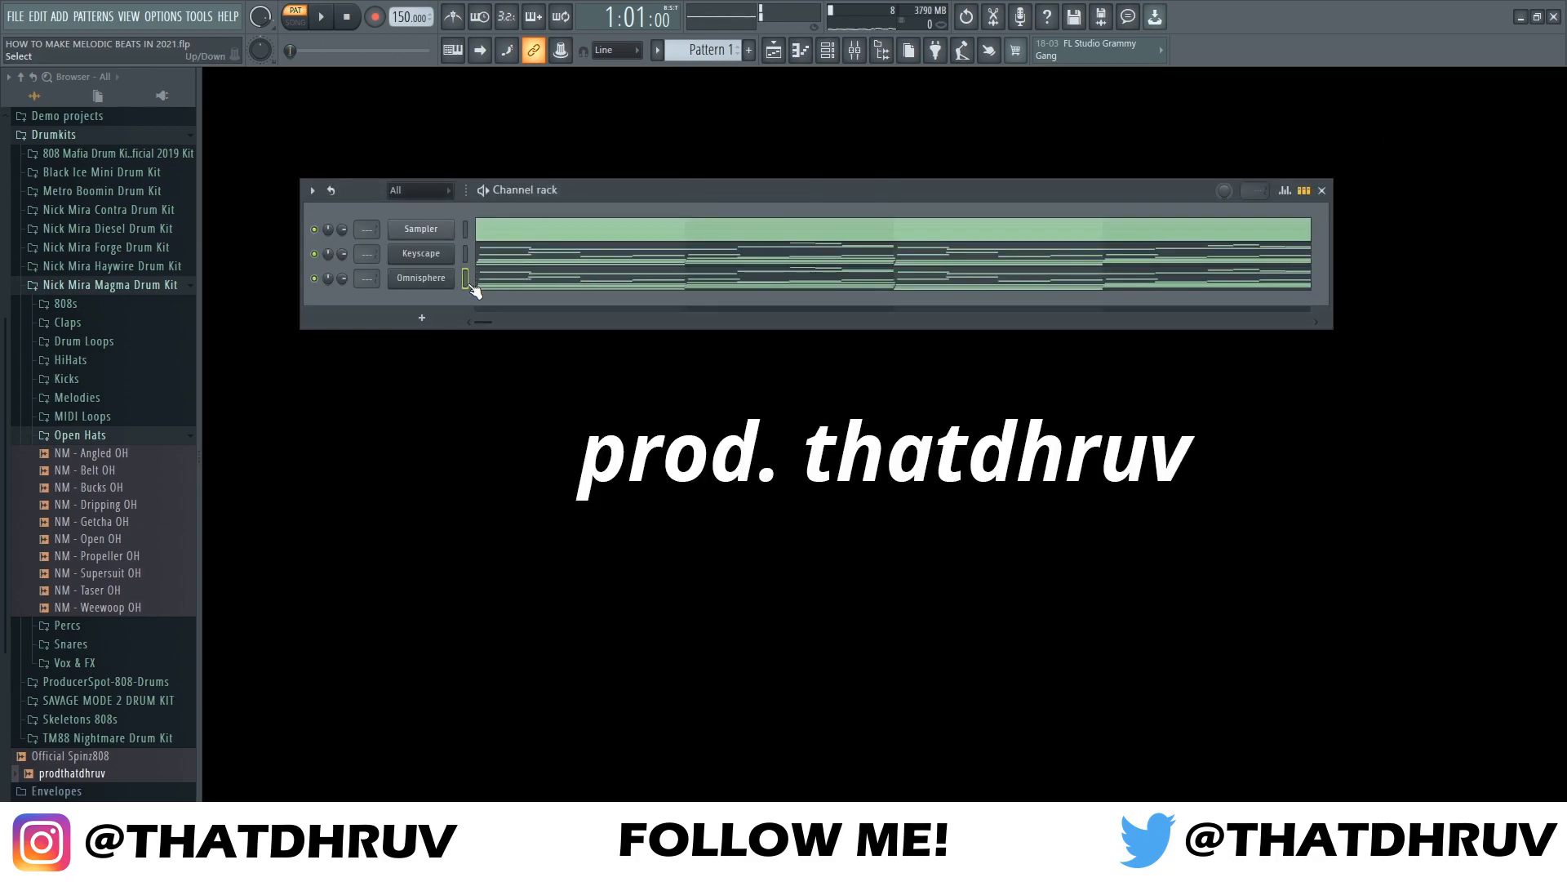
{"action": "key", "text": "space"}
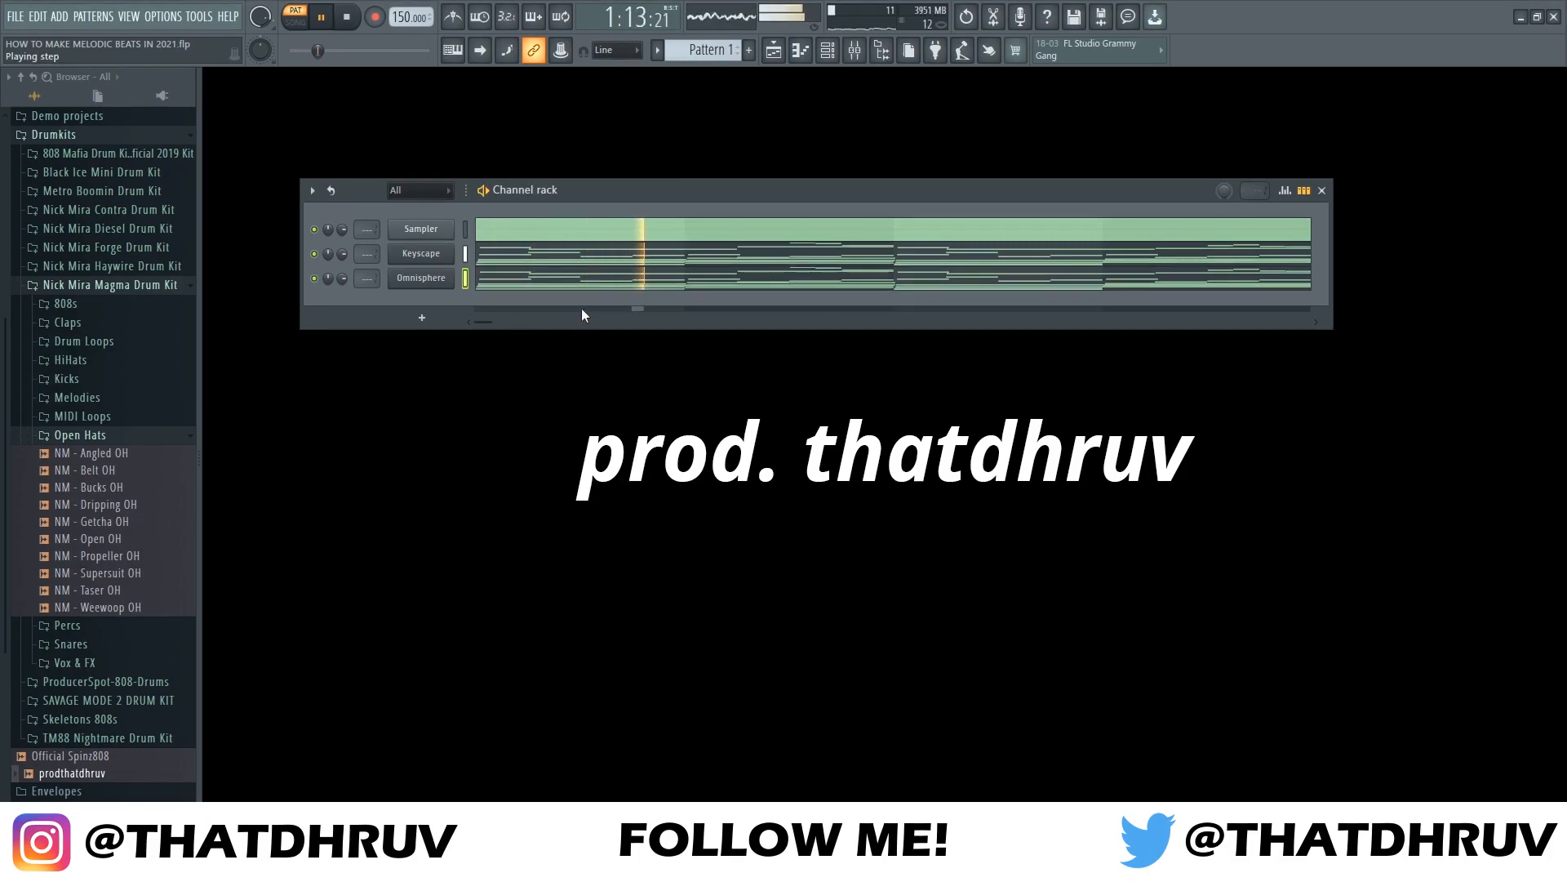
{"action": "key", "text": "space"}
{"action": "left_click", "coordinate": [414, 316]}
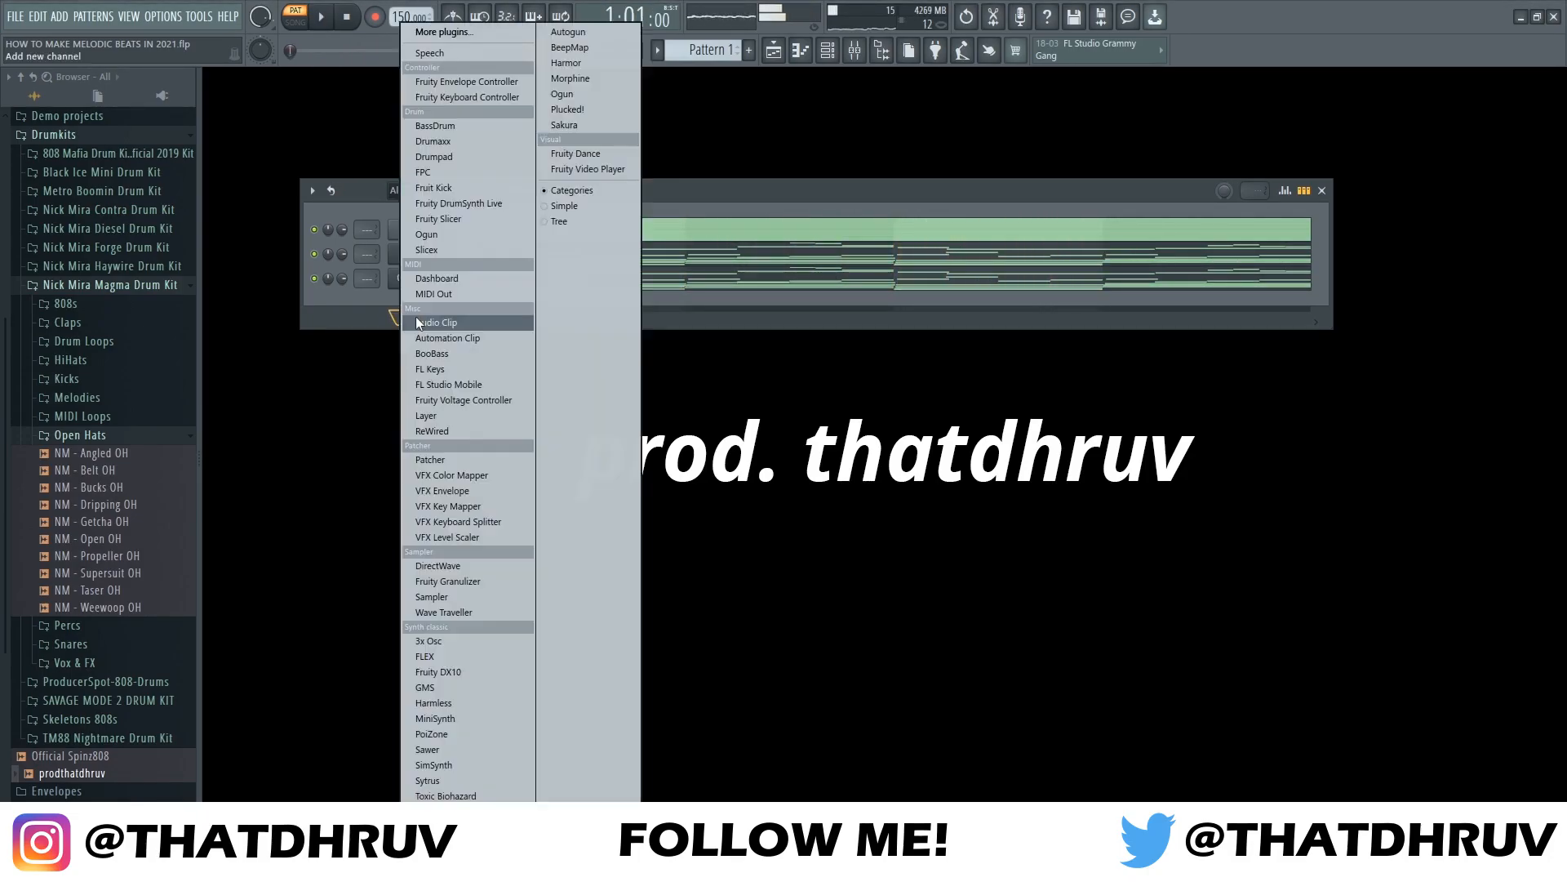
{"action": "left_click", "coordinate": [440, 54]}
{"action": "left_click", "coordinate": [968, 300]}
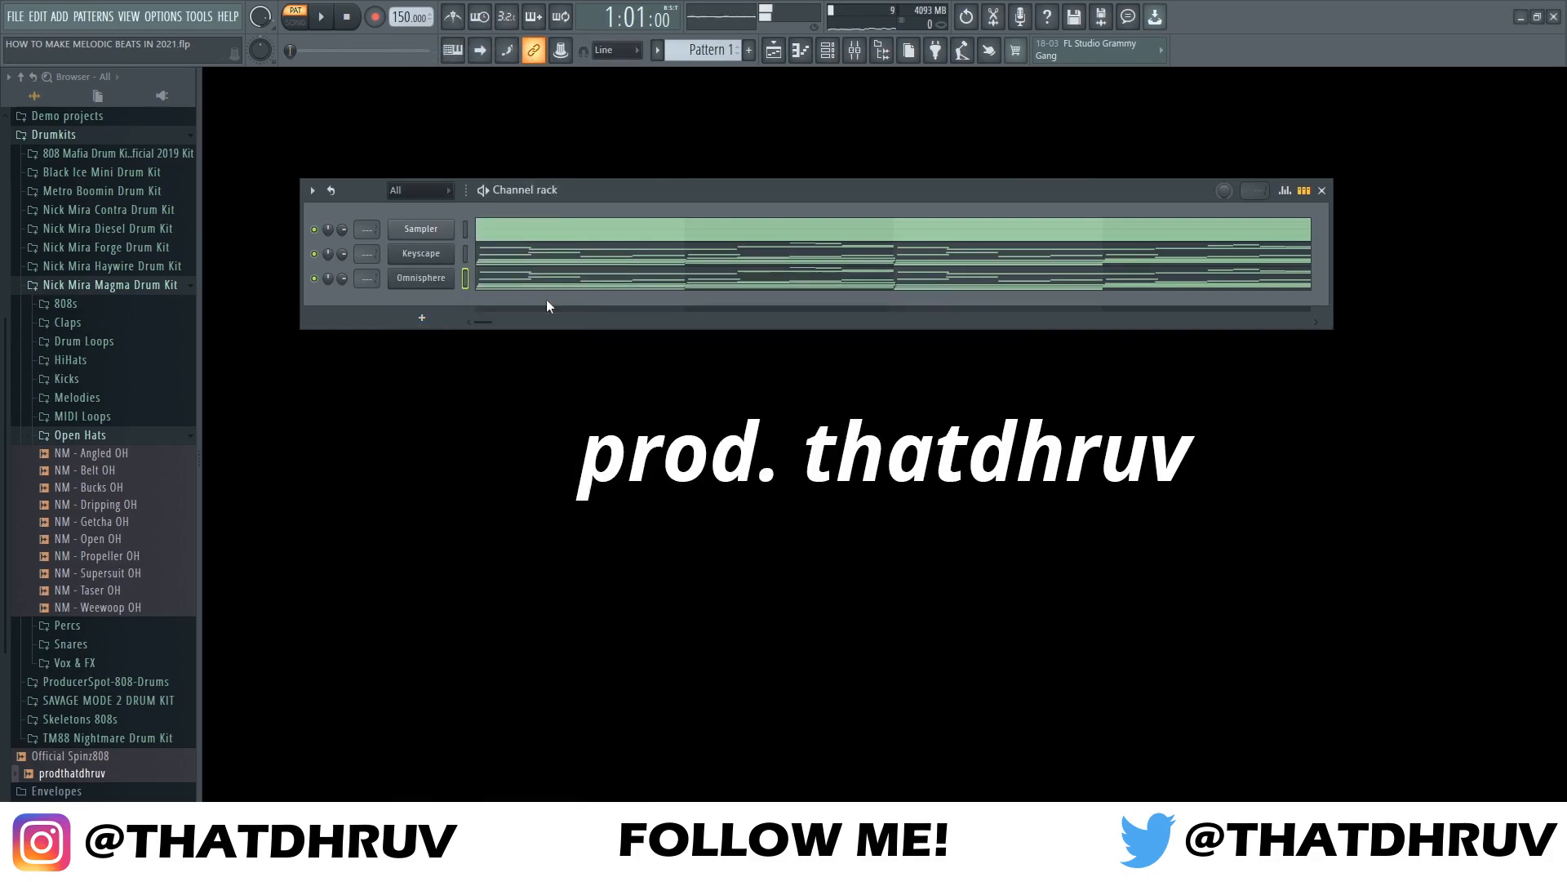
Add a second Omnisphere channel to the channel rack and move its window clear of the rack
{"action": "left_click", "coordinate": [423, 318]}
{"action": "left_click", "coordinate": [445, 32]}
{"action": "scroll", "coordinate": [694, 571], "scroll_direction": "down", "scroll_amount": 5}
{"action": "double_click", "coordinate": [674, 775]}
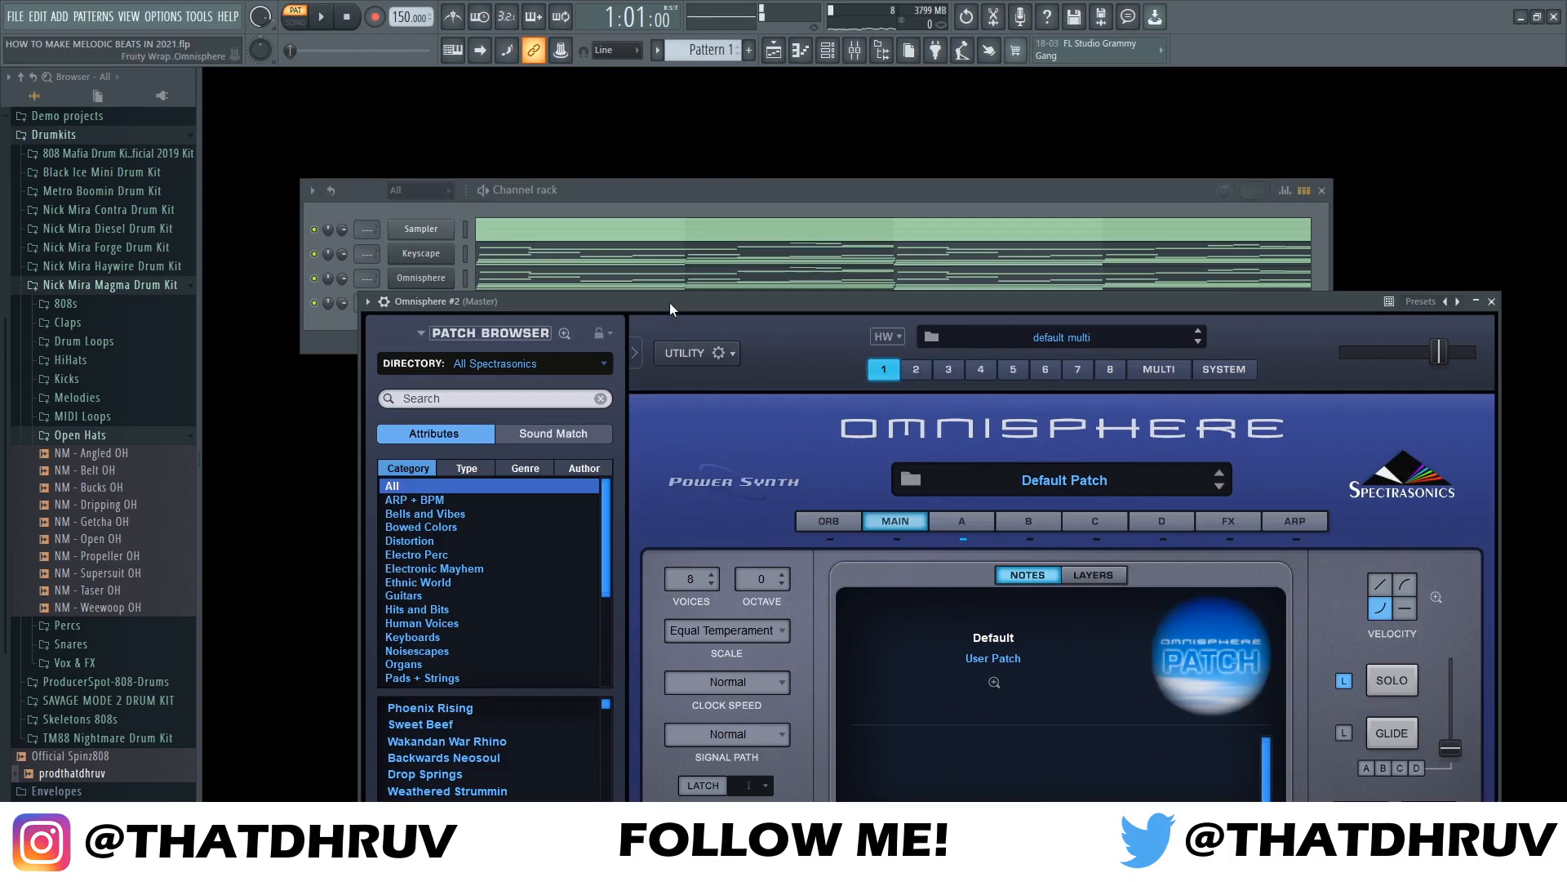
{"action": "left_click_drag", "start_coordinate": [669, 302], "coordinate": [830, 123]}
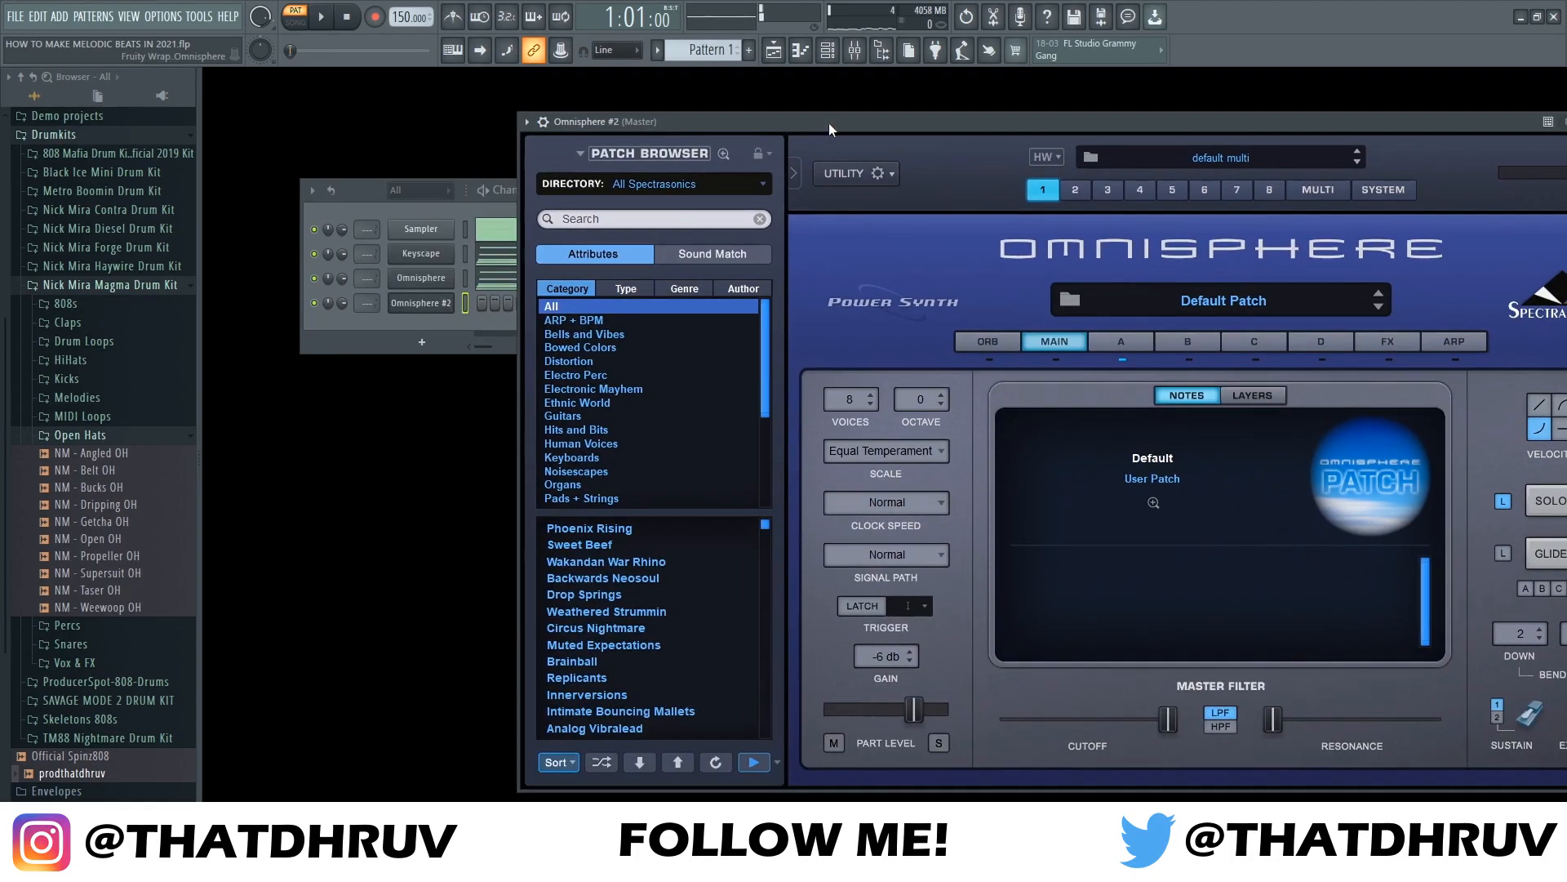
Search the second Omnisphere's patches for "ASTRAL", load the Astral Visions Musicbox patch and close the instrument window
{"action": "left_click", "coordinate": [674, 218]}
{"action": "type", "text": "ASTRAL"}
{"action": "key", "text": "Return"}
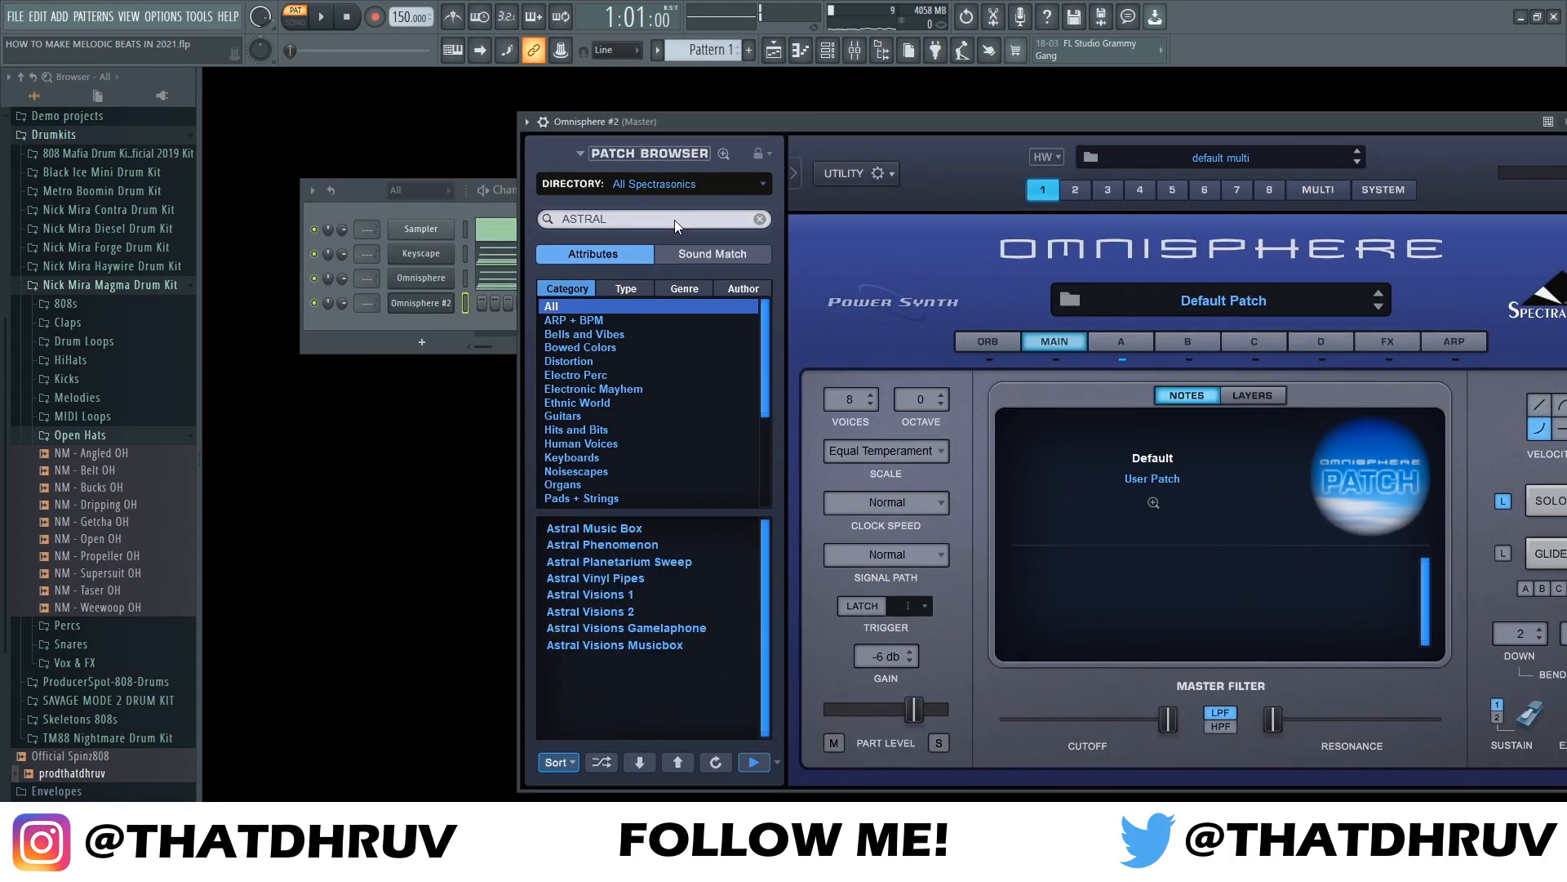
{"action": "left_click", "coordinate": [639, 631]}
{"action": "left_click", "coordinate": [640, 645]}
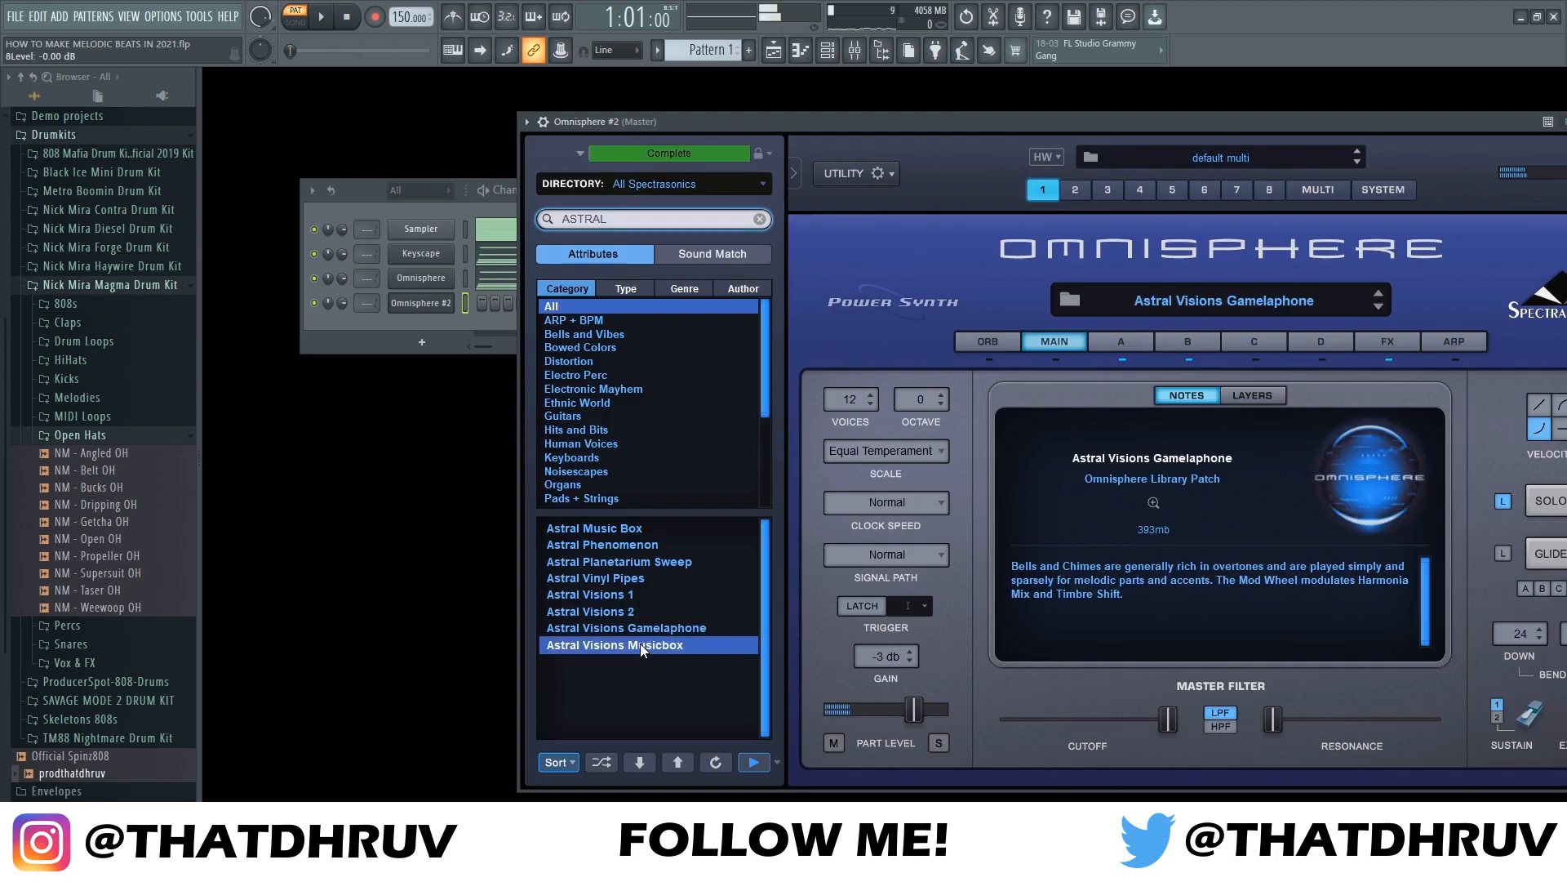
{"action": "left_click_drag", "start_coordinate": [1472, 129], "coordinate": [1237, 169]}
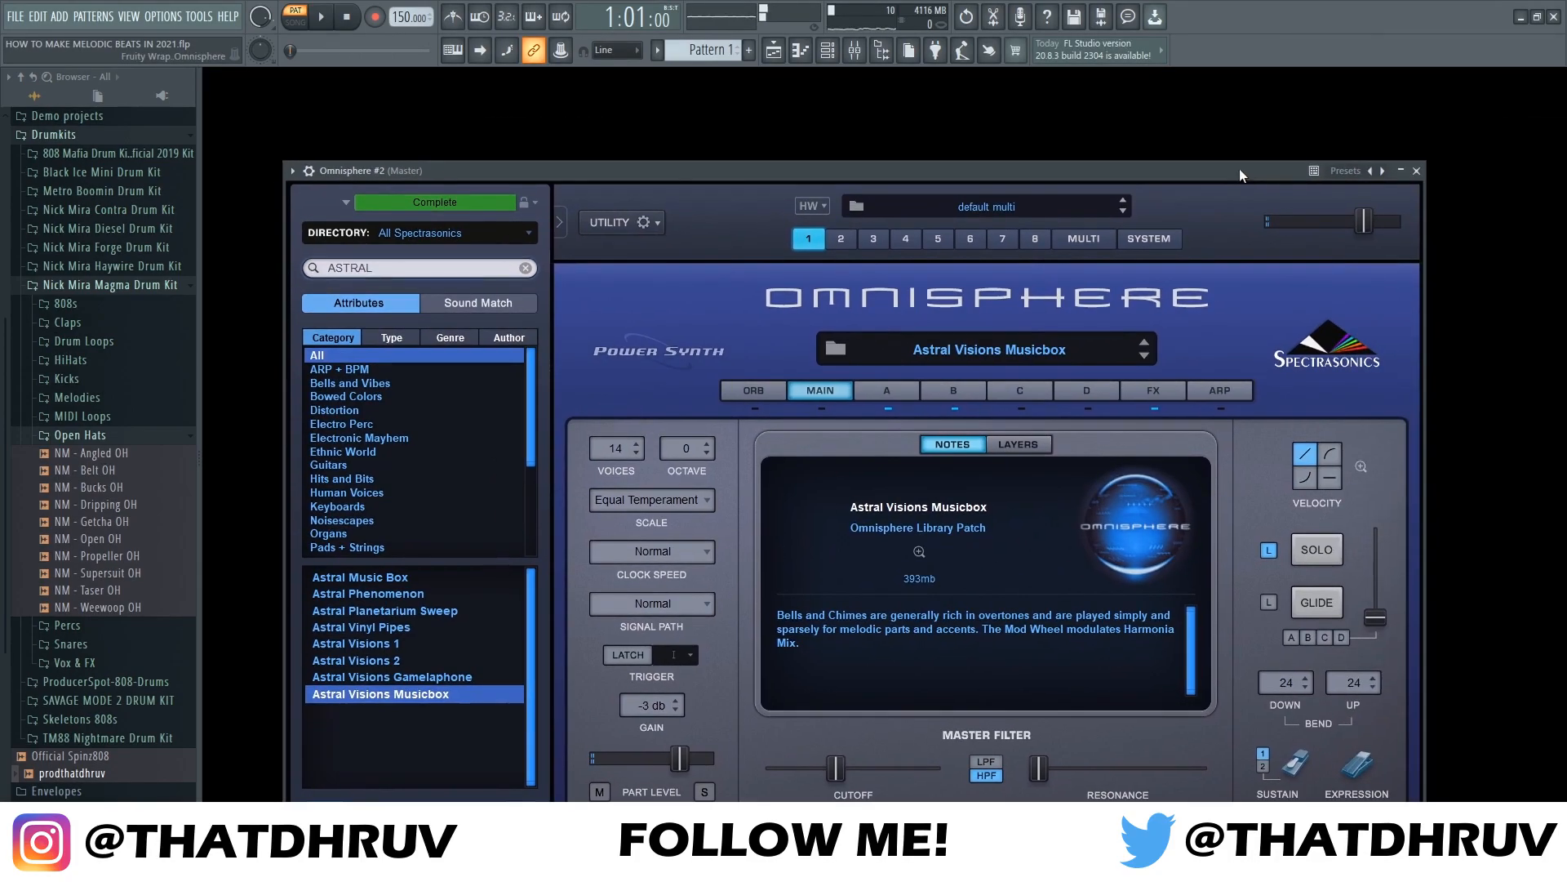
{"action": "left_click", "coordinate": [1417, 173]}
In Omnisphere #2's piano roll, place a three-beat G6 note at the start of bar 1, followed by a two-beat C7 note
{"action": "right_click", "coordinate": [436, 310]}
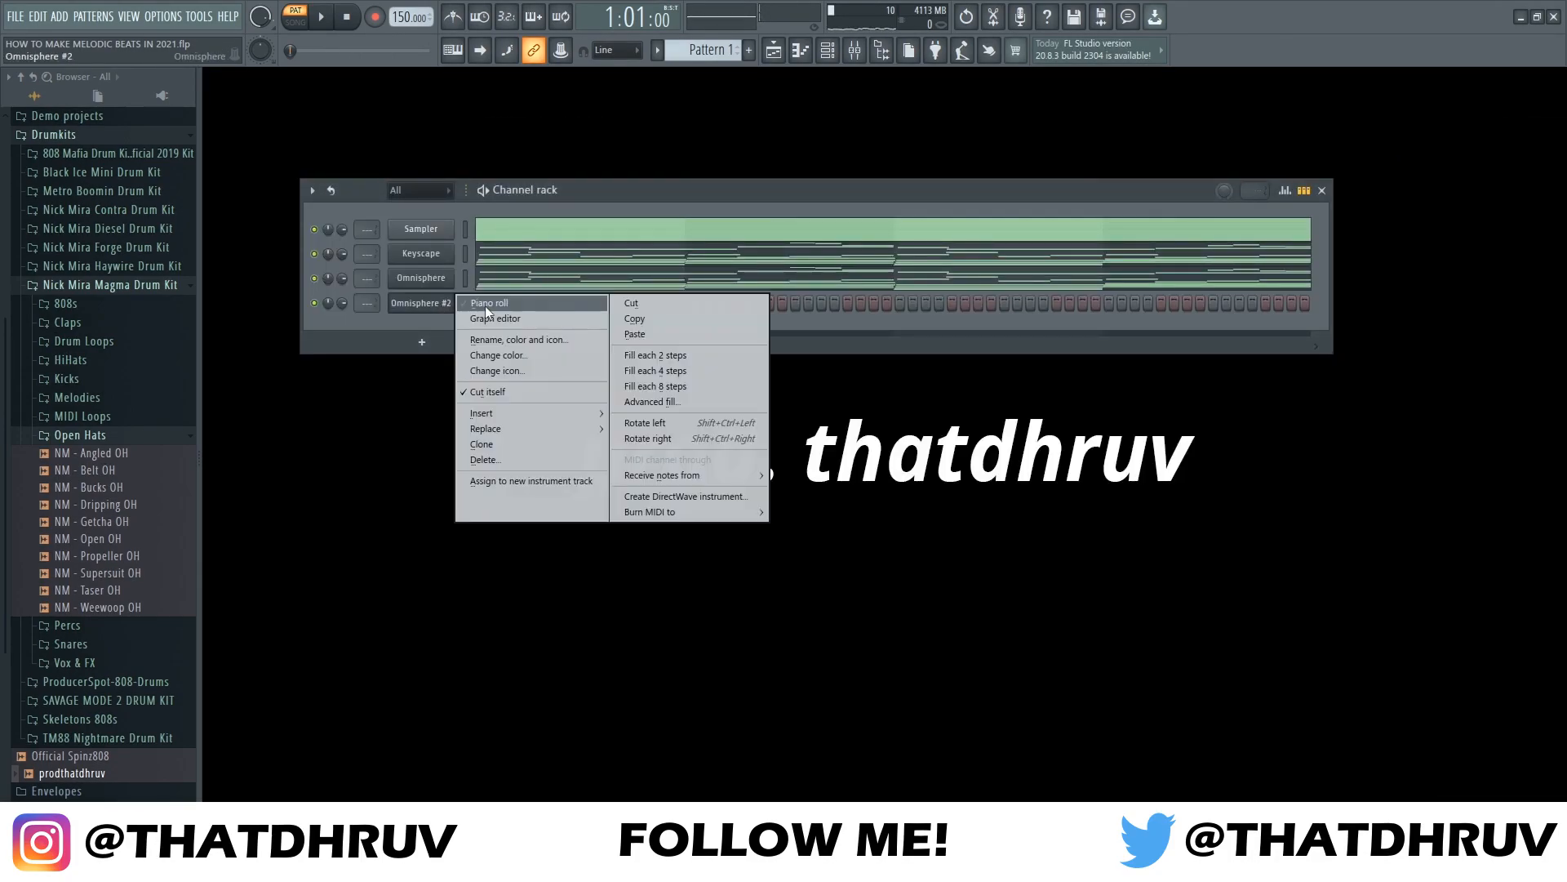
{"action": "left_click", "coordinate": [485, 306]}
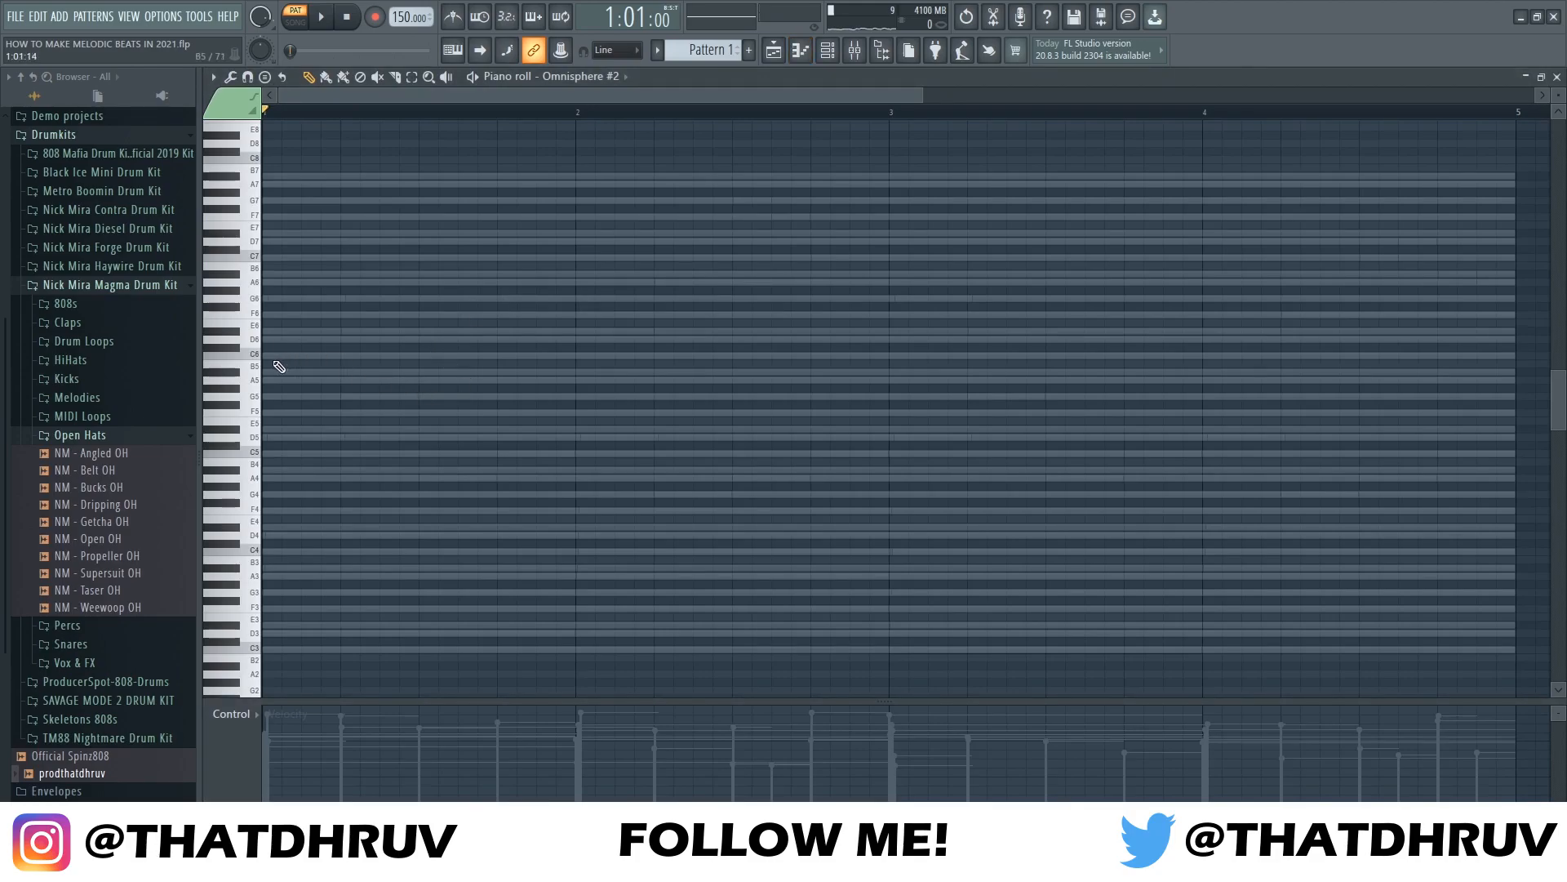
{"action": "left_click", "coordinate": [262, 298]}
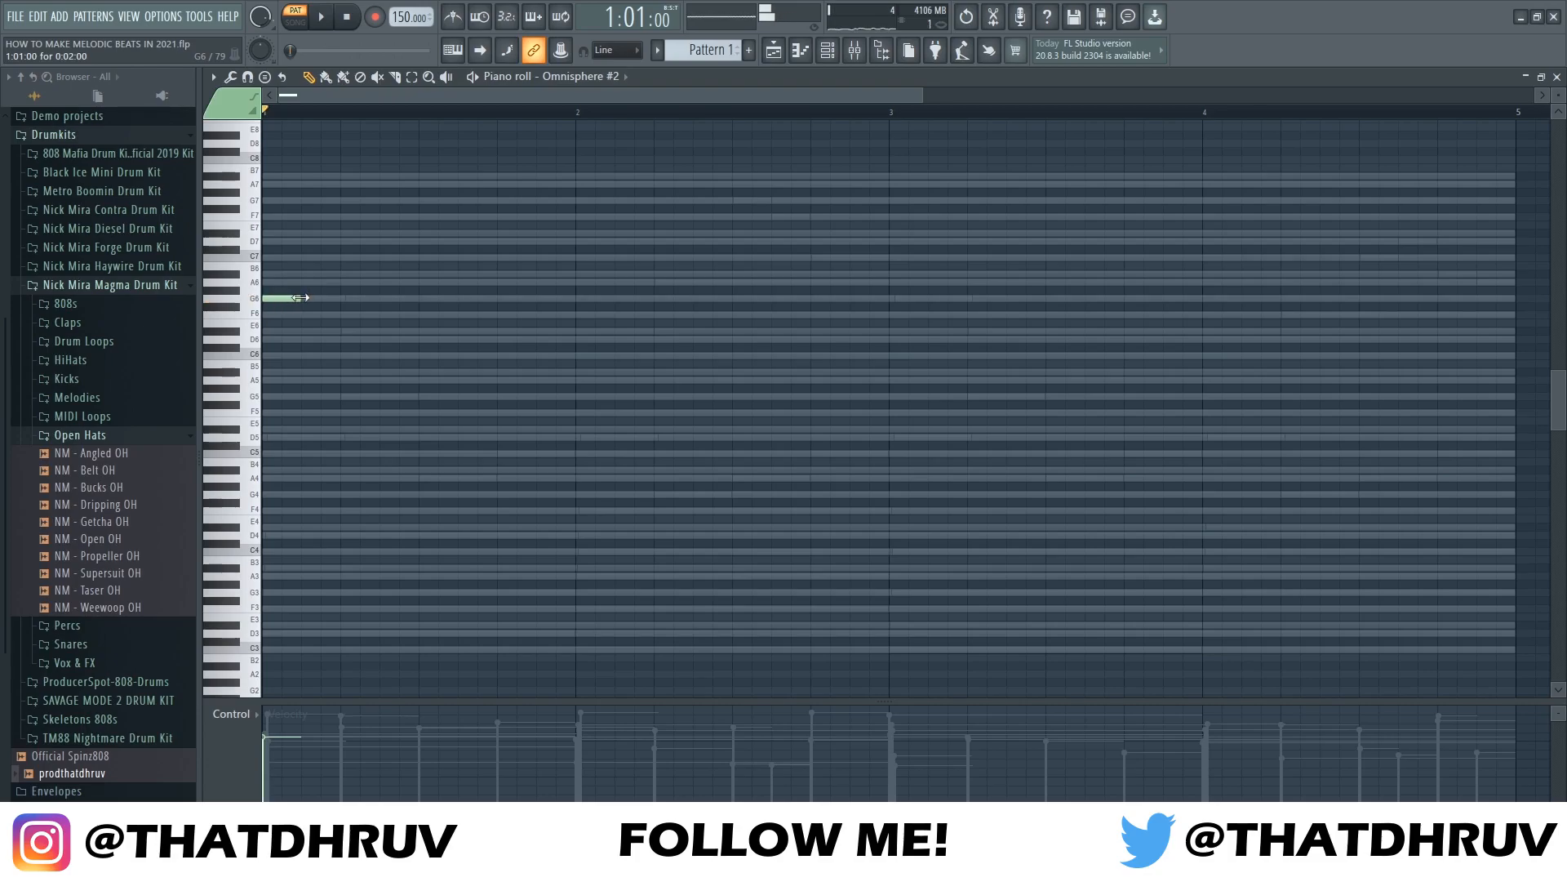
{"action": "key", "text": "space"}
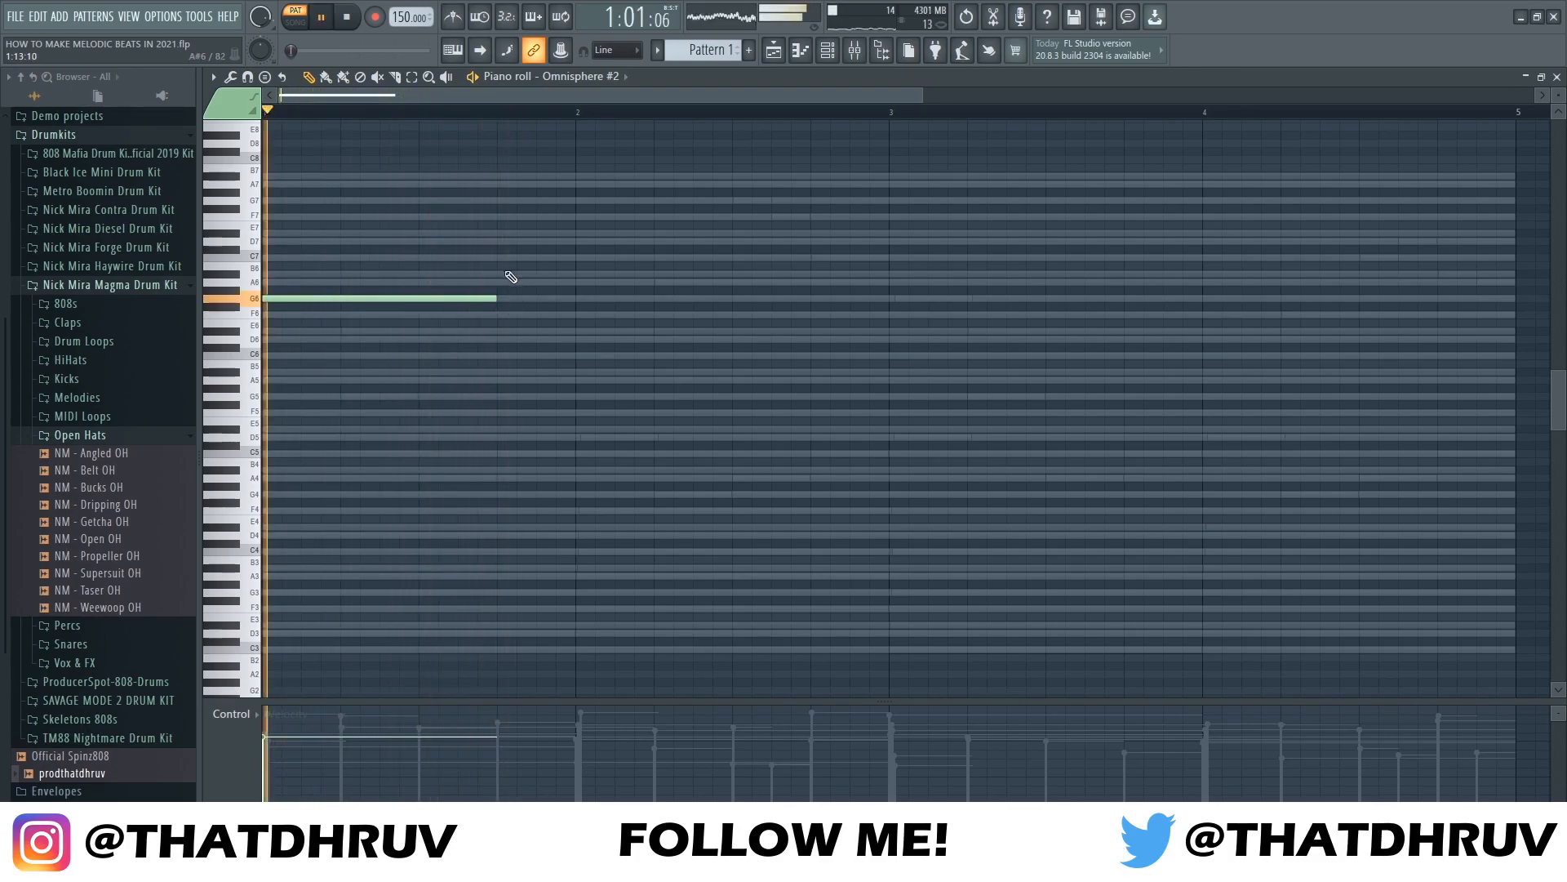
{"action": "left_click", "coordinate": [502, 258]}
{"action": "key", "text": "space"}
{"action": "key", "text": "space"}
{"action": "left_click_drag", "start_coordinate": [732, 258], "coordinate": [653, 262]}
{"action": "key", "text": "space"}
{"action": "key", "text": "space"}
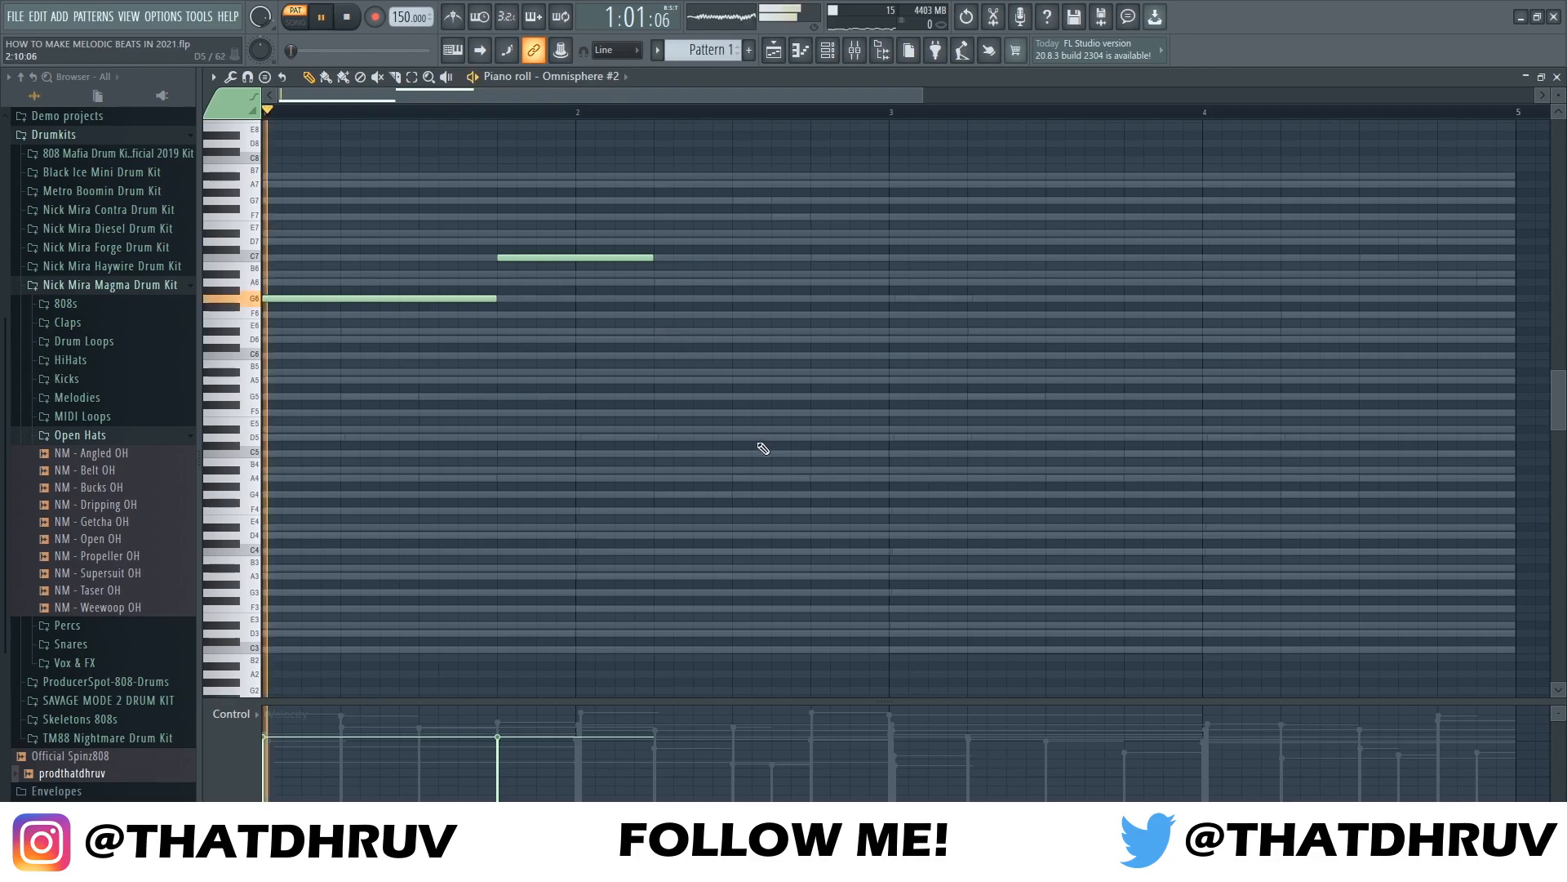
Continue the melody with a three-beat A5 note up to bar 3 and a three-beat C7 note from there, auditioning it
{"action": "left_click", "coordinate": [658, 380]}
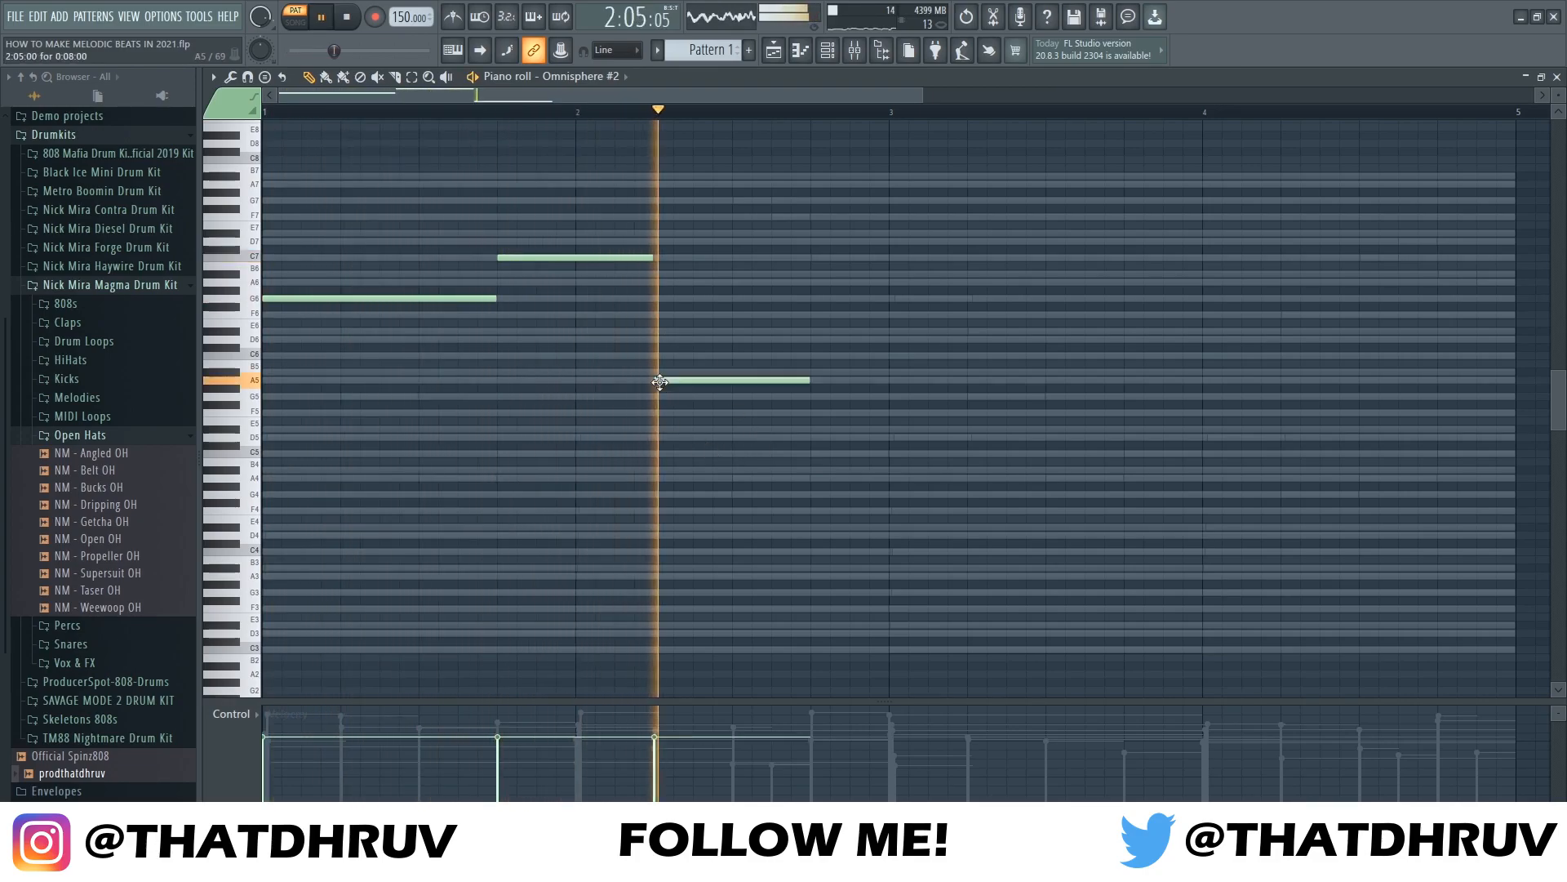
{"action": "left_click_drag", "start_coordinate": [811, 396], "coordinate": [883, 396]}
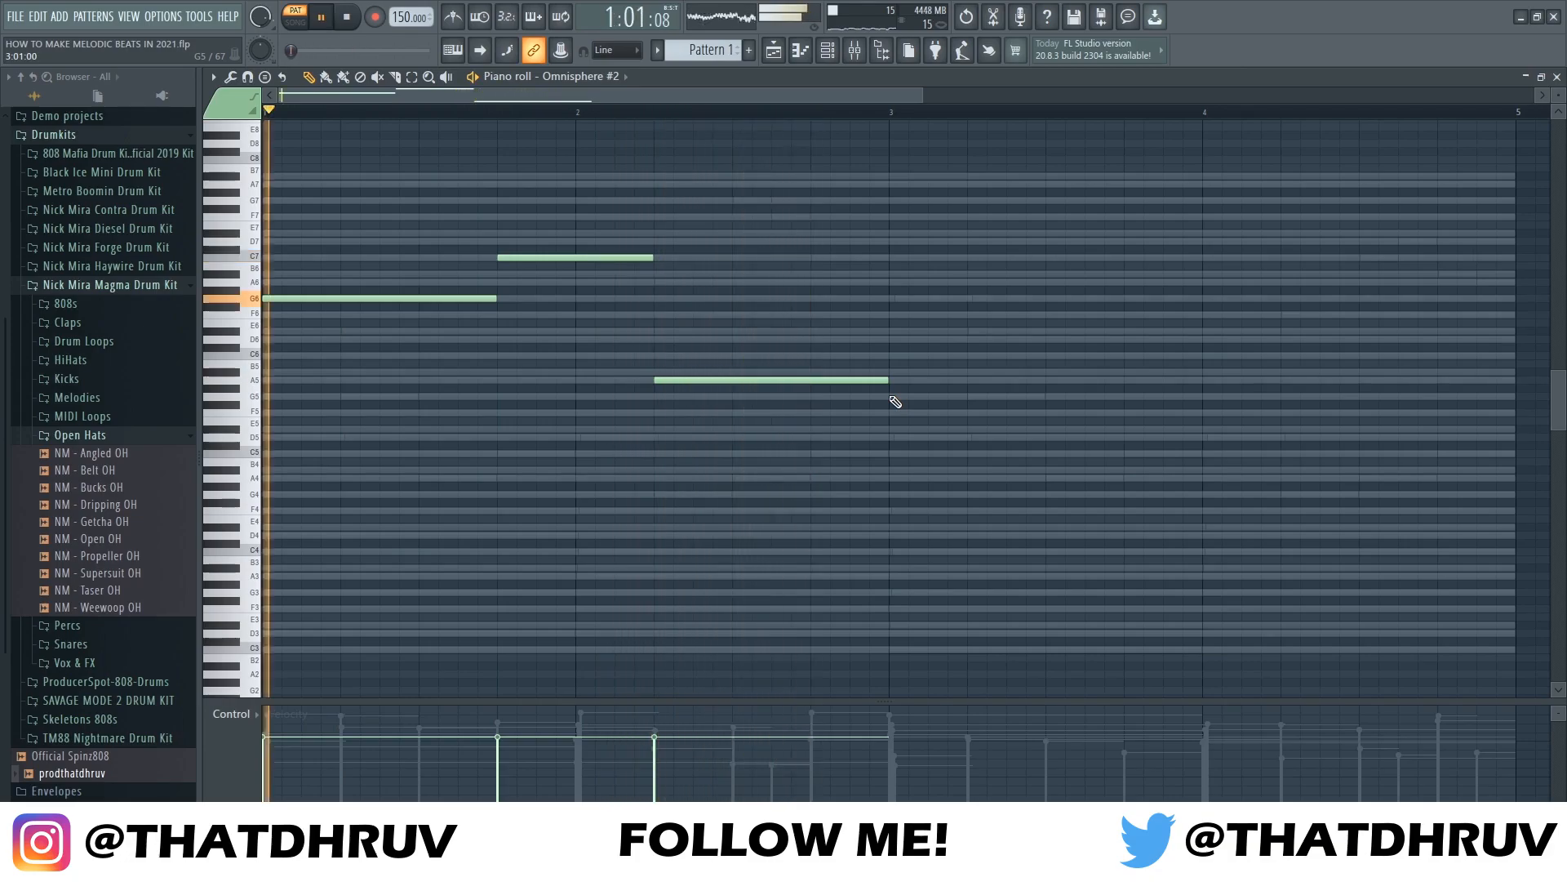
{"action": "left_click", "coordinate": [896, 258]}
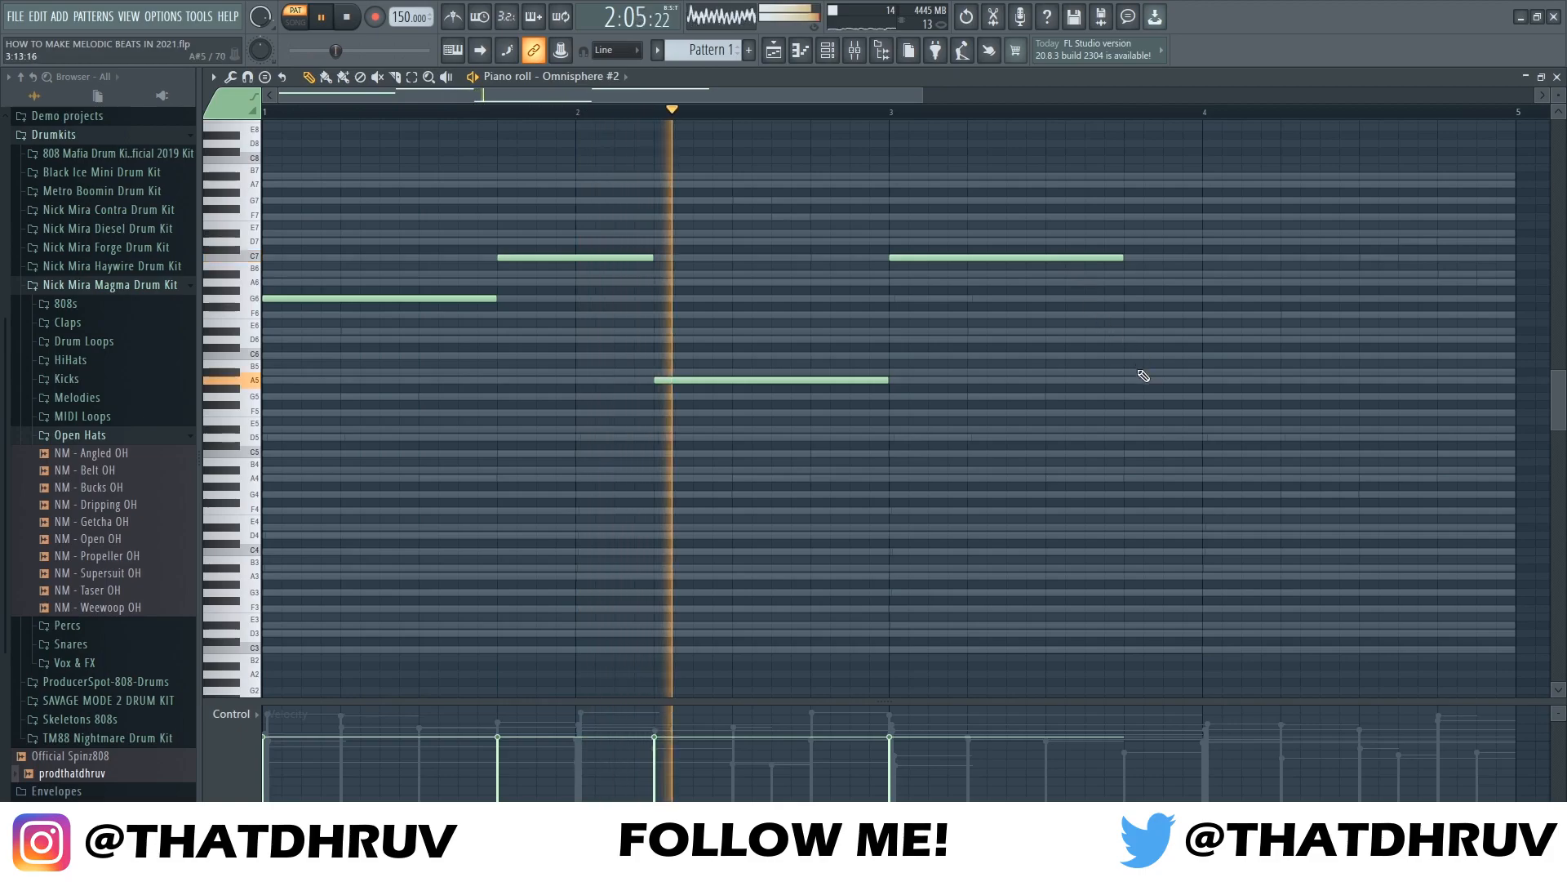
{"action": "key", "text": "space"}
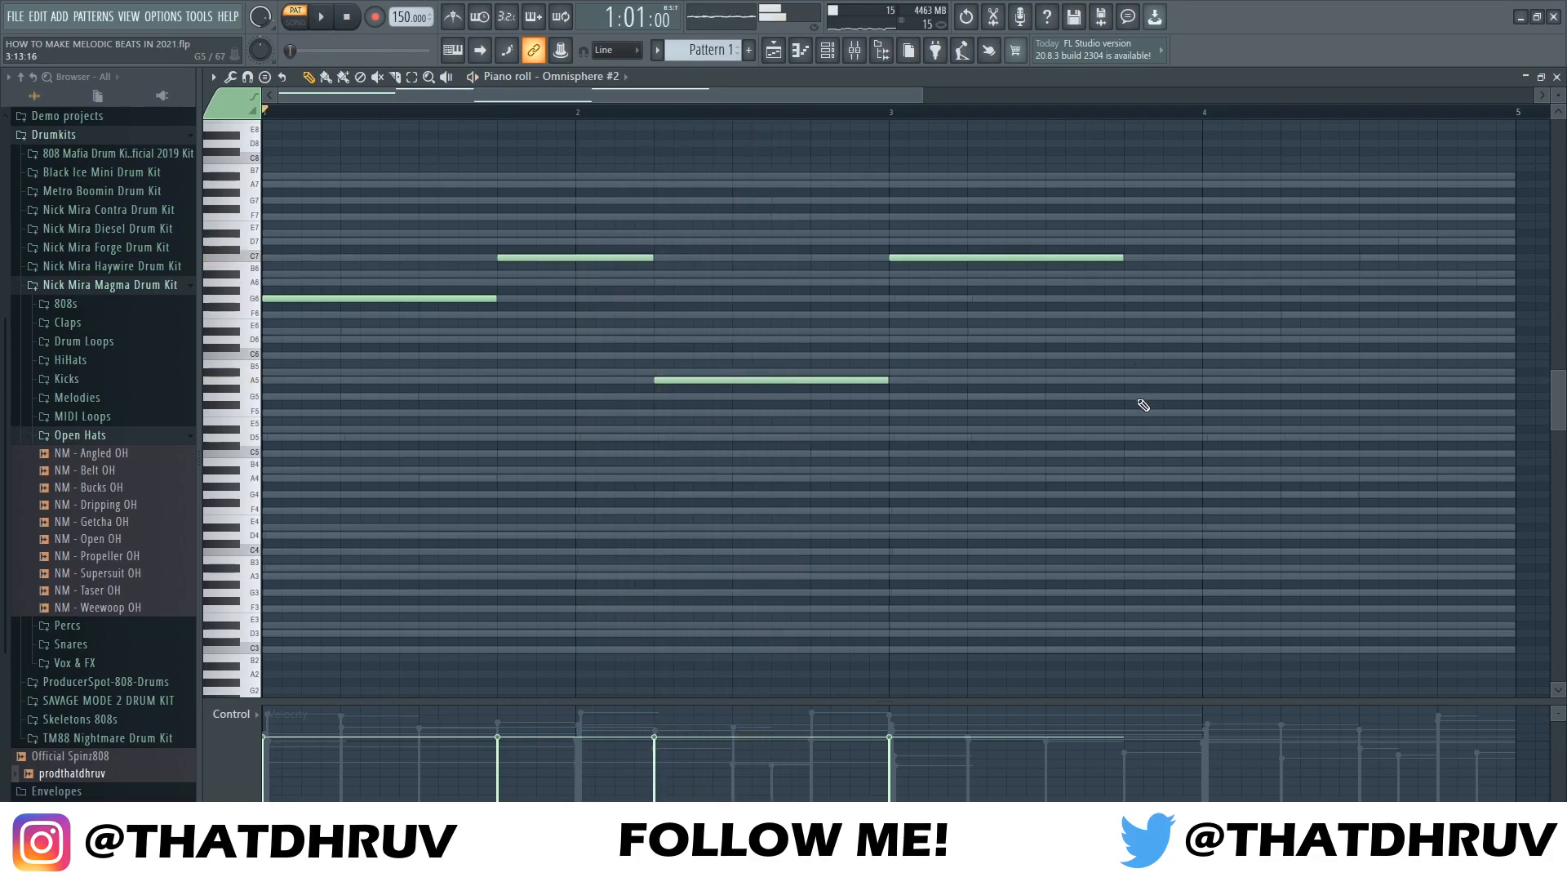
{"action": "key", "text": "space"}
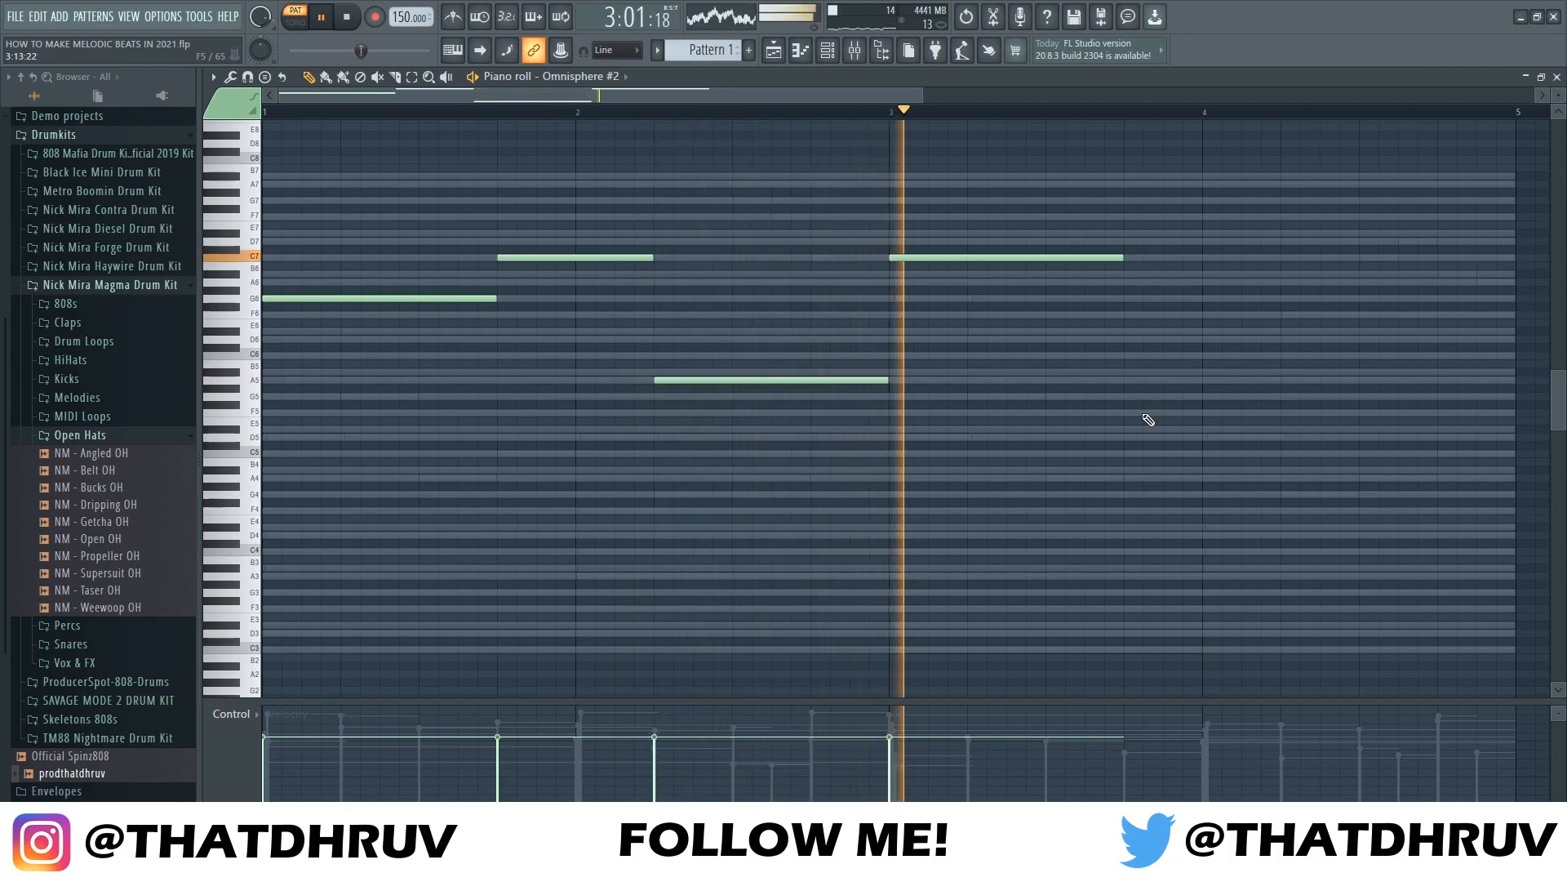
{"action": "key", "text": "space"}
Place an F5 note right after the bar 3 C7, shorten it to two beats and play the melody
{"action": "left_click", "coordinate": [1129, 429]}
{"action": "left_click_drag", "start_coordinate": [1129, 428], "coordinate": [1129, 412]}
{"action": "key", "text": "space"}
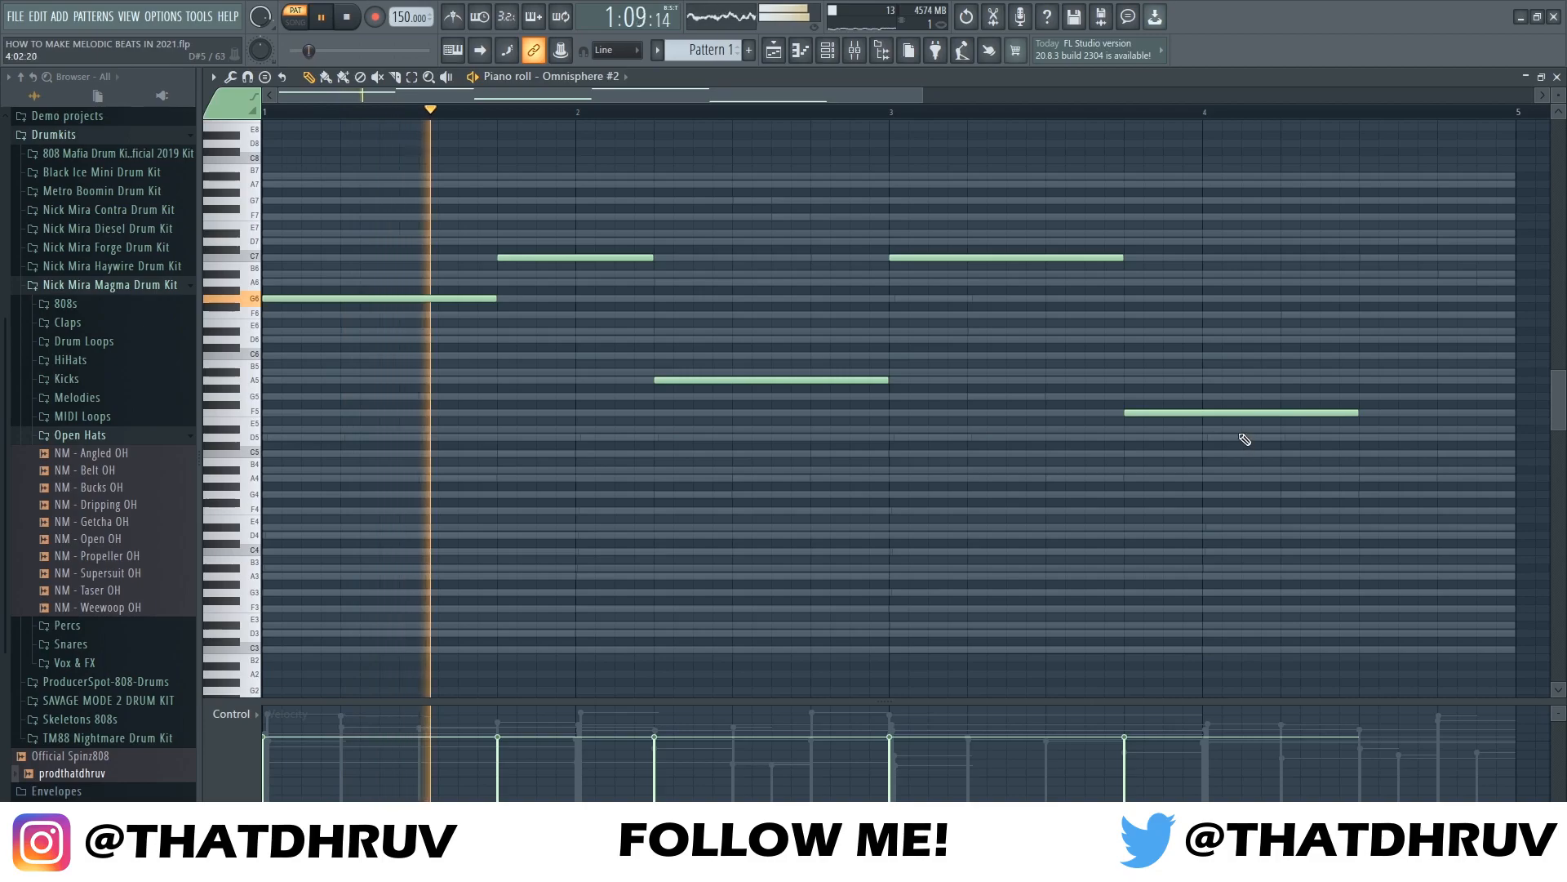
{"action": "left_click_drag", "start_coordinate": [1358, 417], "coordinate": [1278, 424]}
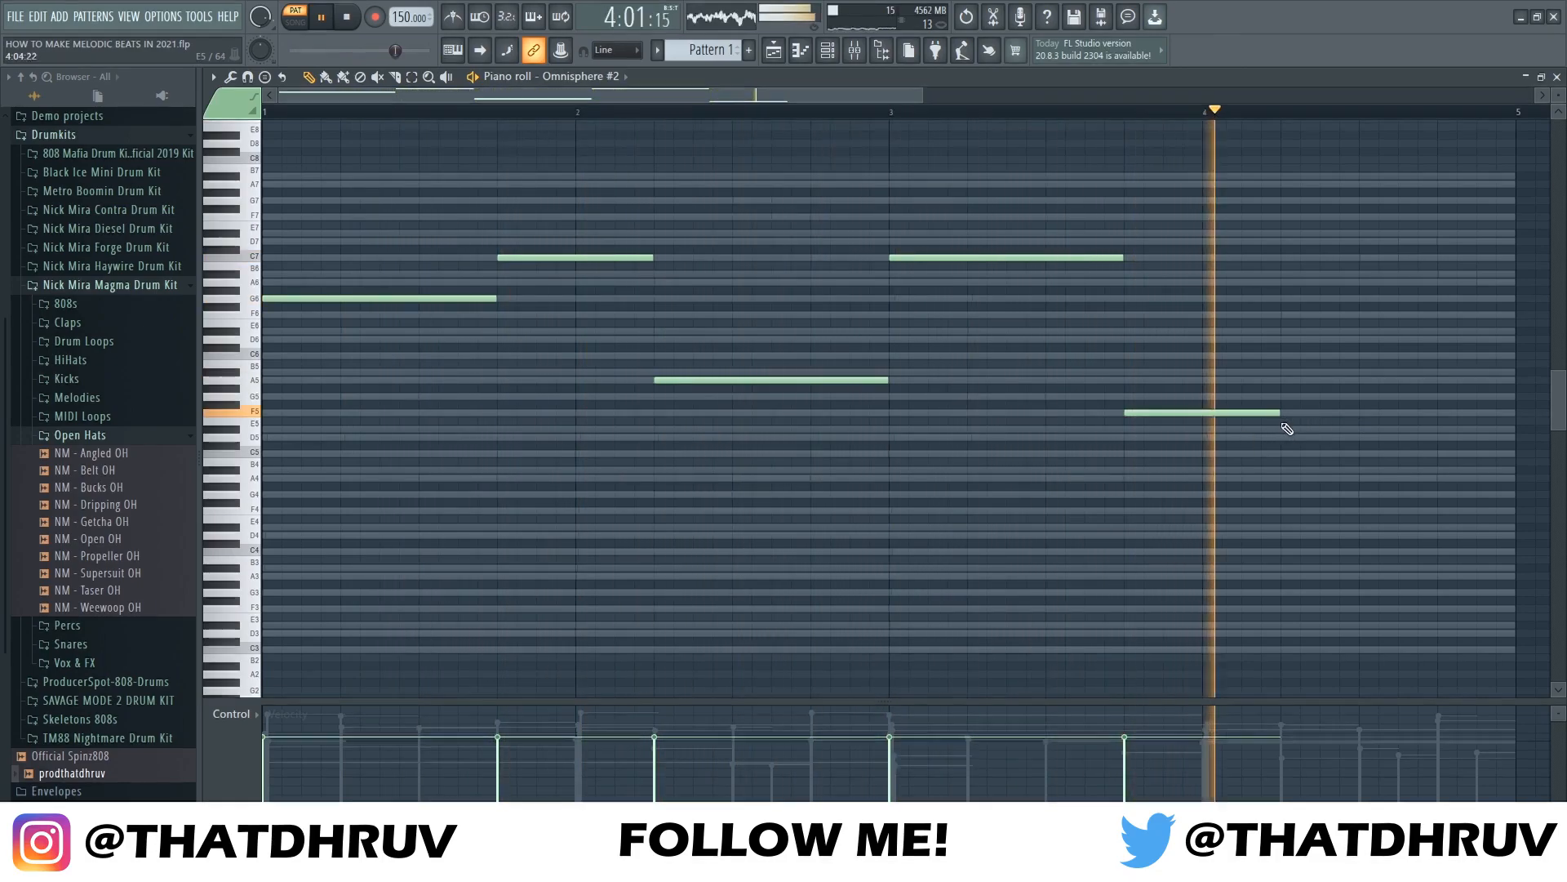
{"action": "key", "text": "space"}
Finish bar 4 with an A#5 note and a C5 note of one and a half beats each, auditioning the melody
{"action": "left_click_drag", "start_coordinate": [859, 376], "coordinate": [1394, 373]}
{"action": "key", "text": "space"}
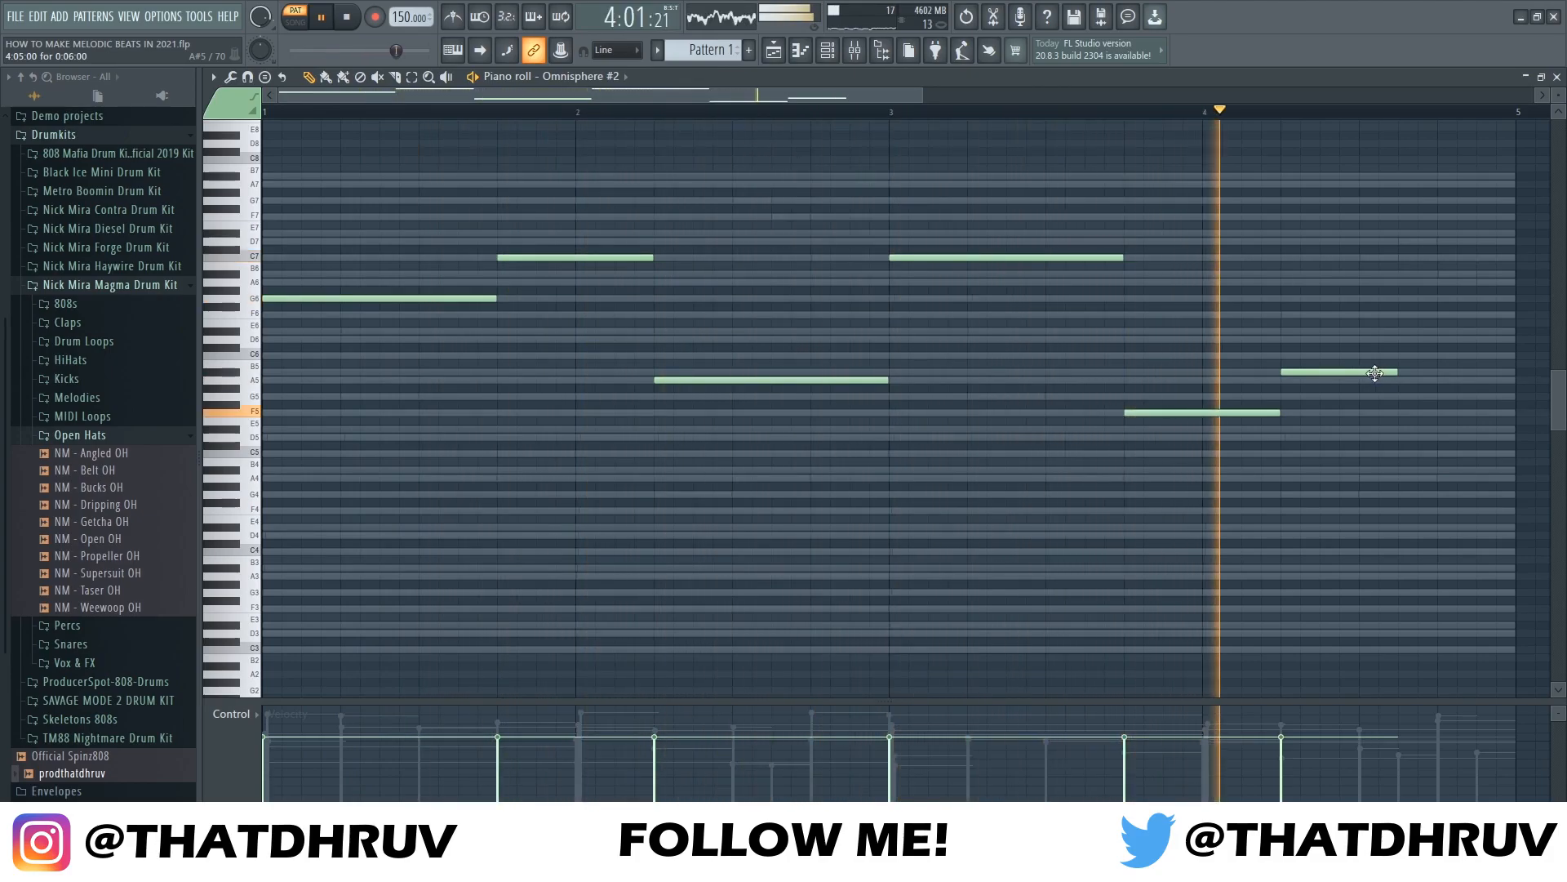
{"action": "key", "text": "space"}
{"action": "key", "text": "space"}
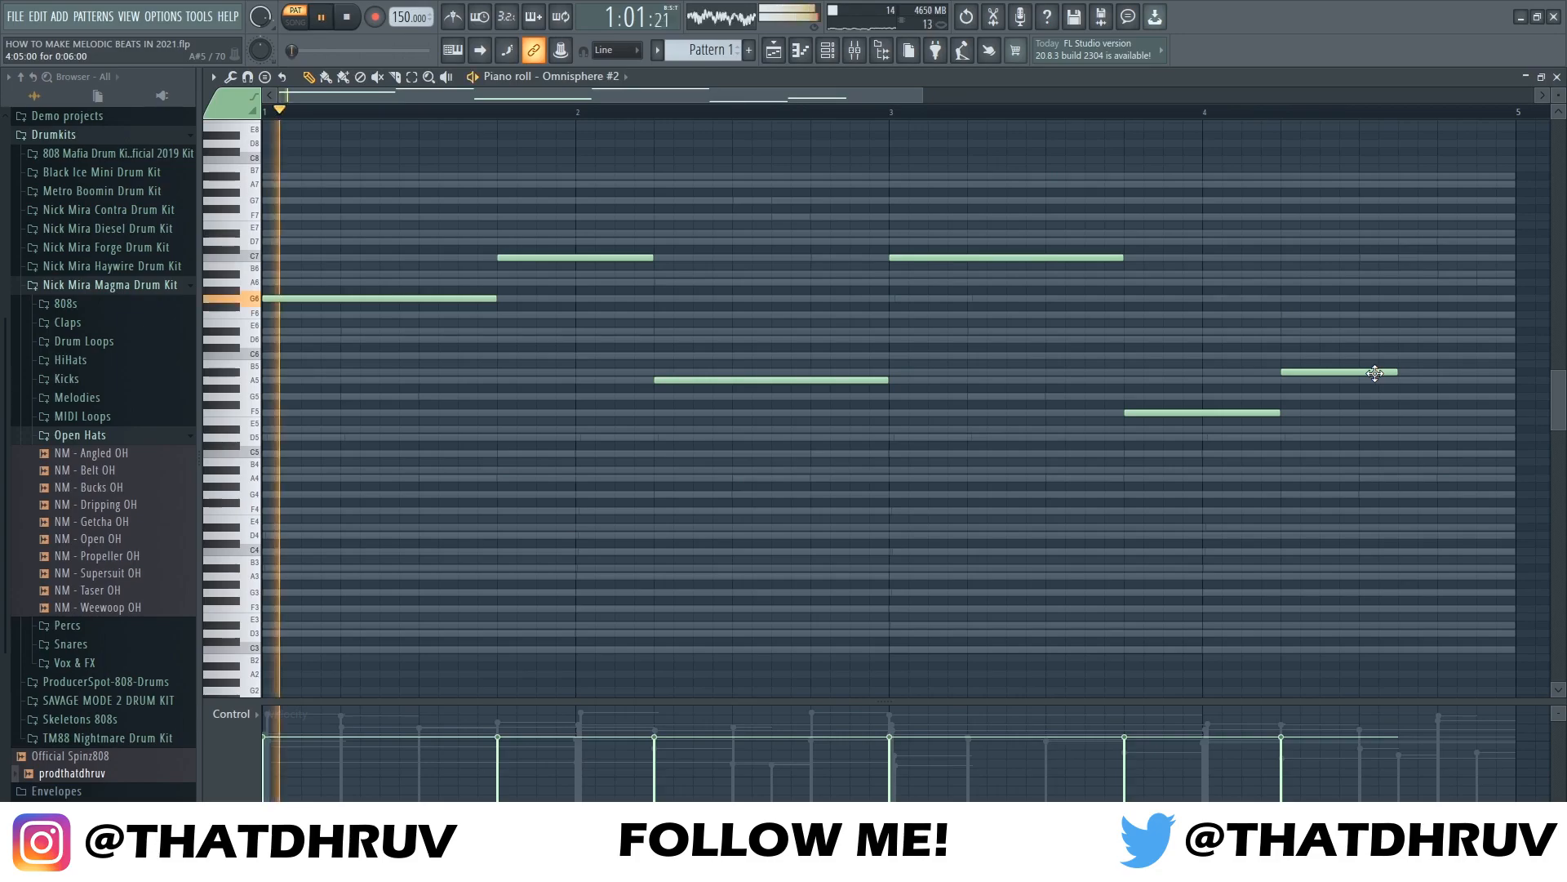
{"action": "mouse_move", "coordinate": [1375, 373]}
{"action": "left_mouse_down"}
{"action": "mouse_move", "coordinate": [1360, 455]}
{"action": "mouse_move", "coordinate": [1490, 457]}
{"action": "left_mouse_up"}
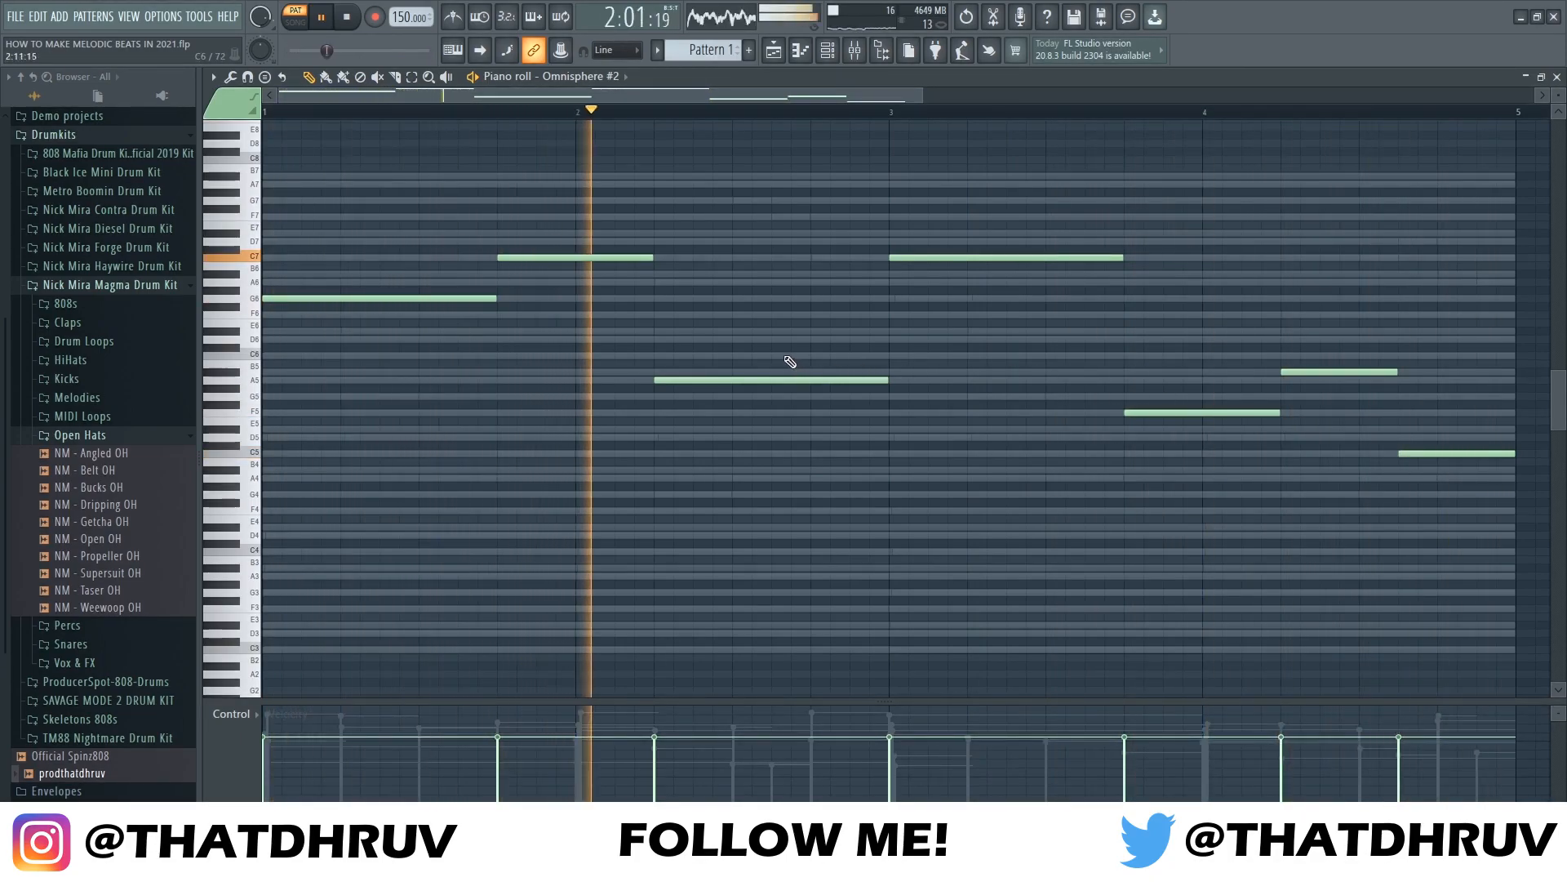
{"action": "key", "text": "space"}
Transpose the G6 note and both C7 notes down one octave and listen to the result
{"action": "left_click_drag", "start_coordinate": [387, 231], "coordinate": [1020, 306]}
{"action": "key", "text": "ctrl+Down"}
{"action": "key", "text": "space"}
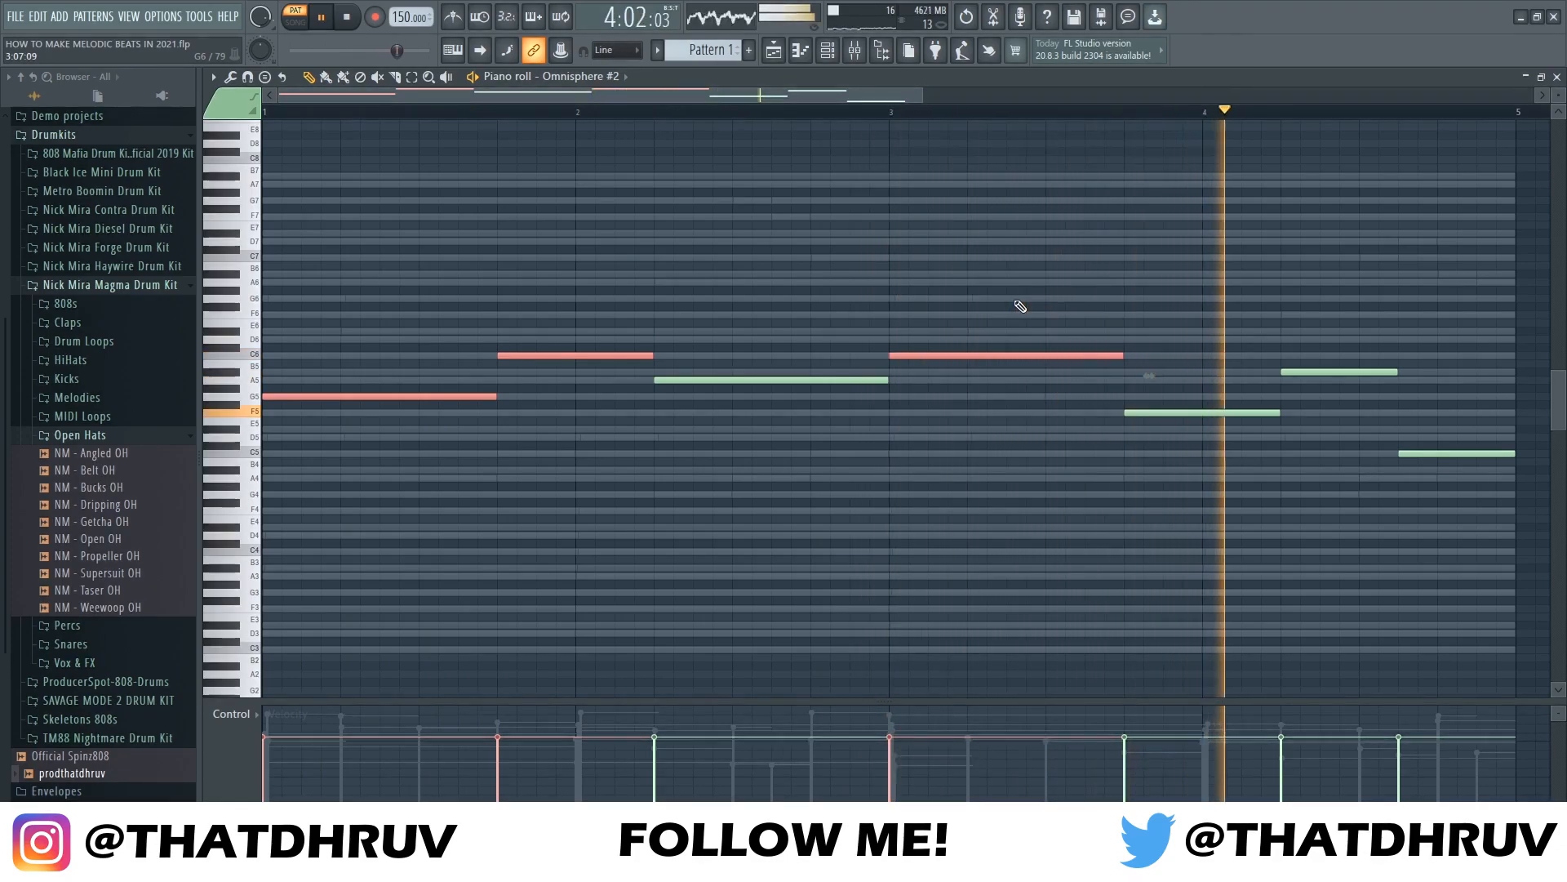
{"action": "key", "text": "space"}
Try the whole Omnisphere #2 melody one octave higher, then shift it back down and play it
{"action": "key", "text": "ctrl+d"}
{"action": "key", "text": "ctrl+Up"}
{"action": "key", "text": "space"}
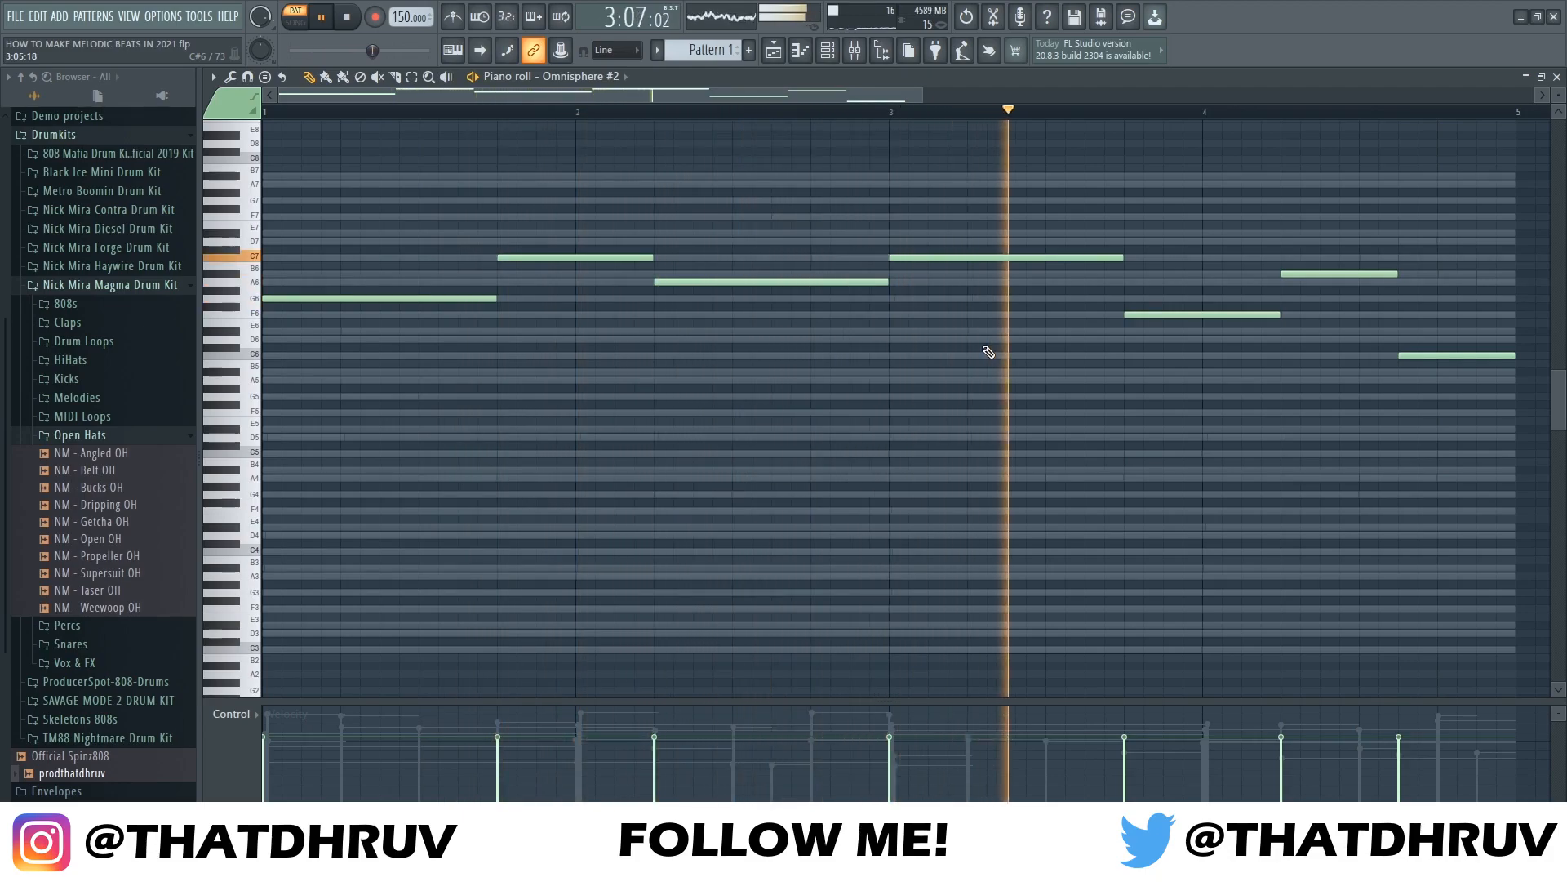
{"action": "key", "text": "ctrl+Down"}
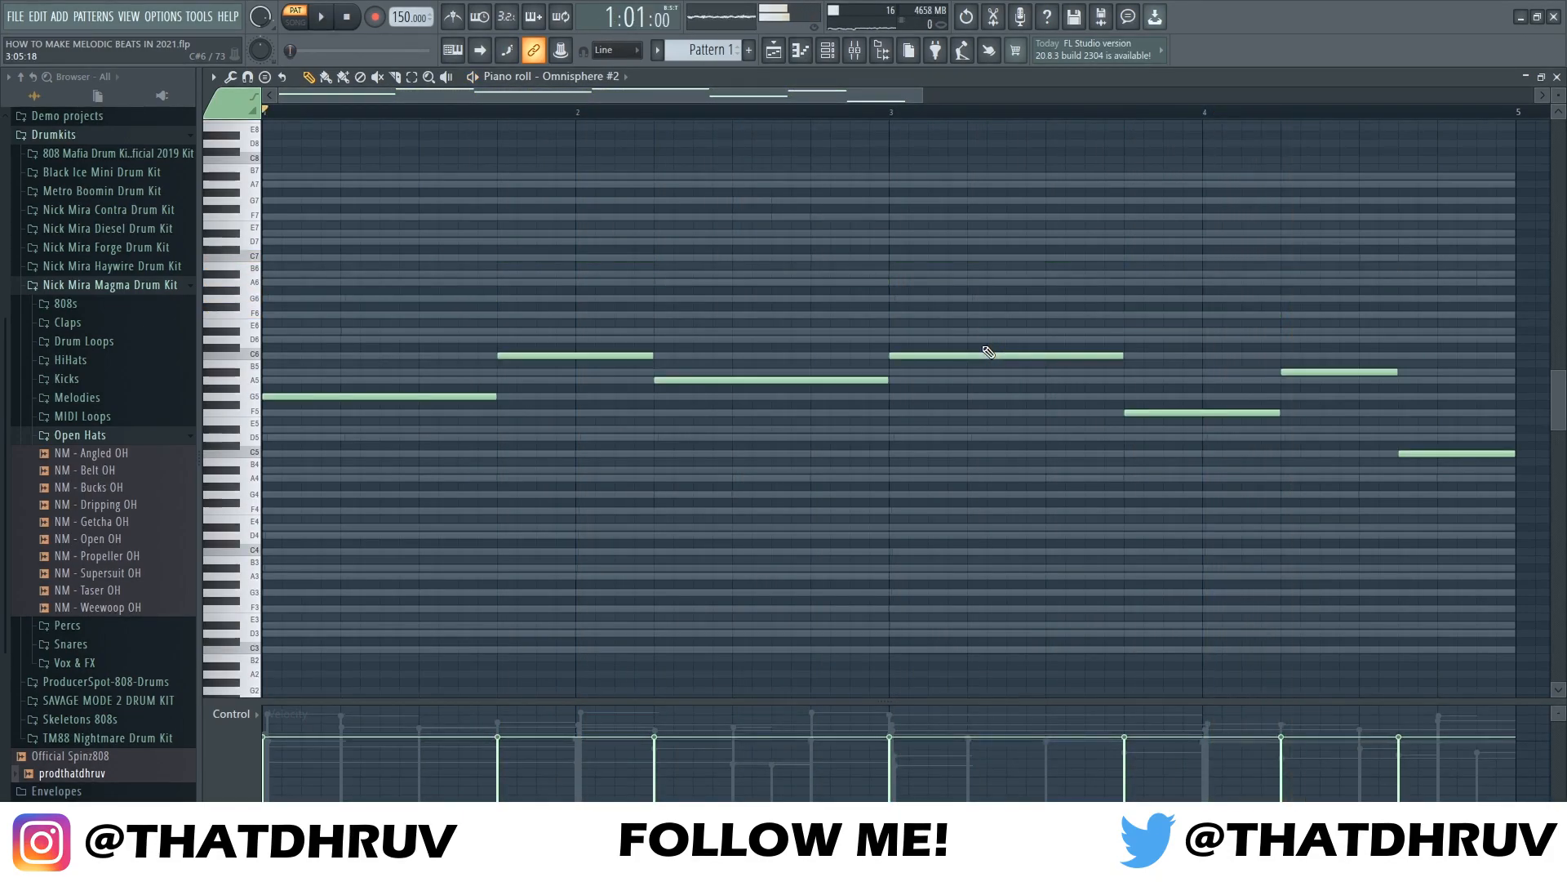
{"action": "key", "text": "space"}
Close the piano roll, delete the Sampler channel and reposition the channel rack
{"action": "left_click", "coordinate": [1557, 77]}
{"action": "left_click_drag", "start_coordinate": [751, 189], "coordinate": [775, 162]}
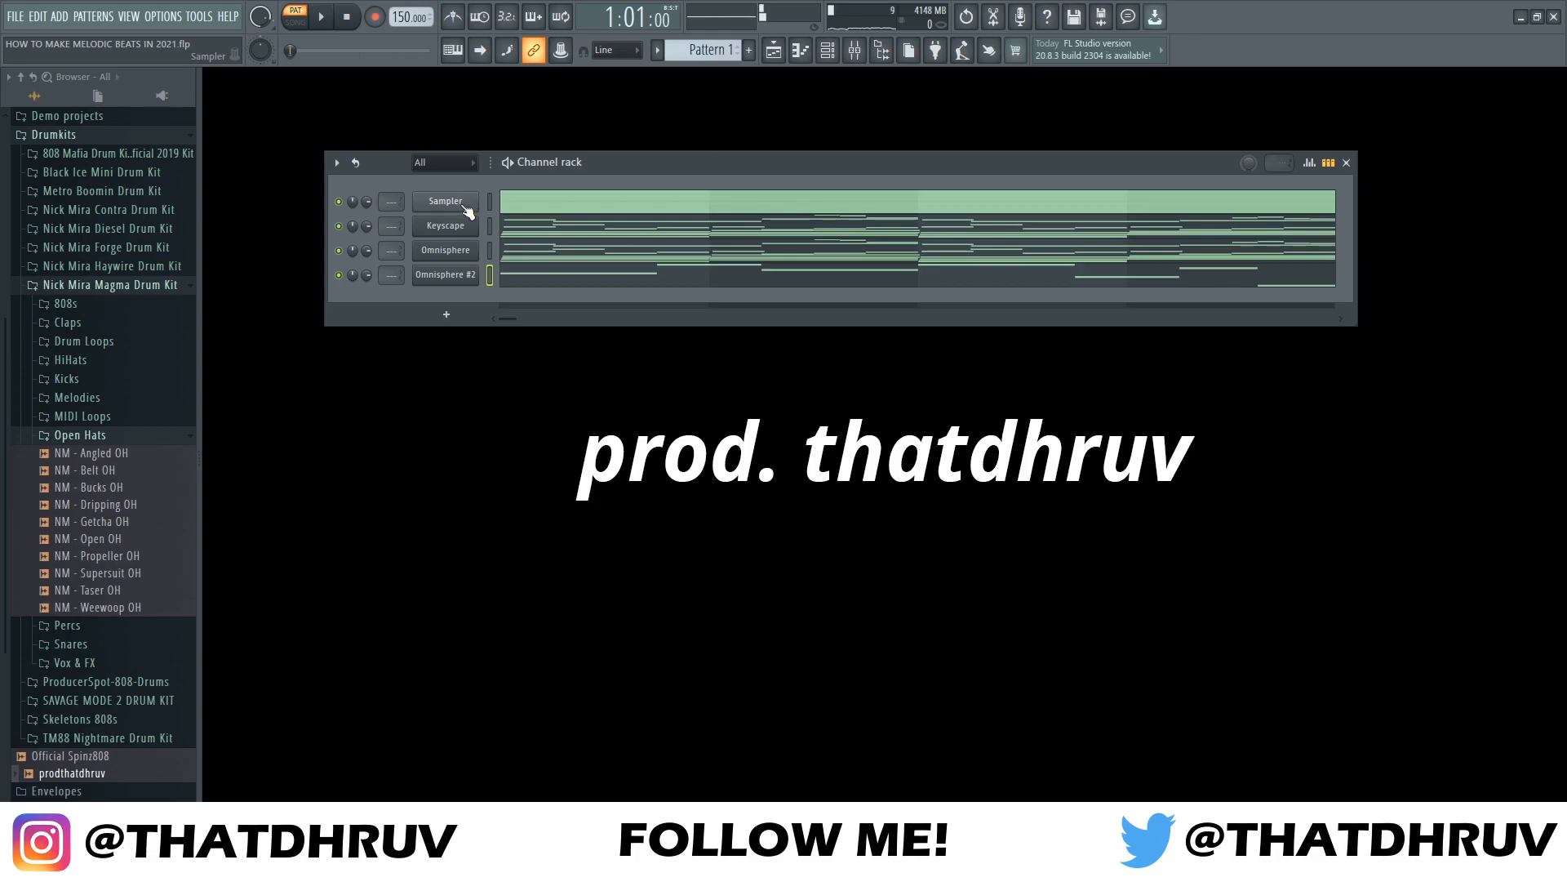
{"action": "key", "text": "alt+Delete"}
{"action": "key", "text": "Return"}
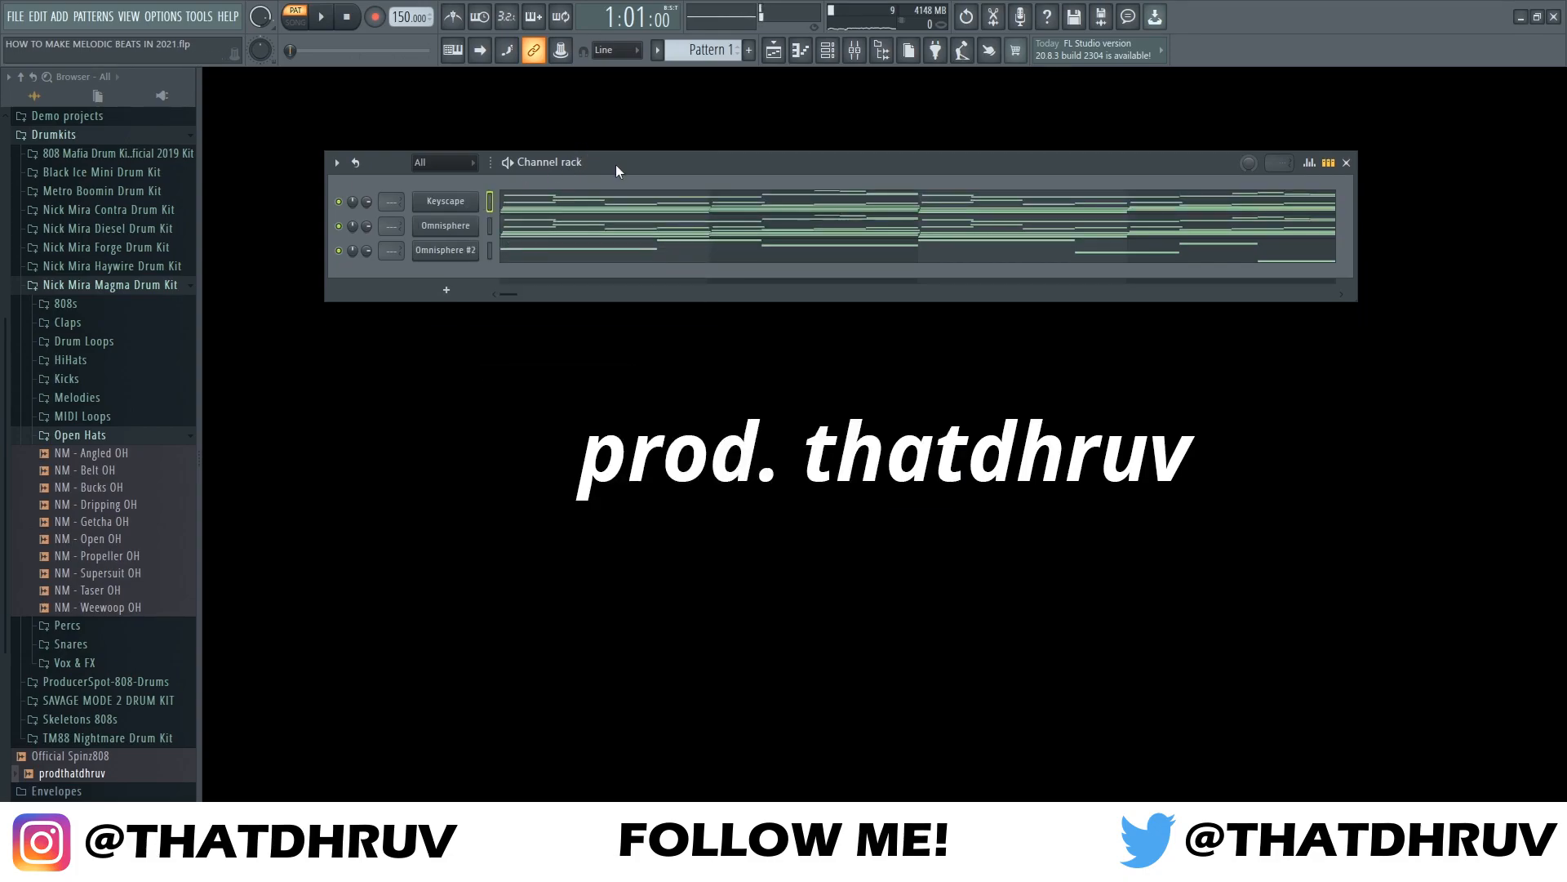
{"action": "left_click_drag", "start_coordinate": [617, 167], "coordinate": [602, 147]}
Add the NM - Panorama Clap sample as a channel, place a clap on step 9 of each of the four bars and play the pattern
{"action": "left_click", "coordinate": [125, 326]}
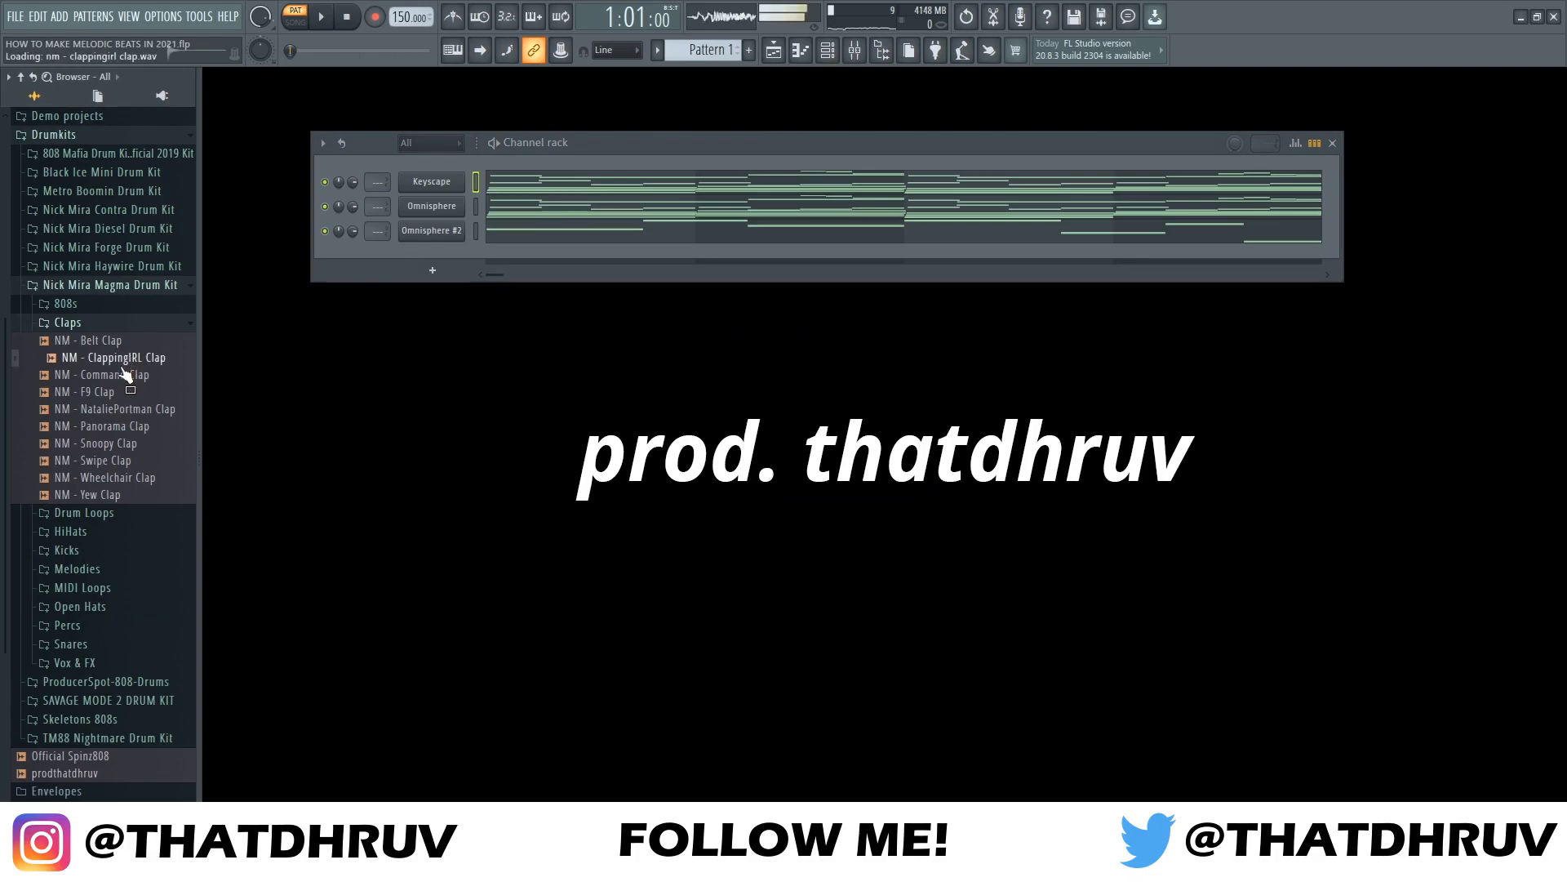
{"action": "left_click_drag", "start_coordinate": [122, 428], "coordinate": [418, 255]}
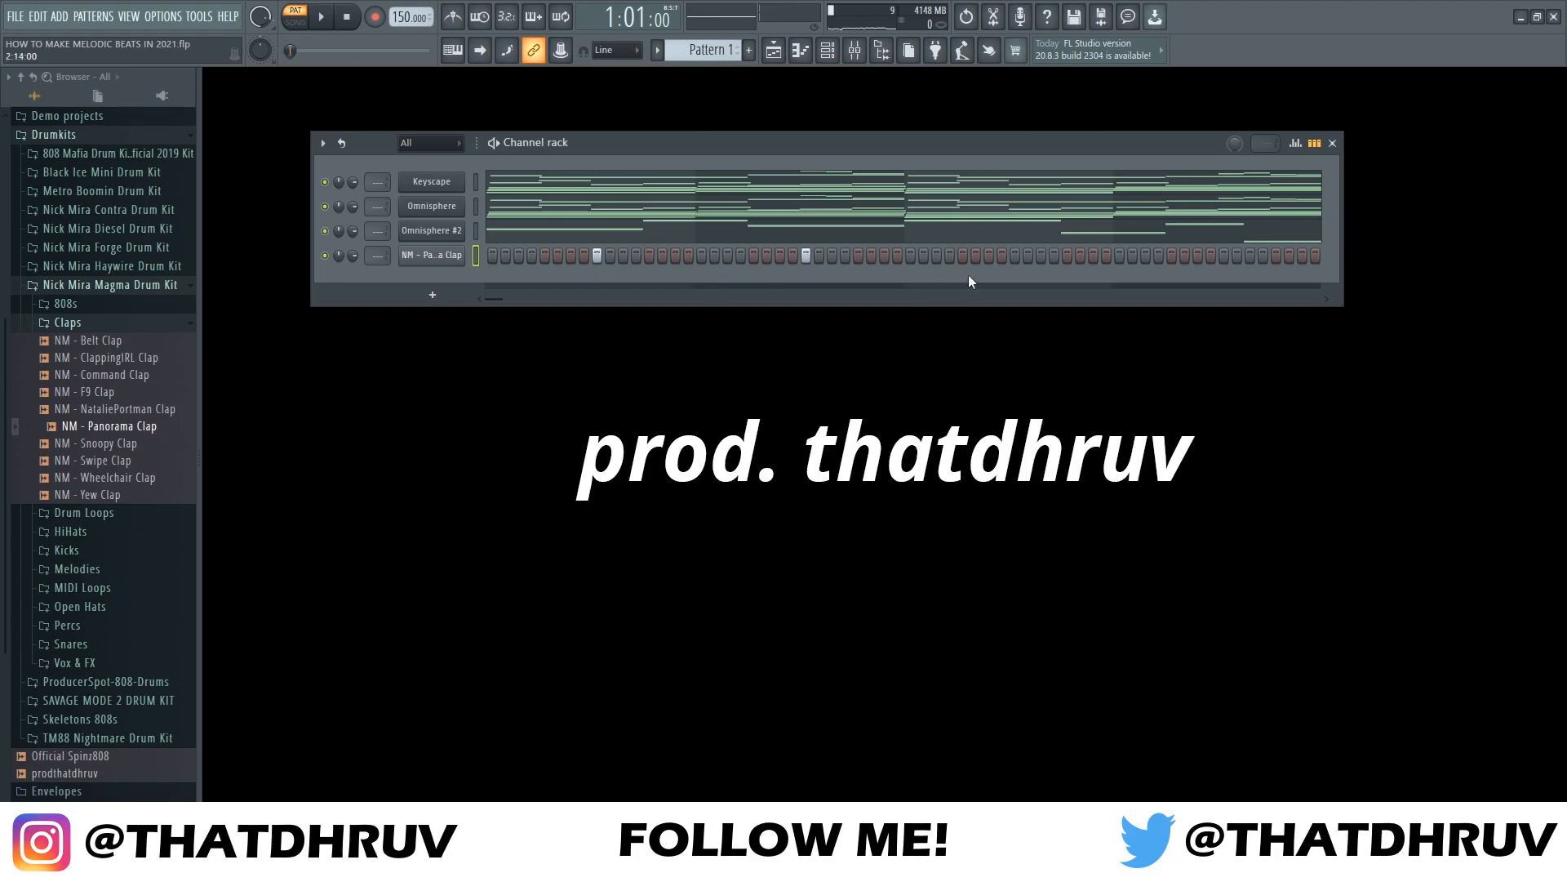
{"action": "left_click", "coordinate": [1223, 255]}
{"action": "key", "text": "space"}
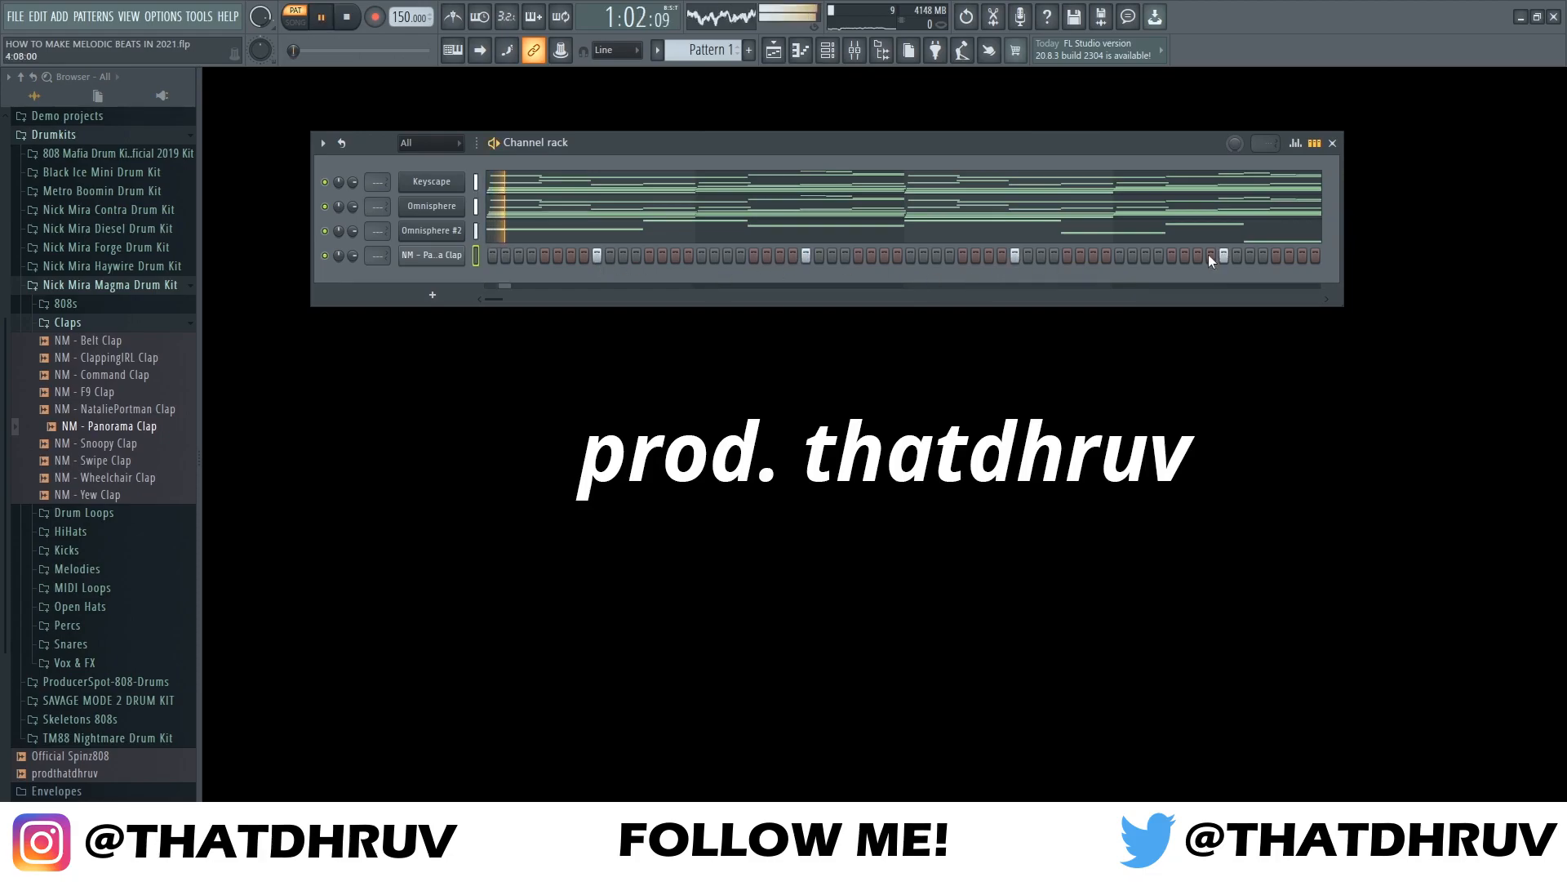
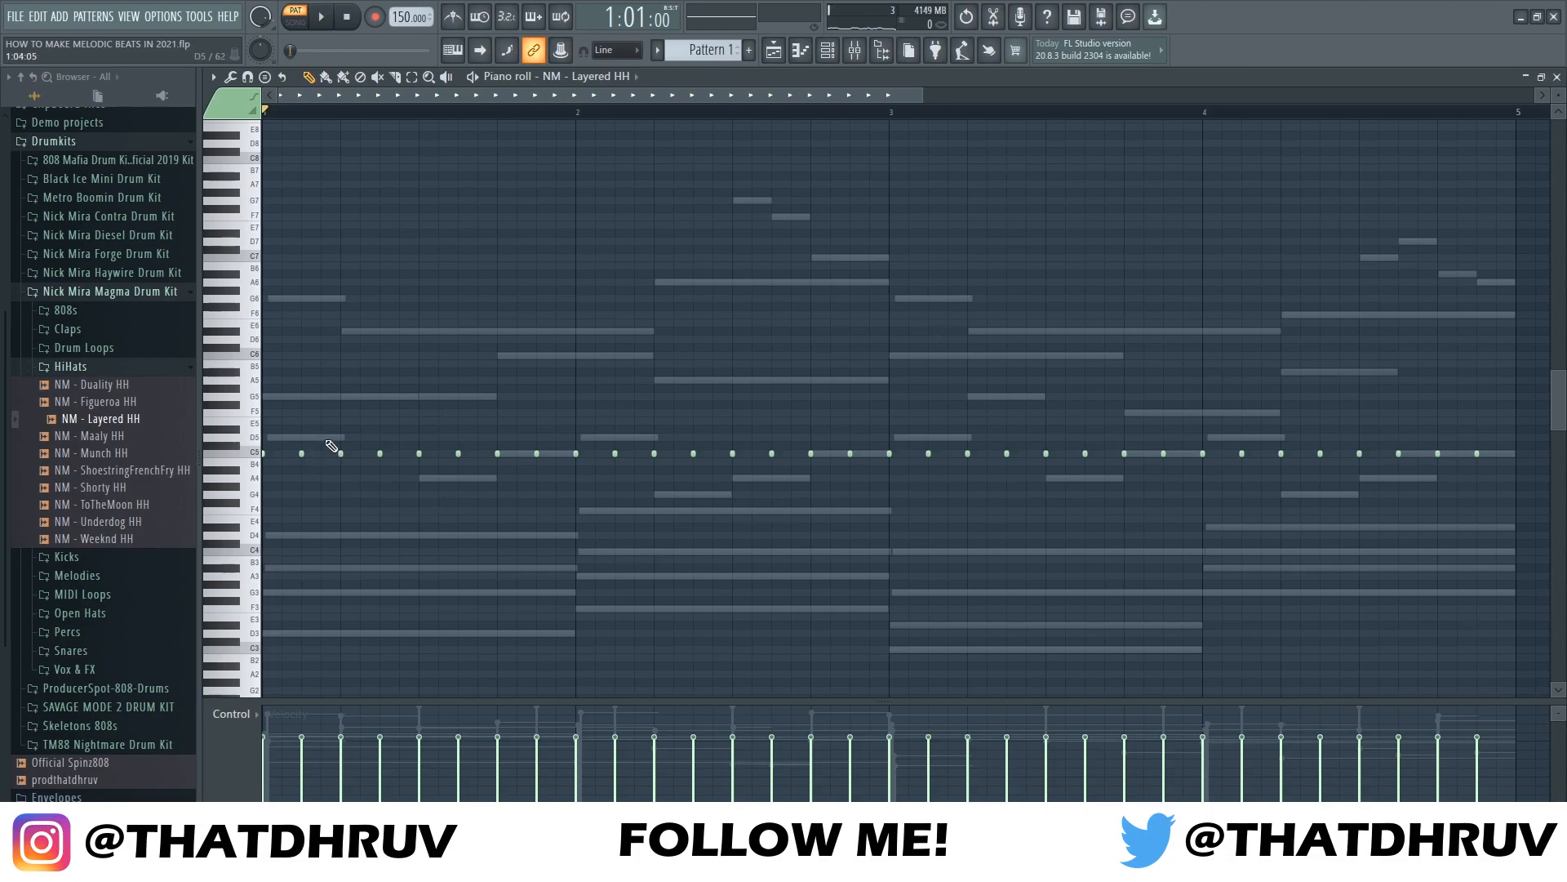
Add an extra C5 hi-hat on step 6 of bar 1 in the Layered HH piano roll and audition it
{"action": "left_click", "coordinate": [361, 455]}
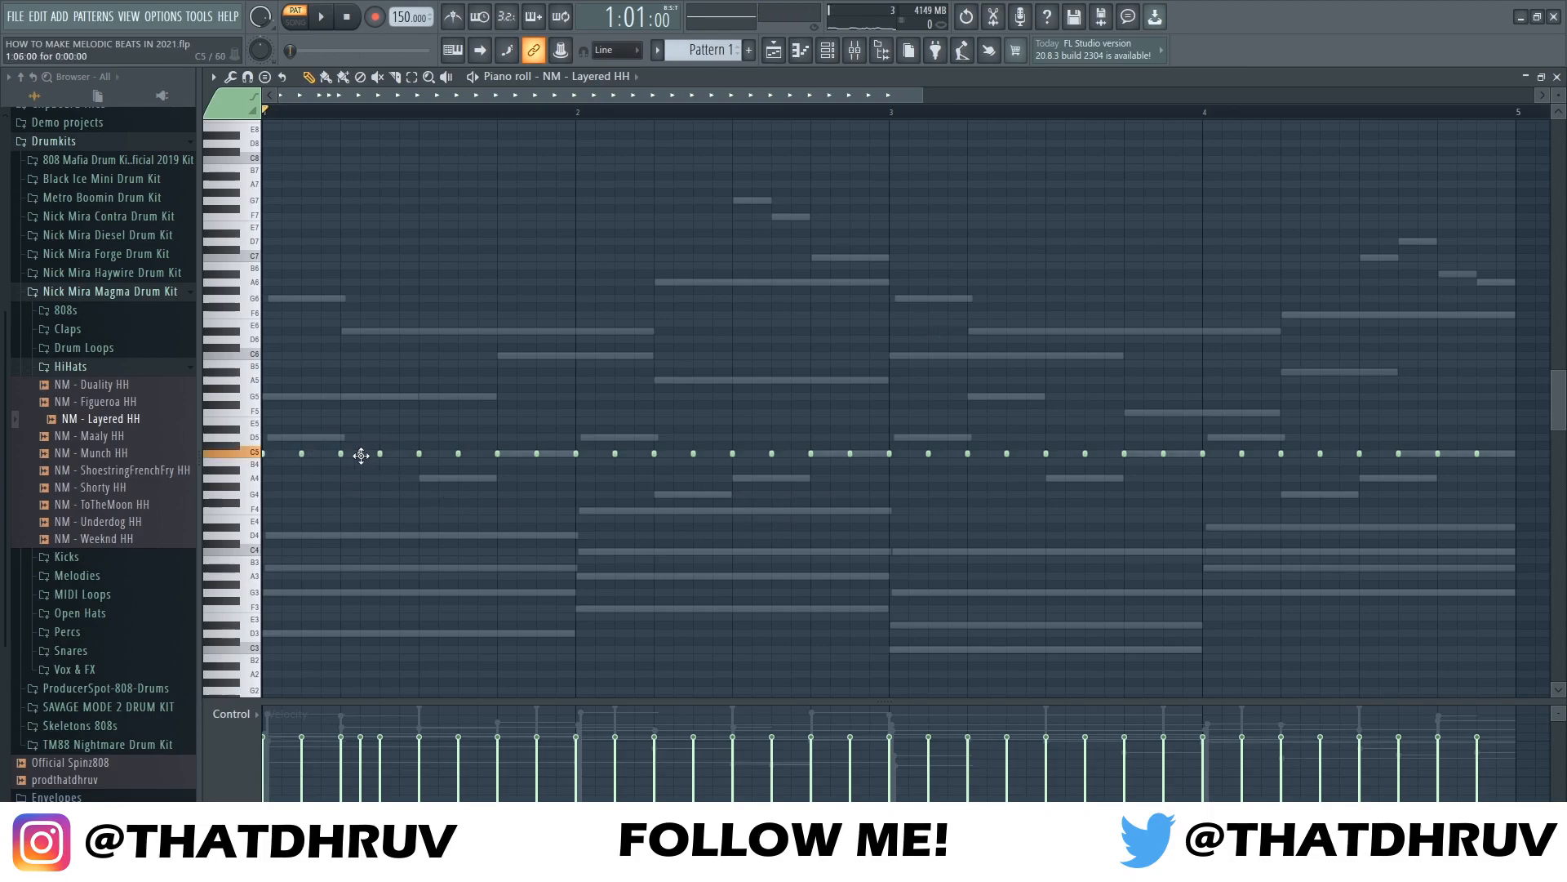
{"action": "key", "text": "space"}
{"action": "key", "text": "space"}
Lower the three hi-hats on steps 5 to 7 of bar 1 by one semitone and audition the pattern
{"action": "left_click_drag", "start_coordinate": [407, 445], "coordinate": [341, 471]}
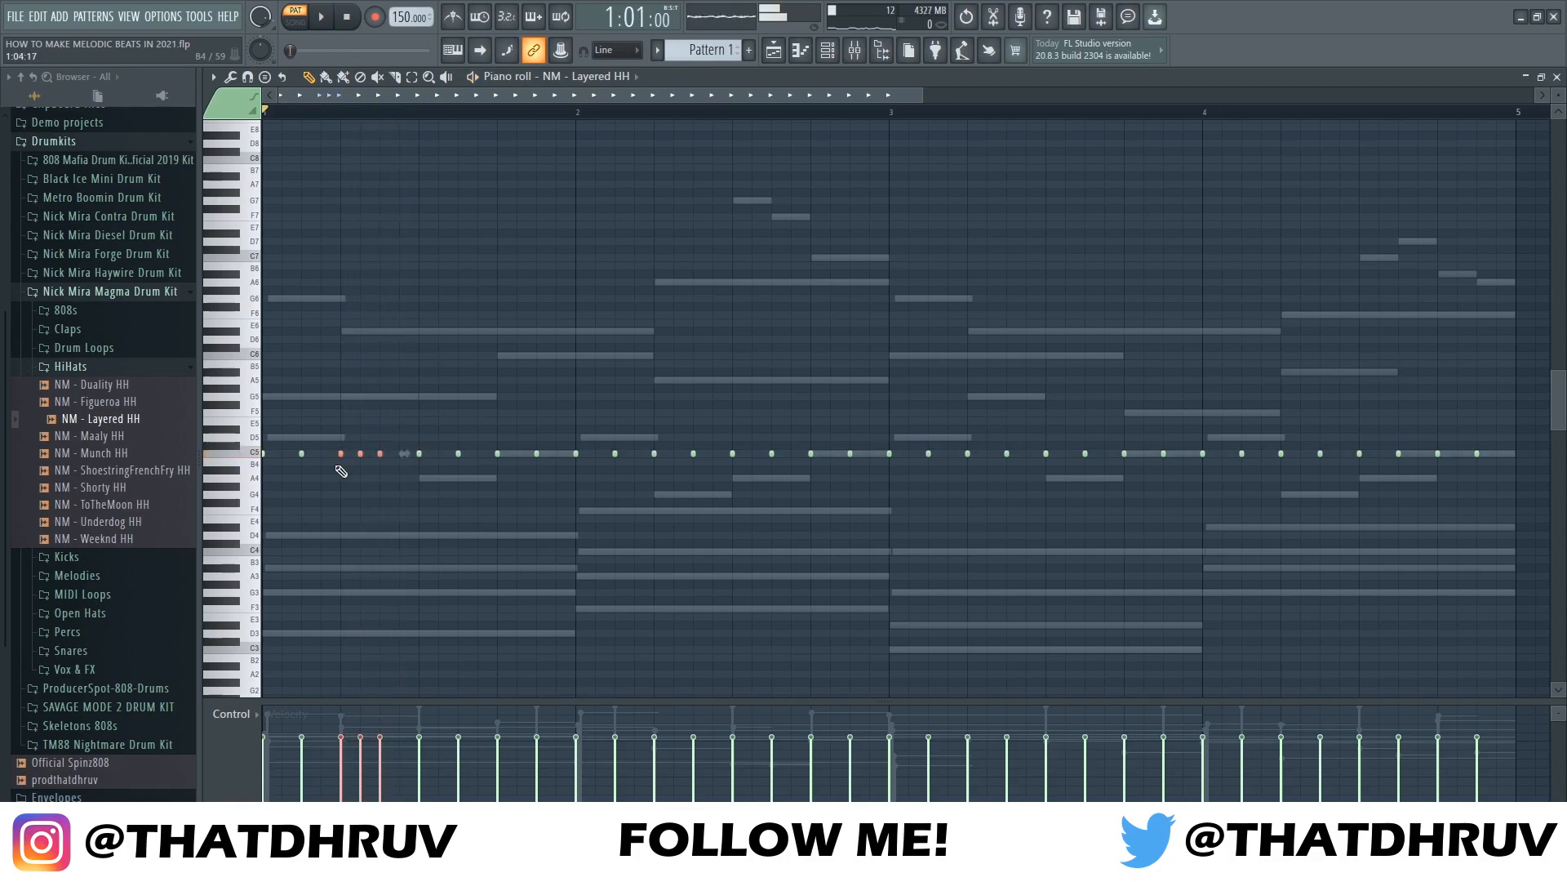
{"action": "key", "text": "shift+Down"}
{"action": "key", "text": "space"}
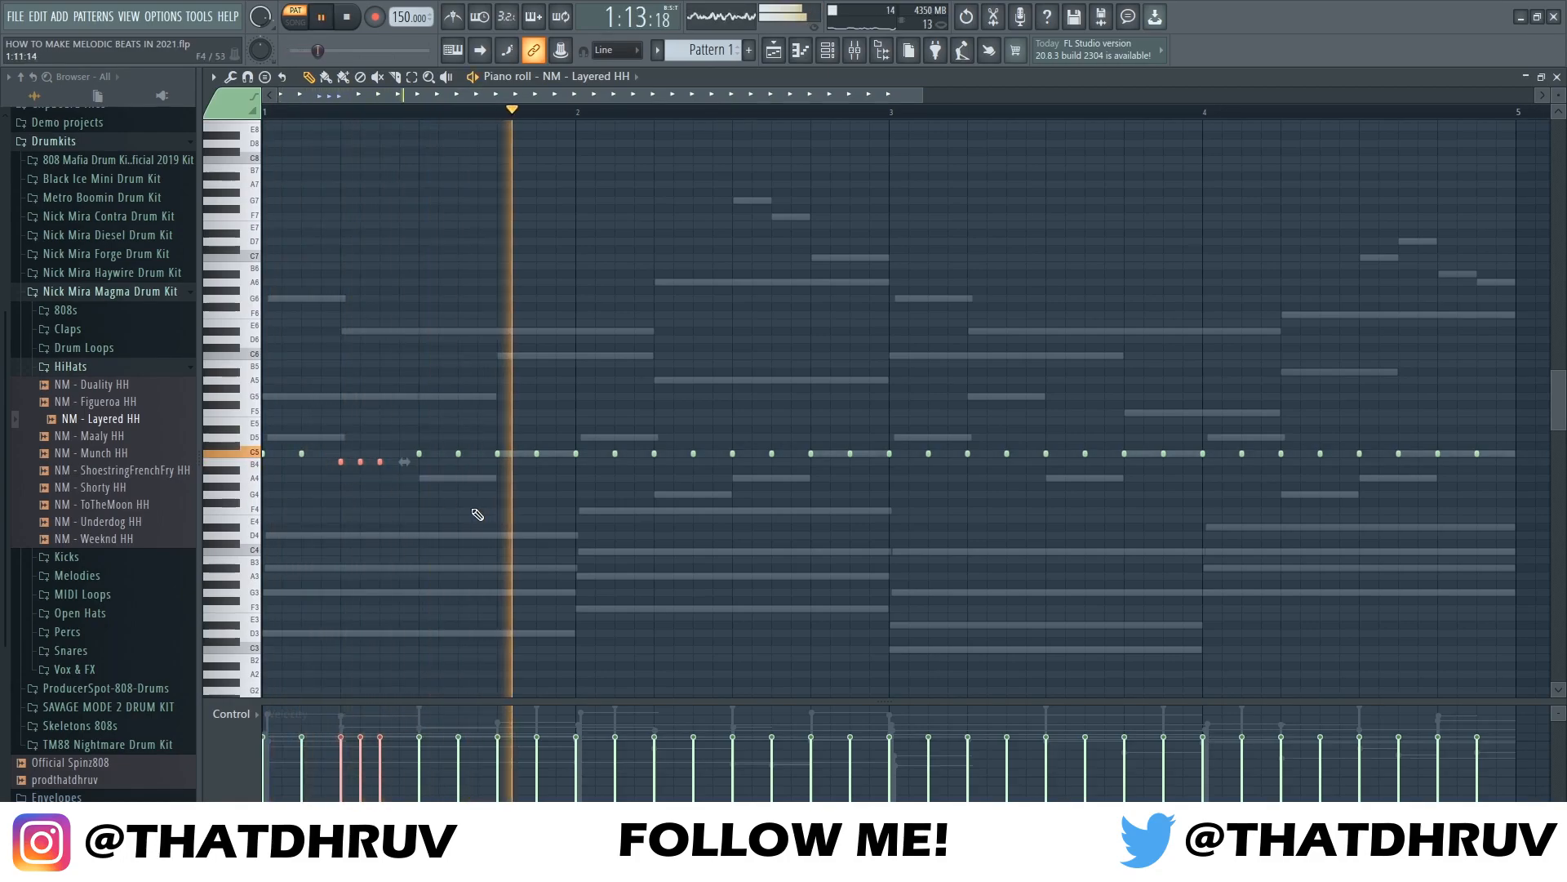
{"action": "key", "text": "space"}
{"action": "key", "text": "space"}
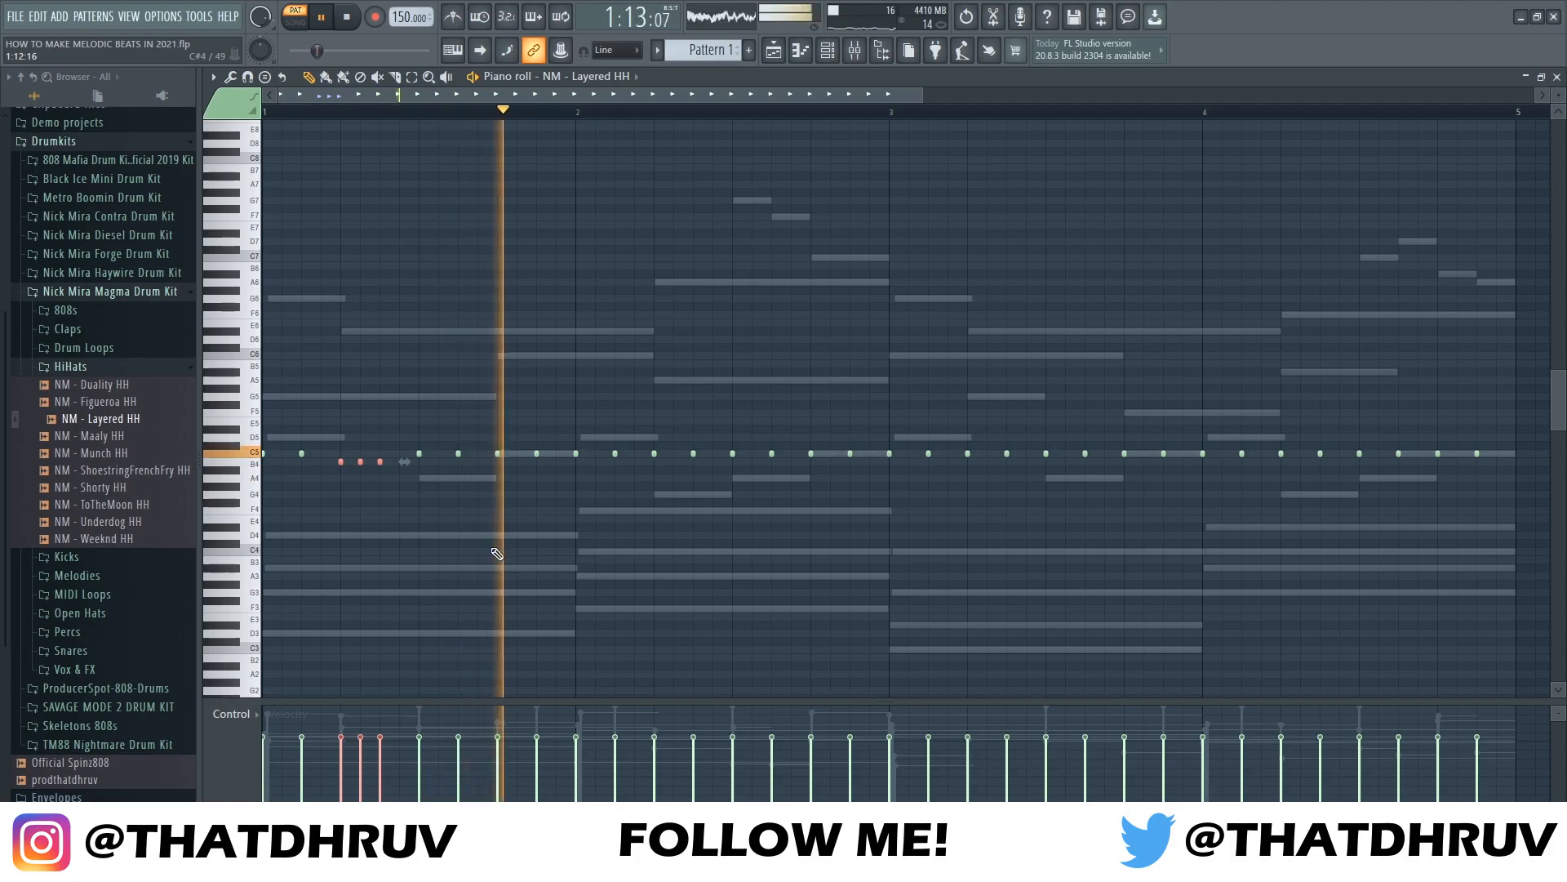
{"action": "key", "text": "space"}
{"action": "key", "text": "space"}
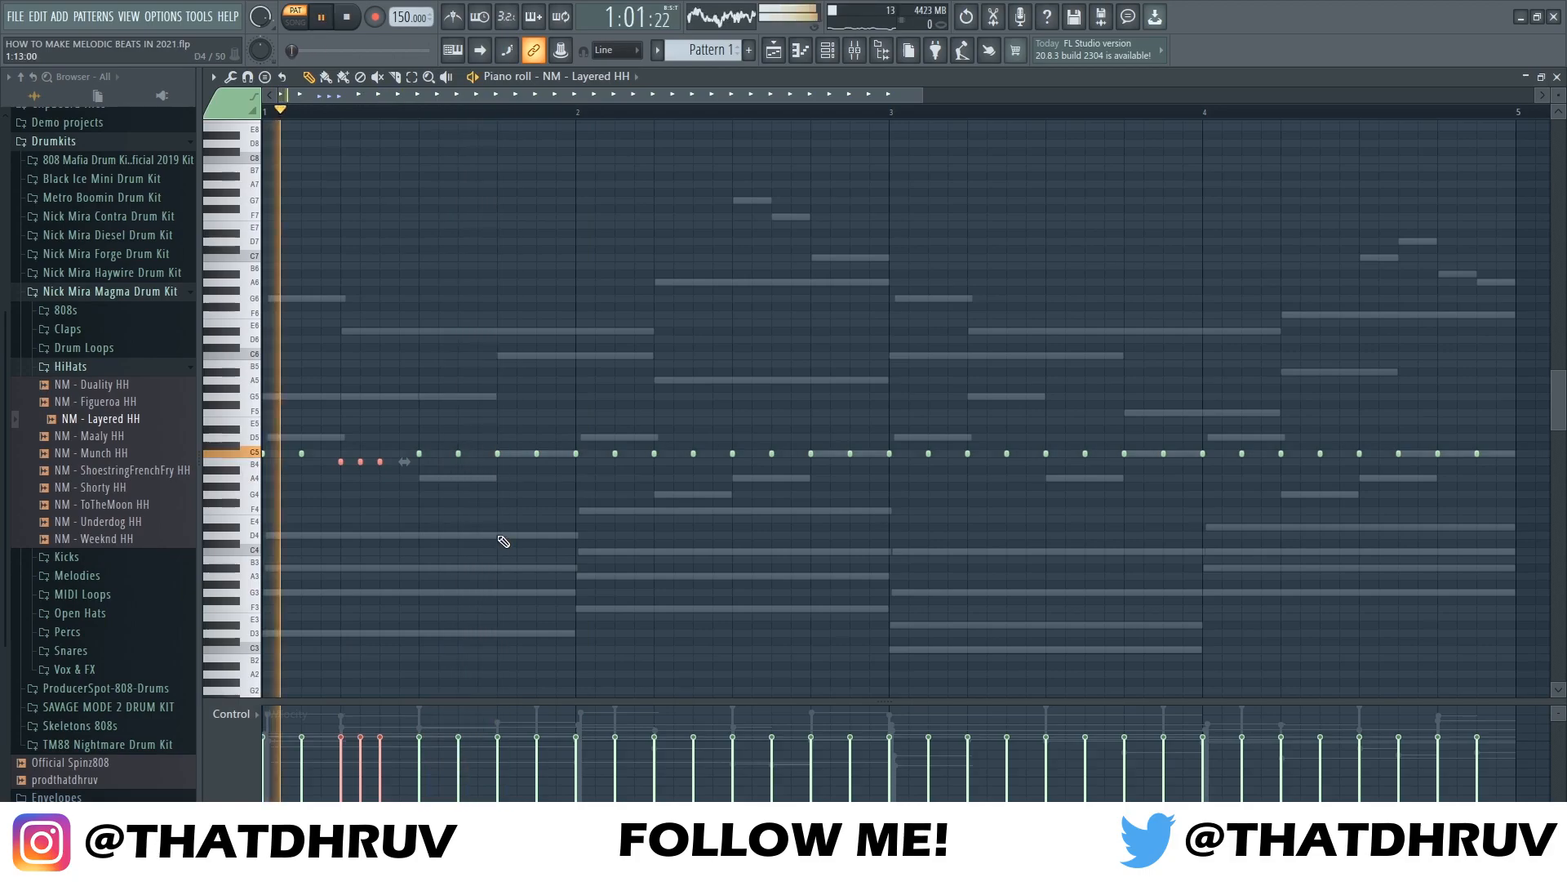
{"action": "key", "text": "space"}
Add a two-step G4 hi-hat on step 13 of bar 1, chop it into a roll with the default chopper pattern and audition it
{"action": "left_click", "coordinate": [497, 493]}
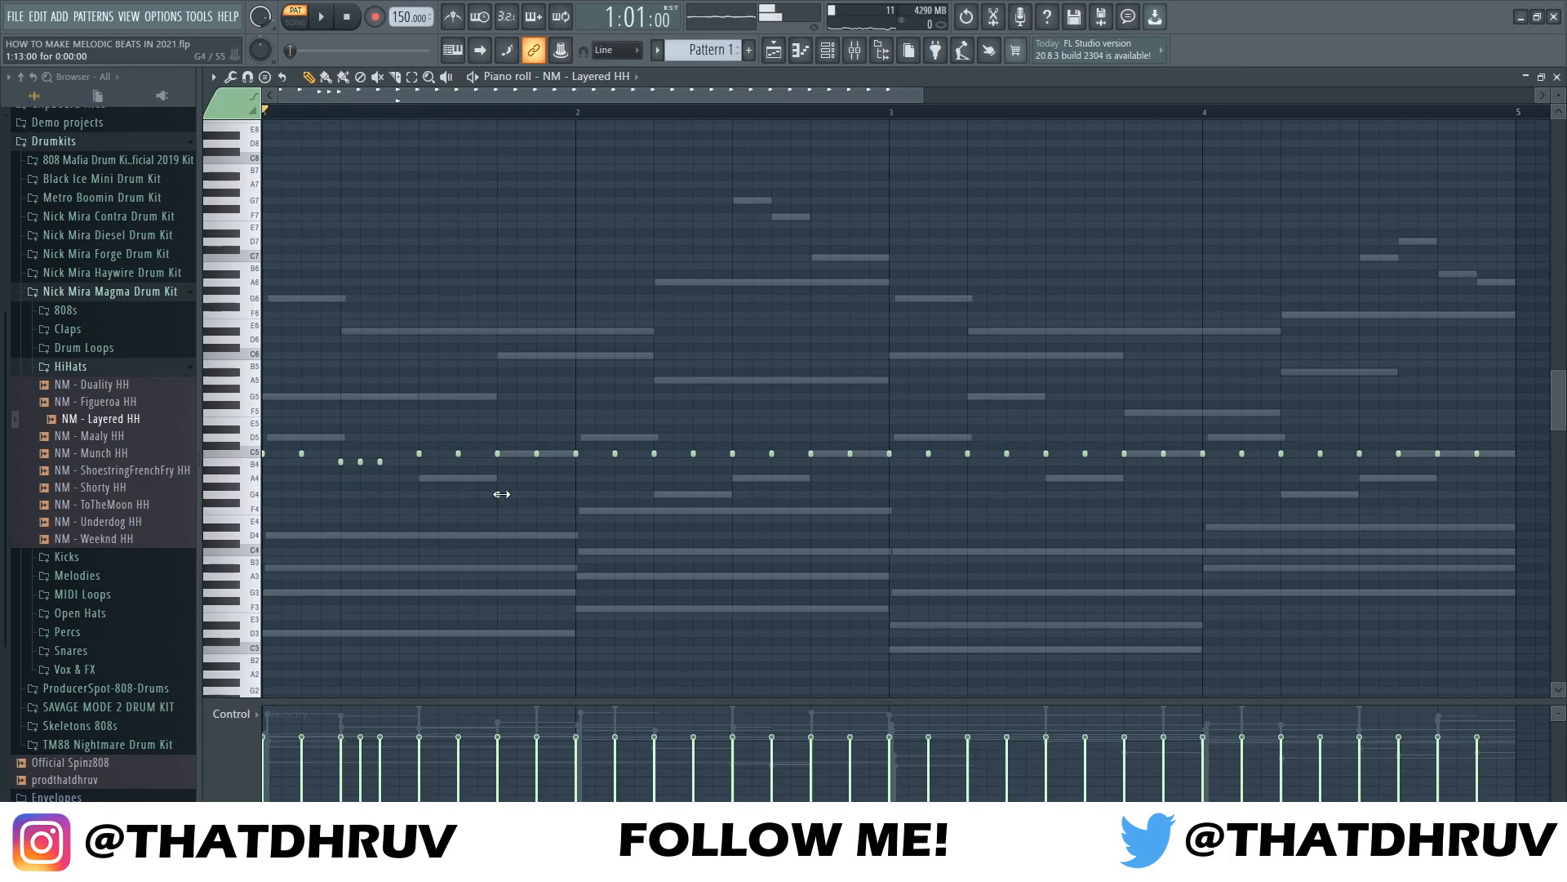
{"action": "left_click", "coordinate": [516, 495]}
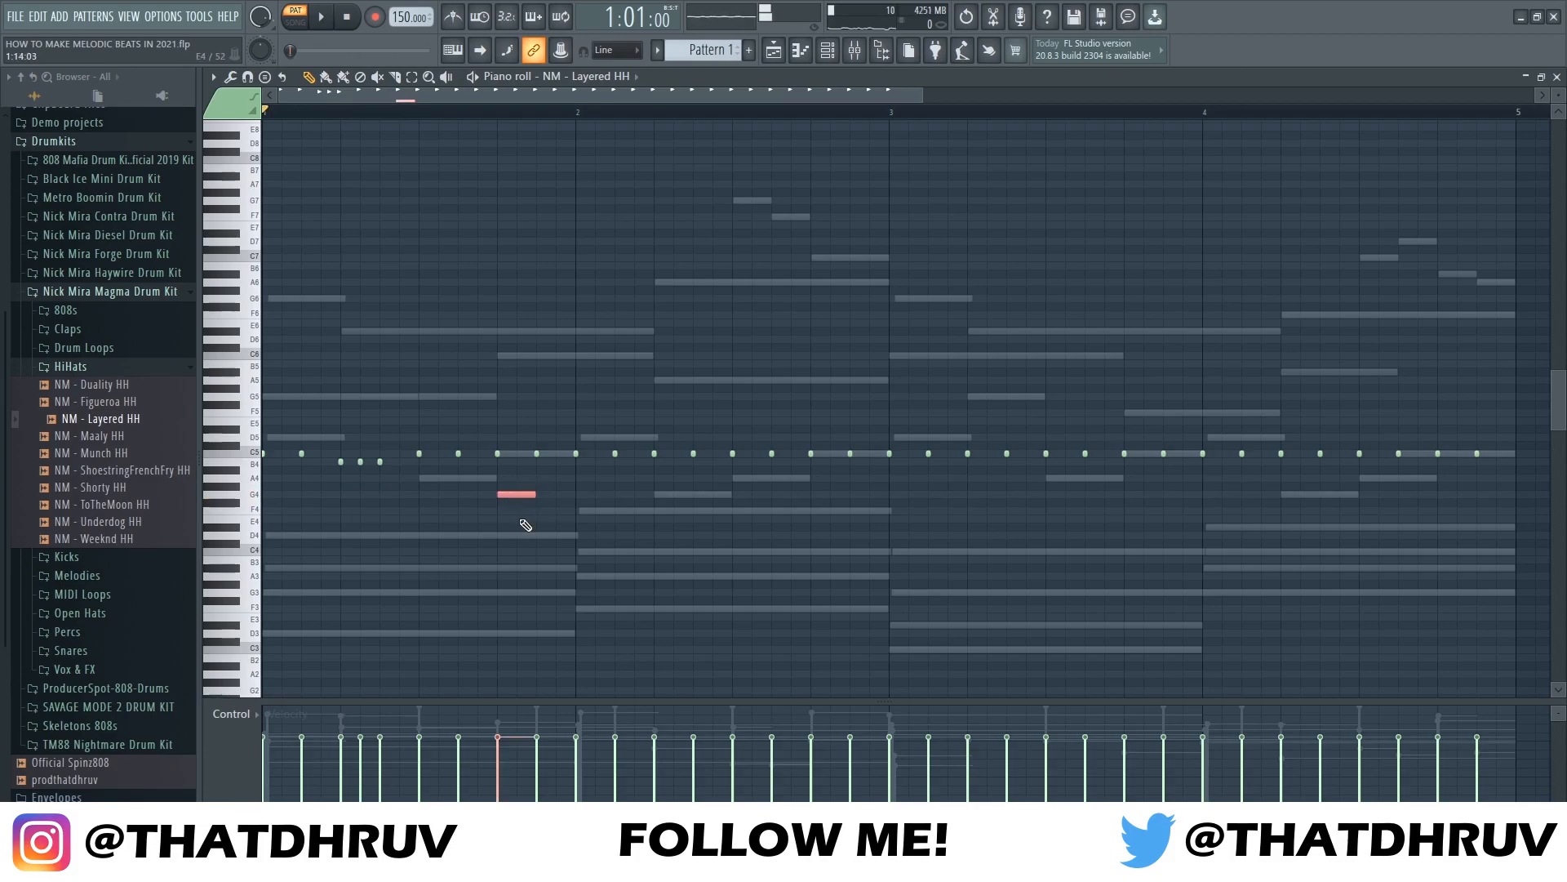
{"action": "key", "text": "alt+u"}
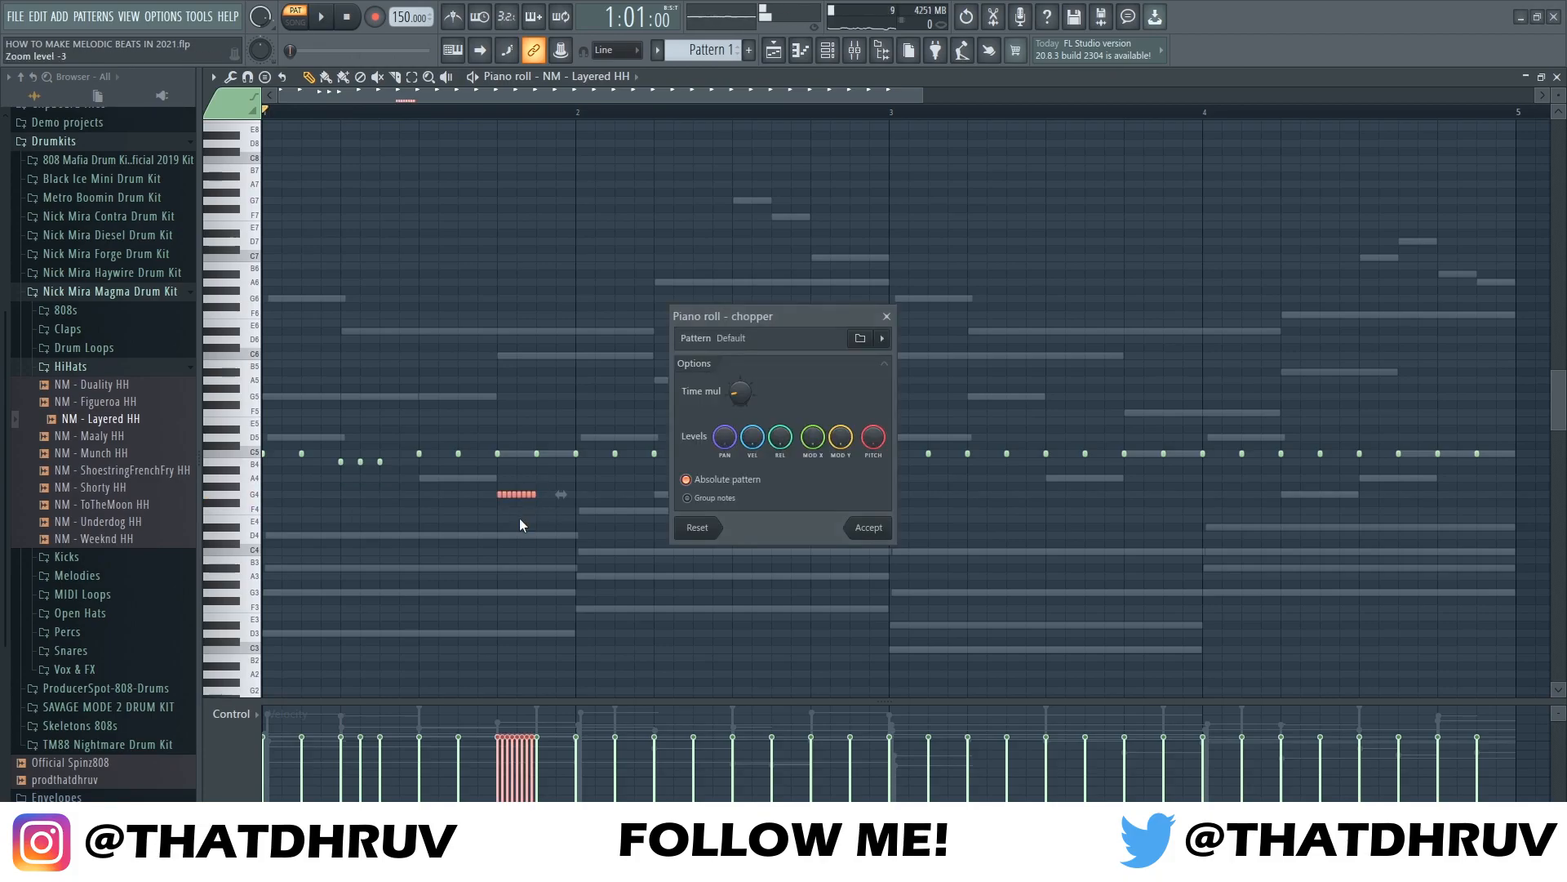
{"action": "left_click", "coordinate": [860, 535]}
{"action": "key", "text": "space"}
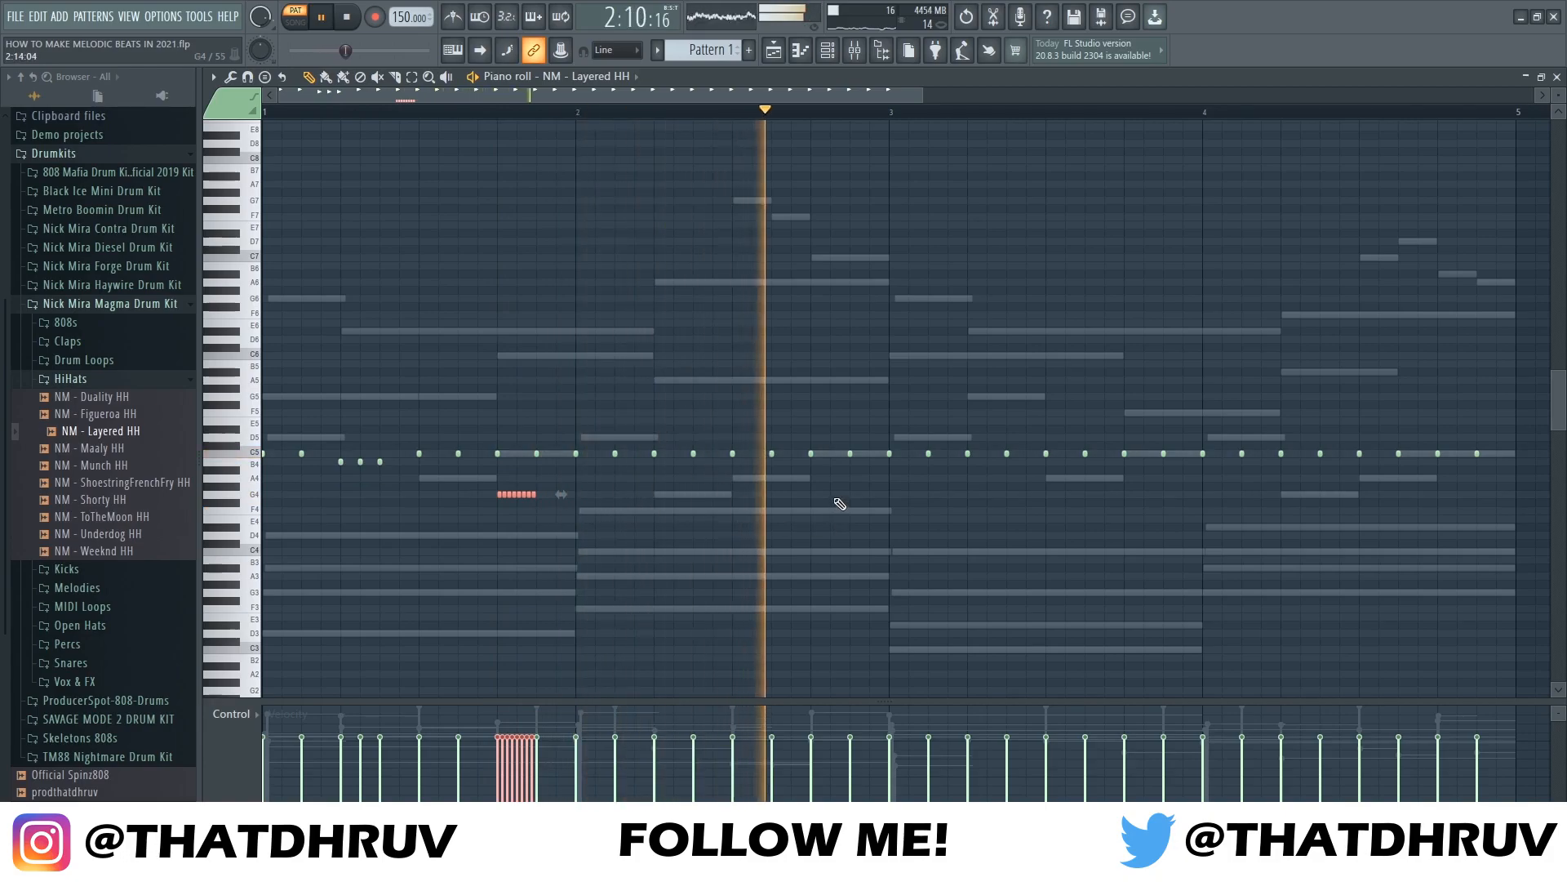
Add a hi-hat on step 14 of bar 2 and lower the three hi-hats on steps 13 to 15 by one semitone
{"action": "left_click", "coordinate": [831, 454]}
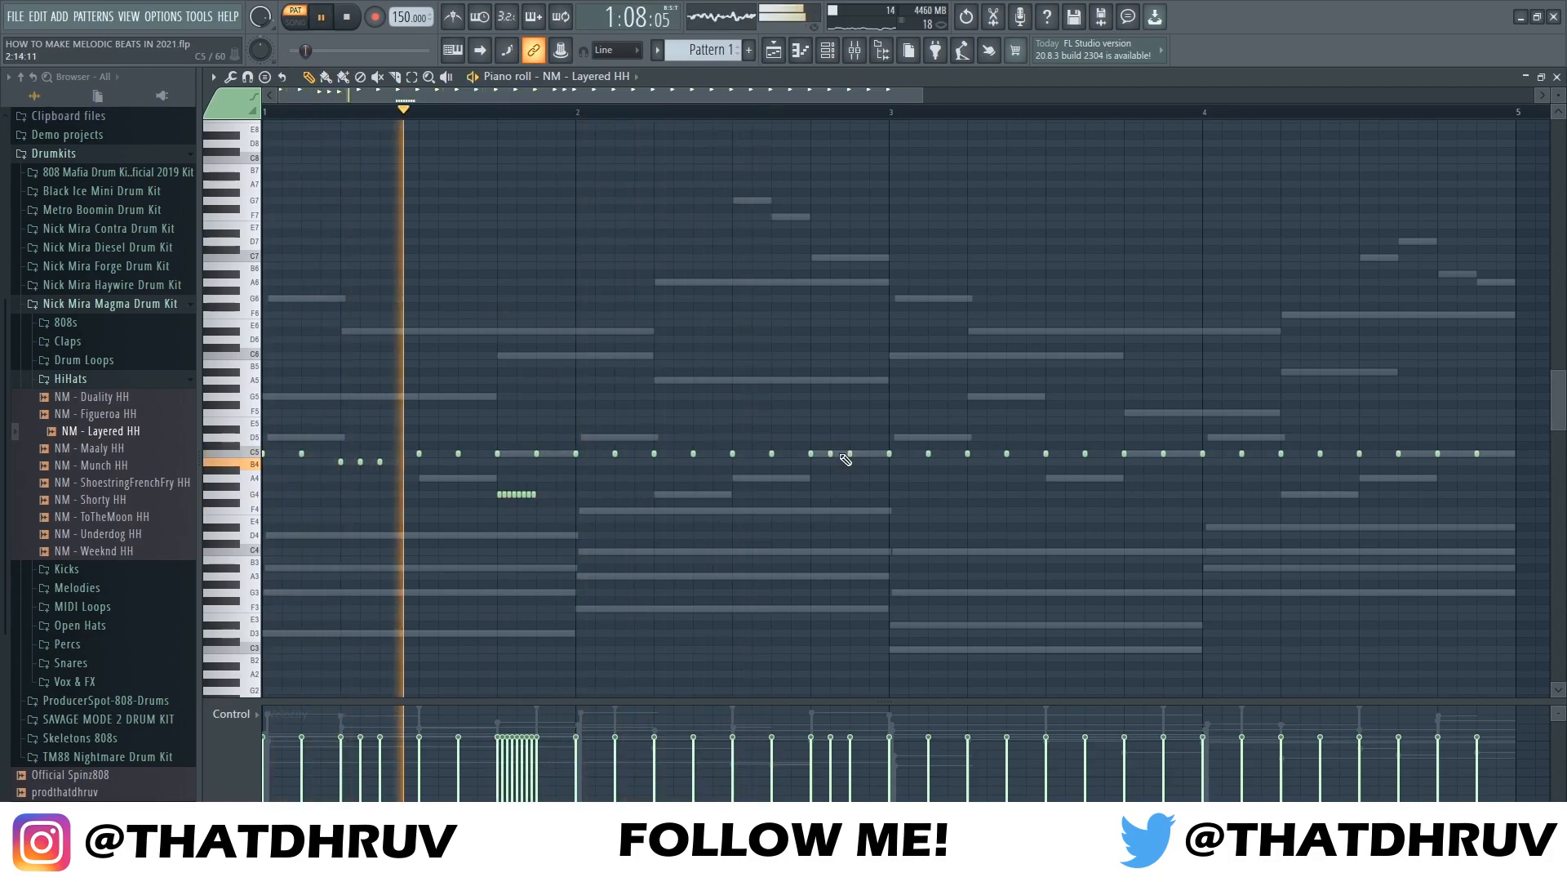
{"action": "left_click_drag", "start_coordinate": [866, 445], "coordinate": [814, 471]}
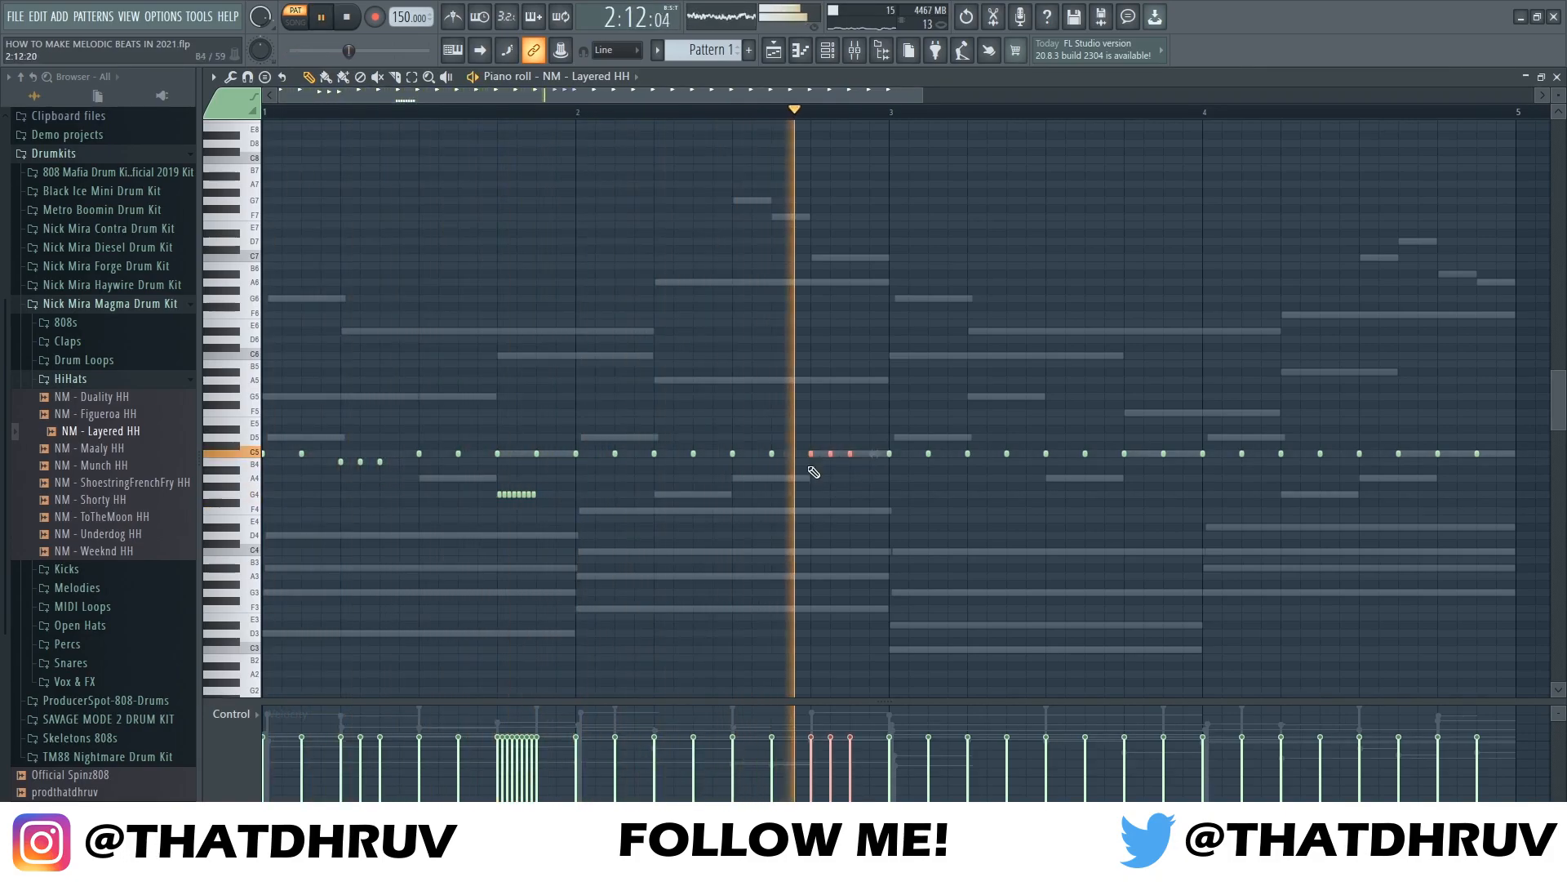
{"action": "key", "text": "Down"}
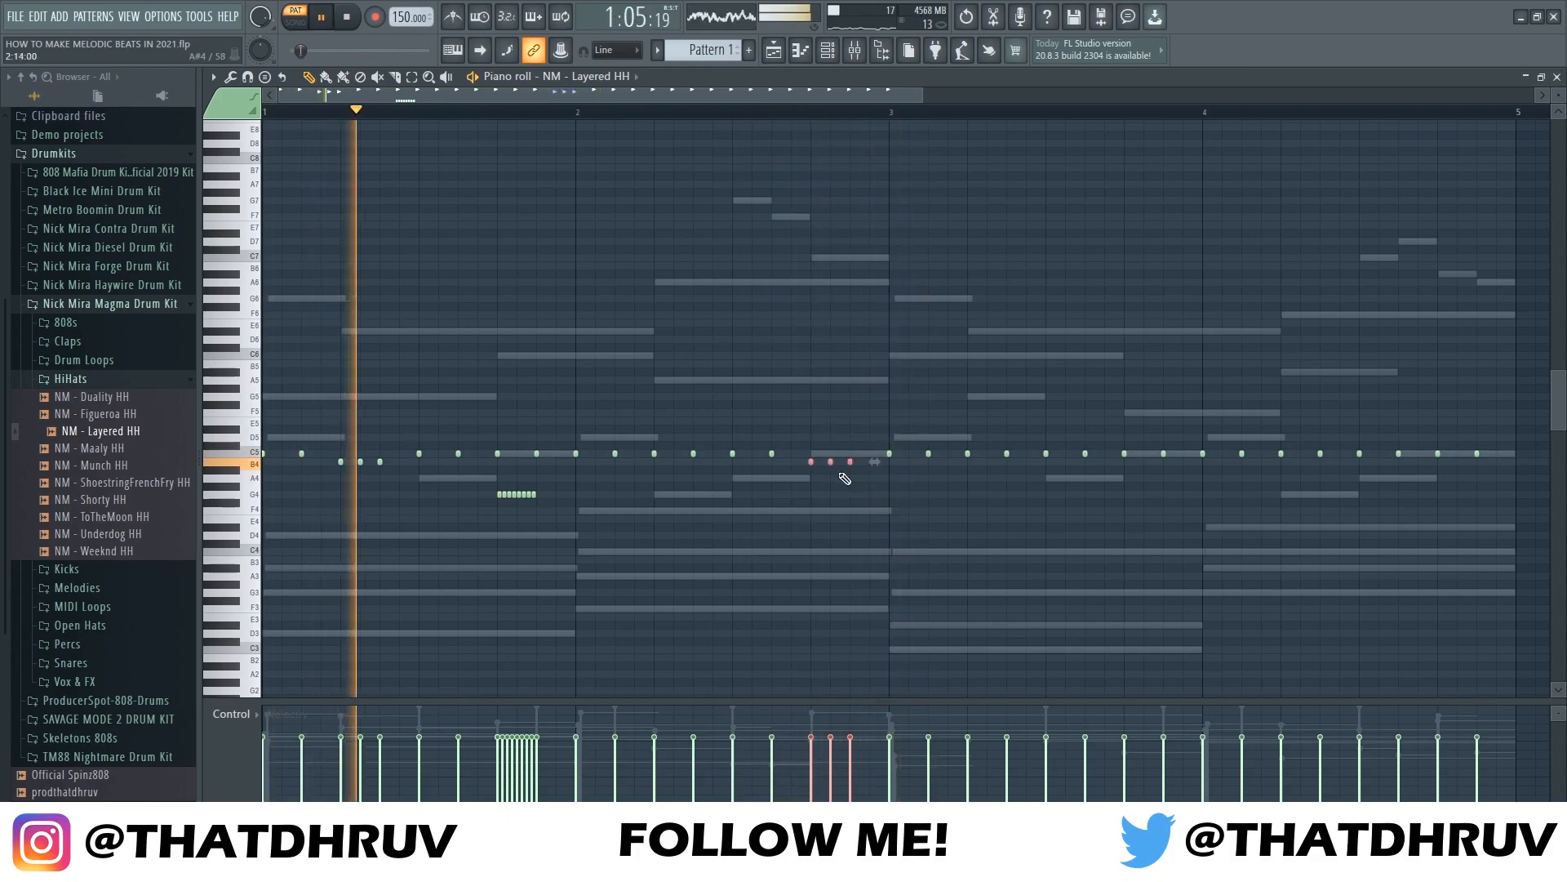
{"action": "key", "text": "space"}
Replace the hi-hats in bars 3 and 4 with a copy of the hi-hat pattern from bars 1 and 2
{"action": "left_click_drag", "start_coordinate": [883, 428], "coordinate": [1493, 506]}
{"action": "key", "text": "Delete"}
{"action": "key", "text": "ctrl+a"}
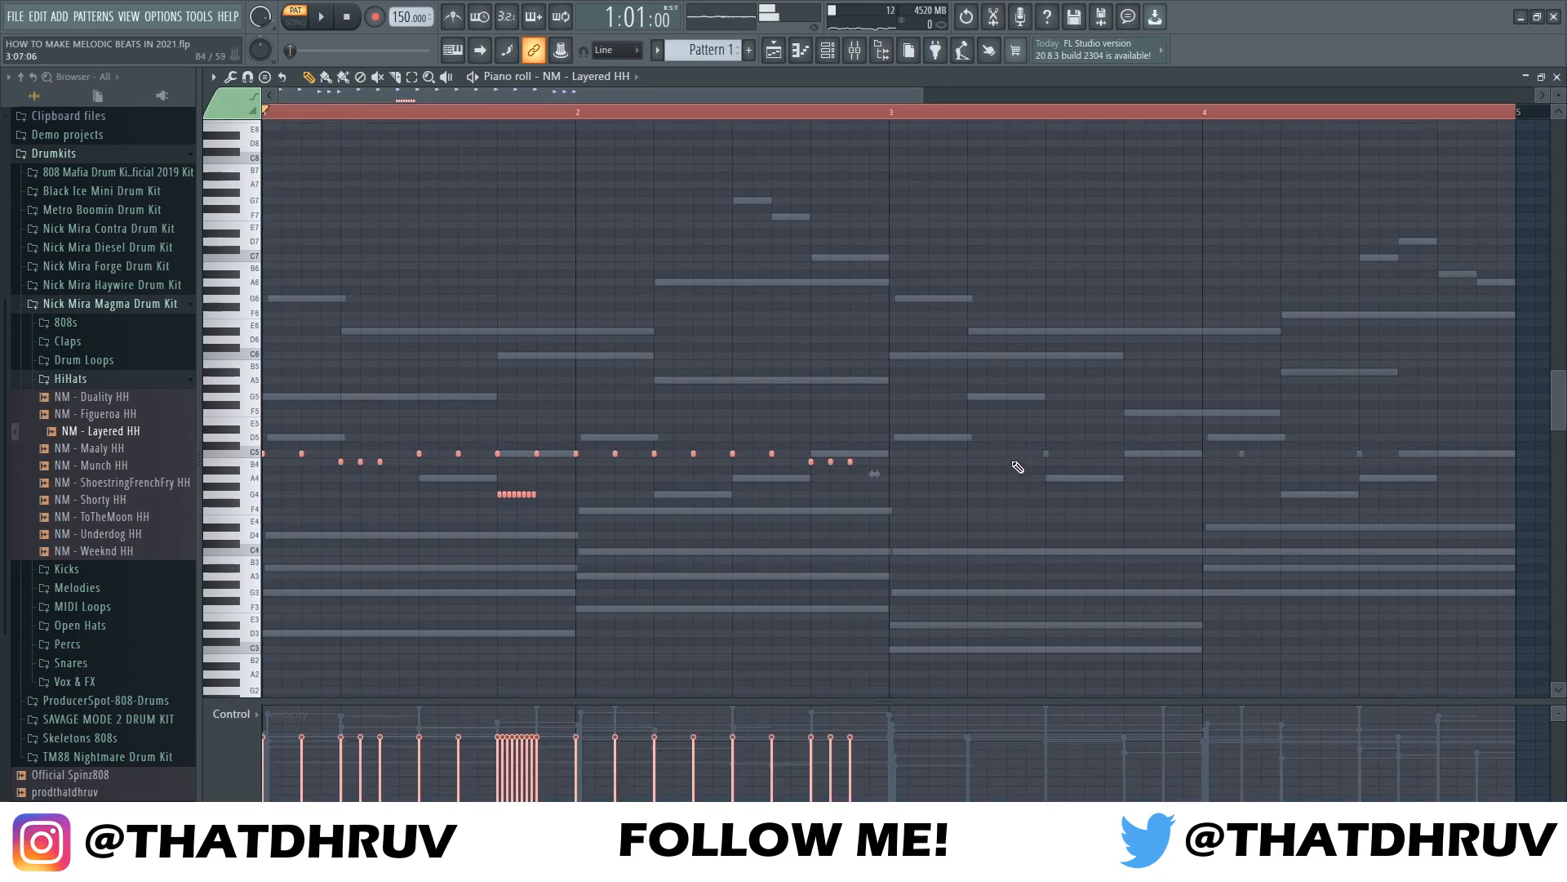
{"action": "left_click_drag", "start_coordinate": [536, 453], "coordinate": [1164, 460]}
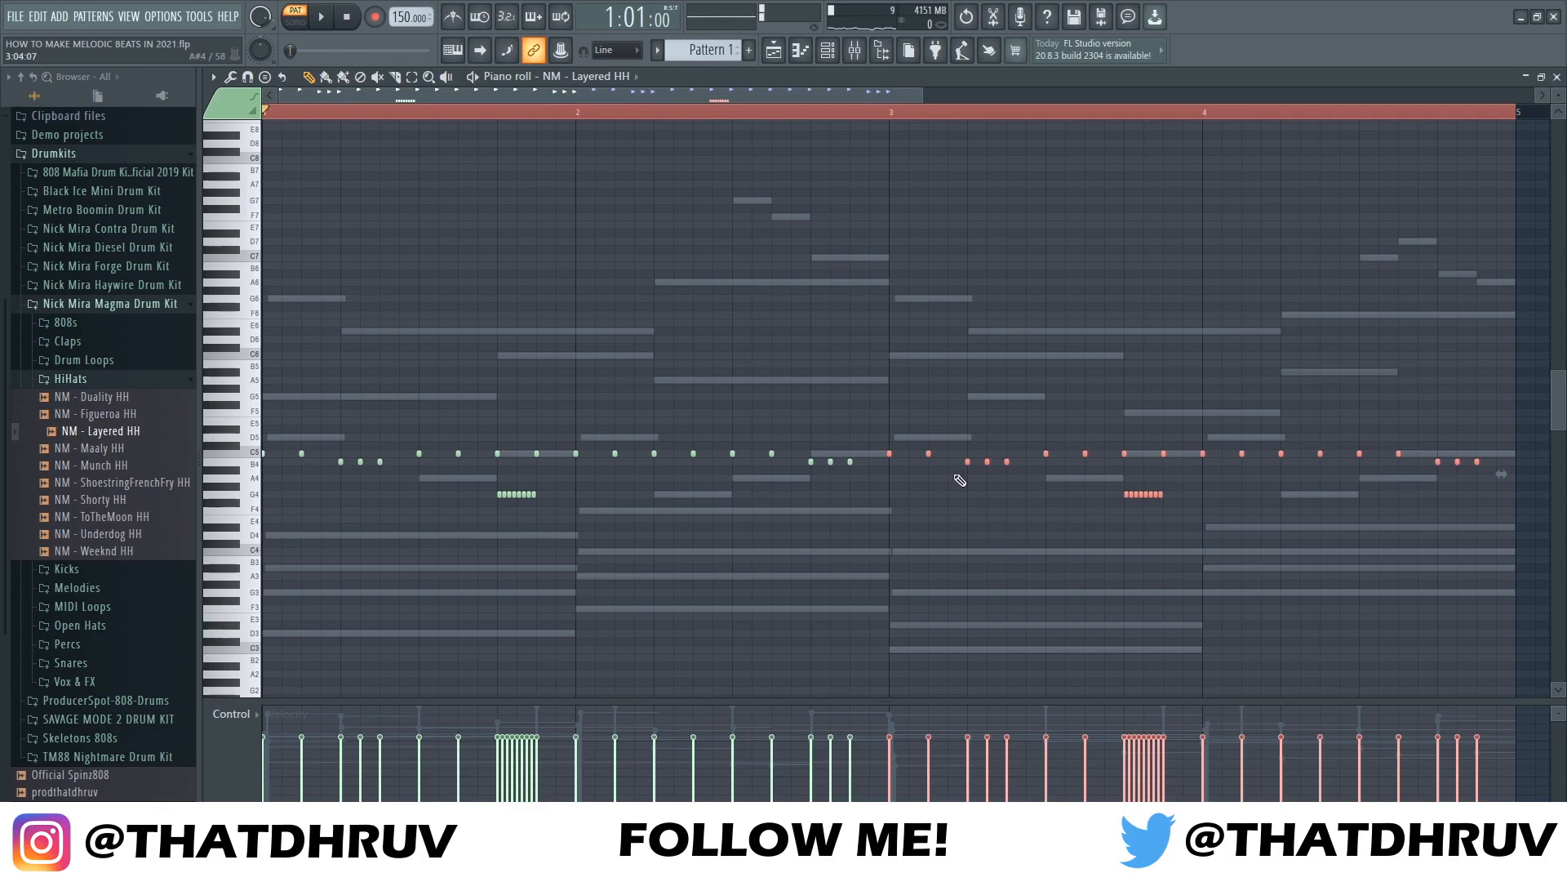
{"action": "left_click", "coordinate": [942, 419]}
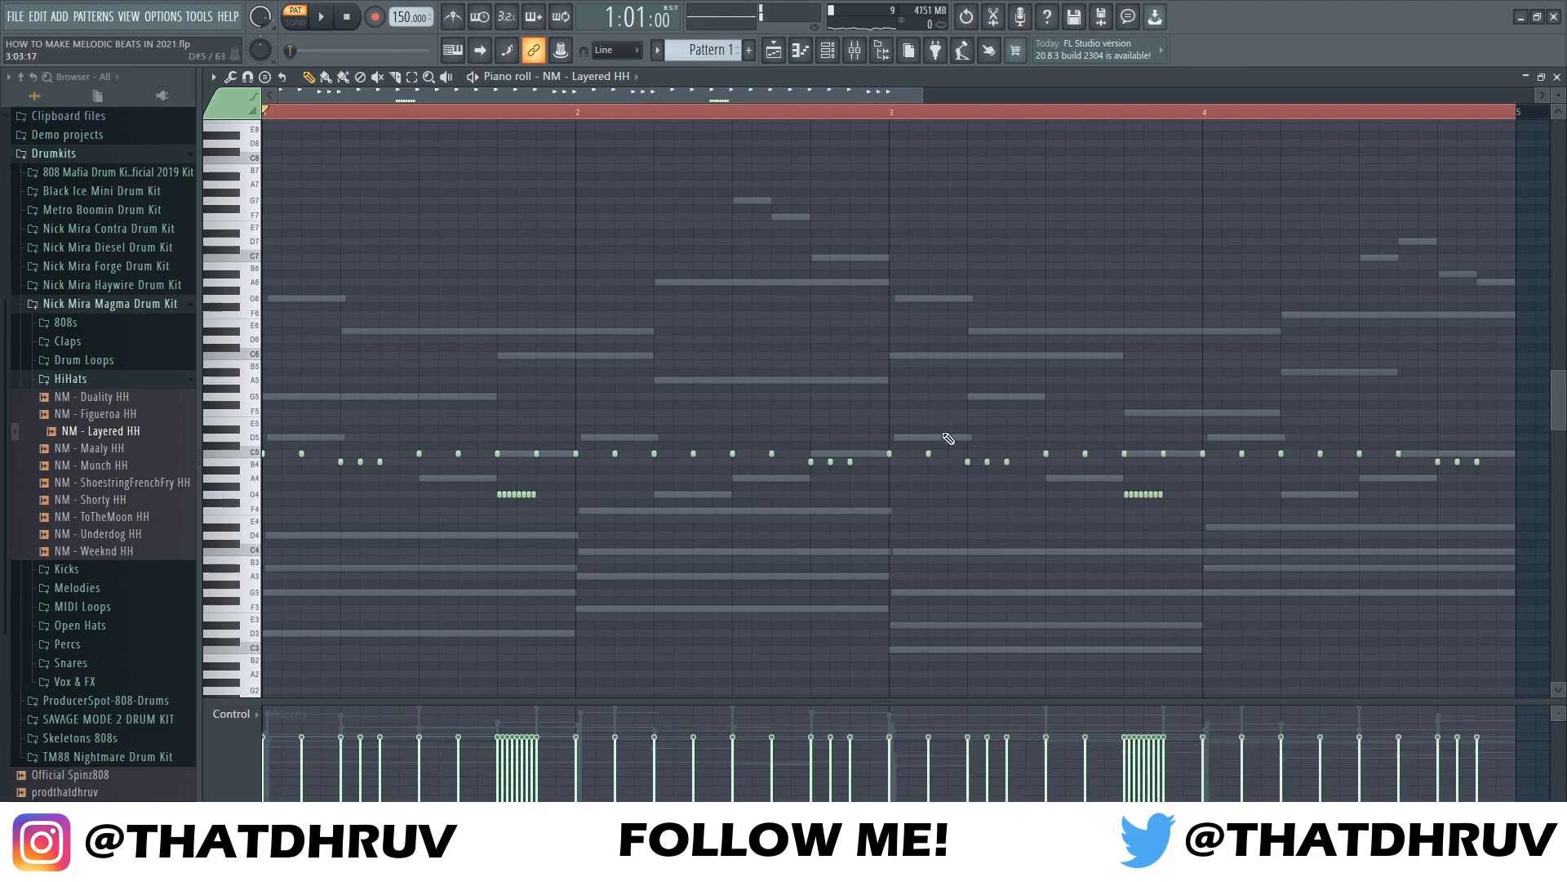
Replace the C5 hi-hat on step 3 of bar 3 with B4 hi-hats on steps 3 to 5 and audition the pattern
{"action": "left_click", "coordinate": [918, 453]}
{"action": "left_click_drag", "start_coordinate": [963, 461], "coordinate": [943, 461]}
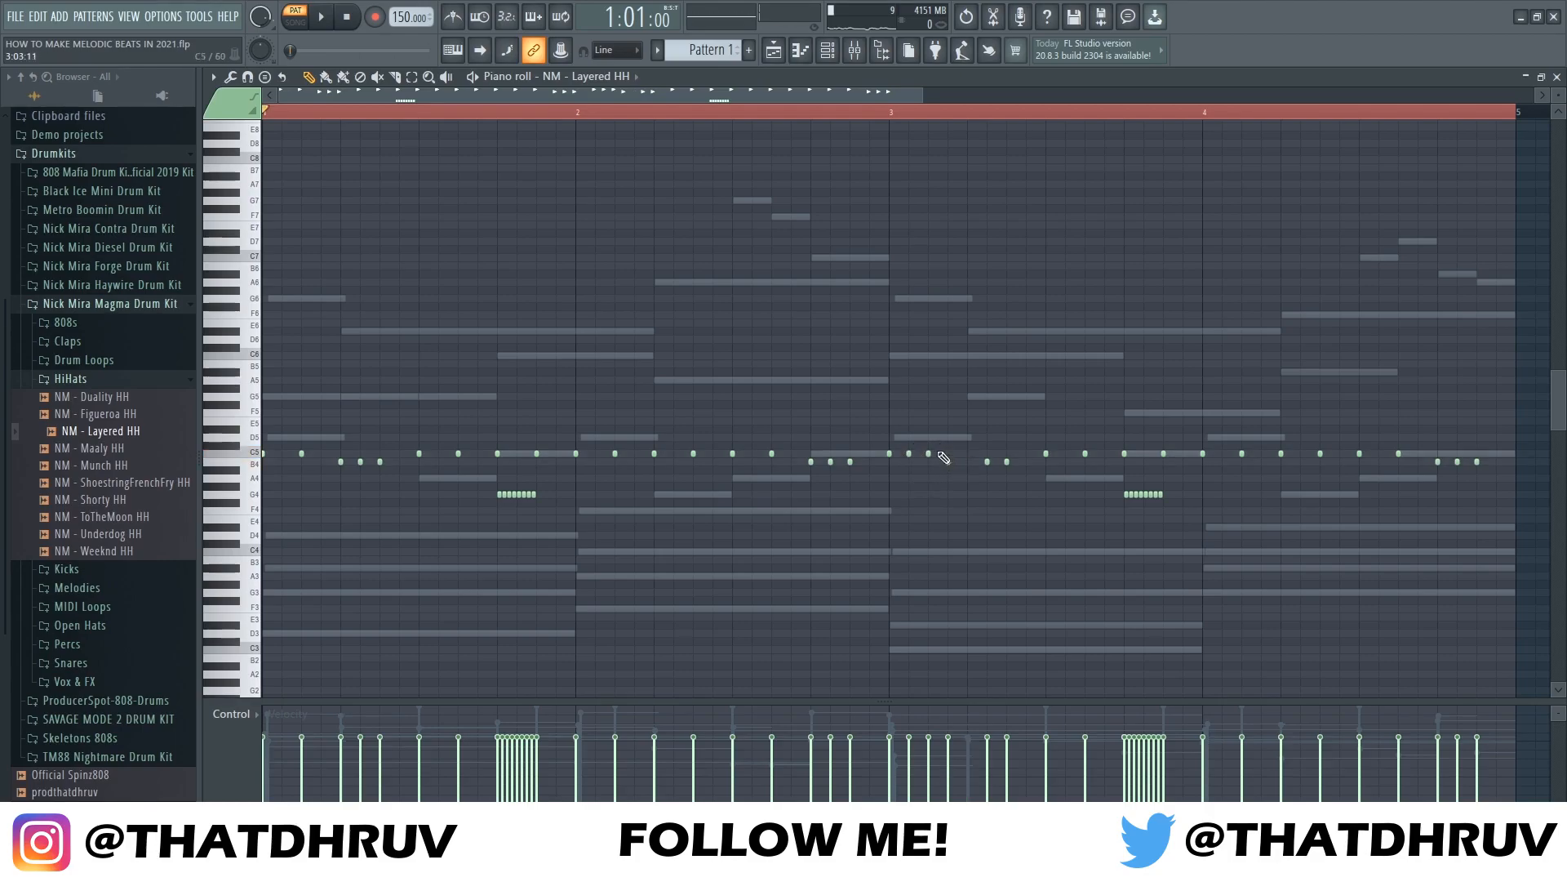
{"action": "left_click", "coordinate": [928, 461]}
{"action": "right_click", "coordinate": [928, 454]}
{"action": "left_click_drag", "start_coordinate": [909, 453], "coordinate": [972, 451]}
{"action": "left_click", "coordinate": [987, 461]}
{"action": "right_click", "coordinate": [909, 461]}
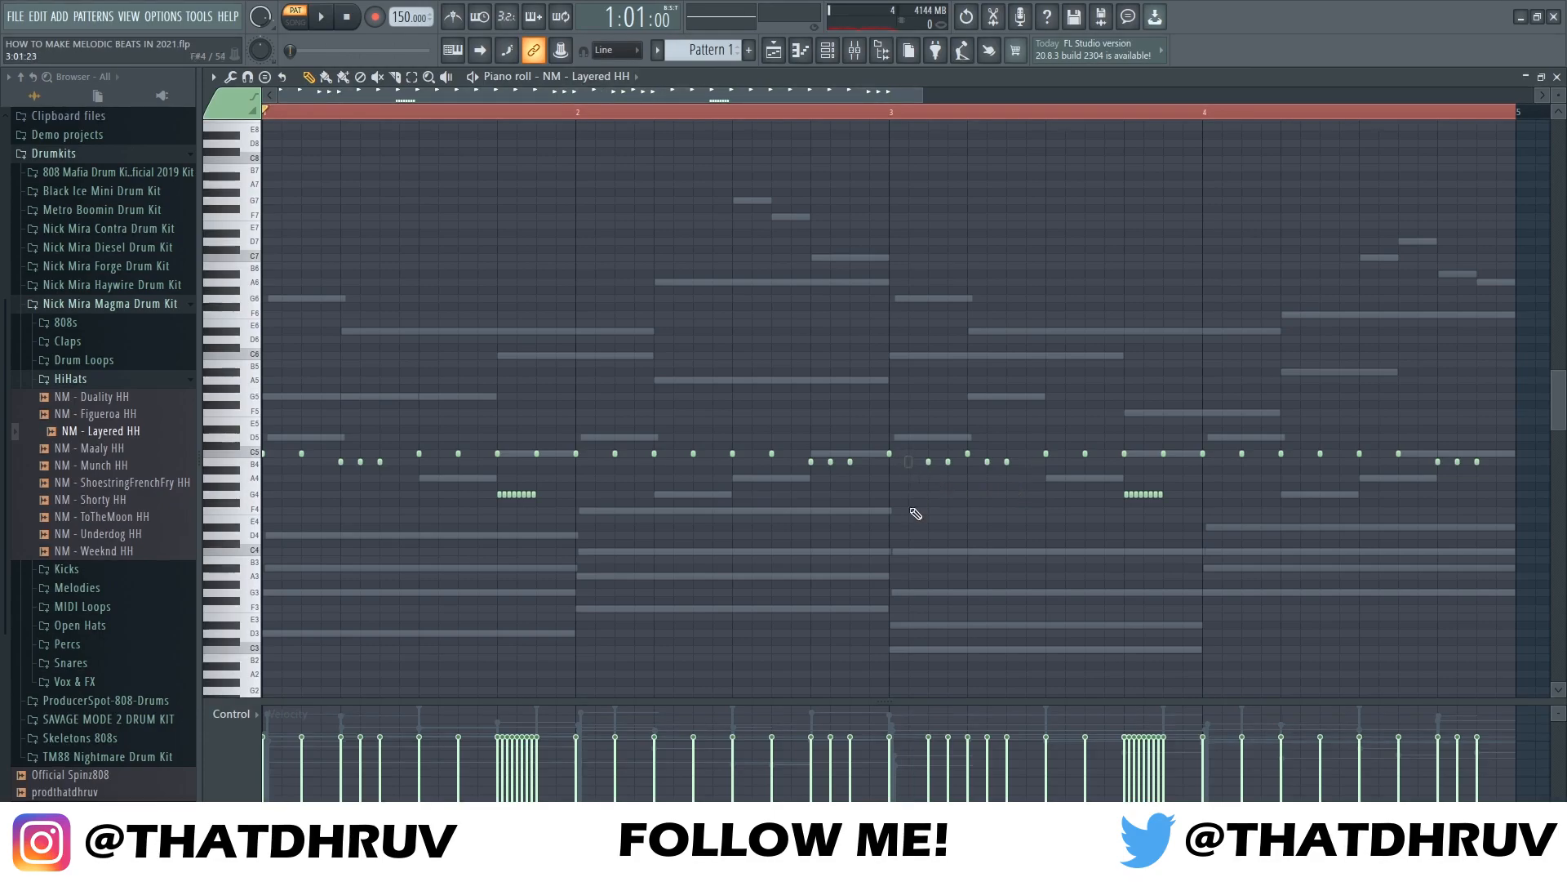
{"action": "key", "text": "space"}
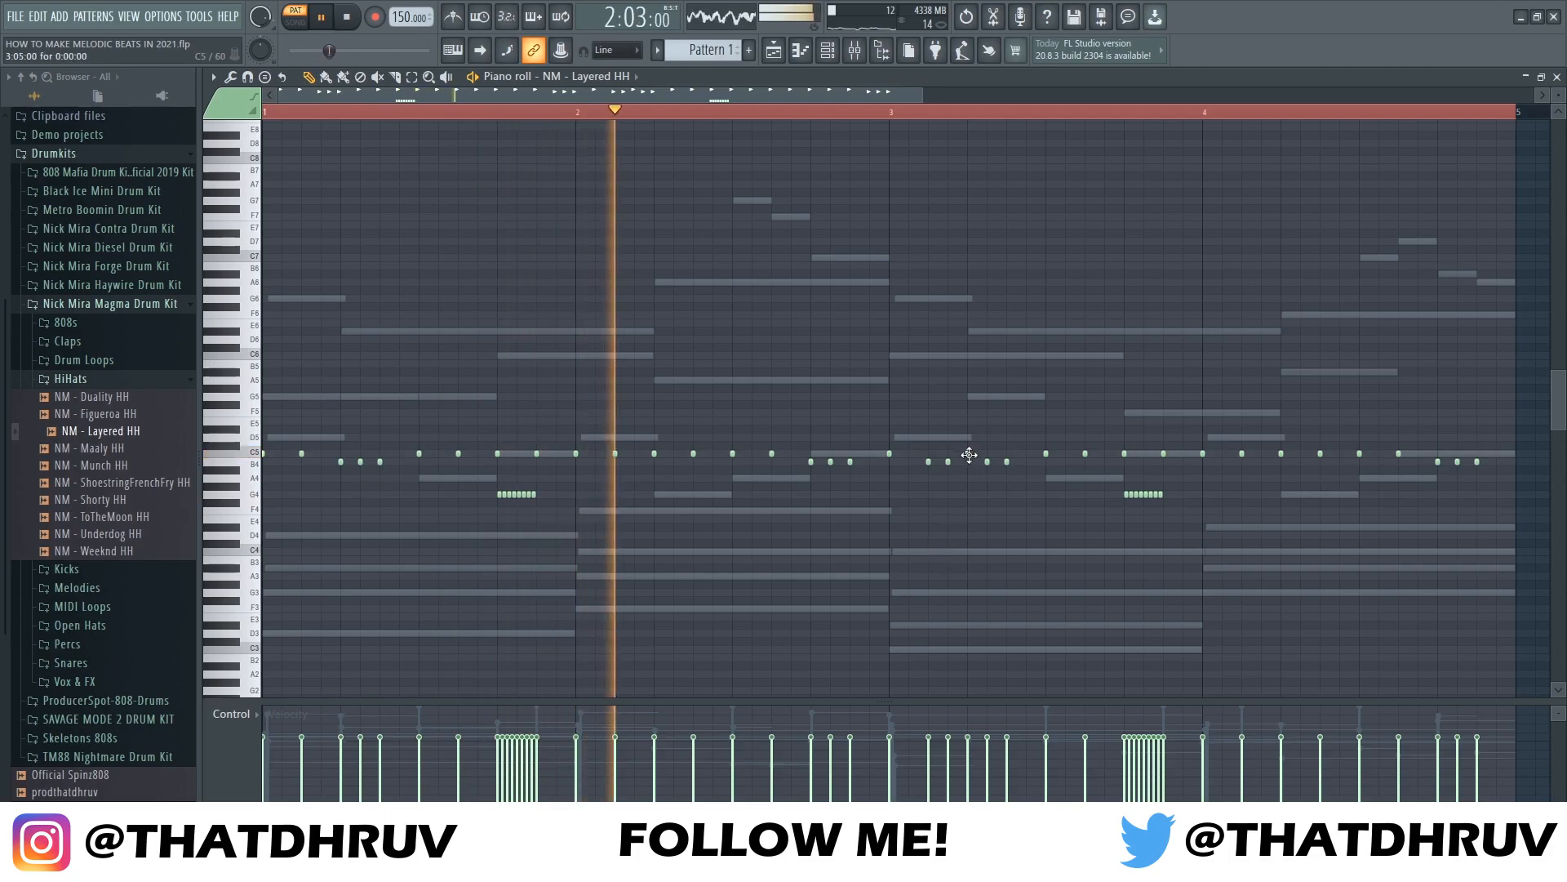
{"action": "key", "text": "space"}
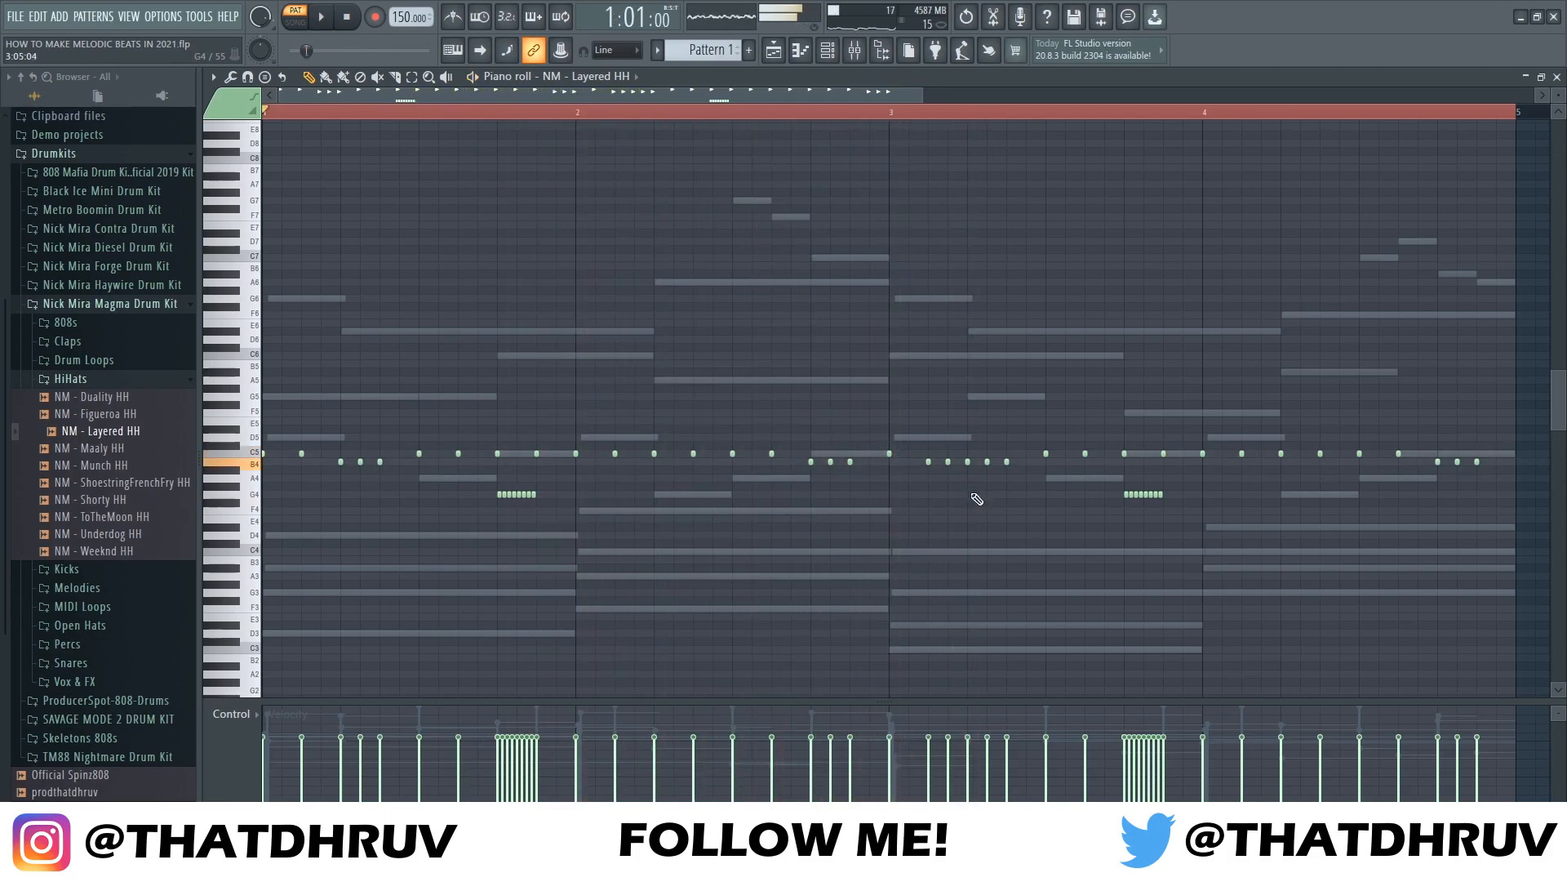
In bar 3, remove the step 6 hi-hat, raise step 7 to C5, put B4 hi-hats on steps 9 to 11 and play the pattern
{"action": "right_click", "coordinate": [987, 461]}
{"action": "left_click_drag", "start_coordinate": [1007, 461], "coordinate": [1083, 463]}
{"action": "left_click", "coordinate": [1065, 461]}
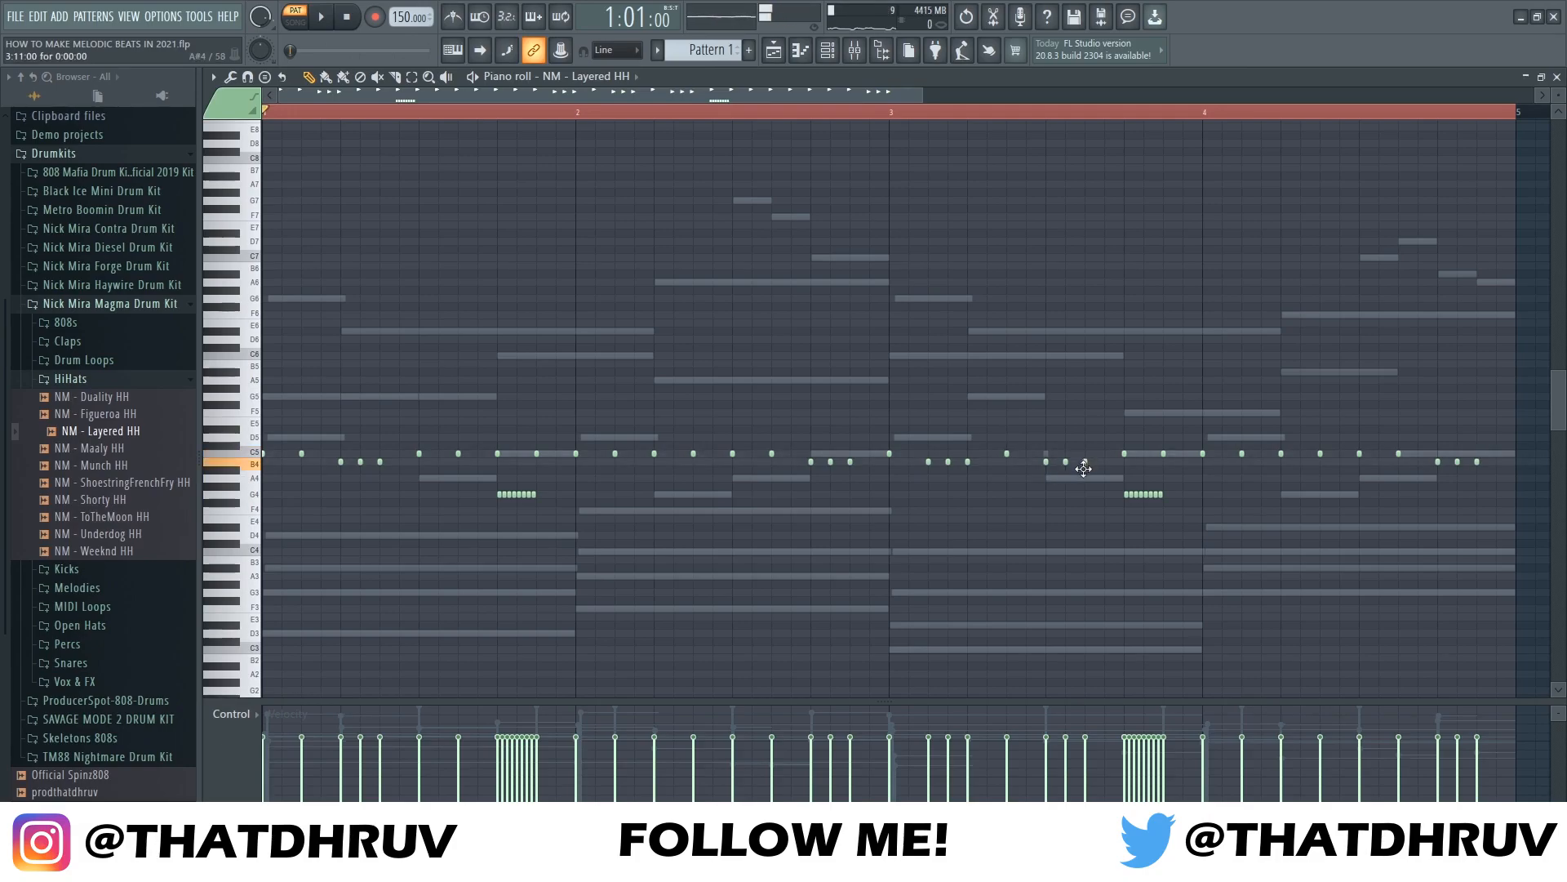
{"action": "key", "text": "space"}
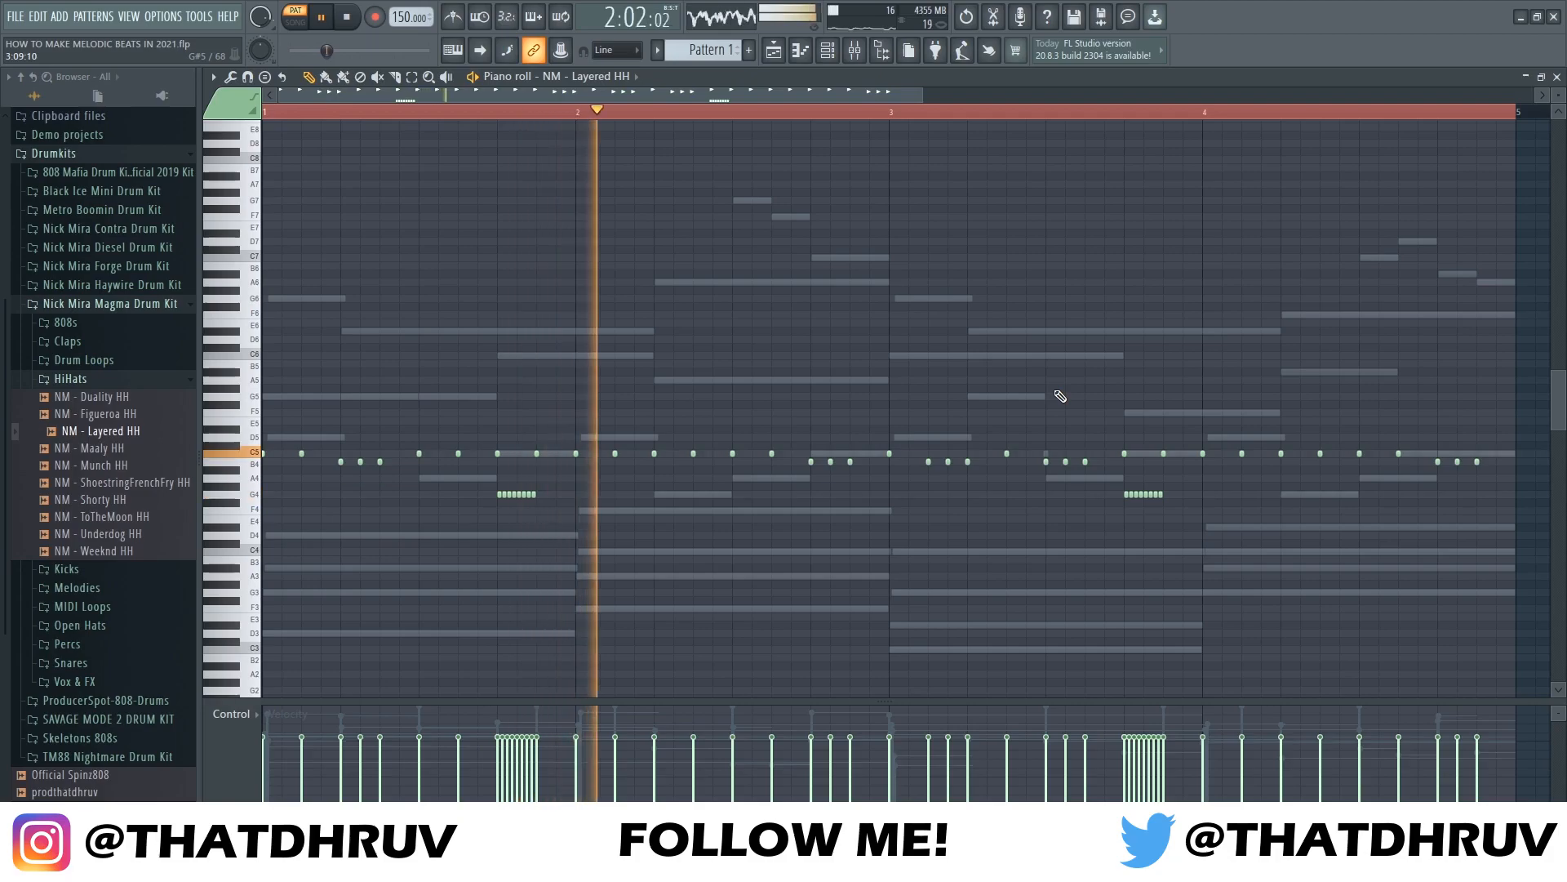
Delete the G4 hi-hat roll at the end of bar 3 and listen through the loop
{"action": "left_click_drag", "start_coordinate": [1114, 484], "coordinate": [1174, 508]}
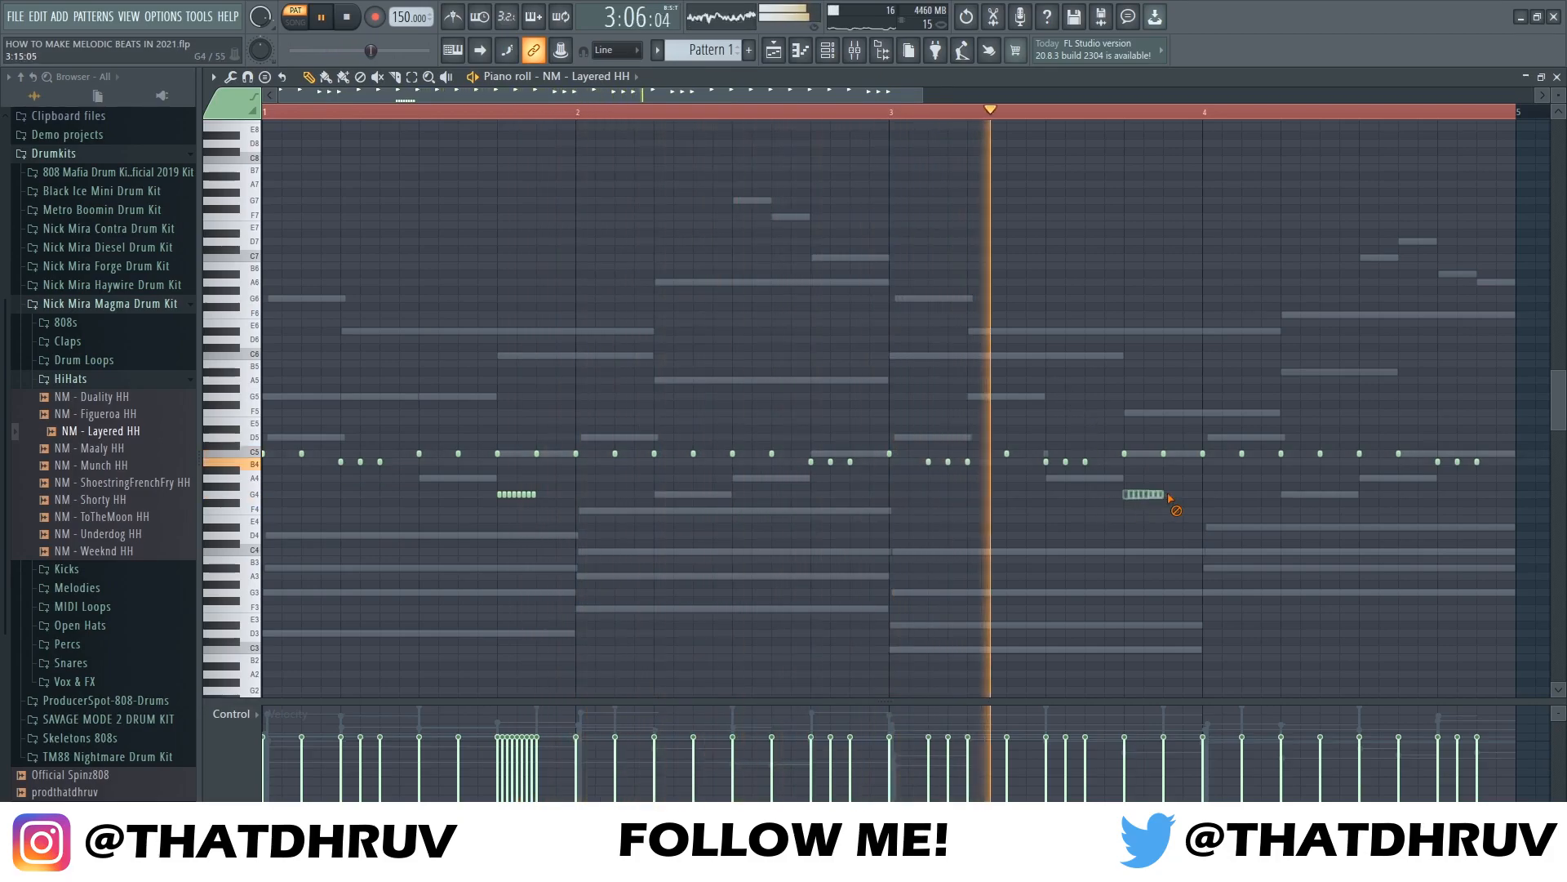
{"action": "key", "text": "Delete"}
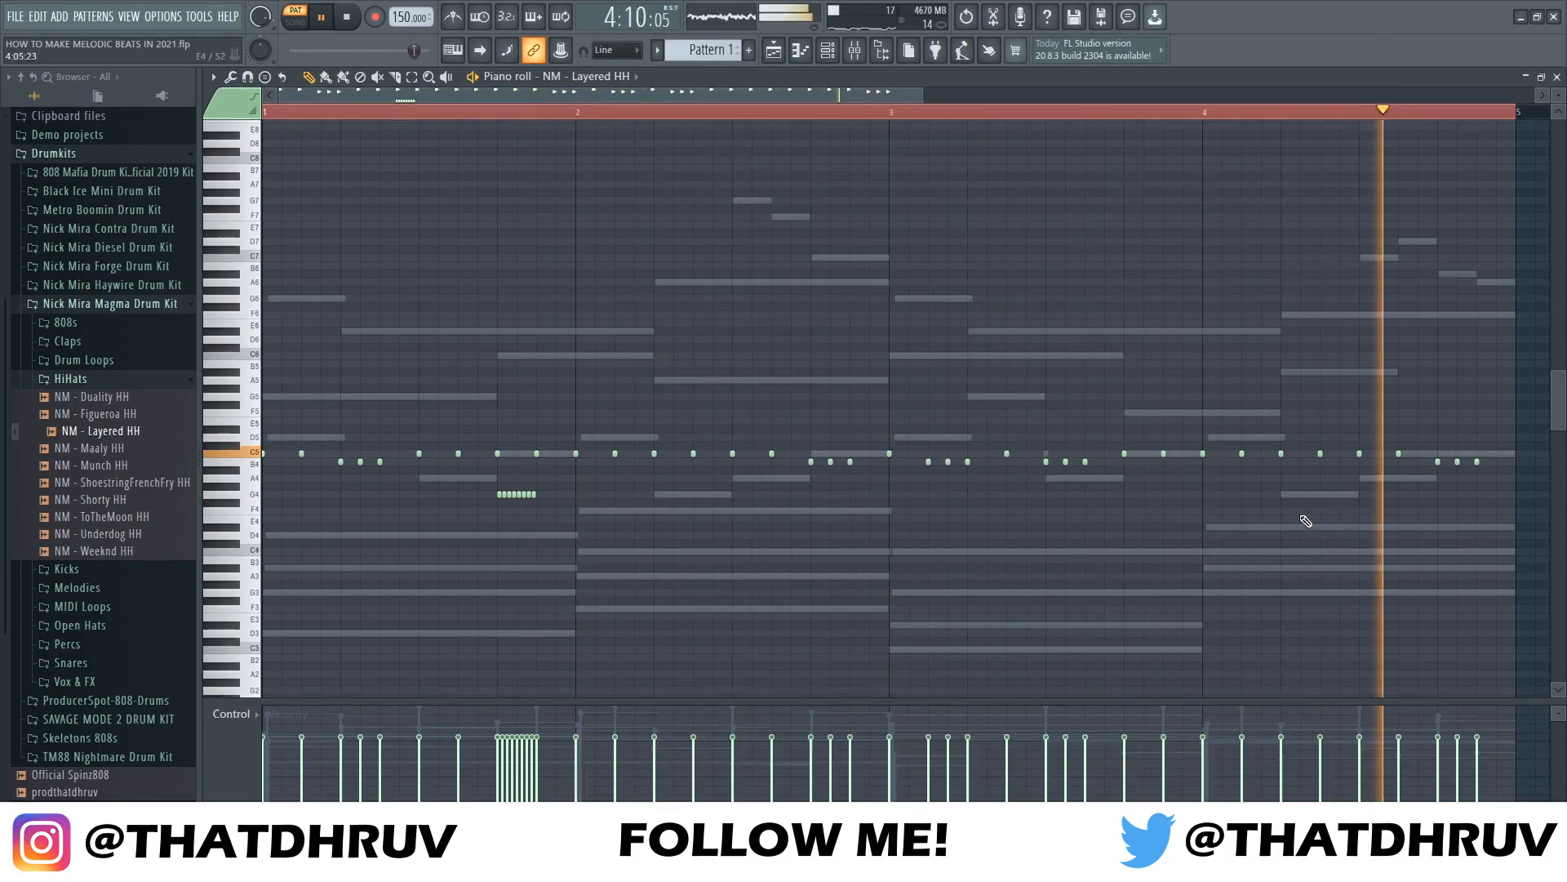
{"action": "key", "text": "space"}
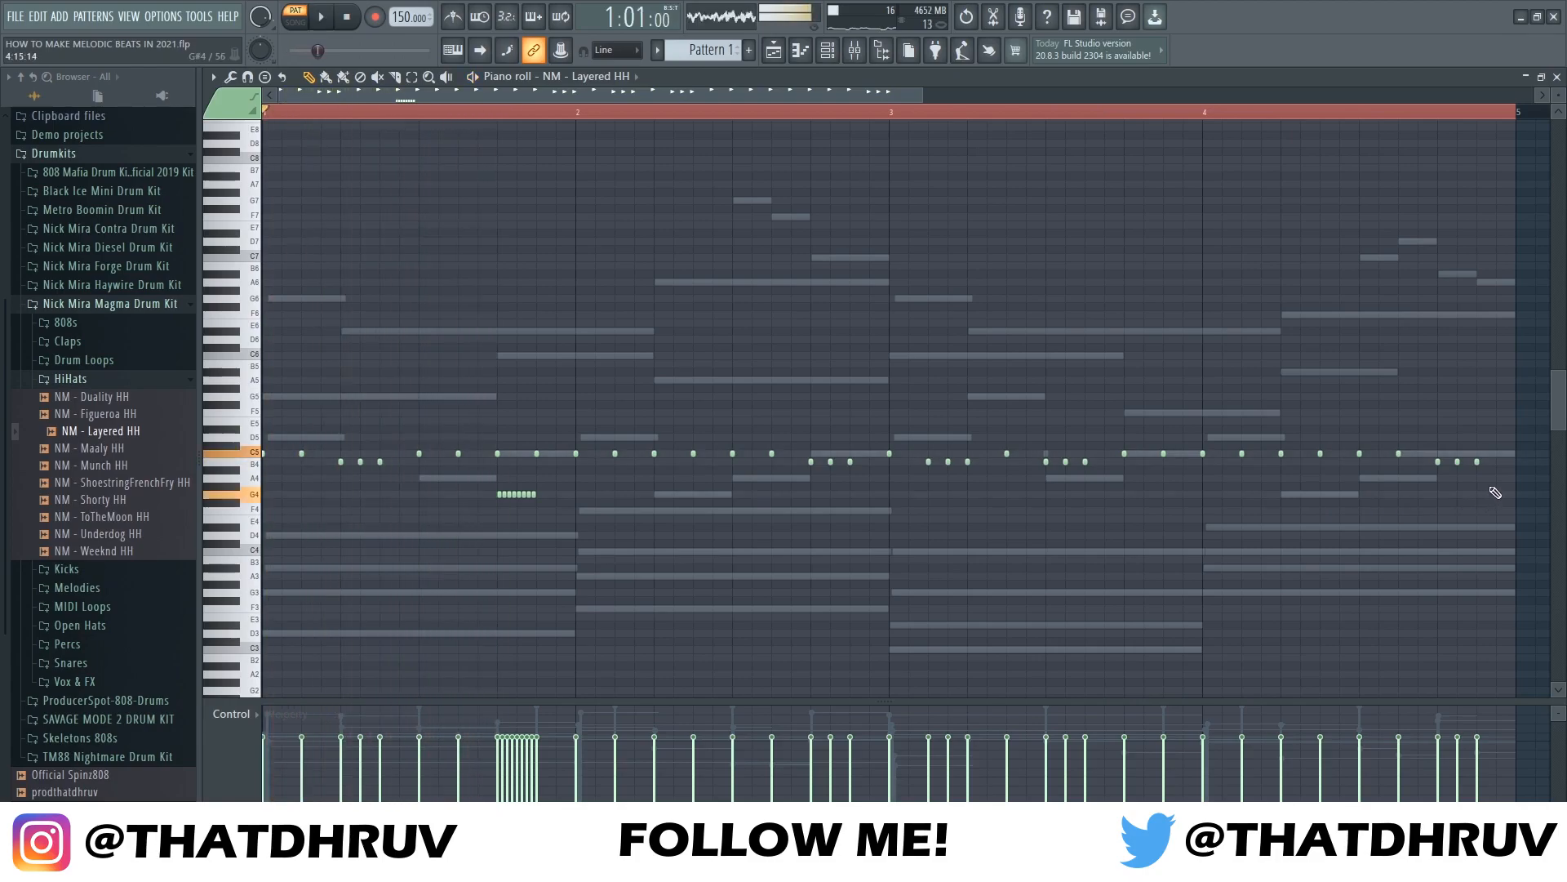
Replace the three B4 hi-hats at the end of bar 4 with two-step notes: A4 on step 13 and G4 on step 15
{"action": "right_click", "coordinate": [1477, 462]}
{"action": "right_click", "coordinate": [1458, 461]}
{"action": "right_click", "coordinate": [1437, 462]}
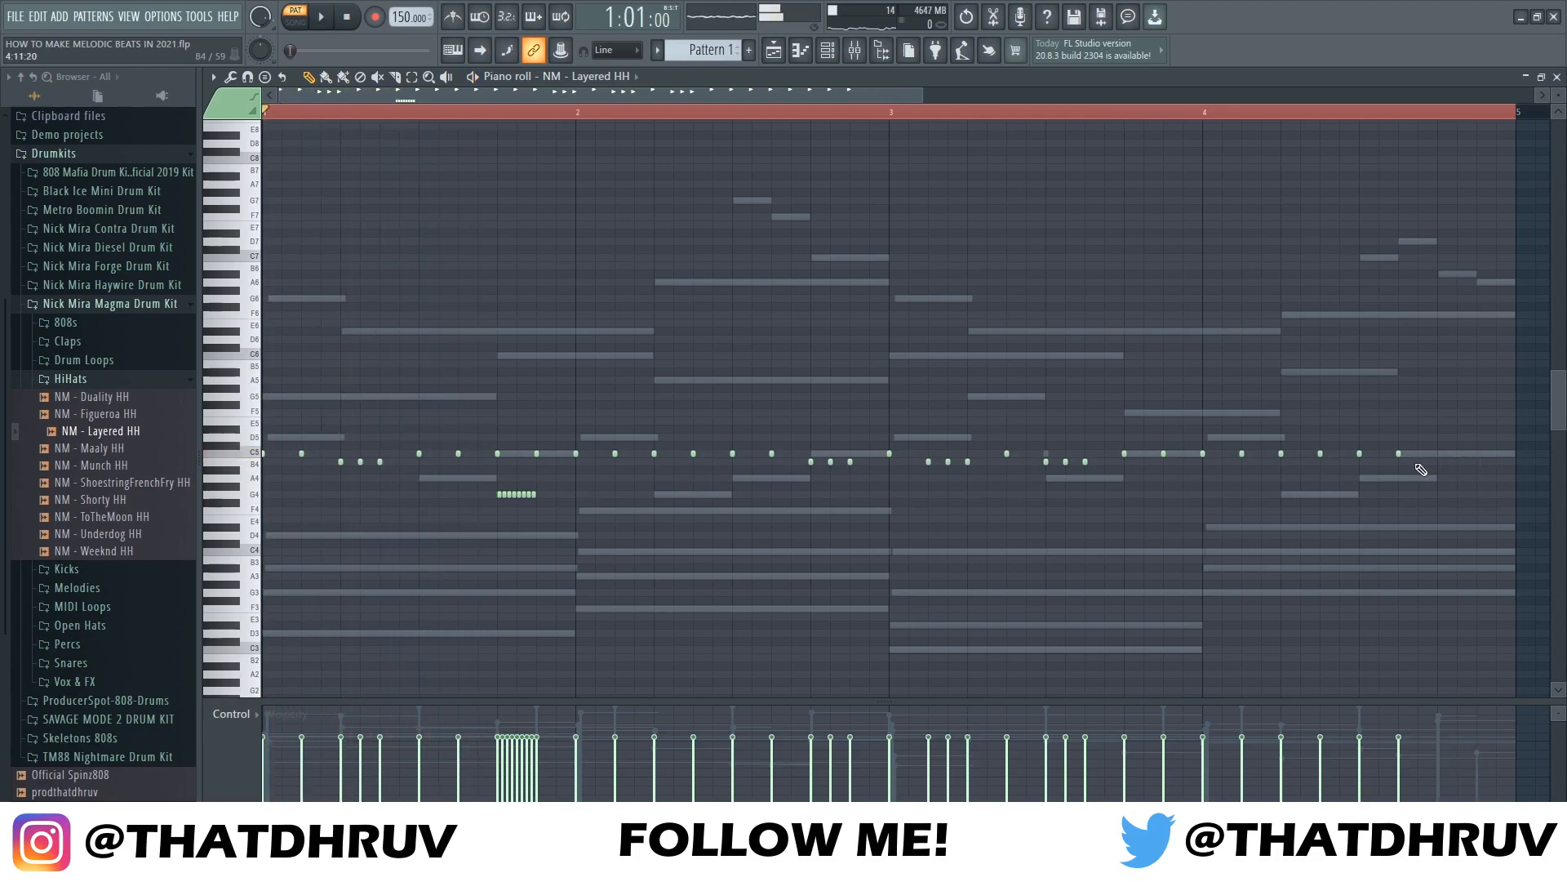
{"action": "left_click", "coordinate": [1438, 478]}
{"action": "left_click", "coordinate": [1477, 495]}
{"action": "left_click_drag", "start_coordinate": [1461, 477], "coordinate": [1426, 488]}
{"action": "left_click_drag", "start_coordinate": [1431, 475], "coordinate": [1512, 496]}
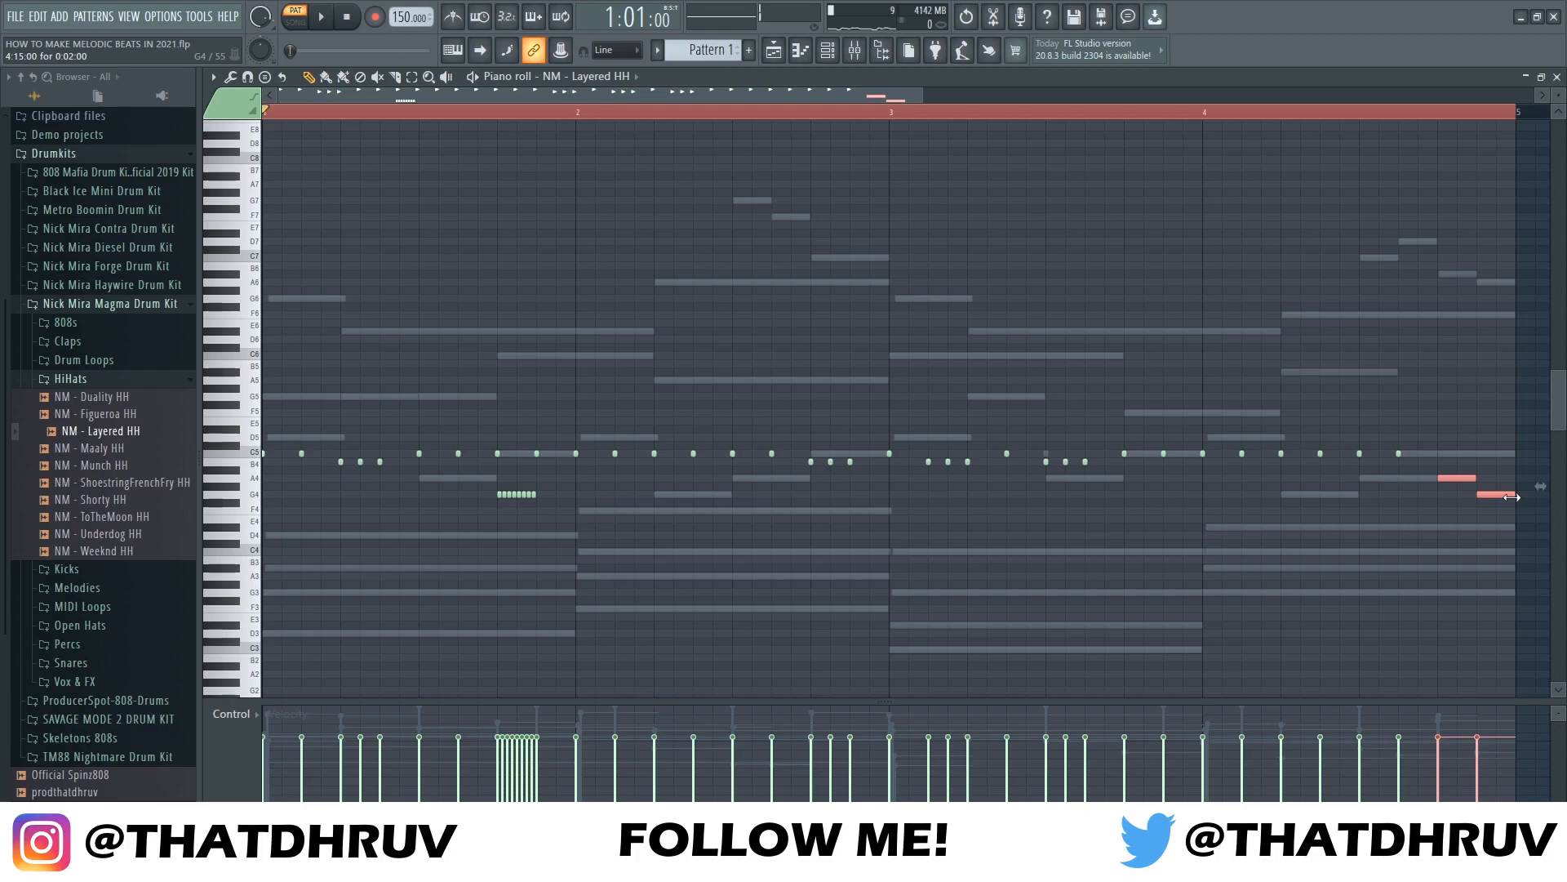
Chop the A4 and G4 notes in bar 4 into rolls, delete the last two hits of each roll and play the pattern
{"action": "key", "text": "alt+u"}
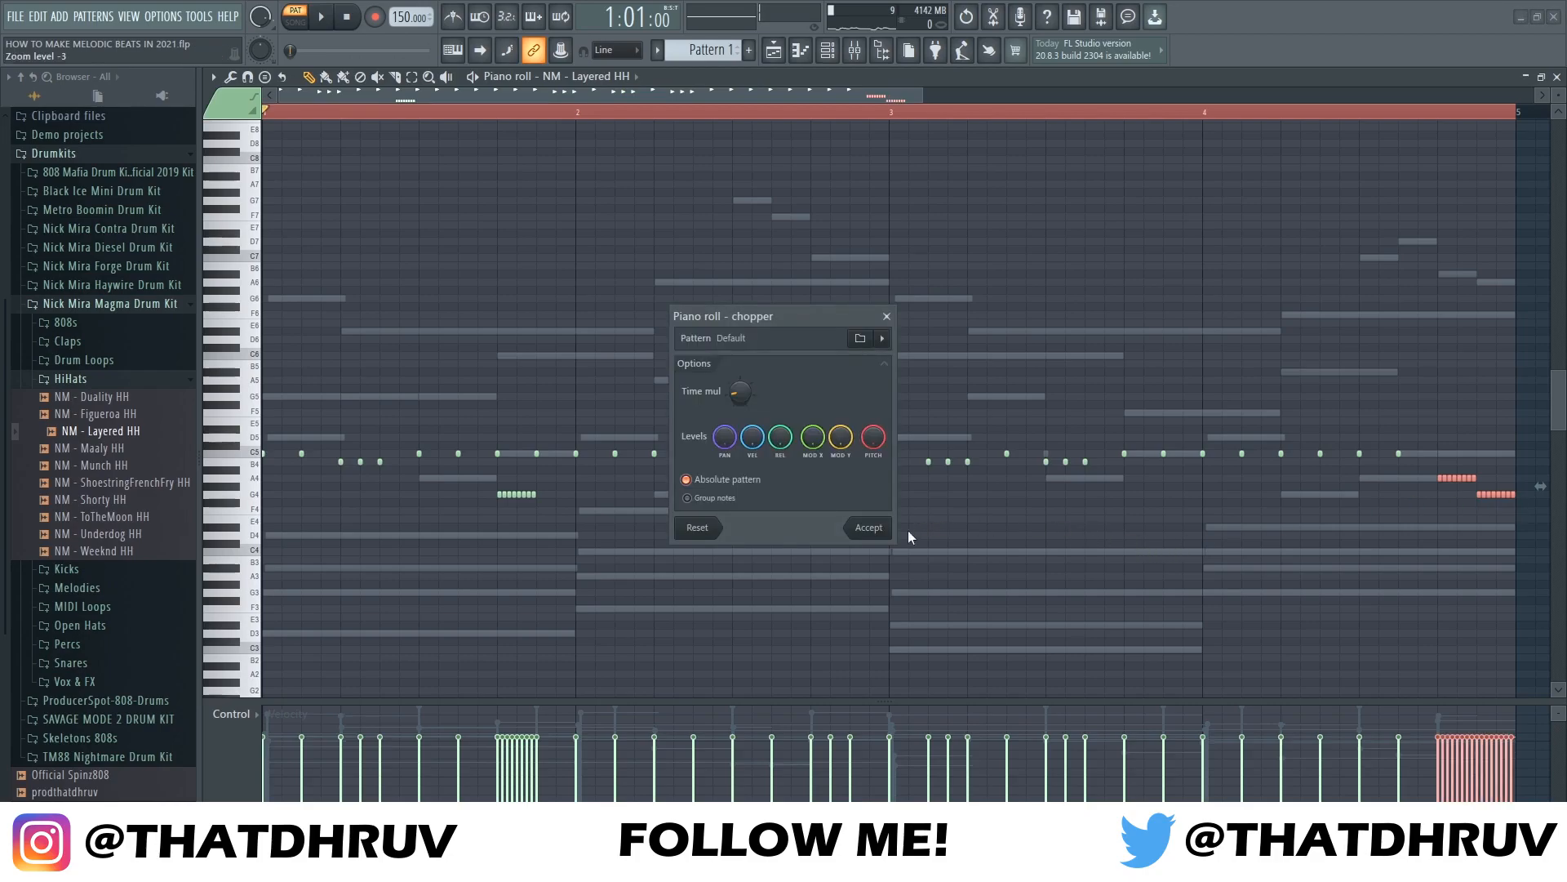
{"action": "left_click", "coordinate": [874, 529]}
{"action": "left_click", "coordinate": [1487, 477], "text": "ctrl"}
{"action": "right_click", "coordinate": [1472, 480]}
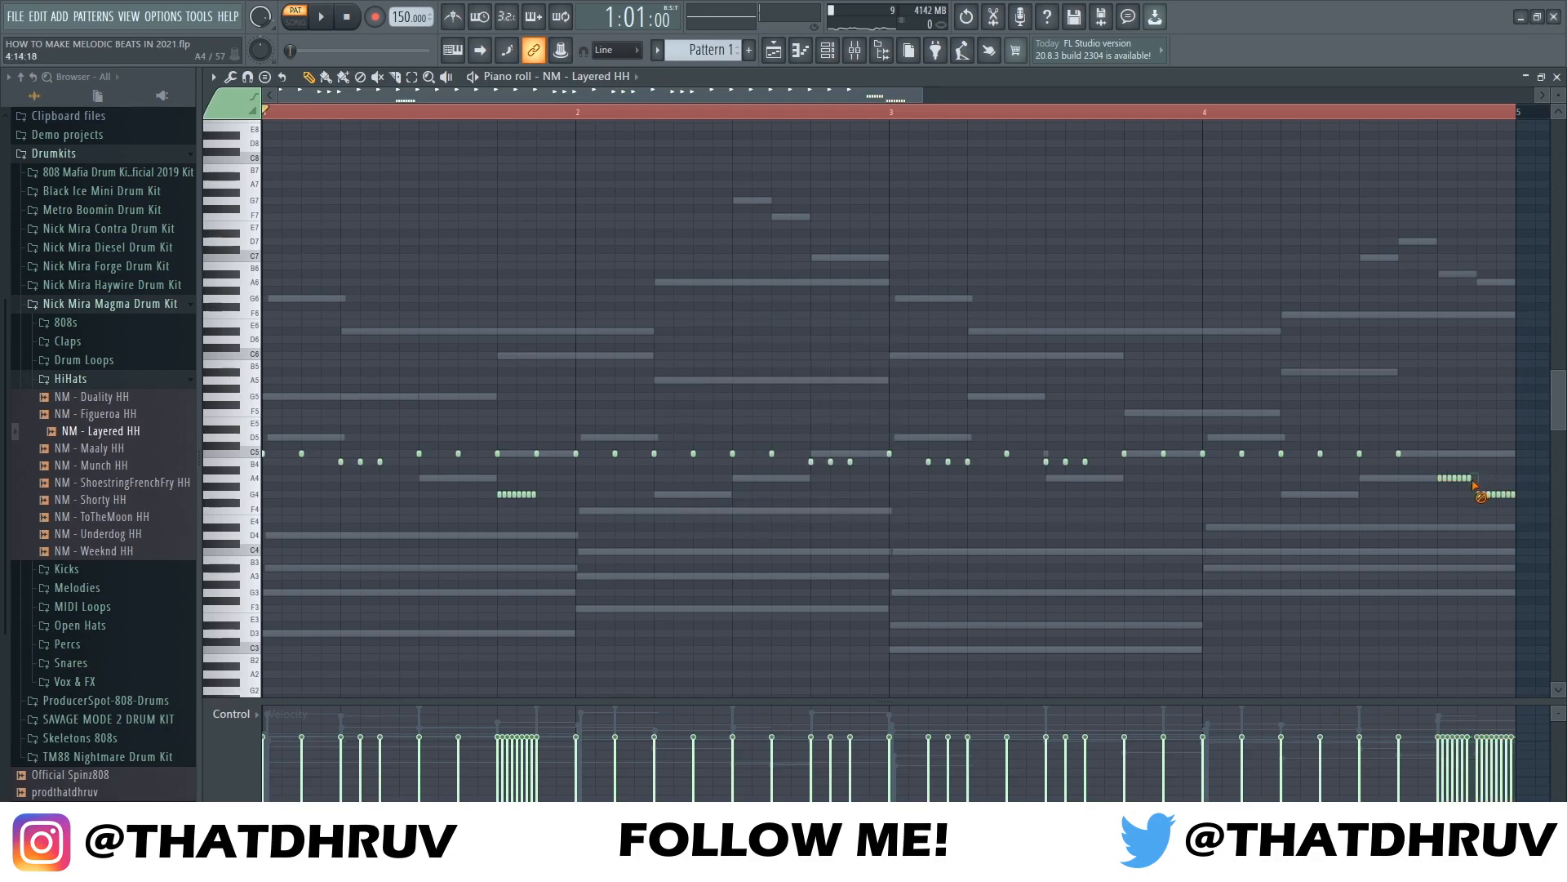
{"action": "right_click", "coordinate": [1468, 478]}
{"action": "right_click", "coordinate": [1512, 494]}
{"action": "right_click", "coordinate": [1507, 494]}
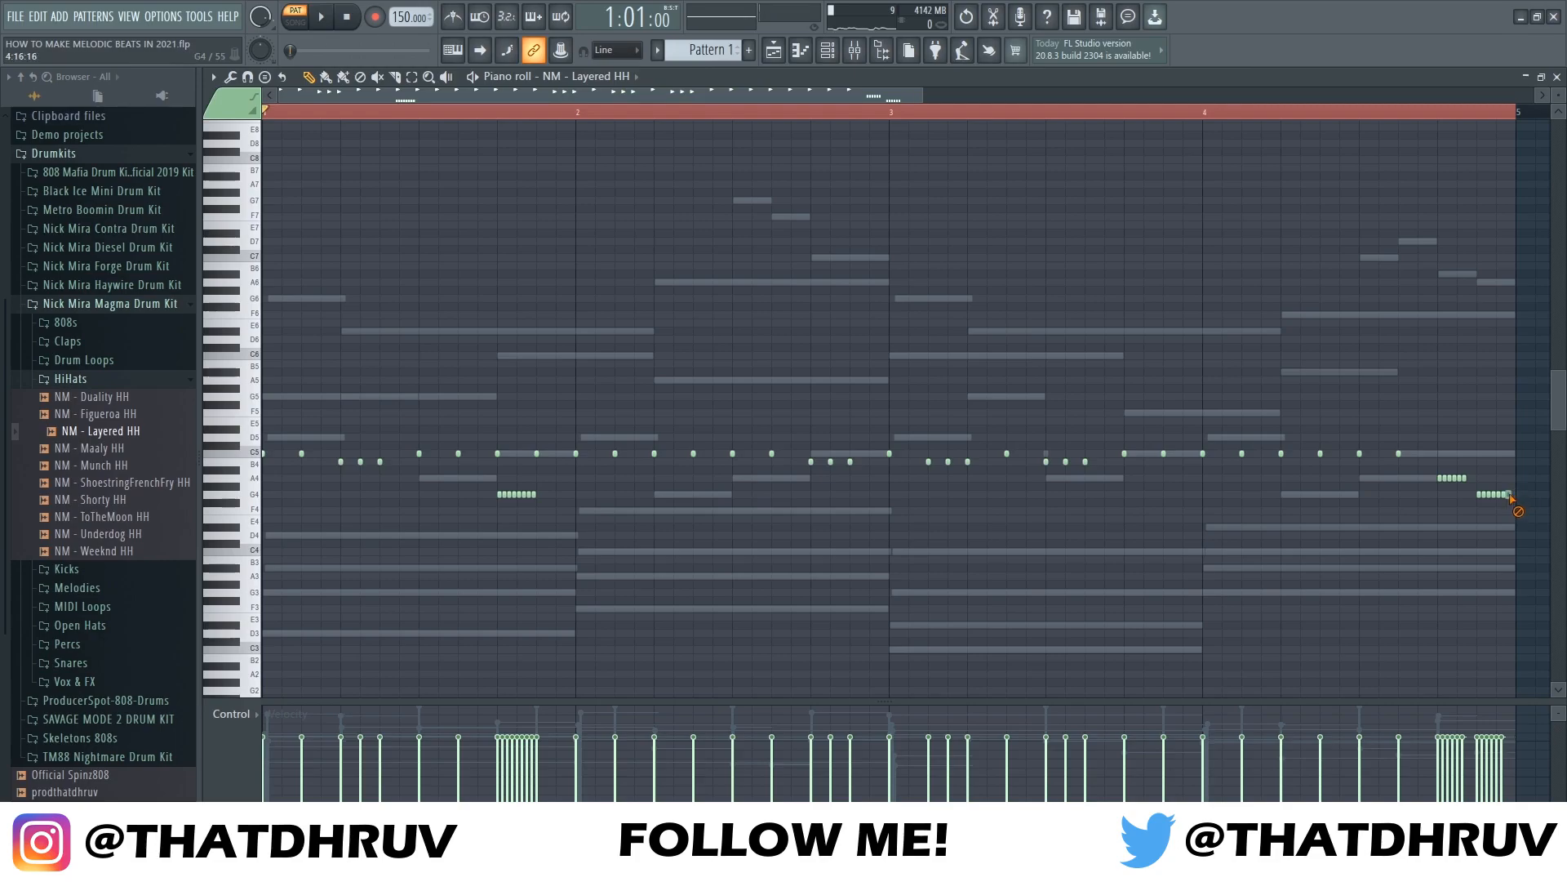
{"action": "key", "text": "space"}
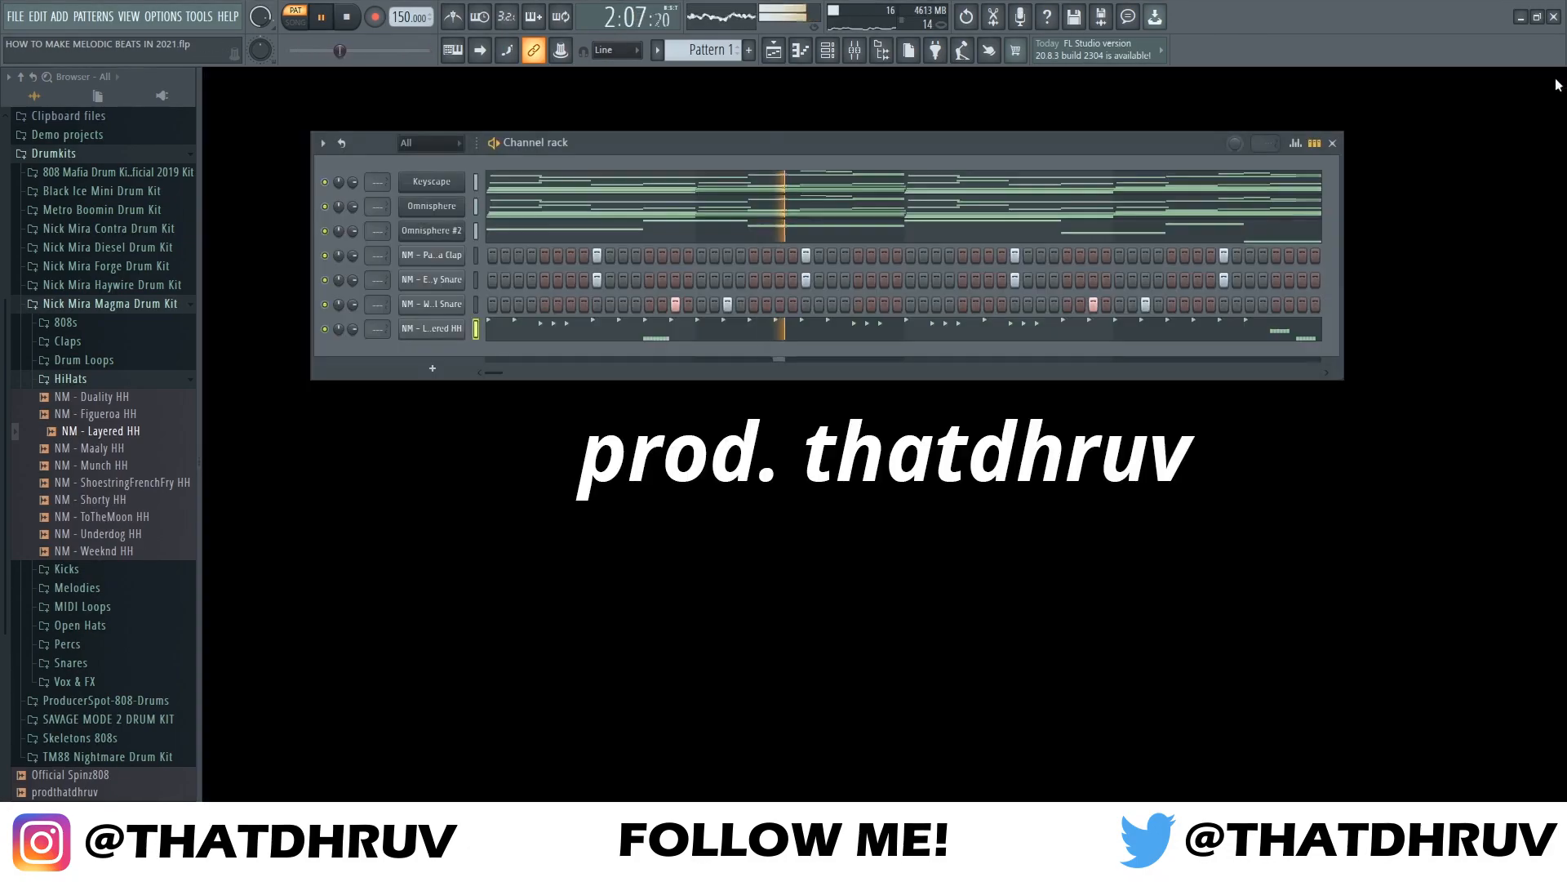
{"action": "key", "text": "space"}
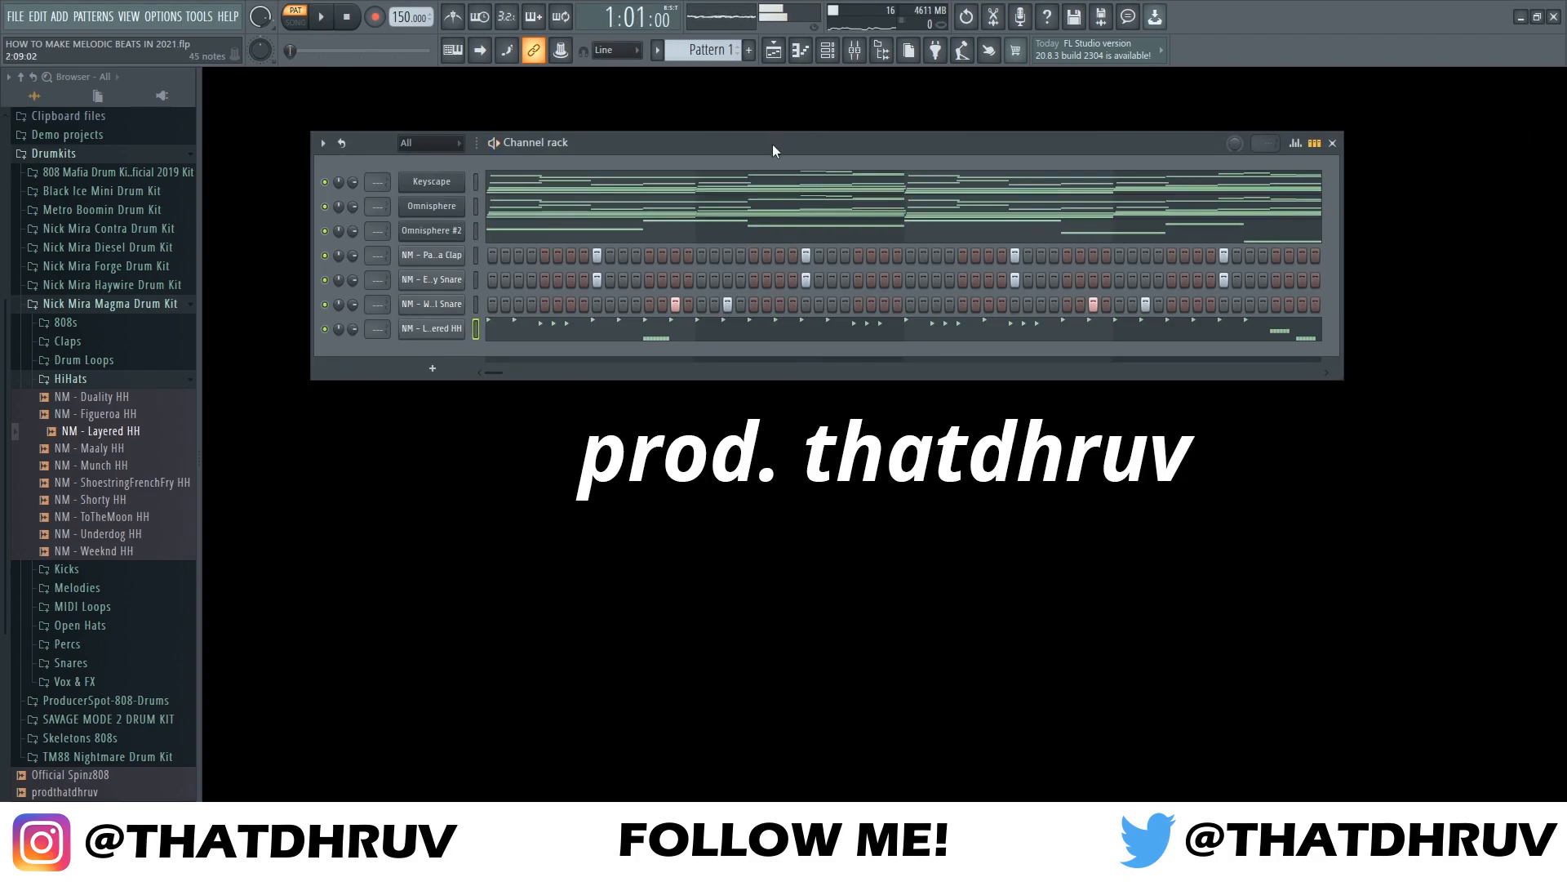
Preview 808 samples in the Magma kit and add NM - Love 808 as a new channel below the hi-hats
{"action": "left_click_drag", "start_coordinate": [773, 144], "coordinate": [784, 141]}
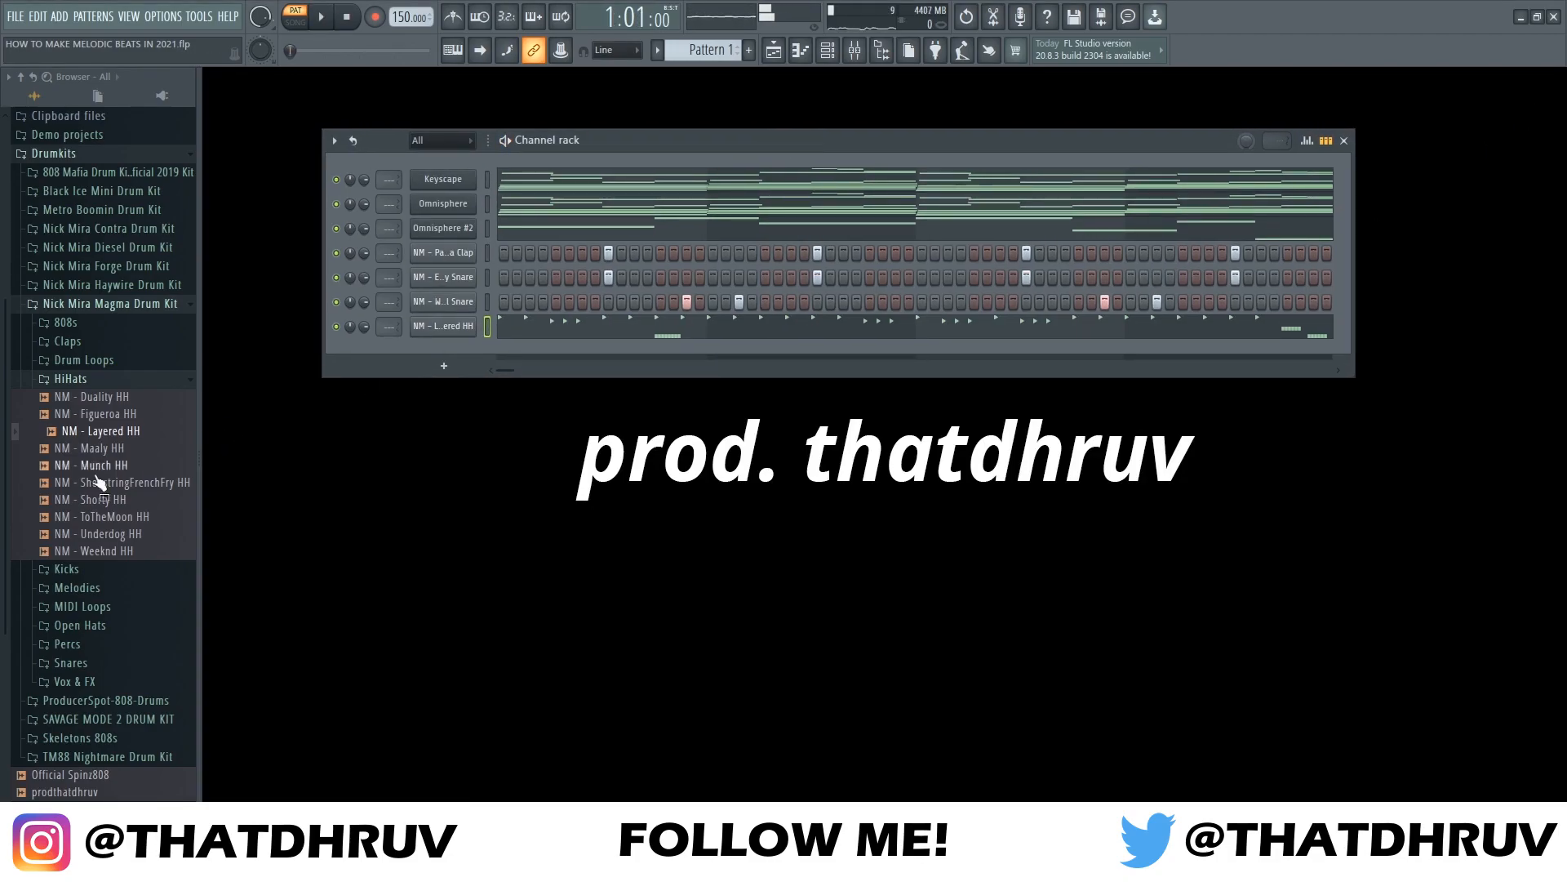
{"action": "left_click", "coordinate": [95, 327]}
{"action": "left_click", "coordinate": [124, 444]}
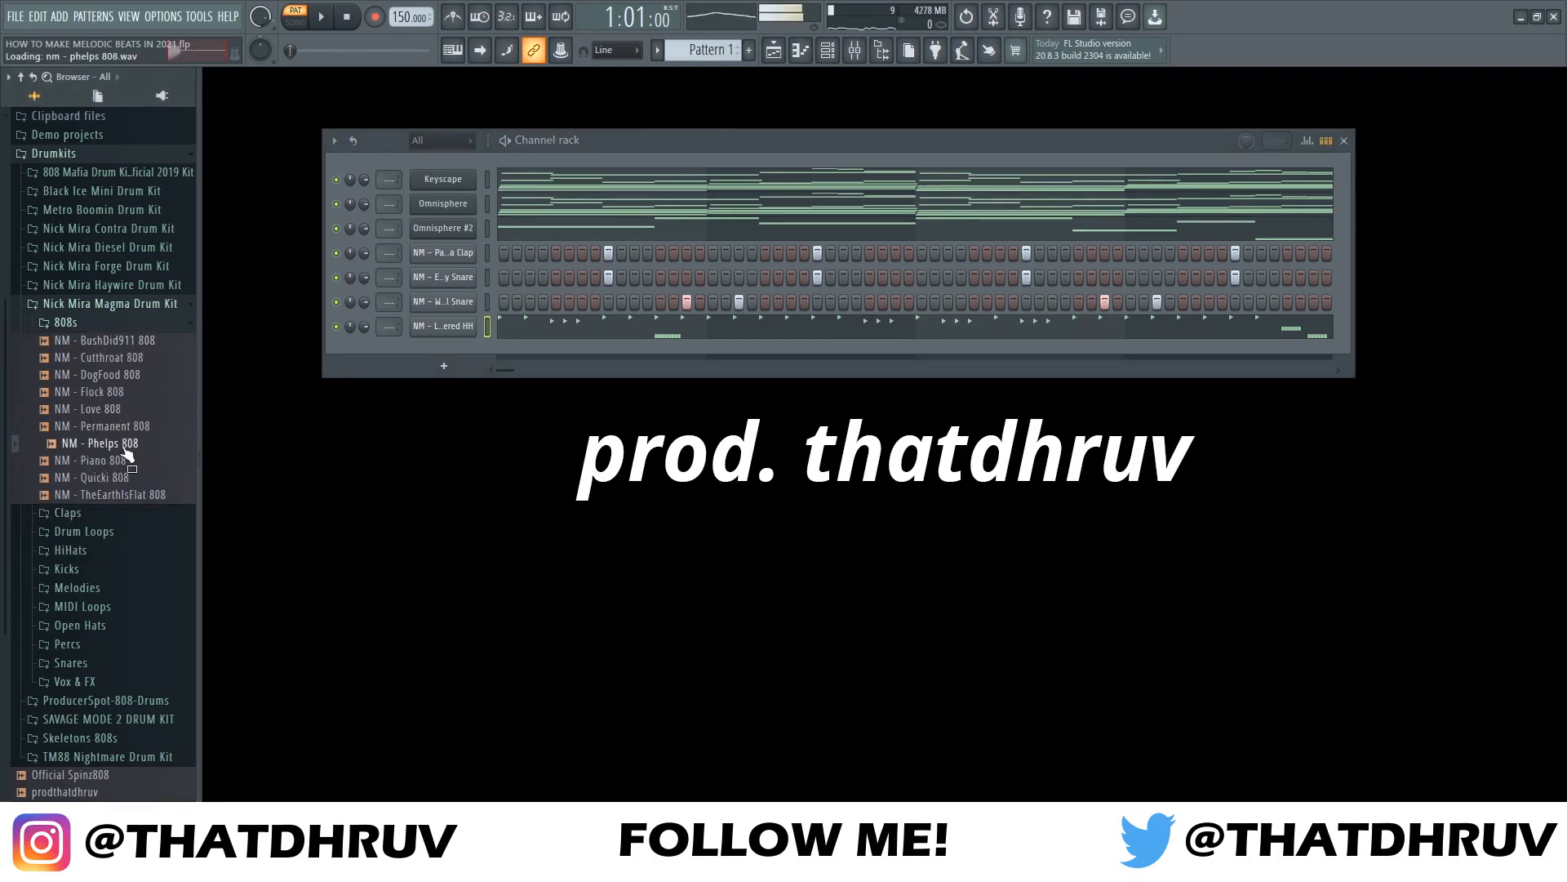
{"action": "left_click", "coordinate": [118, 410]}
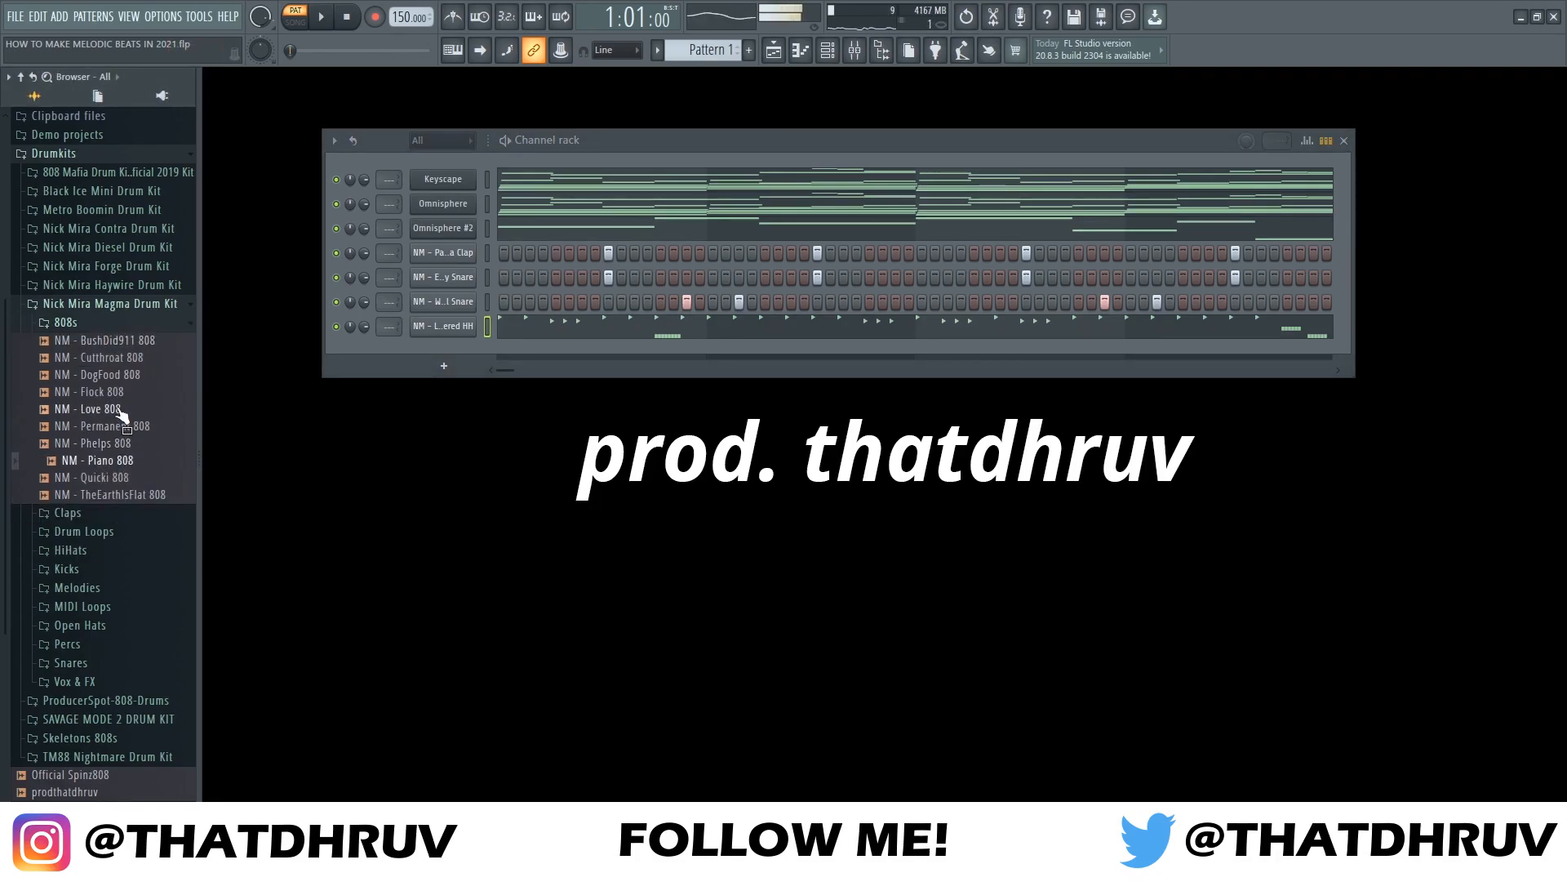
{"action": "left_click_drag", "start_coordinate": [105, 417], "coordinate": [433, 351]}
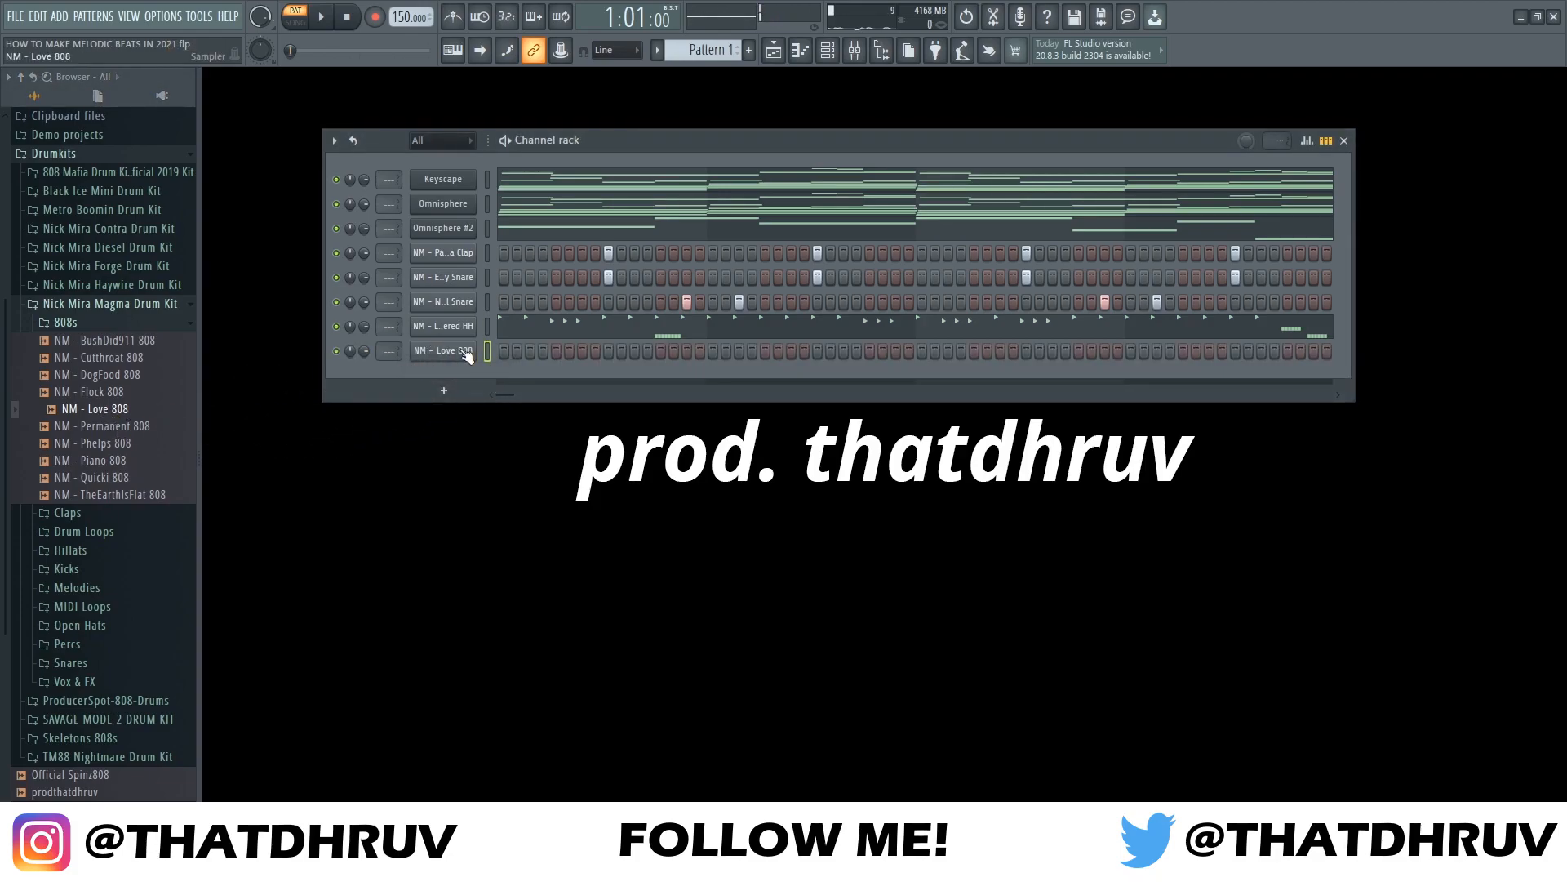
Copy the lowest notes of the Keyscape chords, D3, F3, C3 and G3, into the Love 808 piano roll
{"action": "right_click", "coordinate": [471, 351]}
{"action": "key", "text": "Escape"}
{"action": "right_click", "coordinate": [464, 178]}
{"action": "left_click", "coordinate": [510, 179]}
{"action": "left_click_drag", "start_coordinate": [531, 537], "coordinate": [649, 483]}
{"action": "left_click", "coordinate": [931, 526], "text": "shift"}
{"action": "left_click", "coordinate": [1238, 470], "text": "shift"}
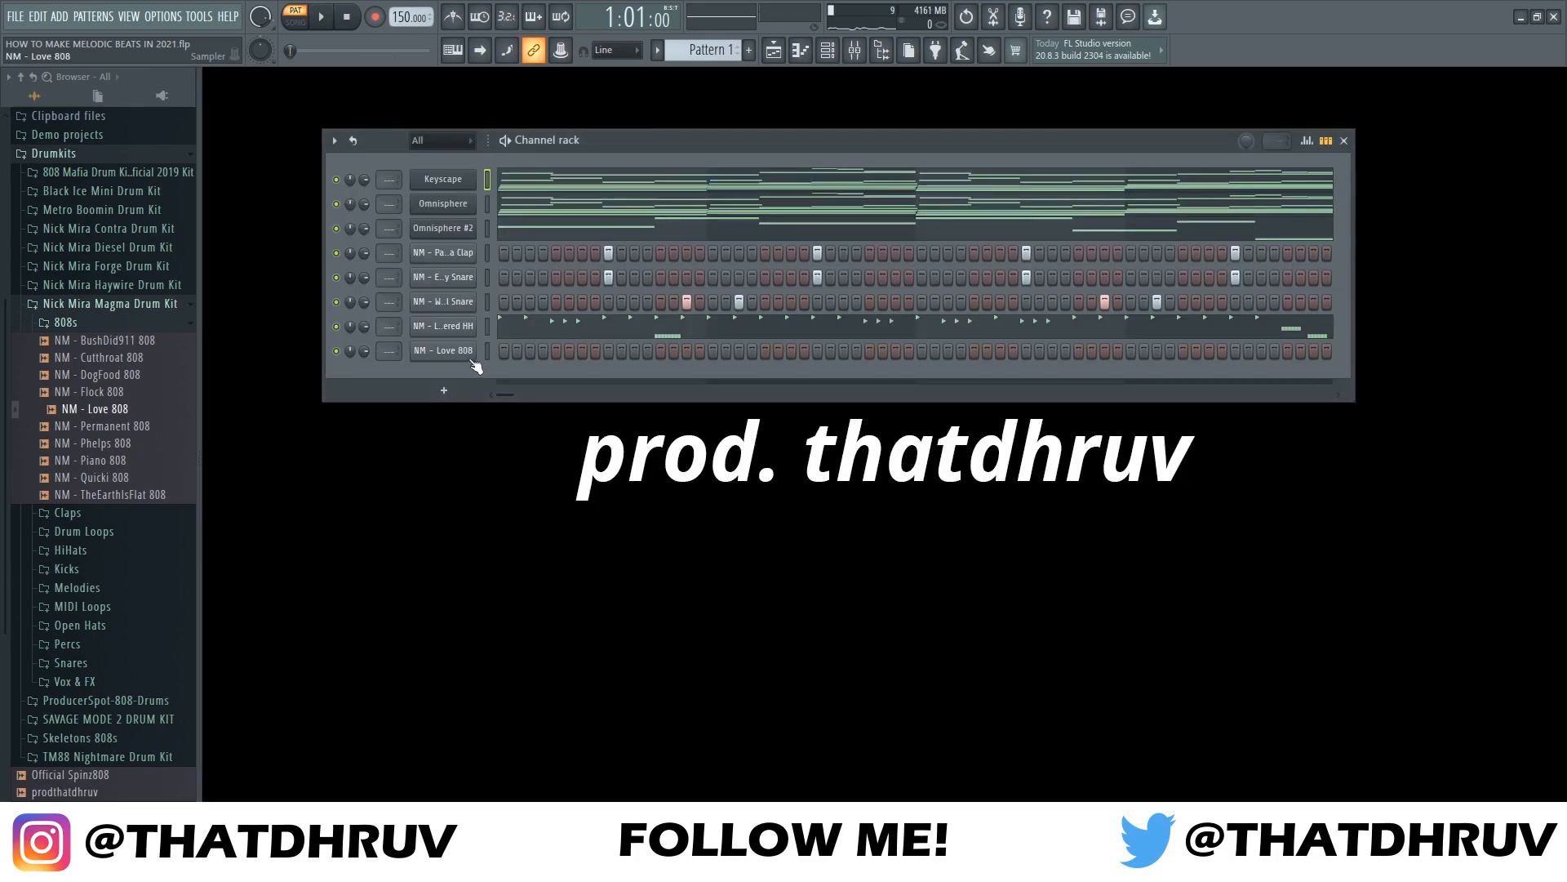
{"action": "right_click", "coordinate": [473, 364]}
{"action": "left_click", "coordinate": [493, 350]}
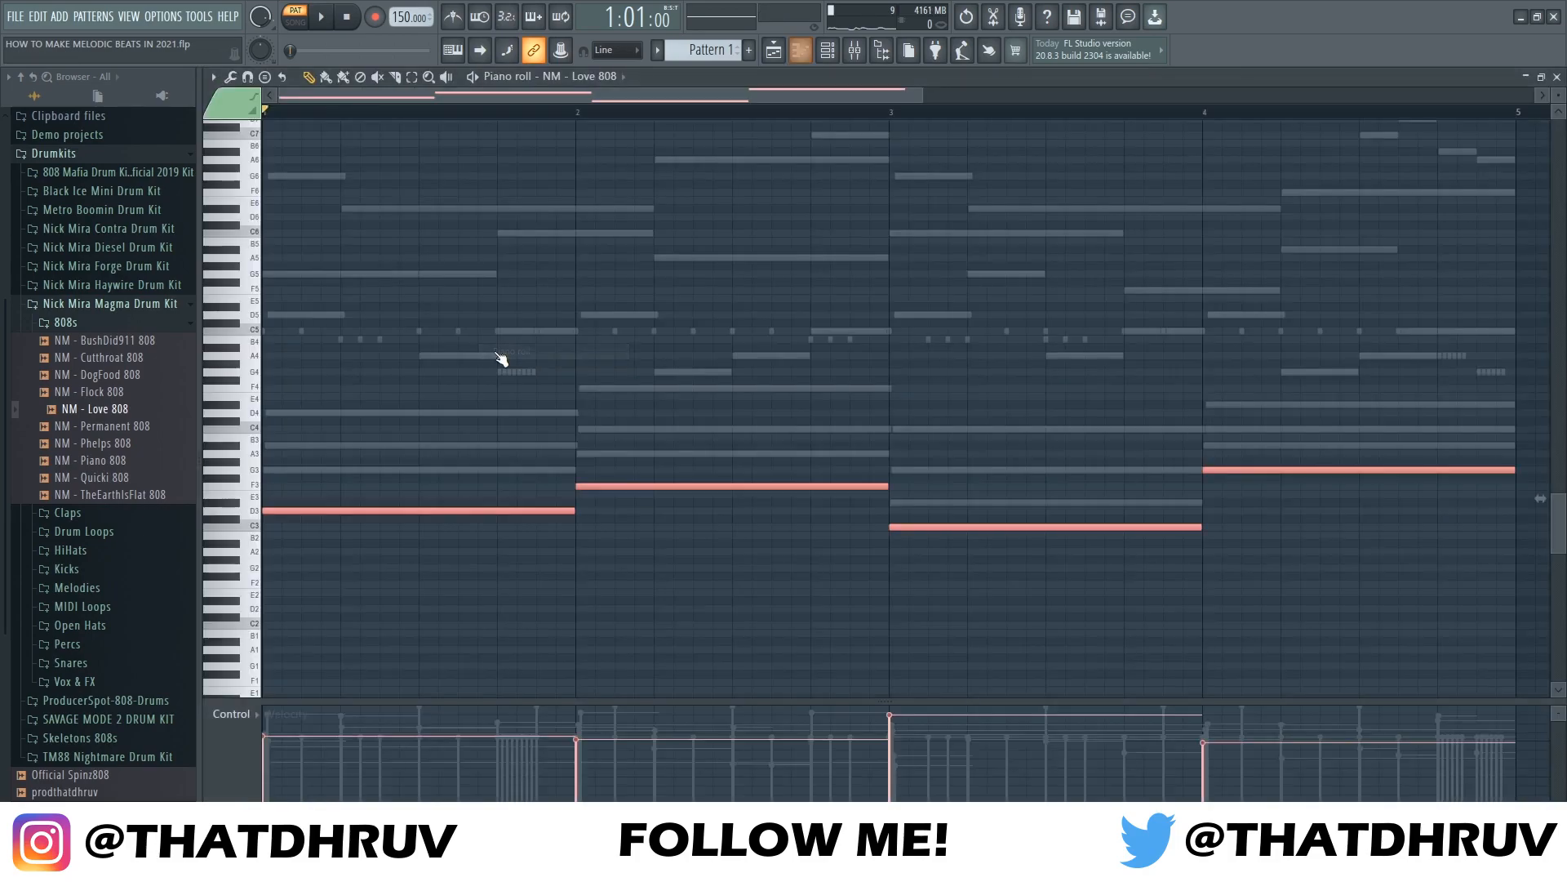
Raise the four Love 808 notes by two octaves and level their velocities to the same value
{"action": "key", "text": "ctrl+Up"}
{"action": "key", "text": "ctrl+Up"}
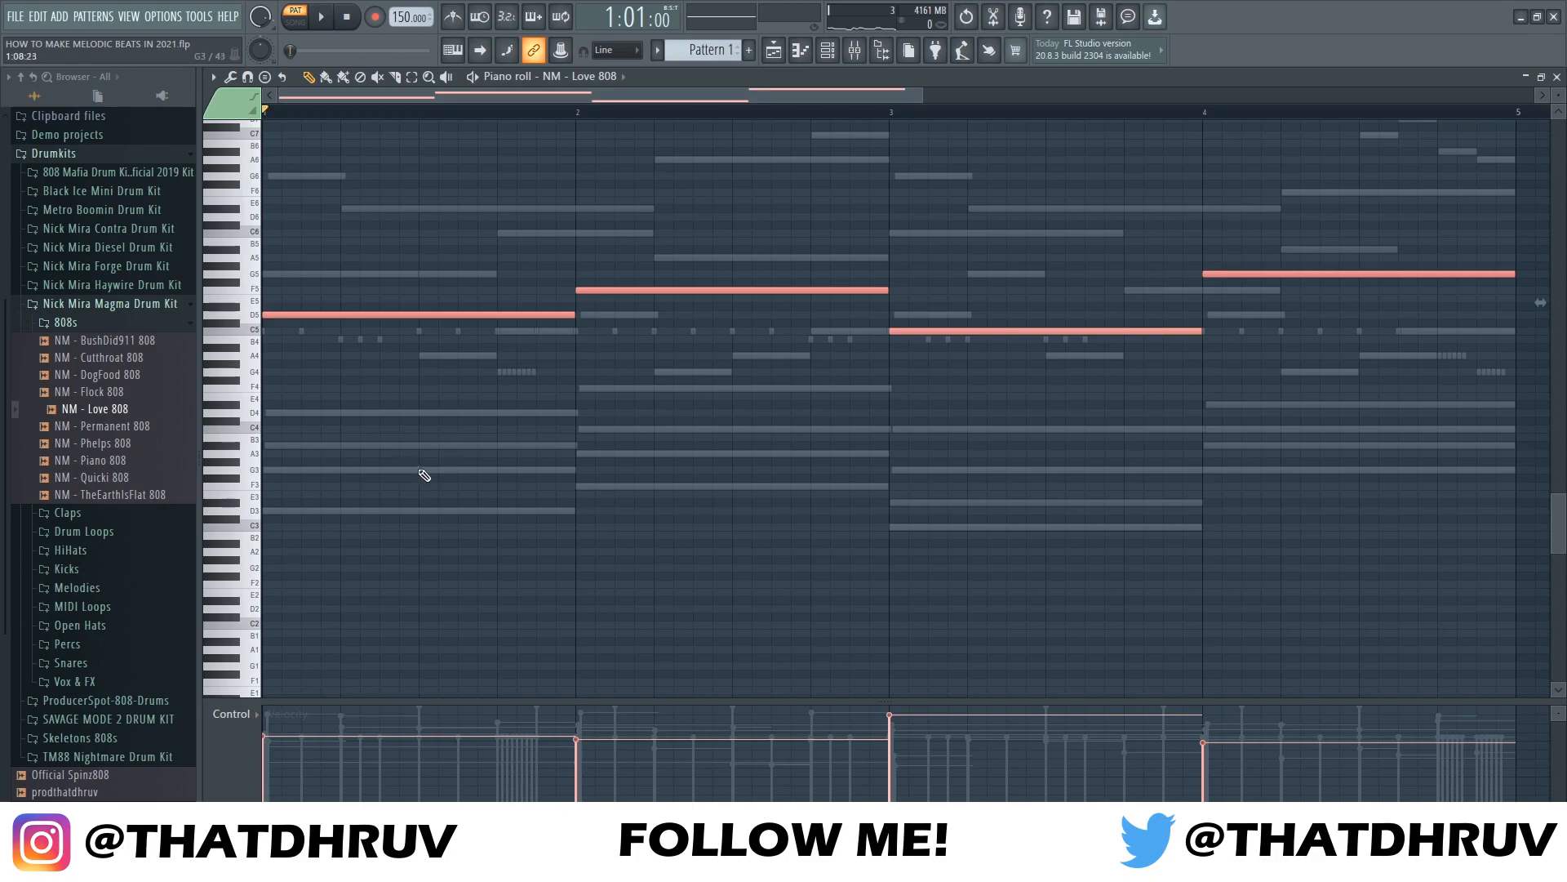
{"action": "key", "text": "ctrl+d"}
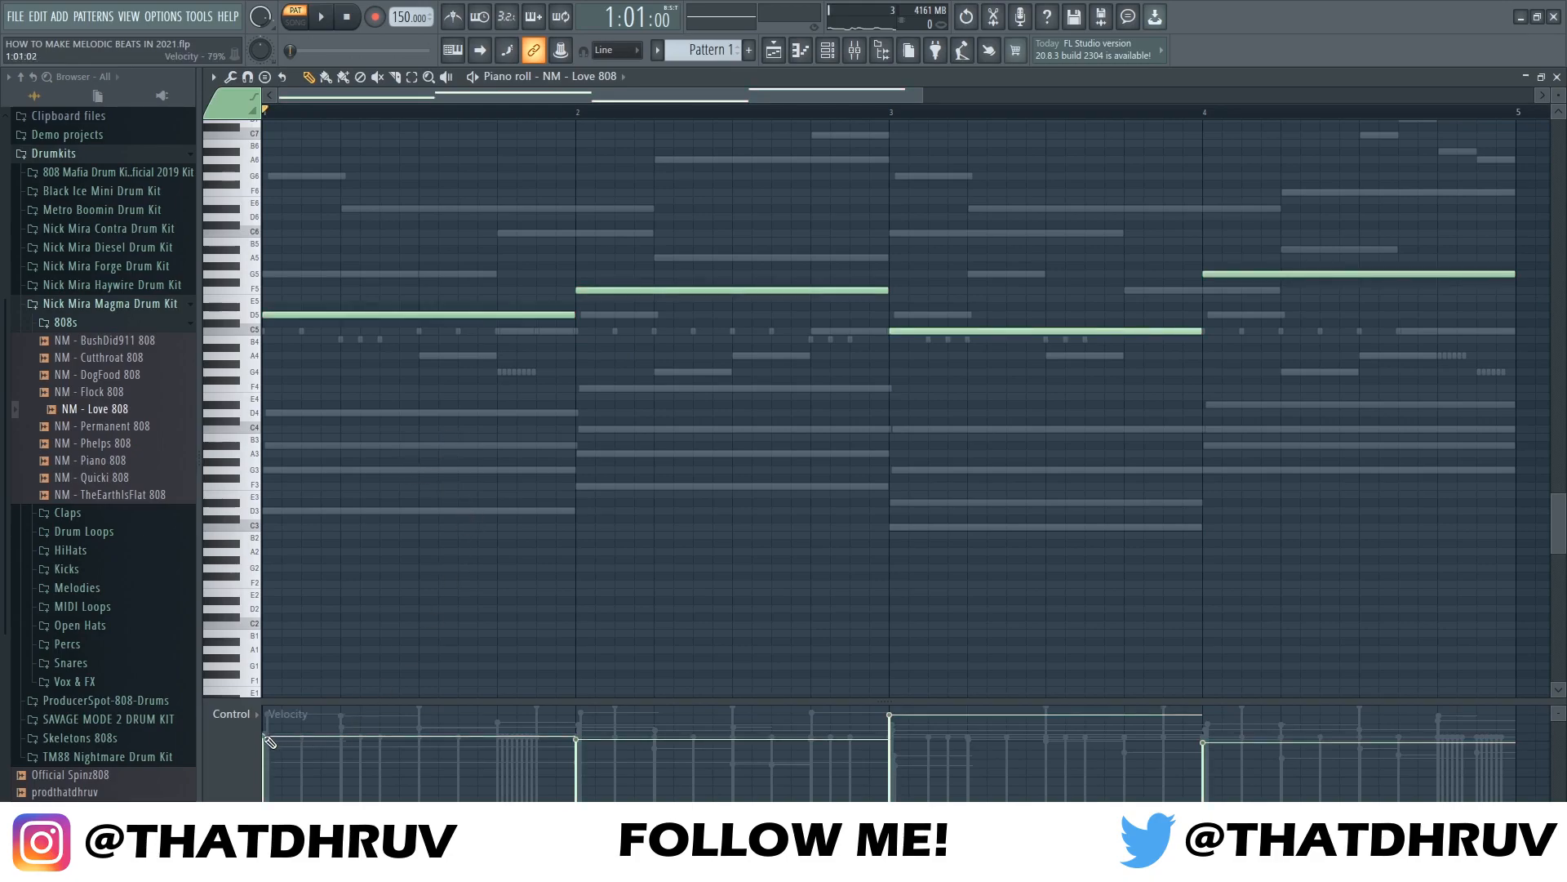
{"action": "left_click_drag", "start_coordinate": [510, 737], "coordinate": [1252, 745]}
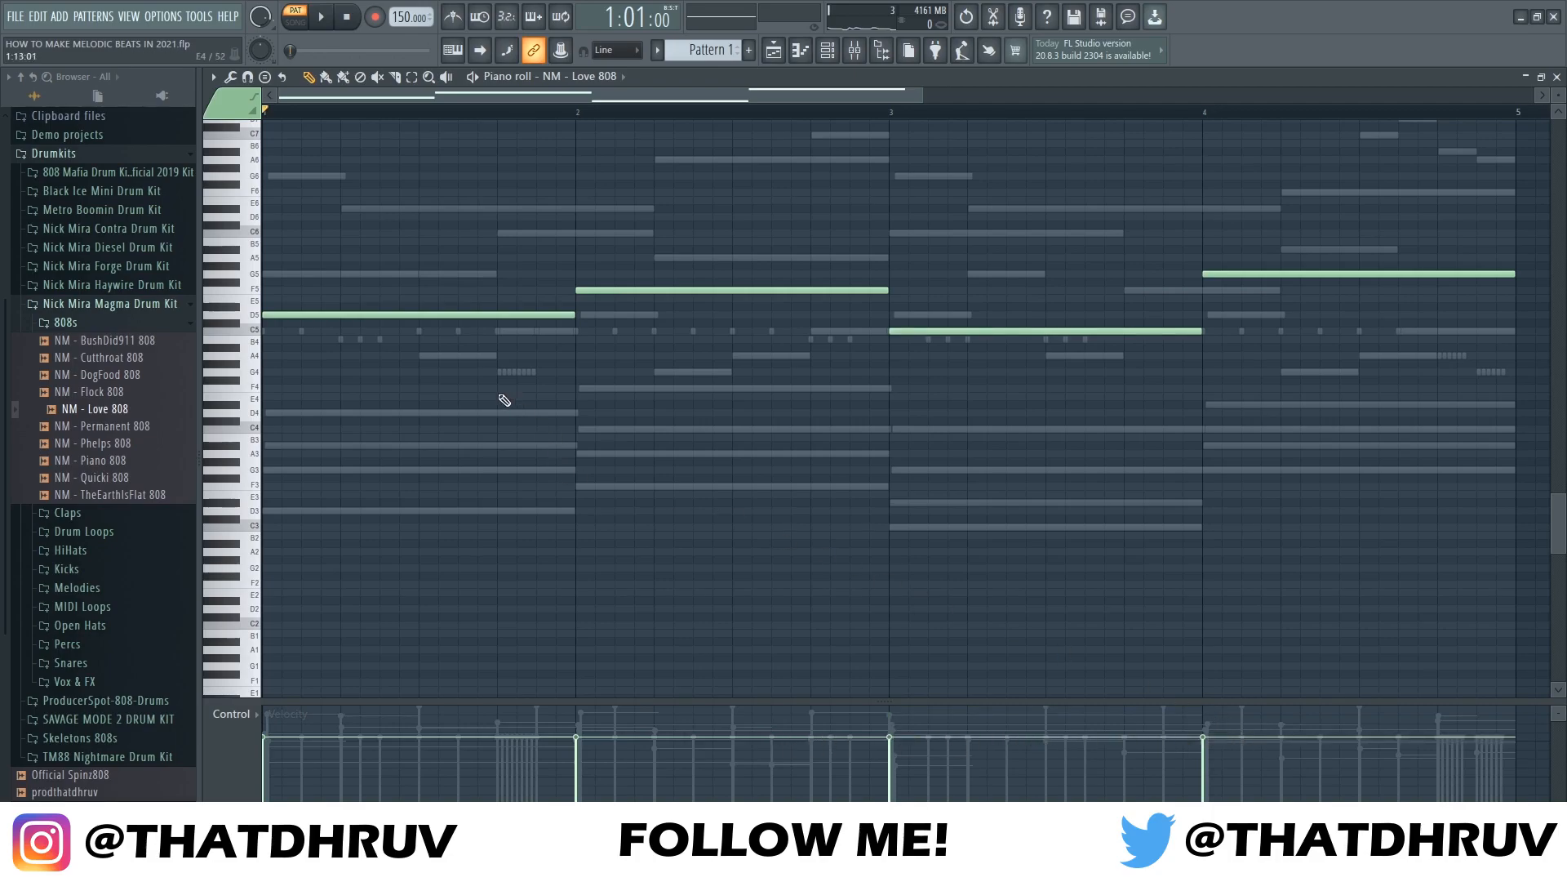
Play the pattern and slice the D5 Love 808 note in bar 1 at beat 4
{"action": "key", "text": "space"}
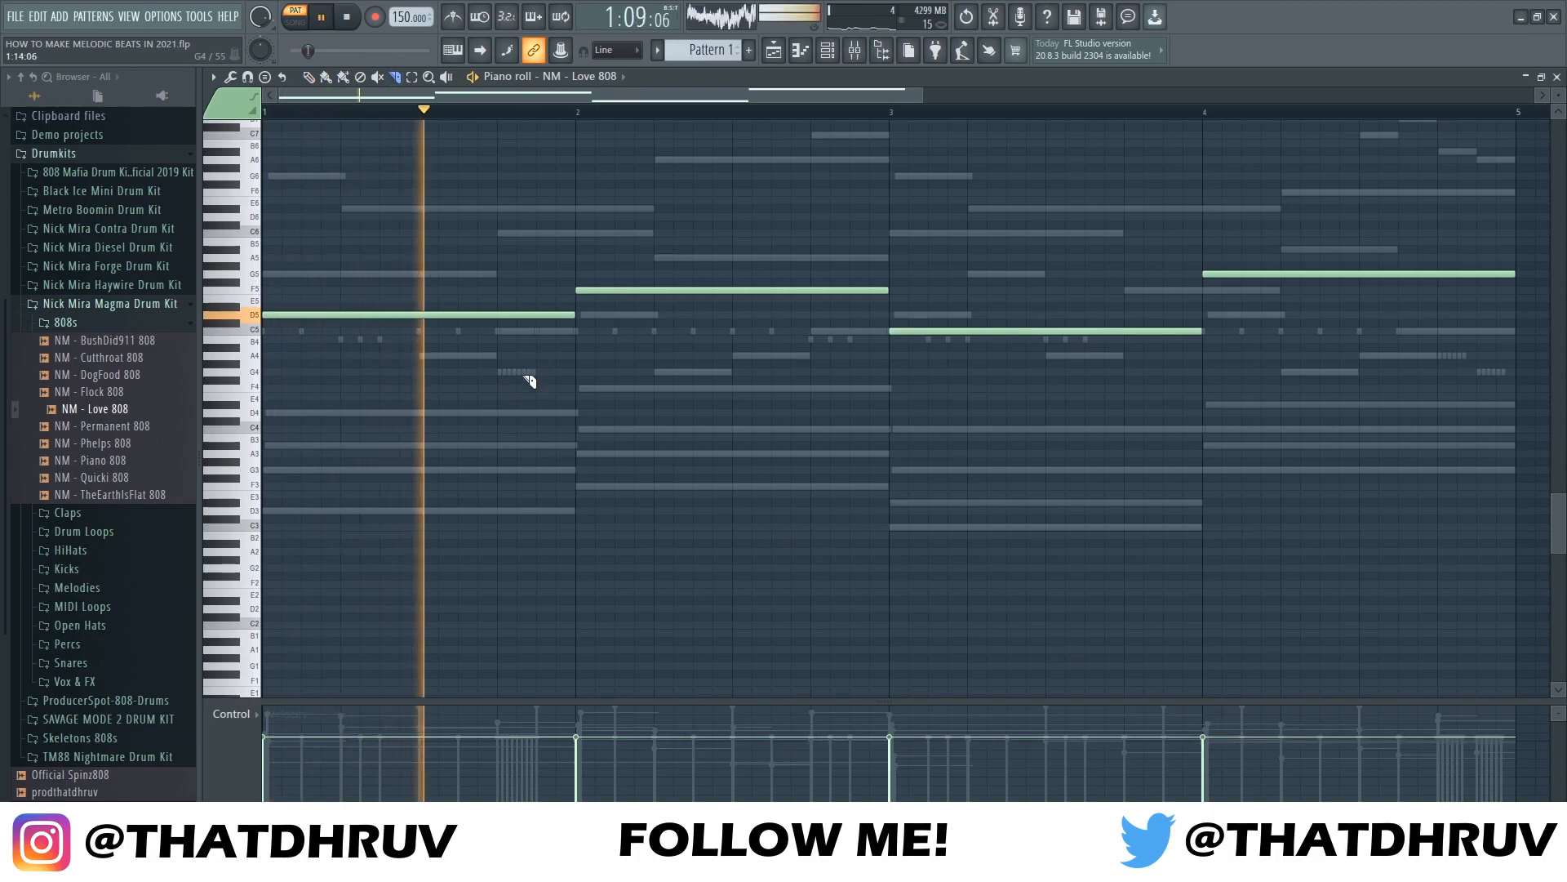
{"action": "key", "text": "space"}
{"action": "key", "text": "space"}
{"action": "key", "text": "space"}
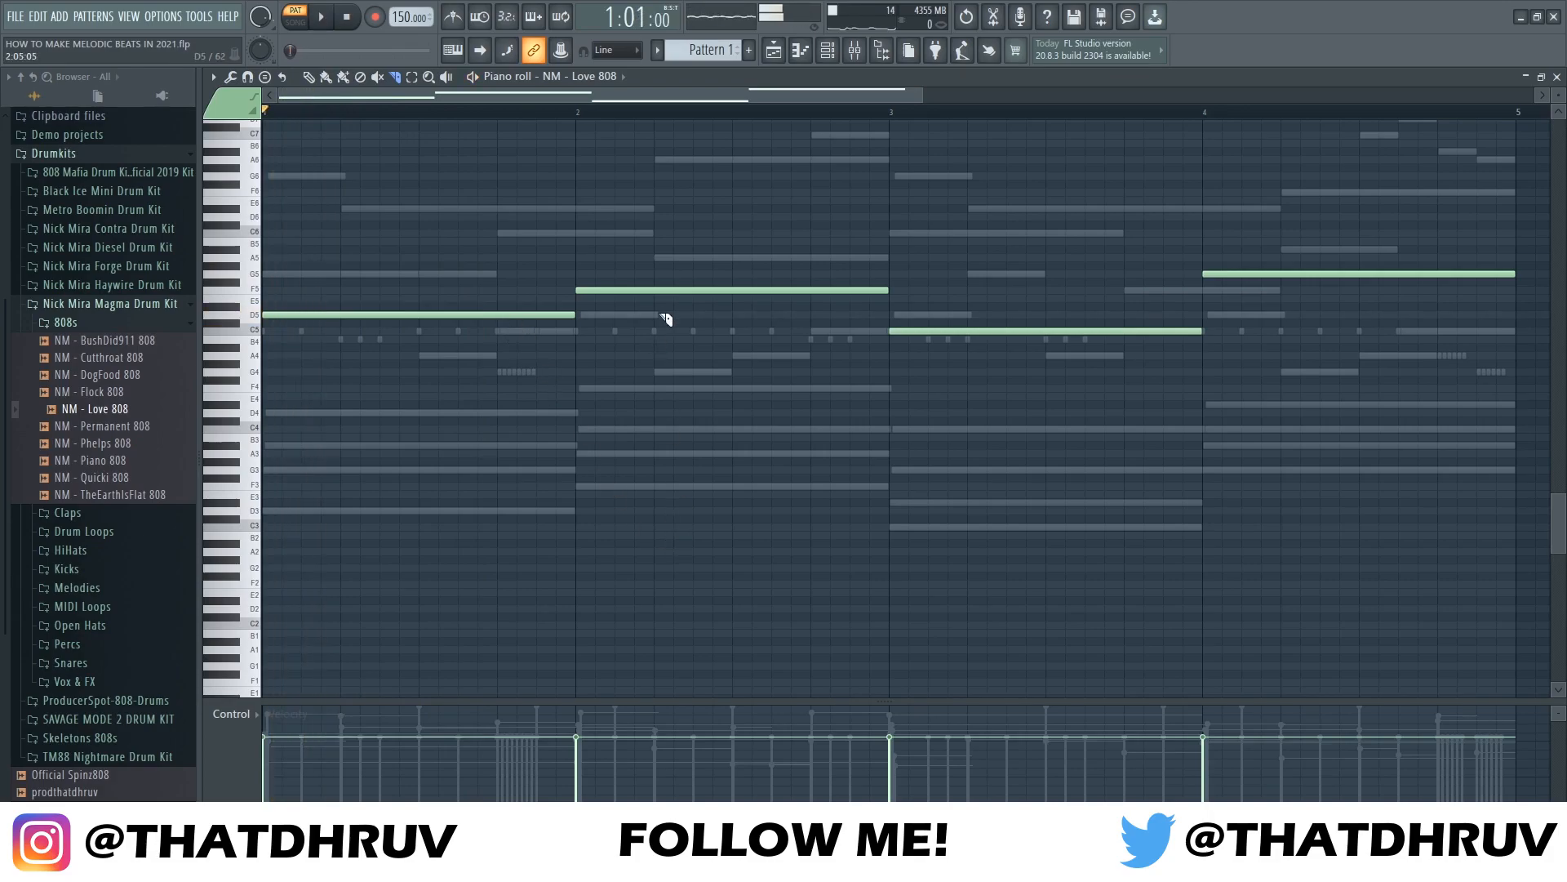
{"action": "key", "text": "space"}
{"action": "left_click_drag", "start_coordinate": [505, 308], "coordinate": [507, 338]}
{"action": "key", "text": "space"}
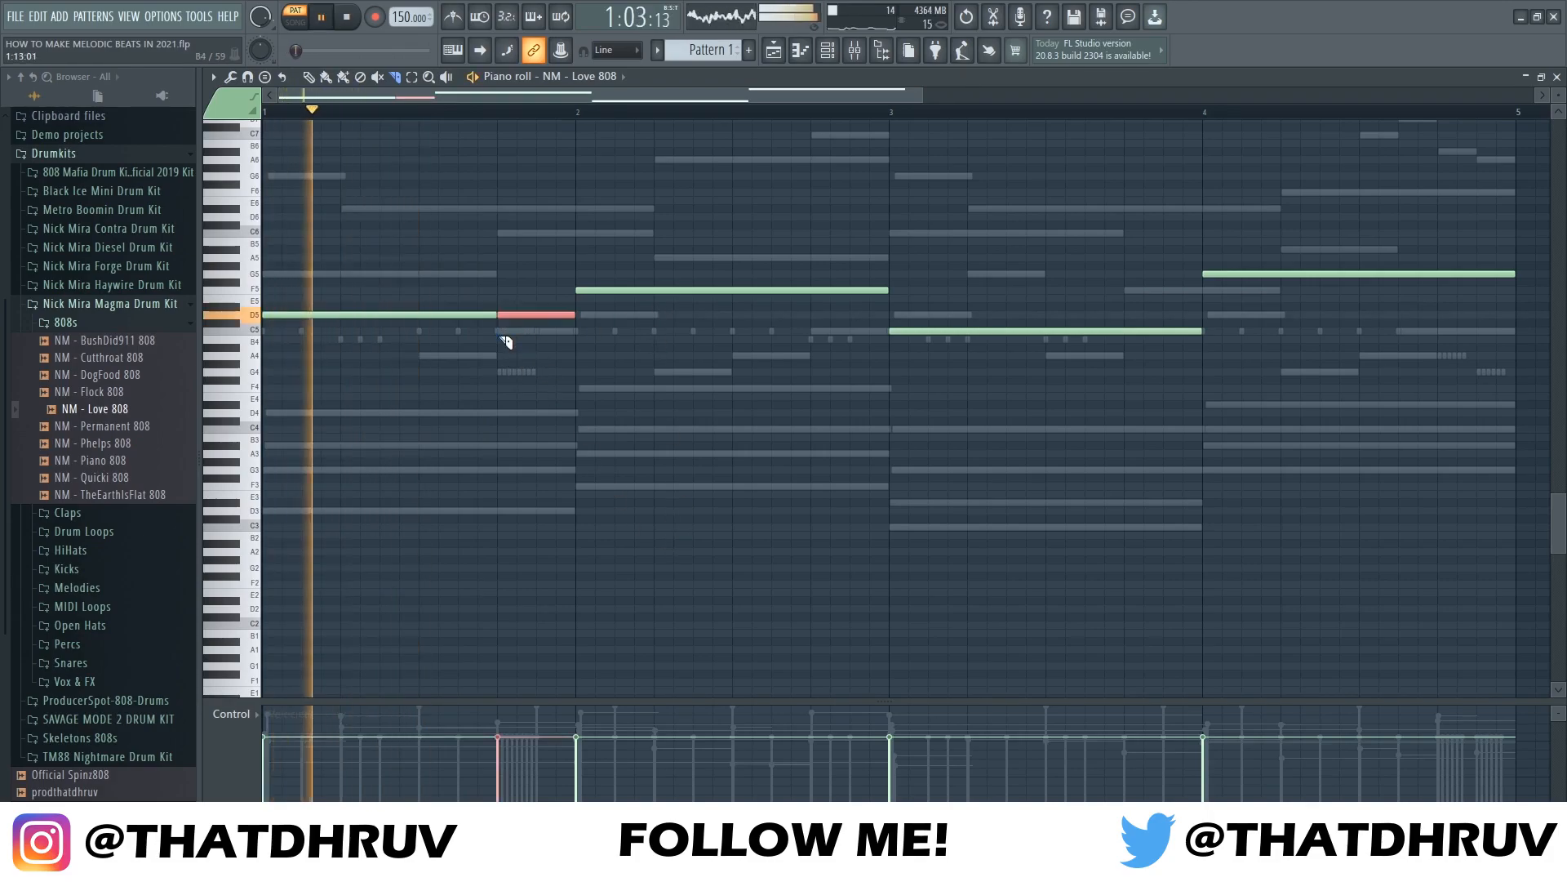
{"action": "key", "text": "space"}
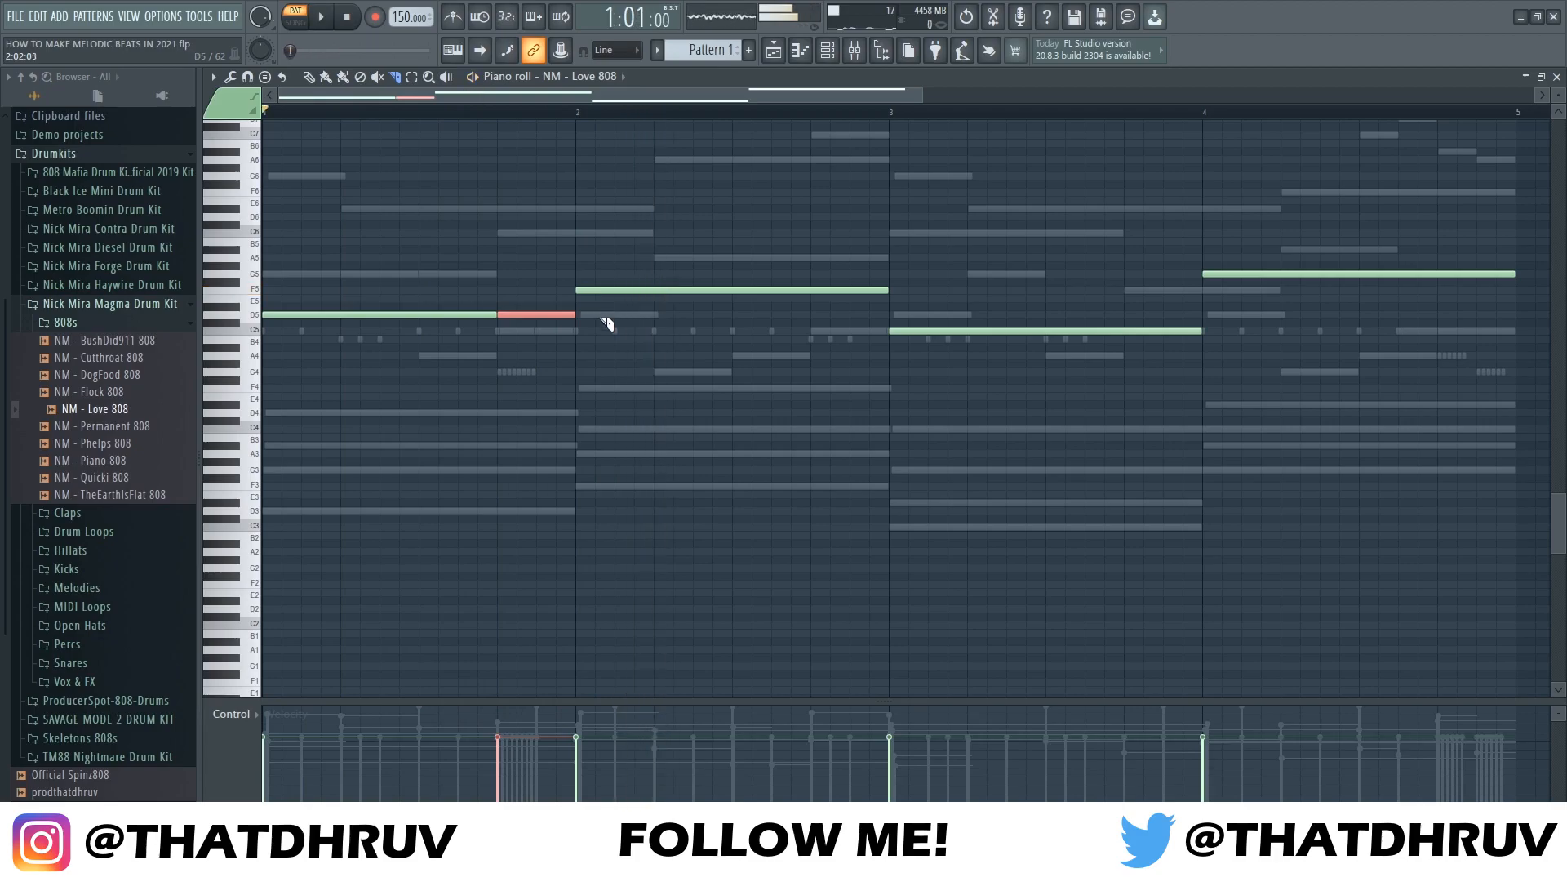
Slice the F5 note in bar 2 at step 7 and delete its first part
{"action": "key", "text": "space"}
{"action": "key", "text": "space"}
{"action": "key", "text": "space"}
{"action": "left_click_drag", "start_coordinate": [699, 286], "coordinate": [700, 331]}
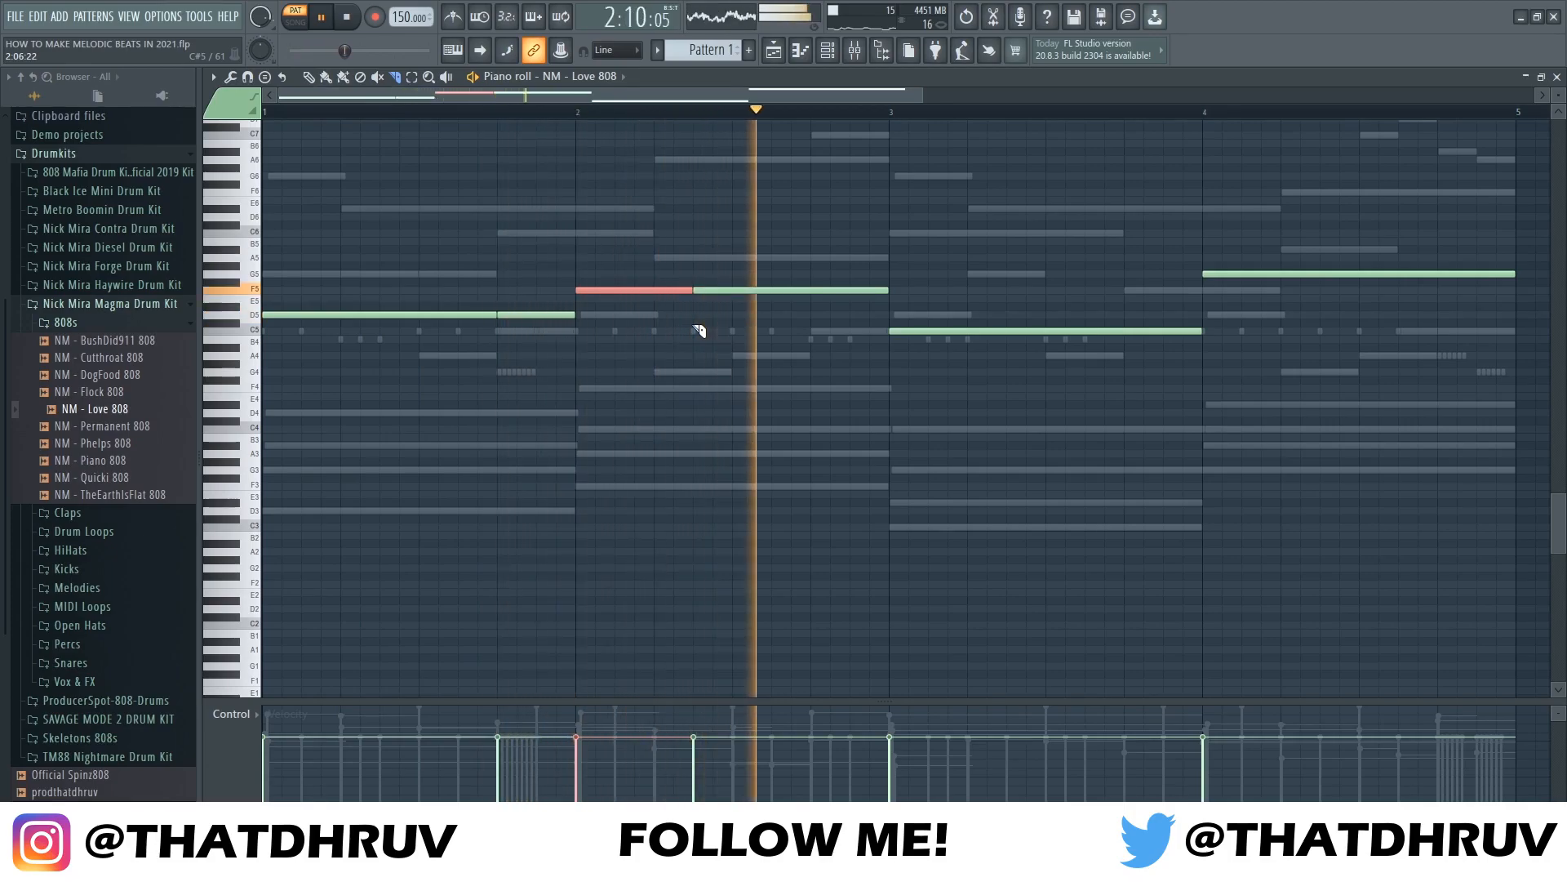
{"action": "key", "text": "space"}
{"action": "key", "text": "space"}
{"action": "key", "text": "space"}
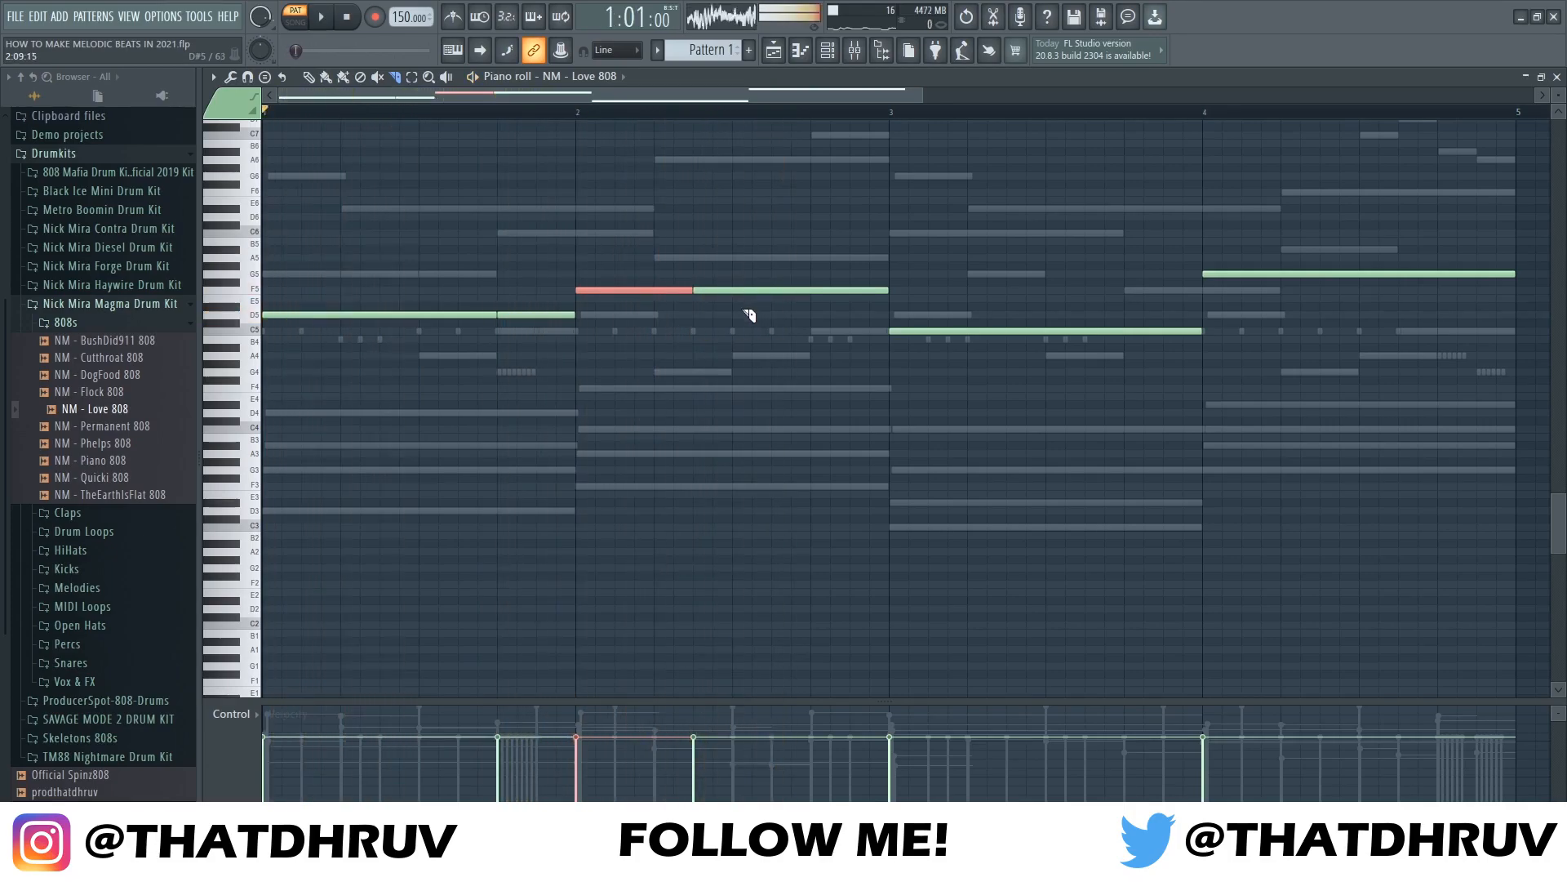
{"action": "right_click", "coordinate": [603, 292]}
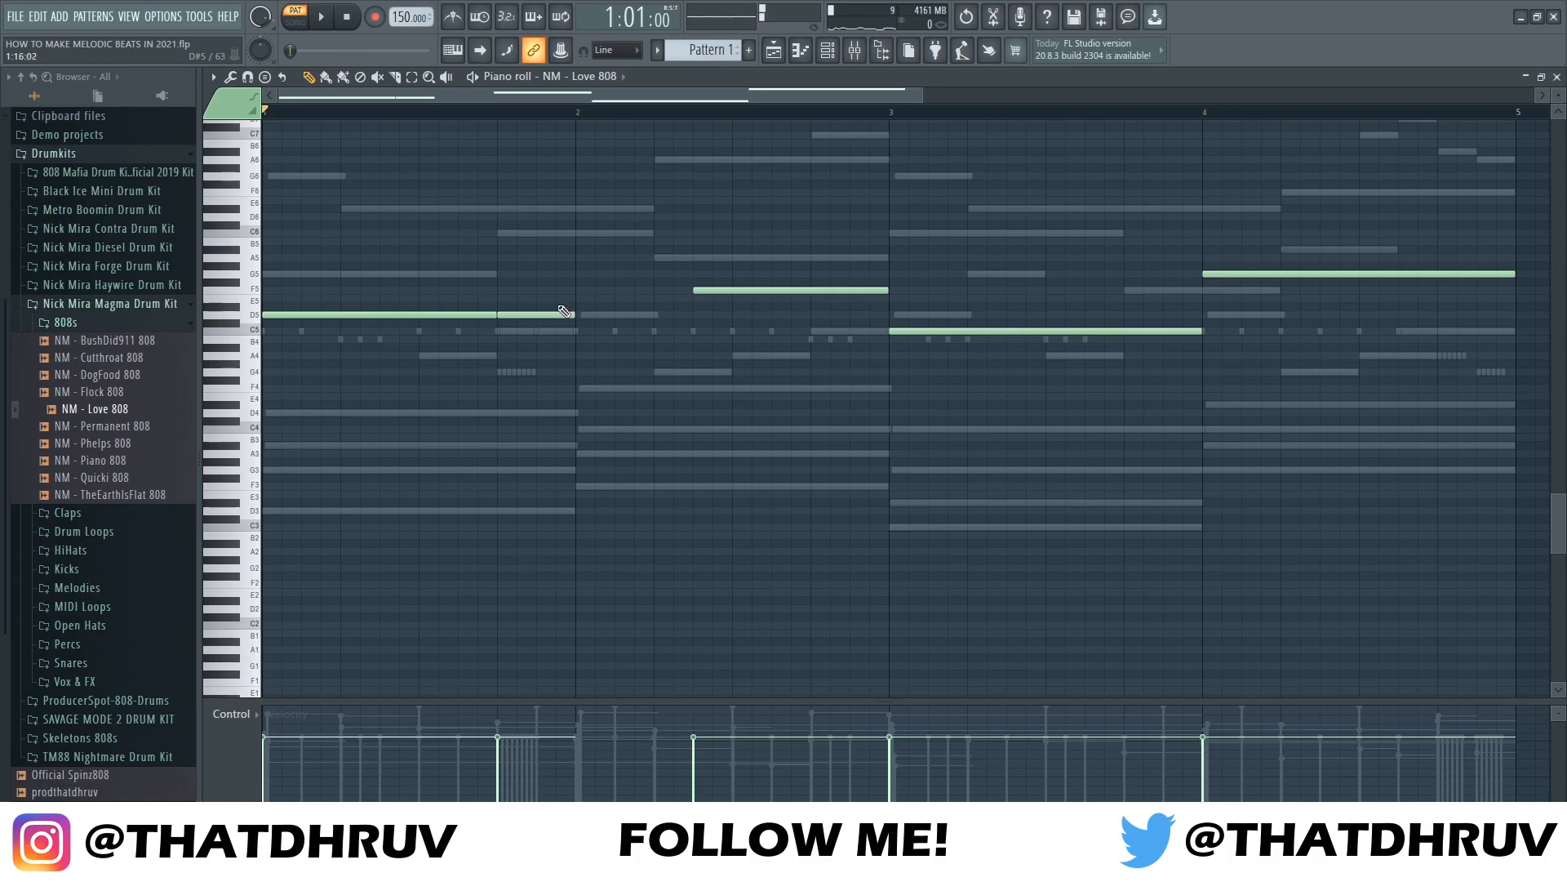
Move the D5 slice at the end of bar 1 up to F5 and extend it to the remaining F5 note in bar 2
{"action": "left_click_drag", "start_coordinate": [555, 314], "coordinate": [557, 287]}
{"action": "key", "text": "space"}
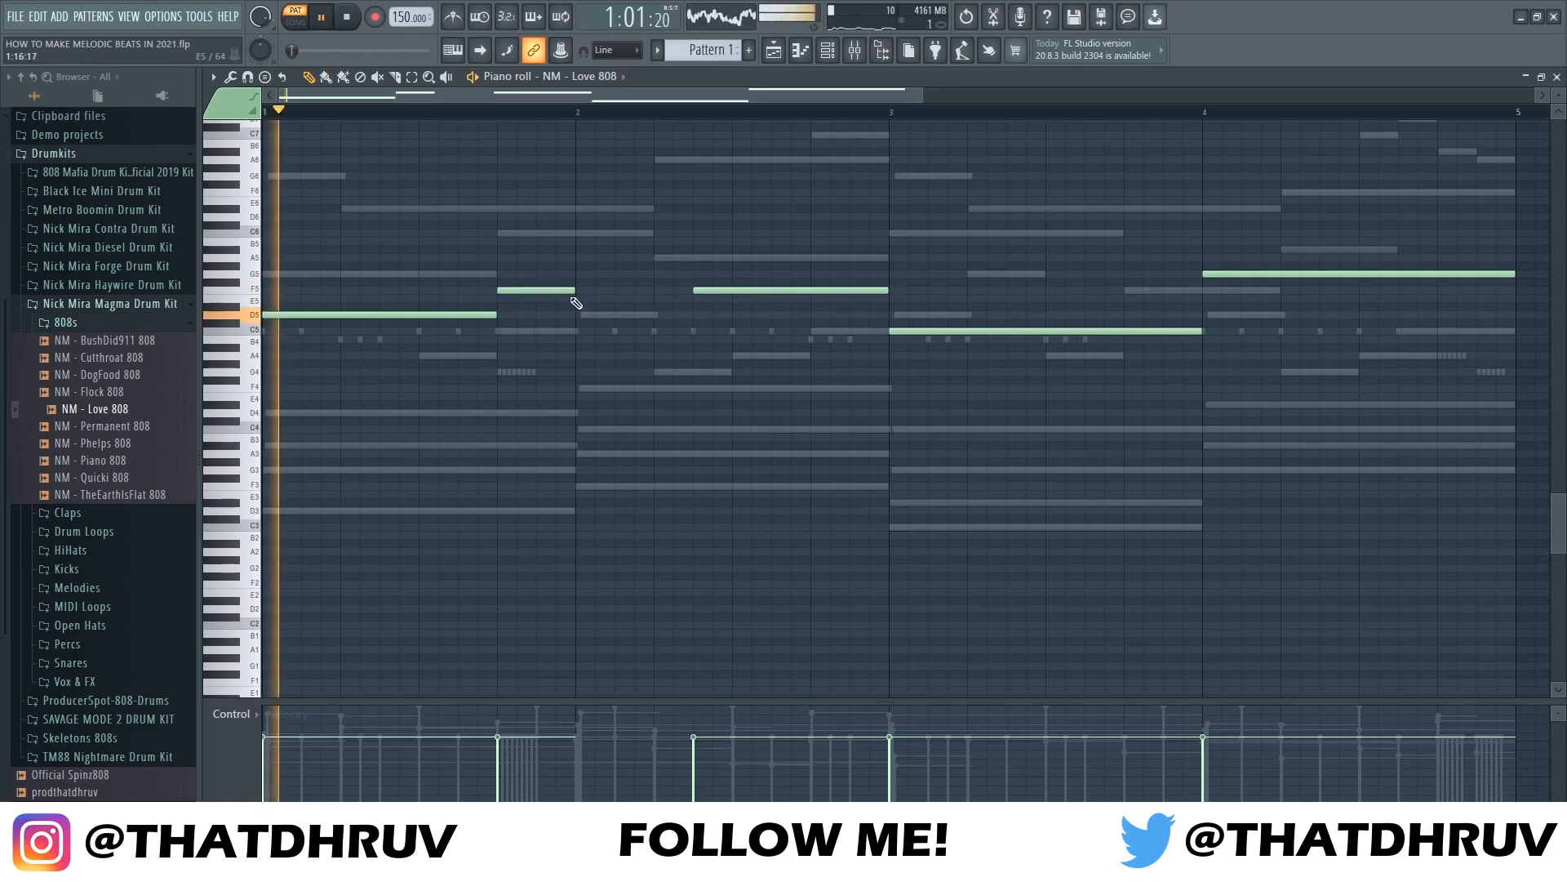
{"action": "key", "text": "space"}
{"action": "key", "text": "space"}
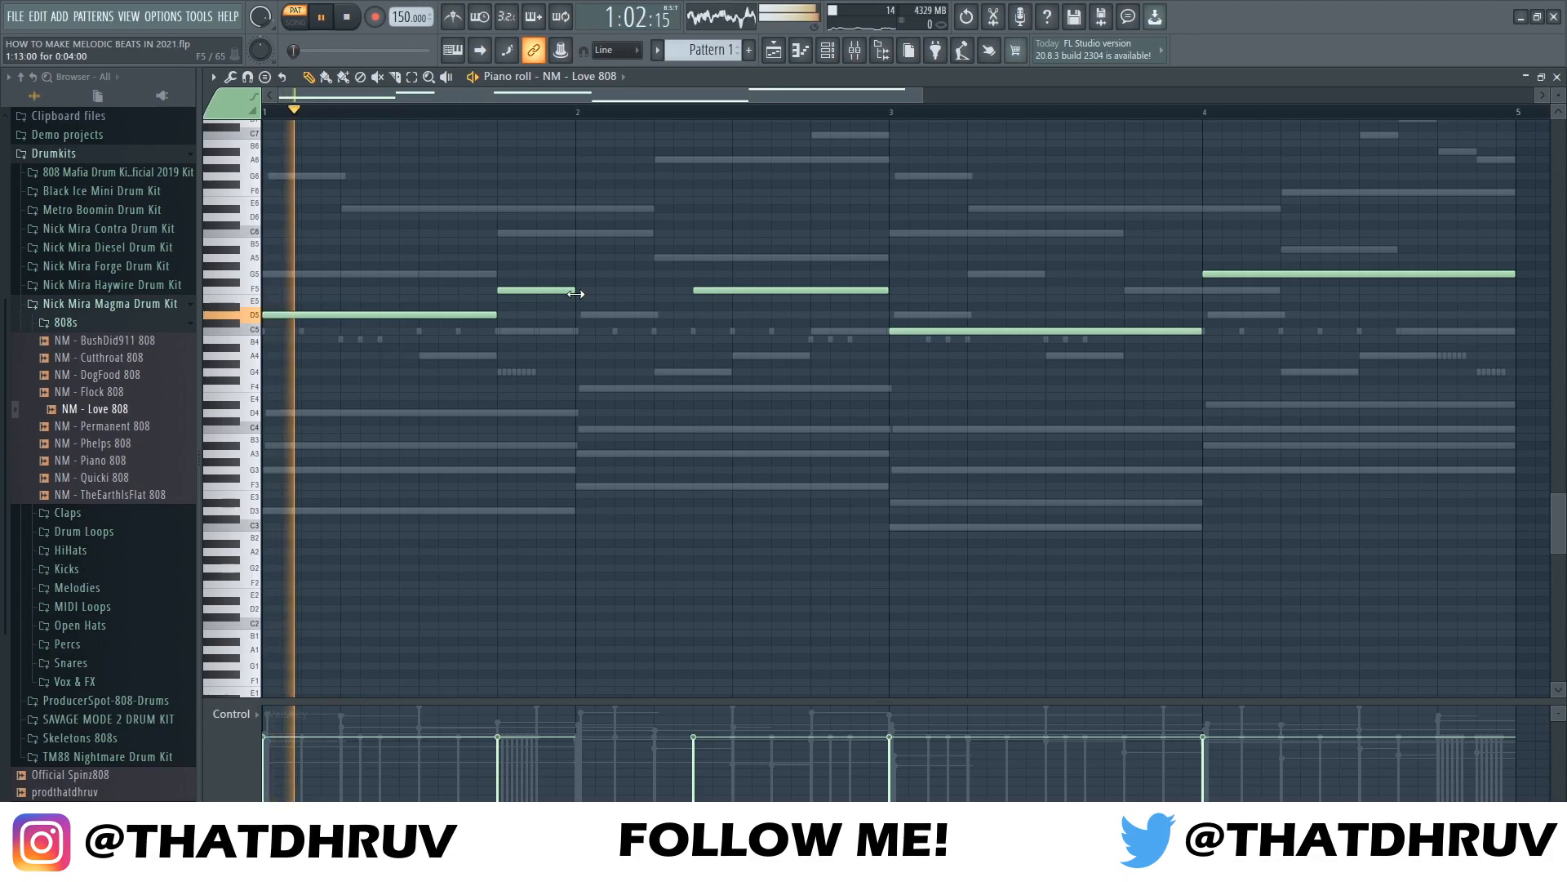
{"action": "key", "text": "space"}
{"action": "left_click_drag", "start_coordinate": [576, 293], "coordinate": [693, 291]}
{"action": "key", "text": "space"}
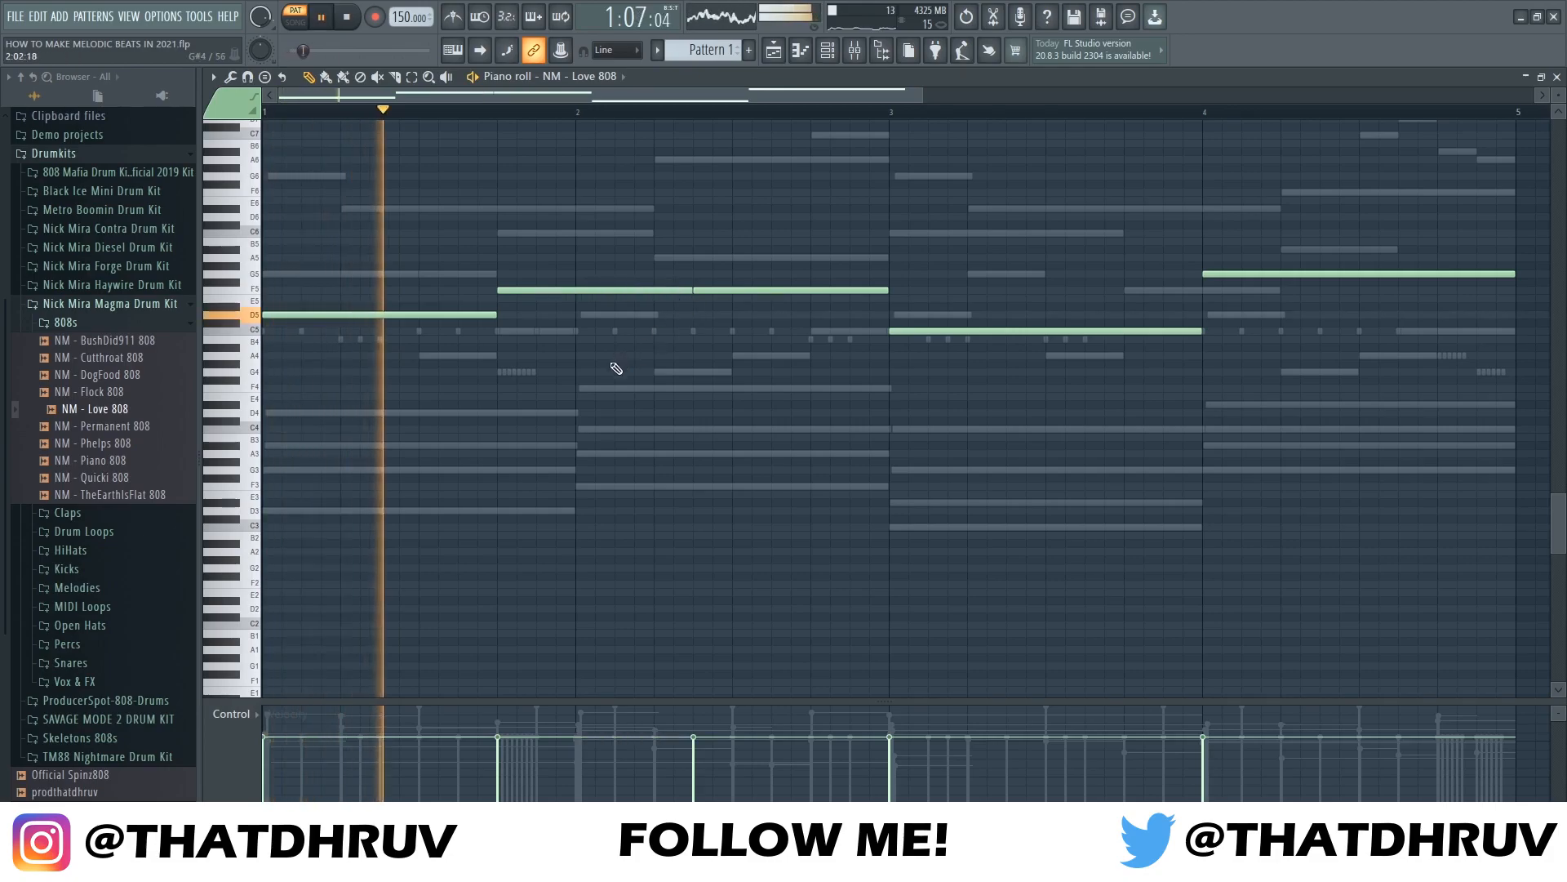
{"action": "key", "text": "space"}
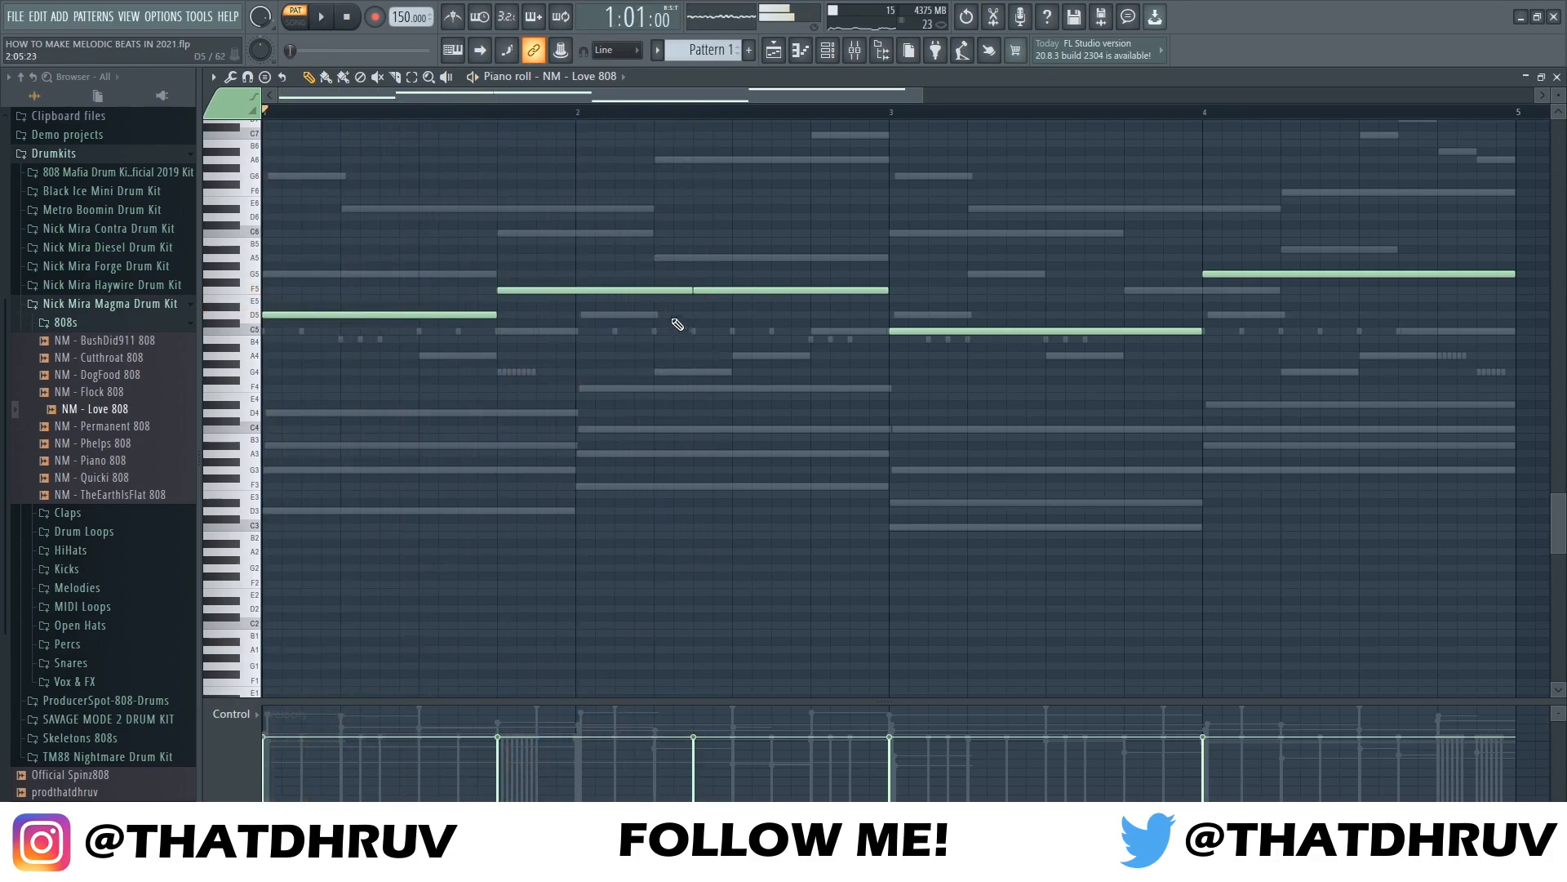
{"action": "key", "text": "c"}
{"action": "left_click_drag", "start_coordinate": [618, 273], "coordinate": [616, 333]}
{"action": "key", "text": "space"}
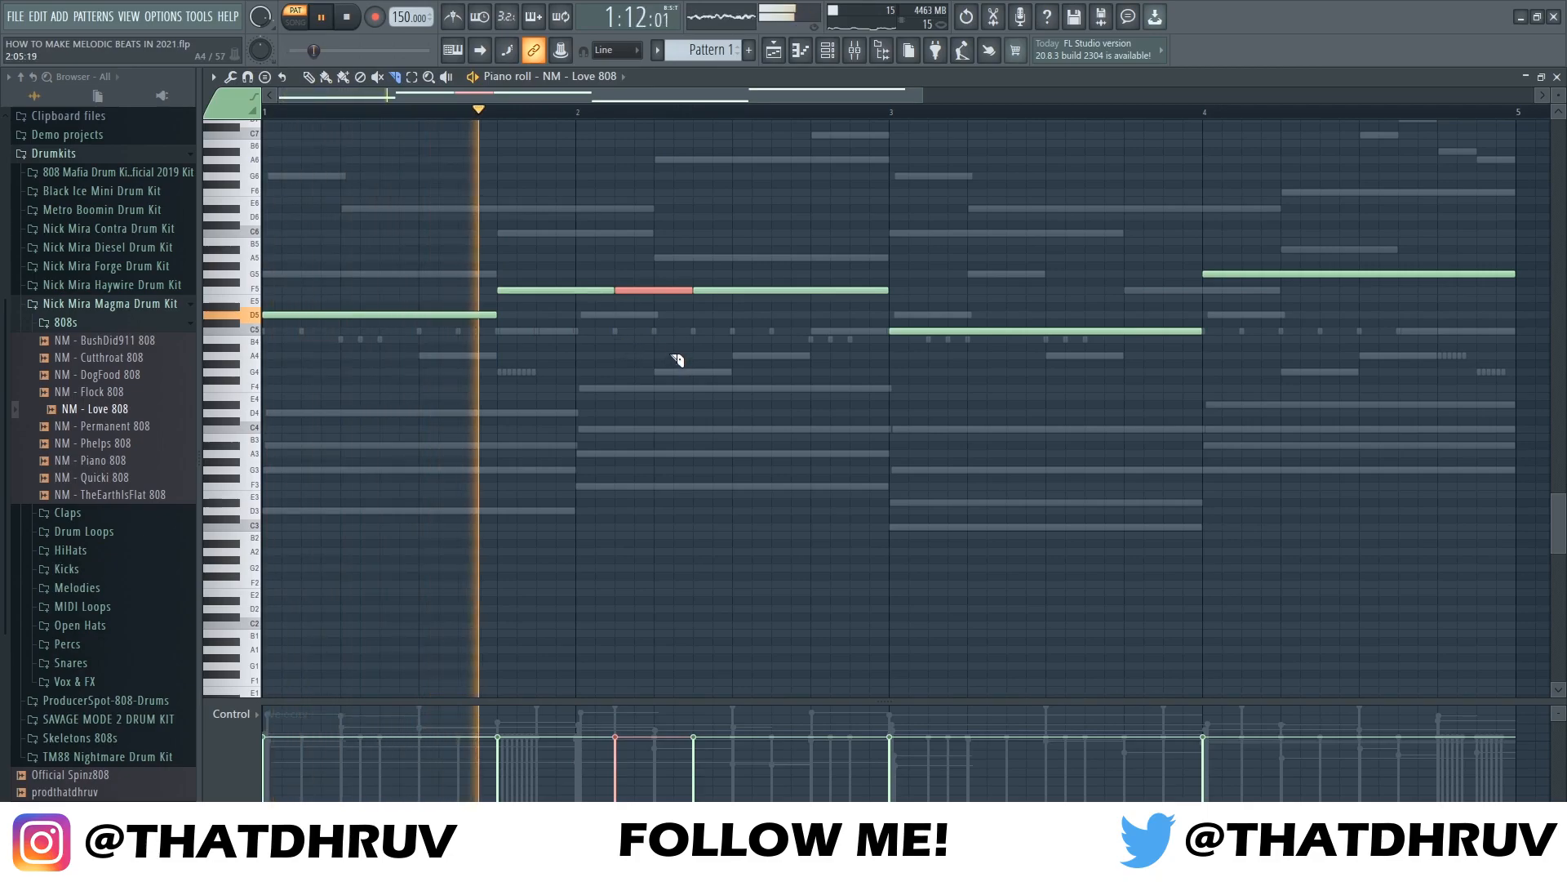
{"action": "key", "text": "space"}
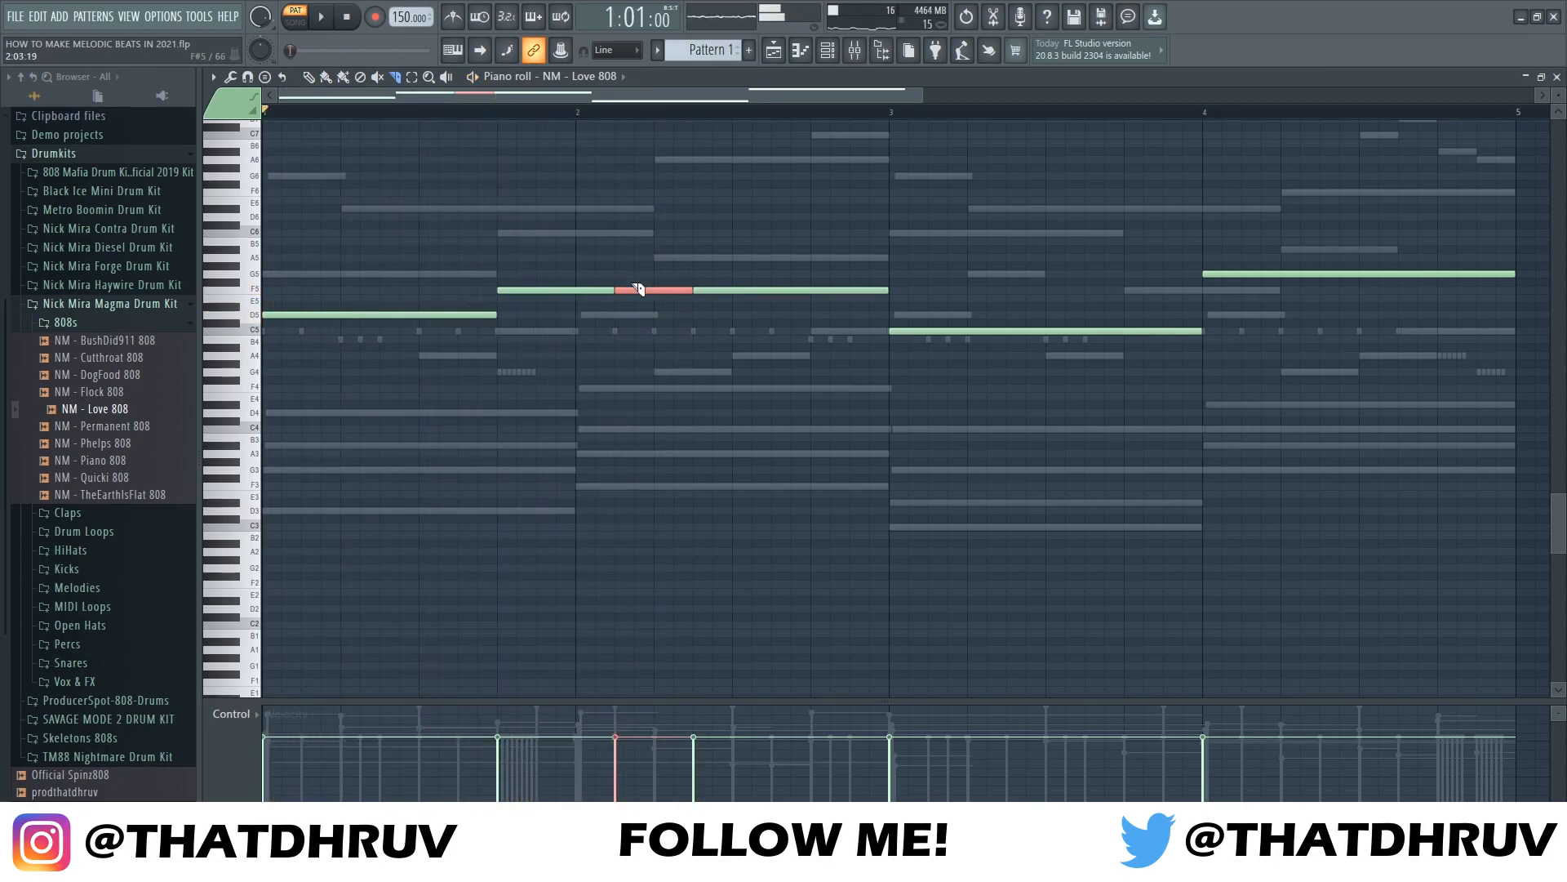
{"action": "key", "text": "ctrl+z"}
Split the F5 line in bar 2 into separate 808 notes starting at beat 2 and at step 11
{"action": "left_click_drag", "start_coordinate": [658, 329], "coordinate": [661, 331]}
{"action": "key", "text": "space"}
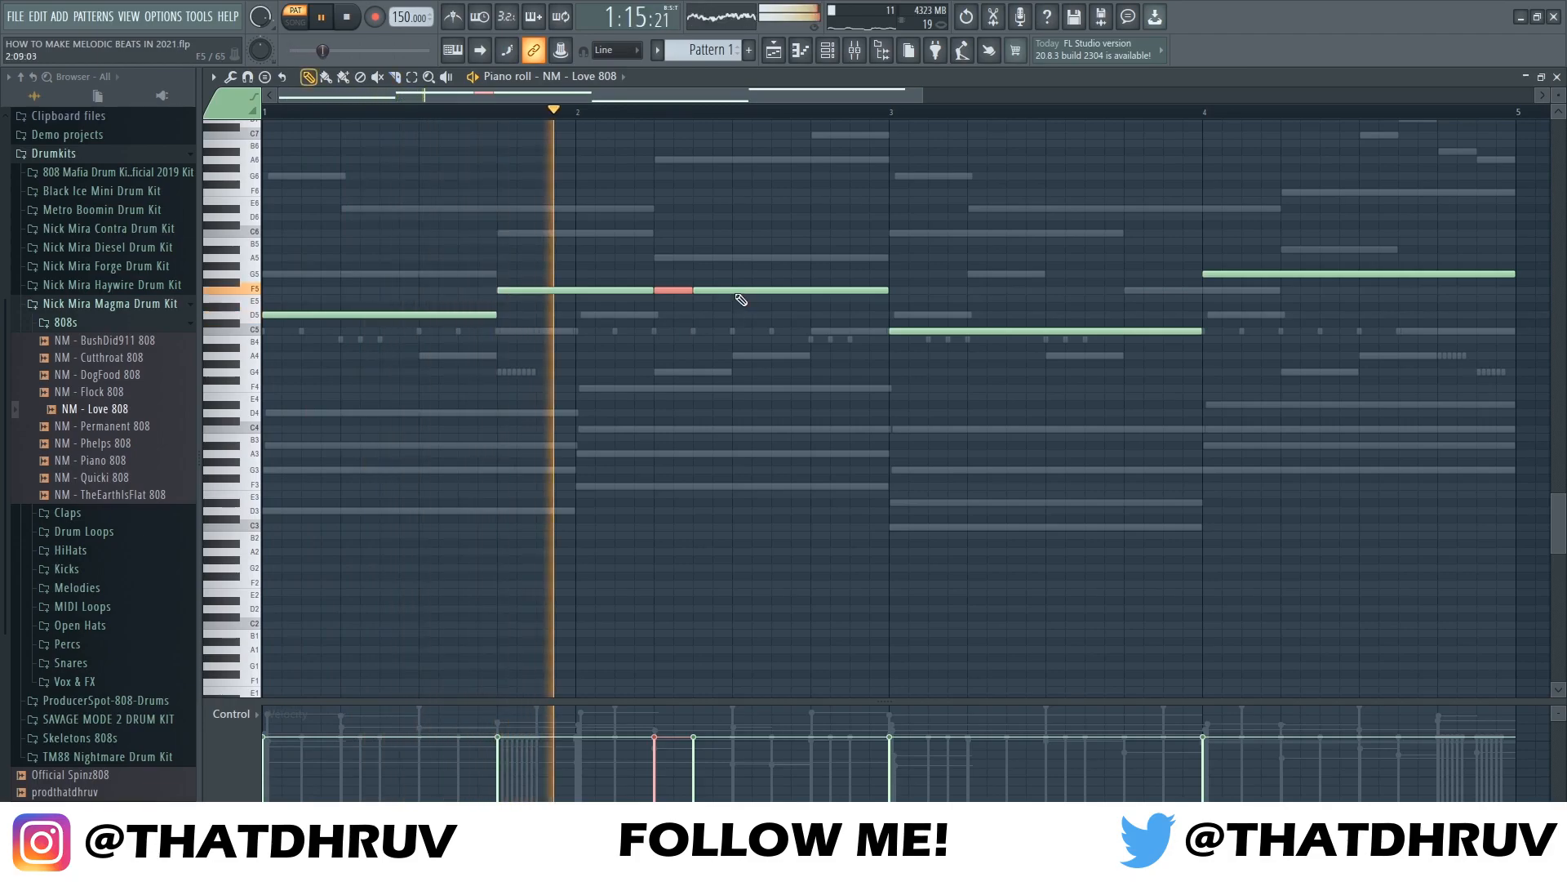
{"action": "key", "text": "space"}
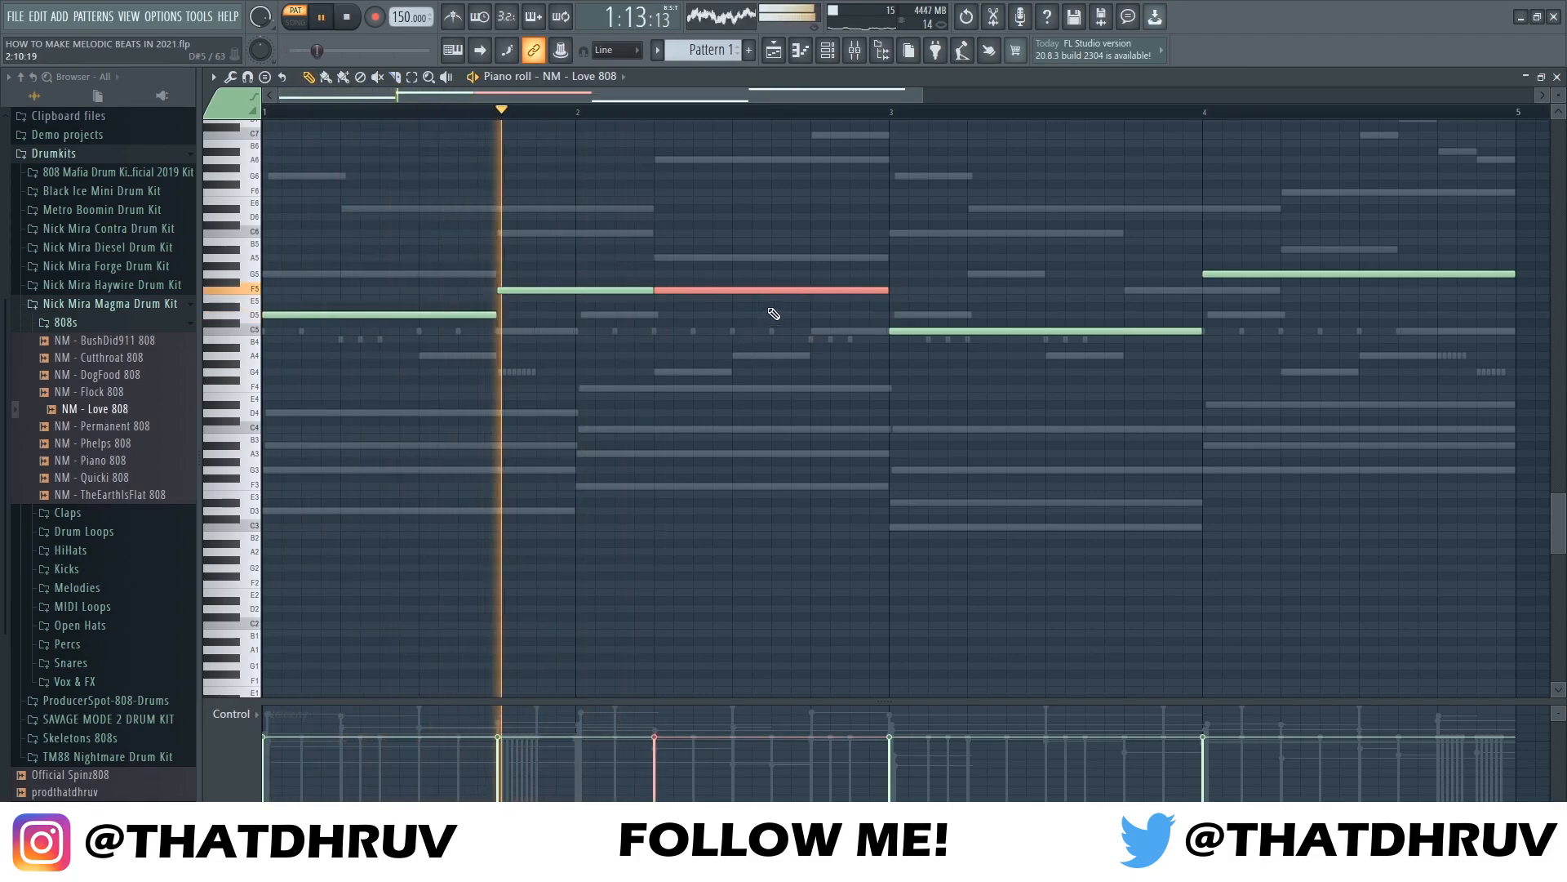
{"action": "key", "text": "c"}
{"action": "left_click_drag", "start_coordinate": [777, 286], "coordinate": [777, 330]}
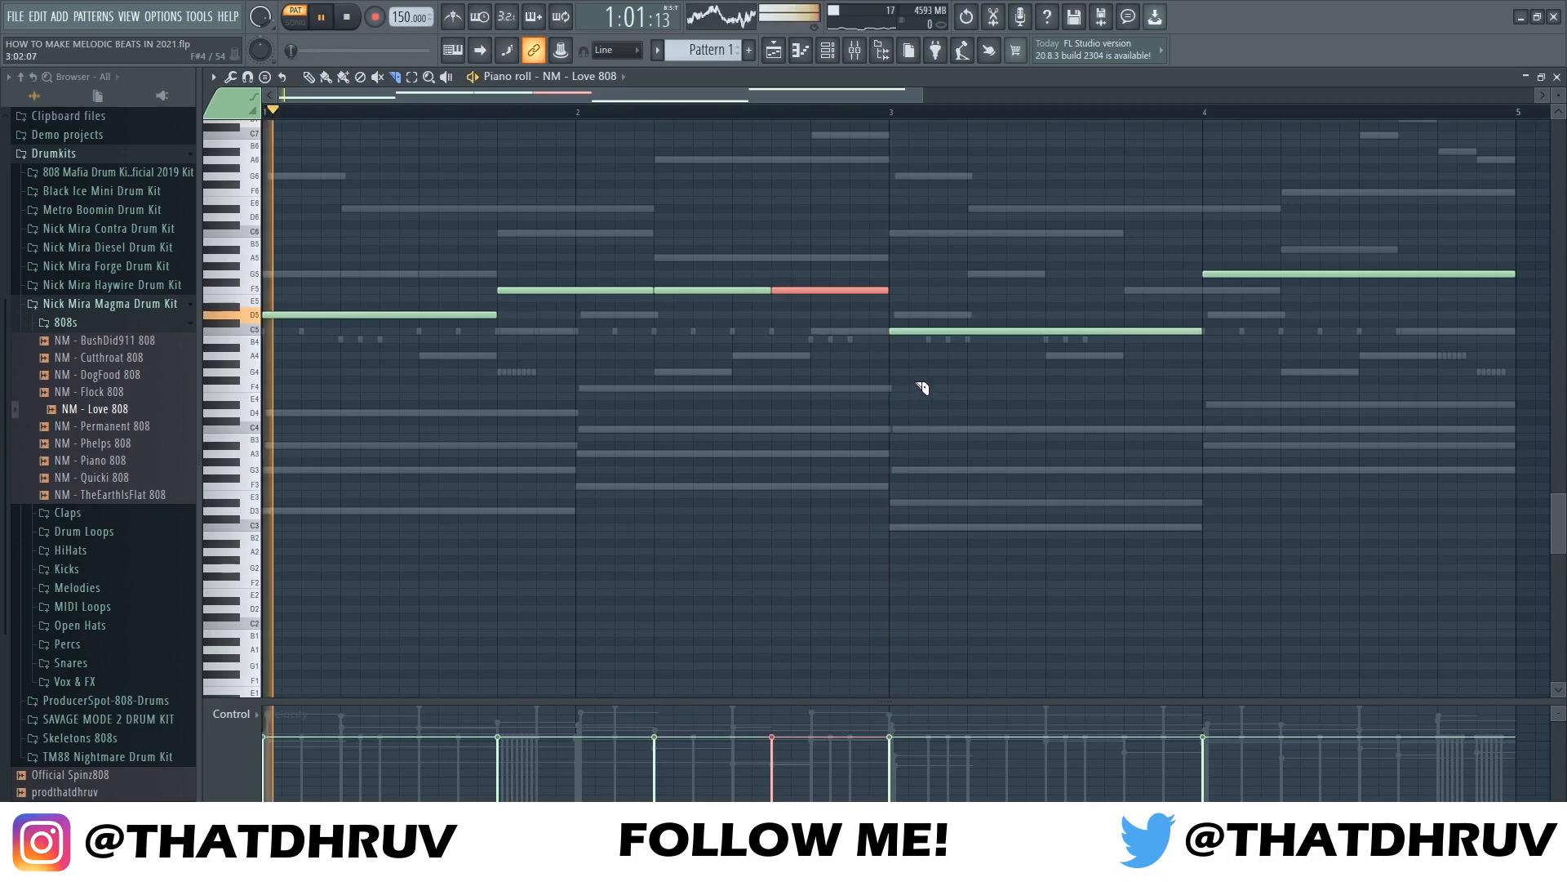
{"action": "key", "text": "p"}
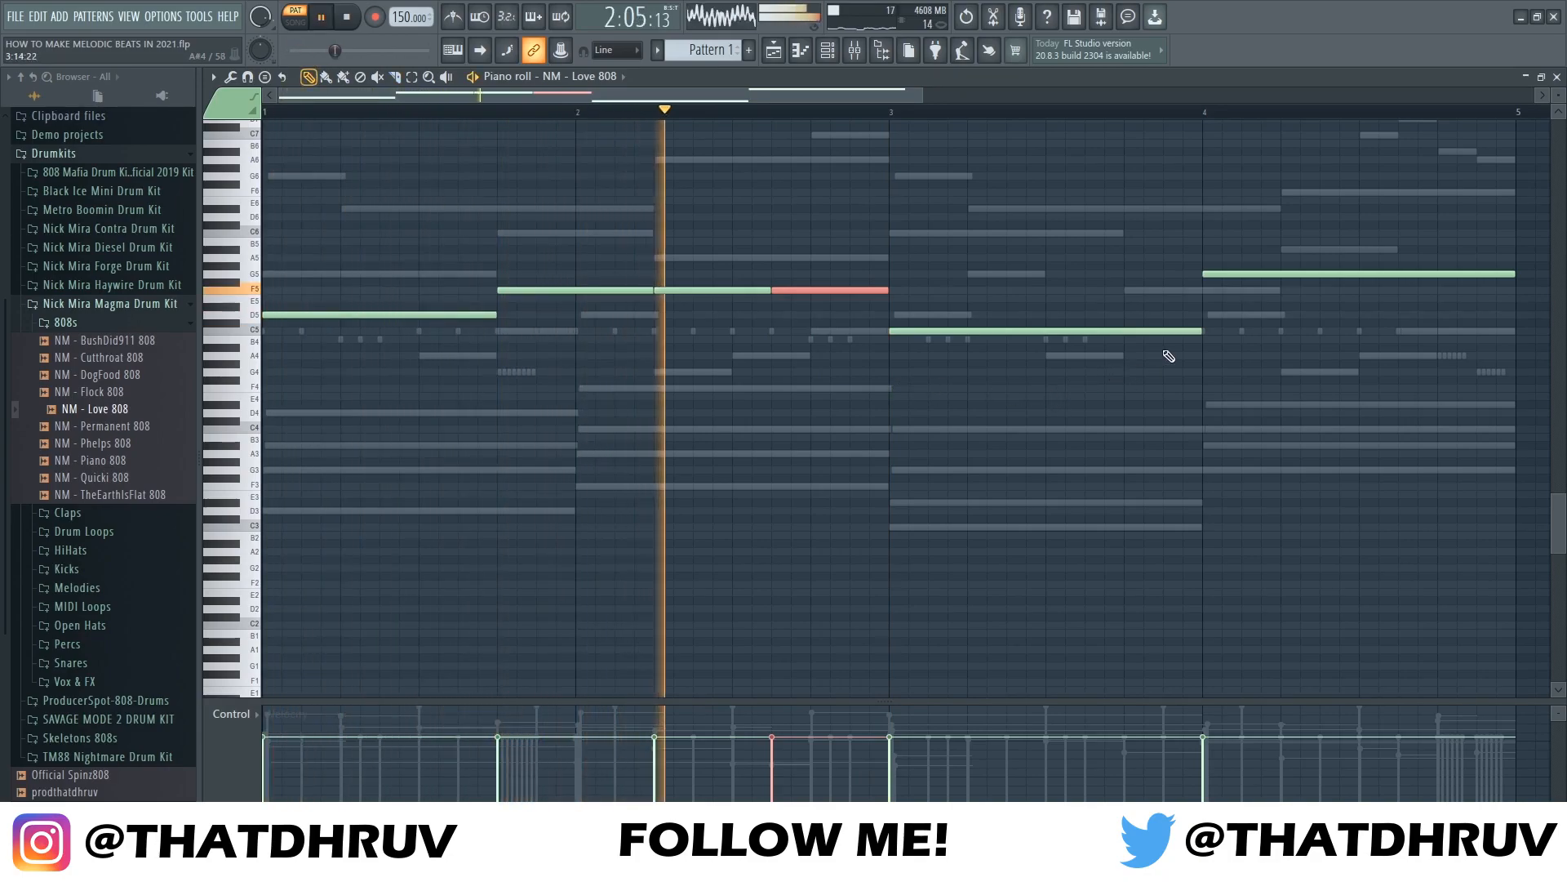
Cut the last beat off the C5 note in bar 3 and move the G5 note earlier to start at beat 4
{"action": "key", "text": "space"}
{"action": "key", "text": "c"}
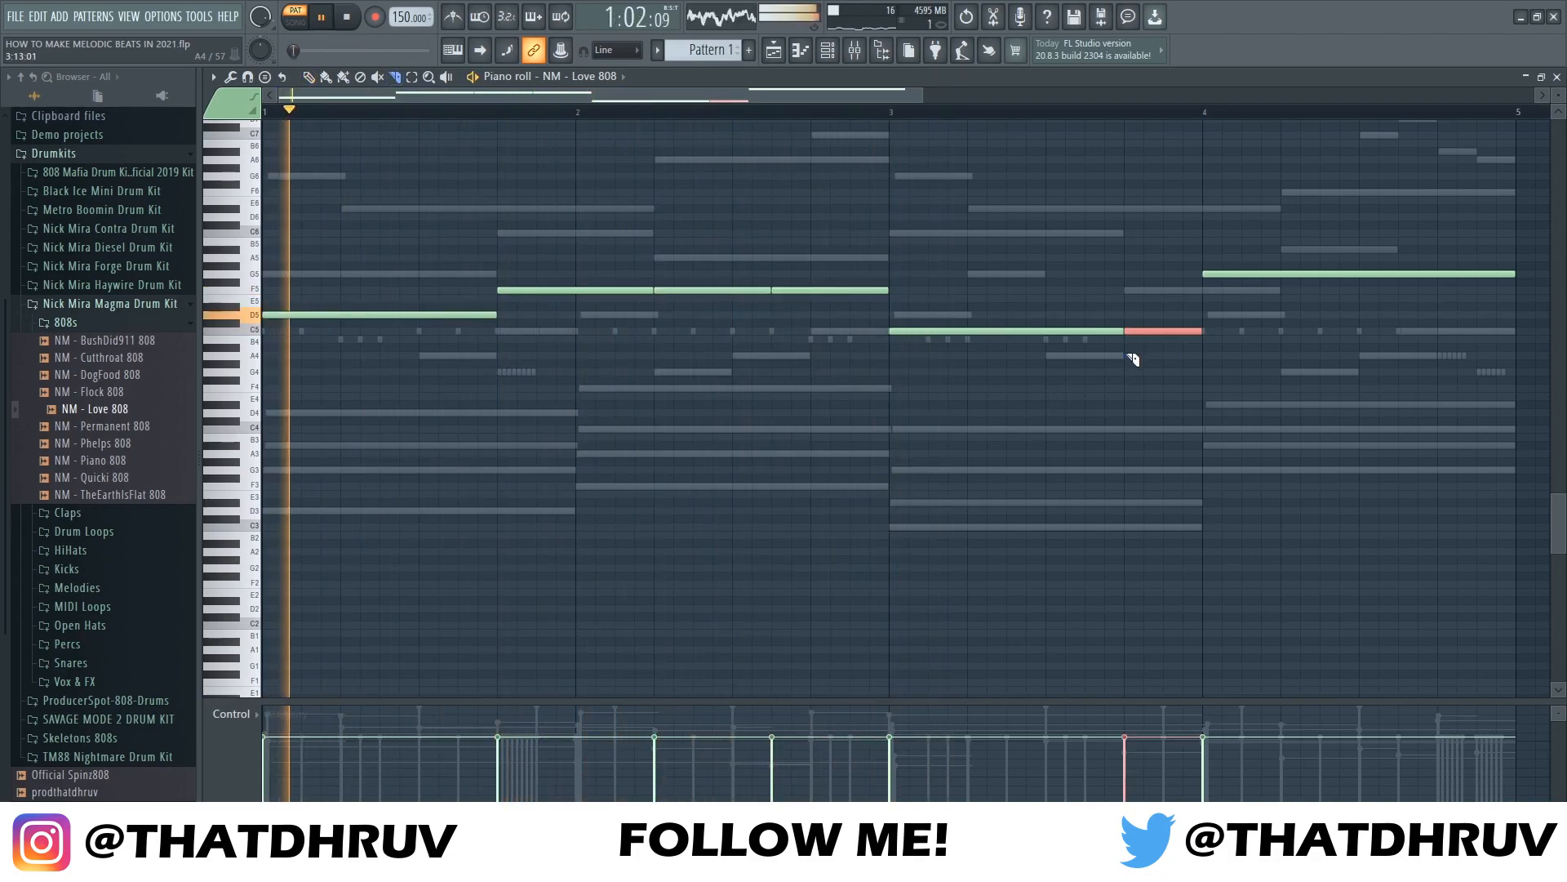
{"action": "key", "text": "p"}
{"action": "right_click", "coordinate": [1177, 332]}
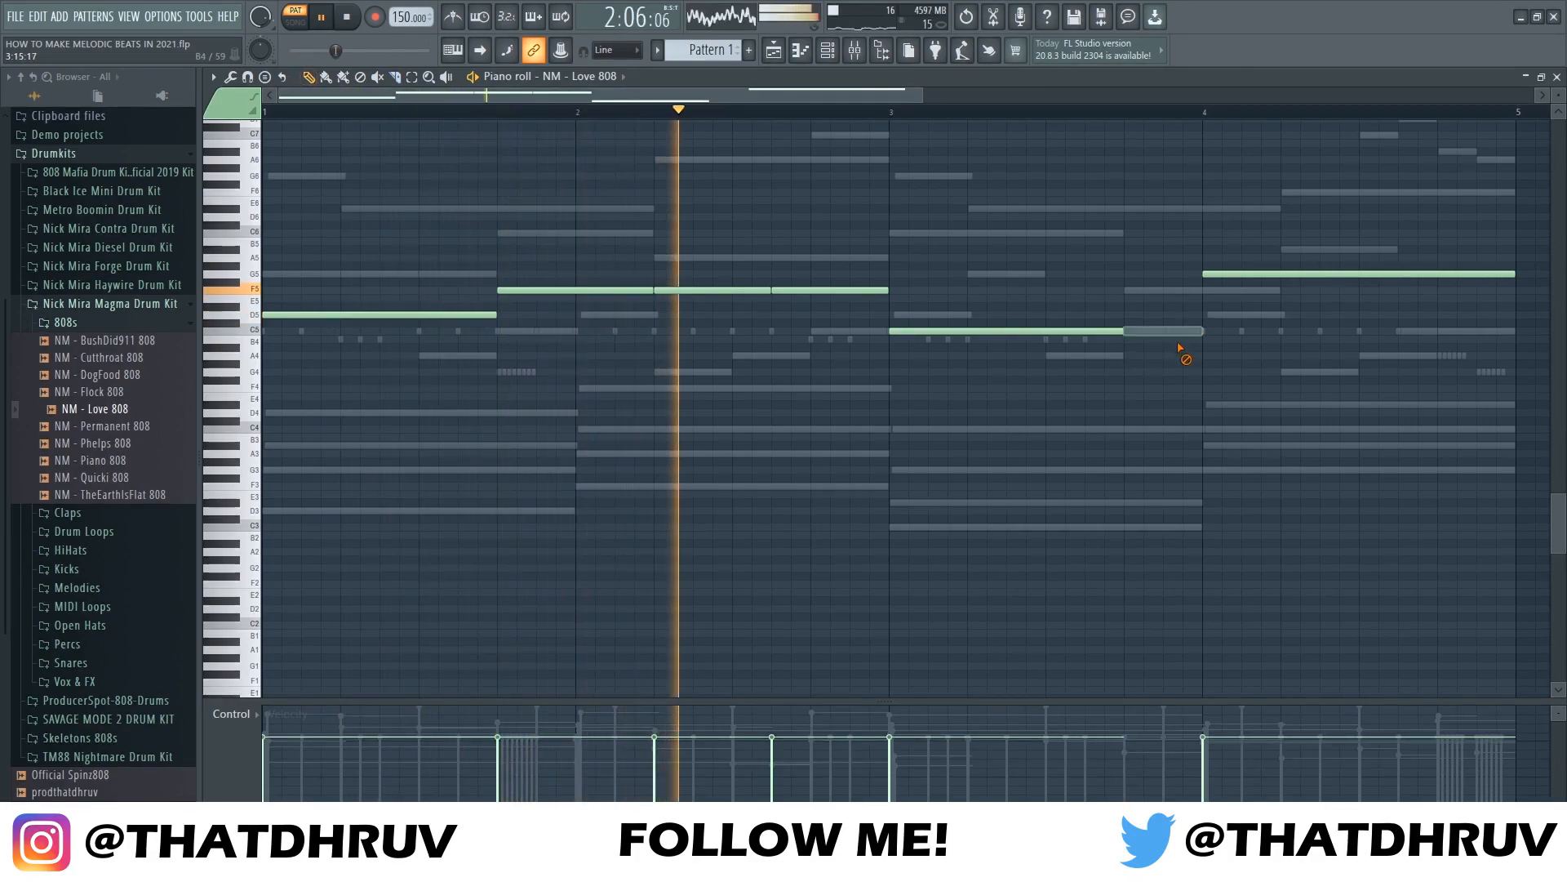
{"action": "left_click_drag", "start_coordinate": [1217, 274], "coordinate": [1139, 273]}
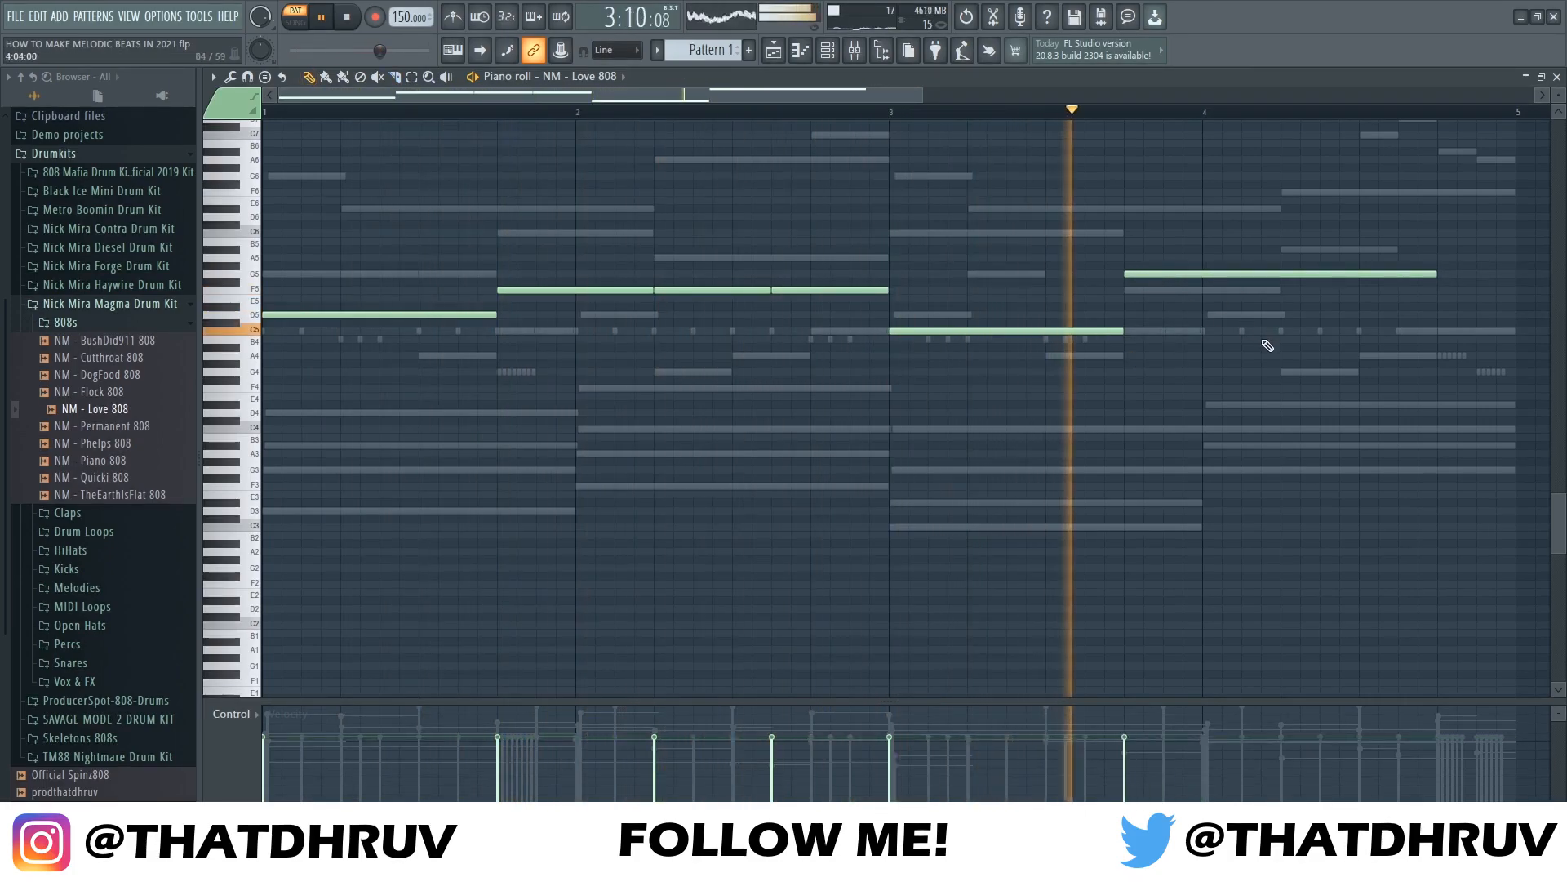
Slice the G5 note at beat 2 and step 11 of bar 4, lowering the last slice to F5 and lengthening it to four steps
{"action": "key", "text": "space"}
{"action": "left_click_drag", "start_coordinate": [1284, 260], "coordinate": [1283, 286]}
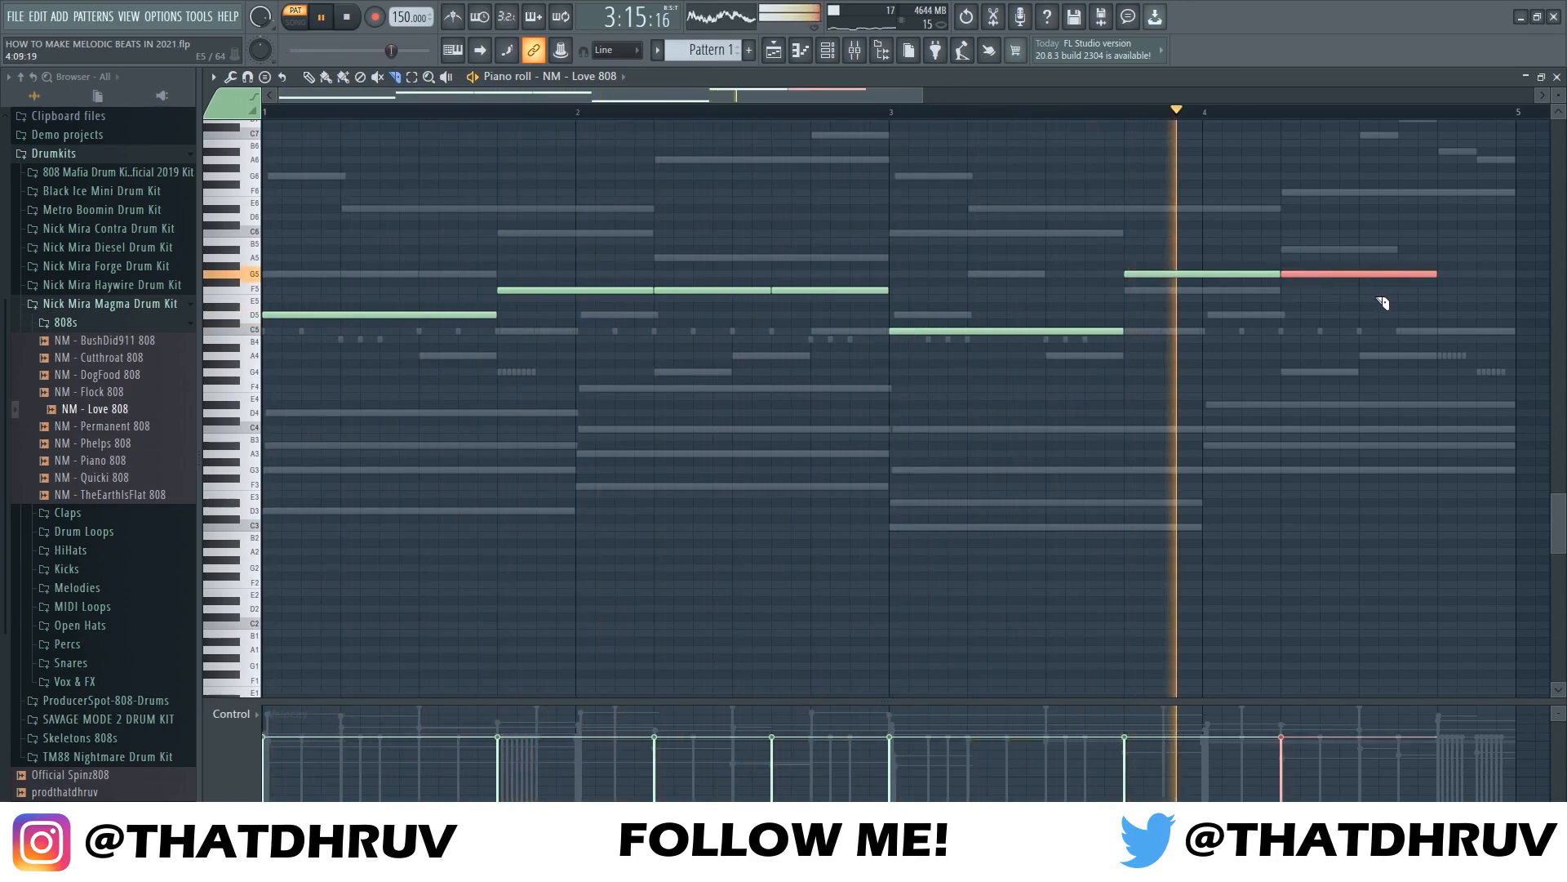
{"action": "key", "text": "space"}
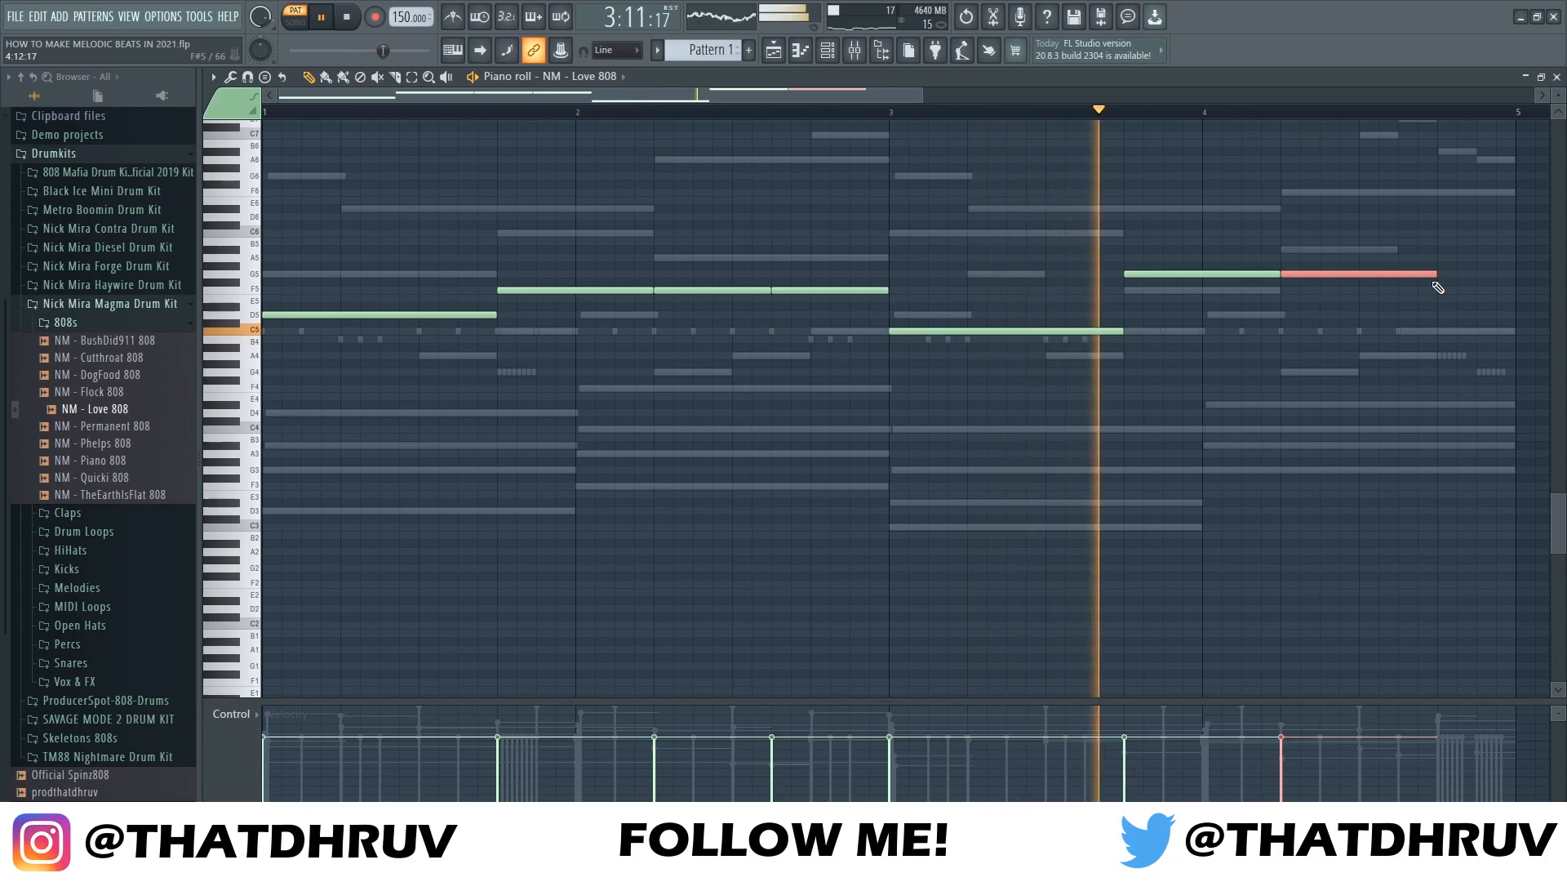
{"action": "key", "text": "space"}
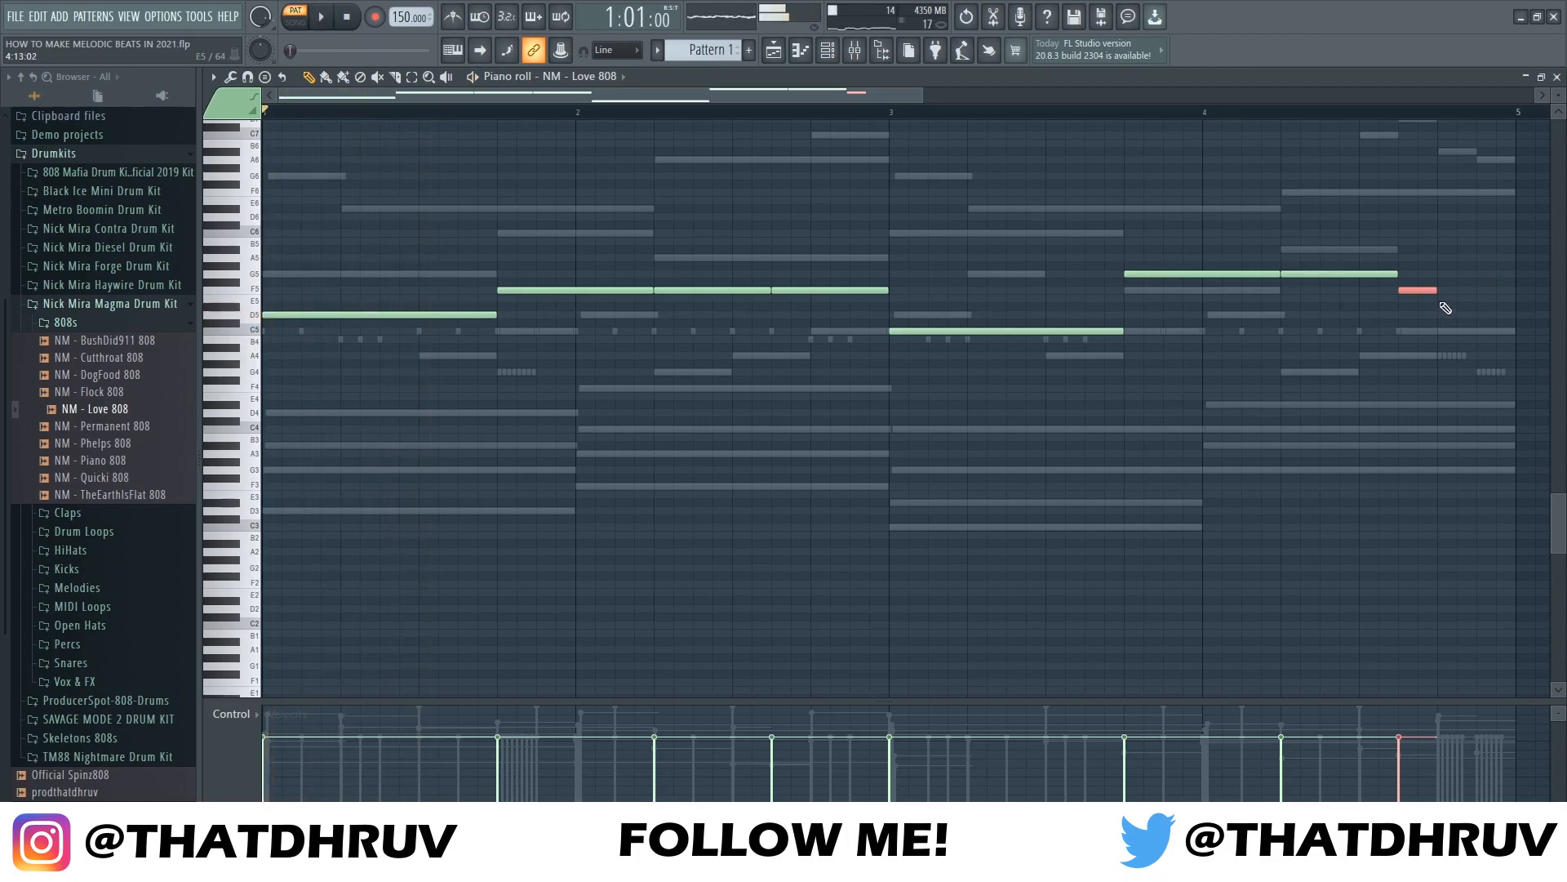
{"action": "key", "text": "space"}
{"action": "left_click_drag", "start_coordinate": [1435, 291], "coordinate": [1470, 299]}
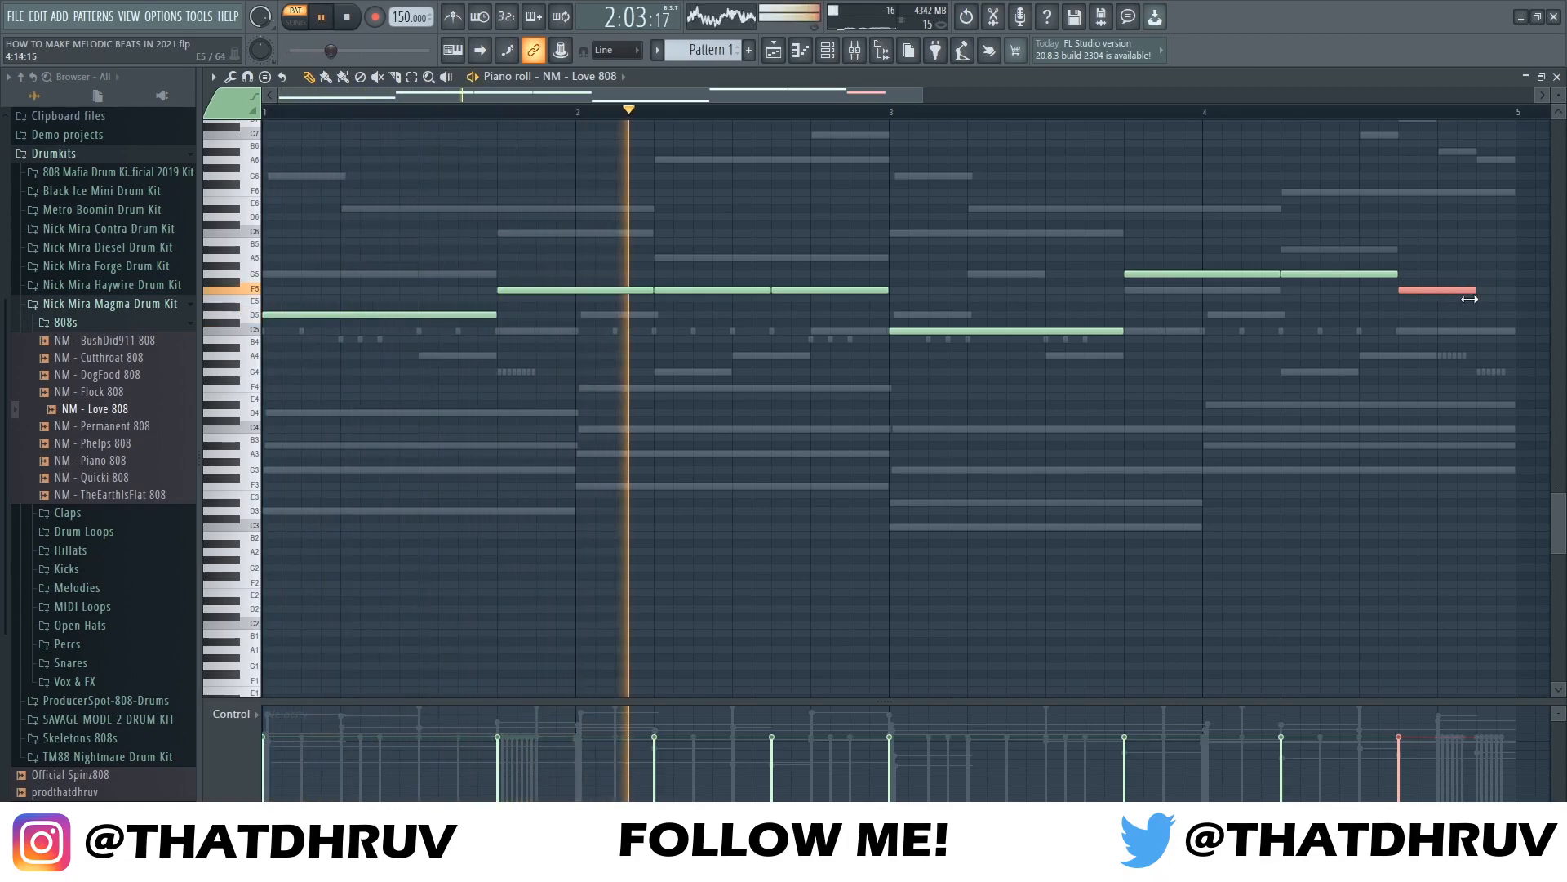
Add a C5 note over the last two steps of bar 4 and lower the F5 note before it to D5
{"action": "key", "text": "space"}
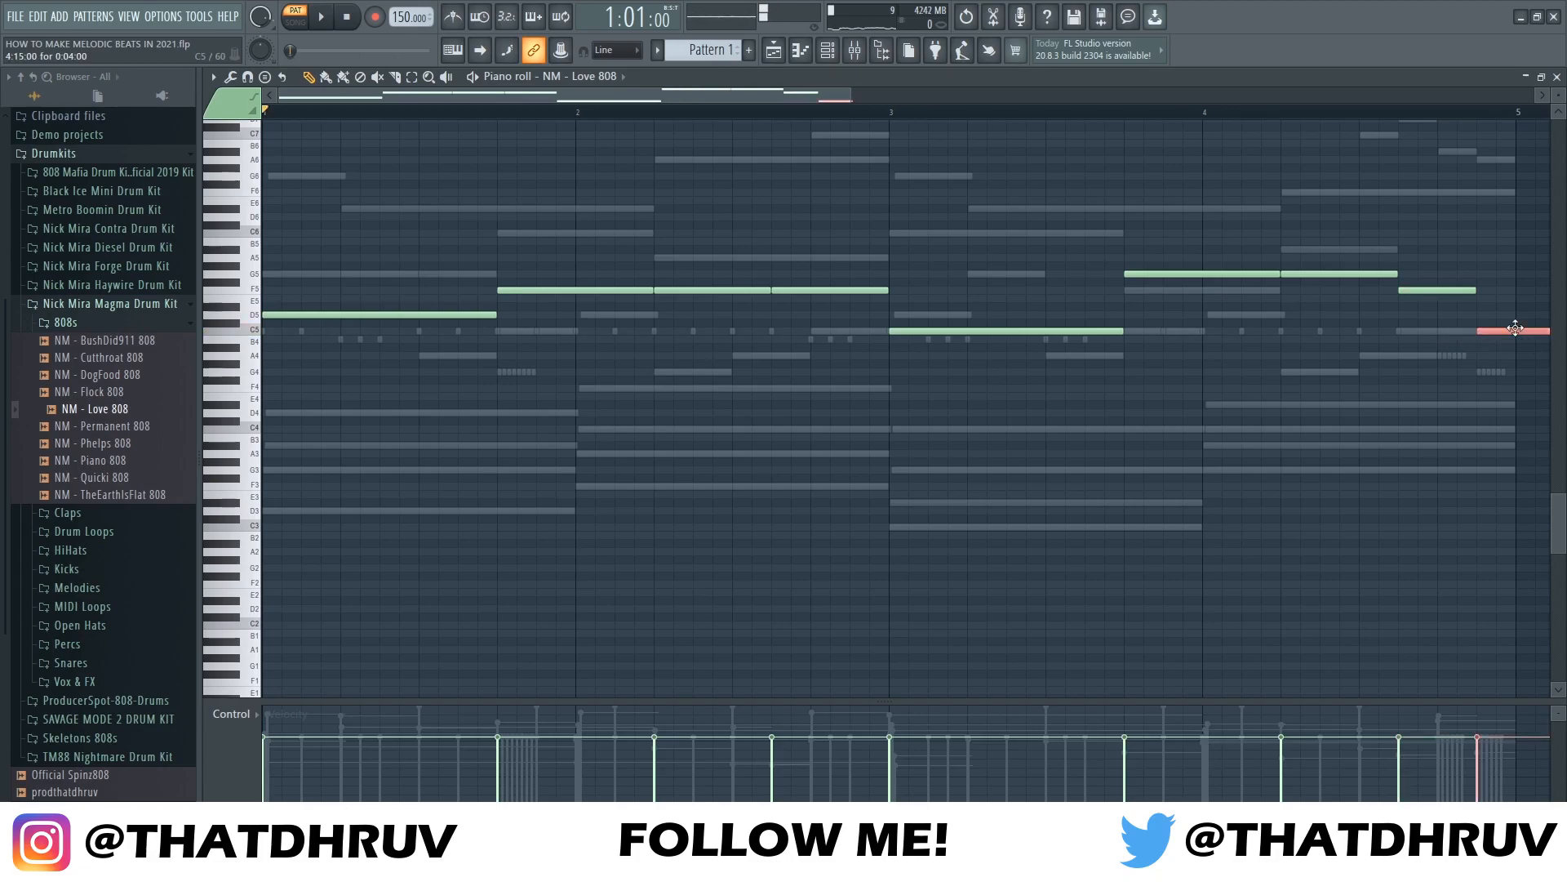
{"action": "left_click_drag", "start_coordinate": [1443, 290], "coordinate": [1443, 315]}
{"action": "key", "text": "space"}
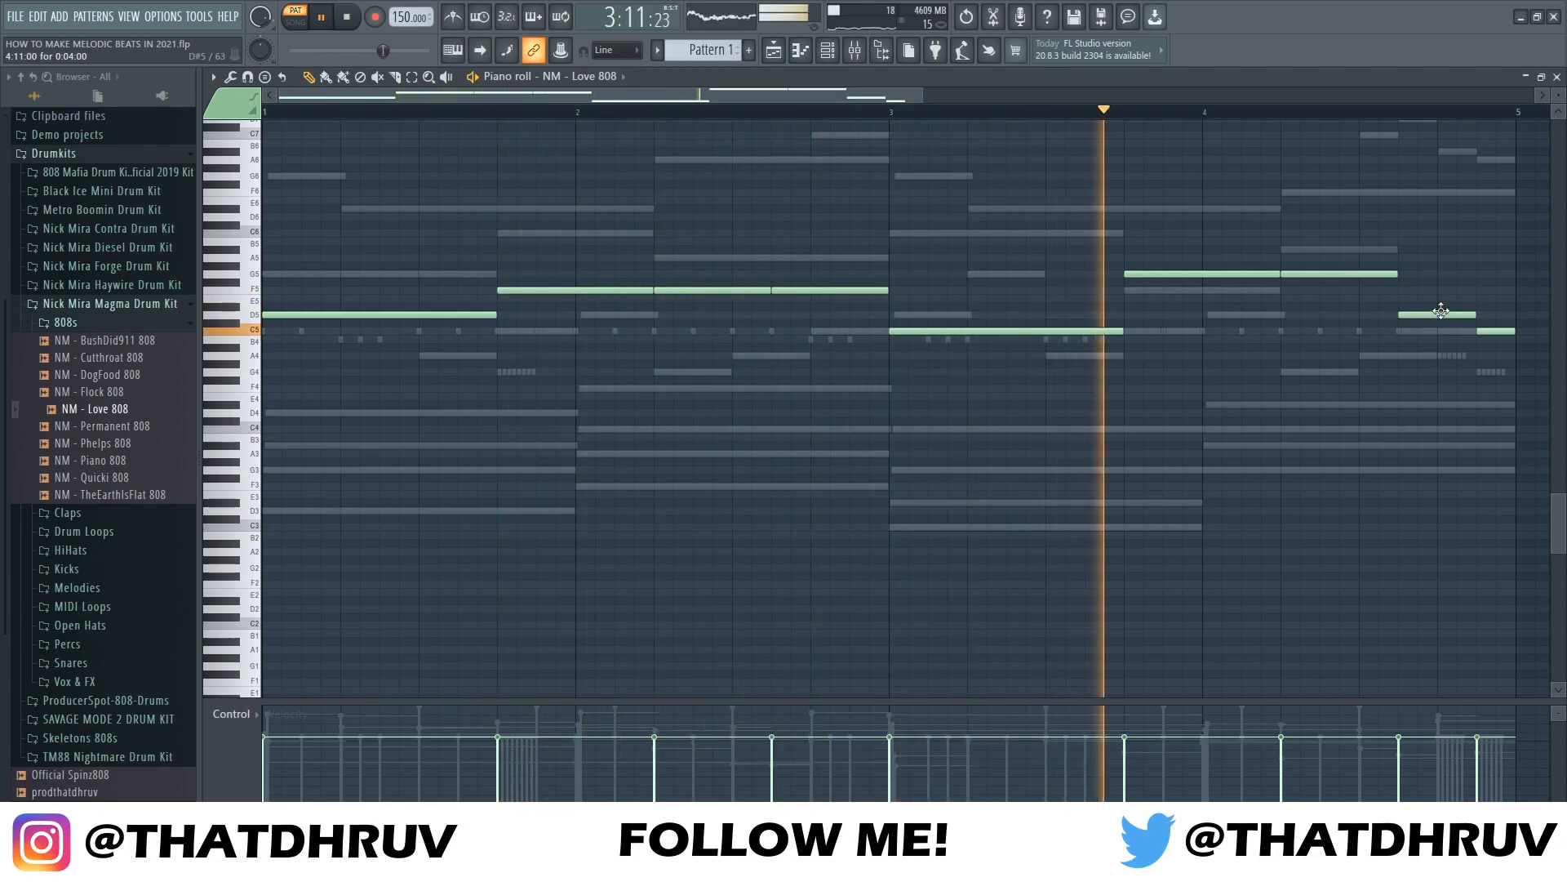
{"action": "key", "text": "space"}
Try the second-to-last 808 note in bar 4 on E5 and F5, and settle it on D#5
{"action": "left_click_drag", "start_coordinate": [1441, 315], "coordinate": [1443, 303]}
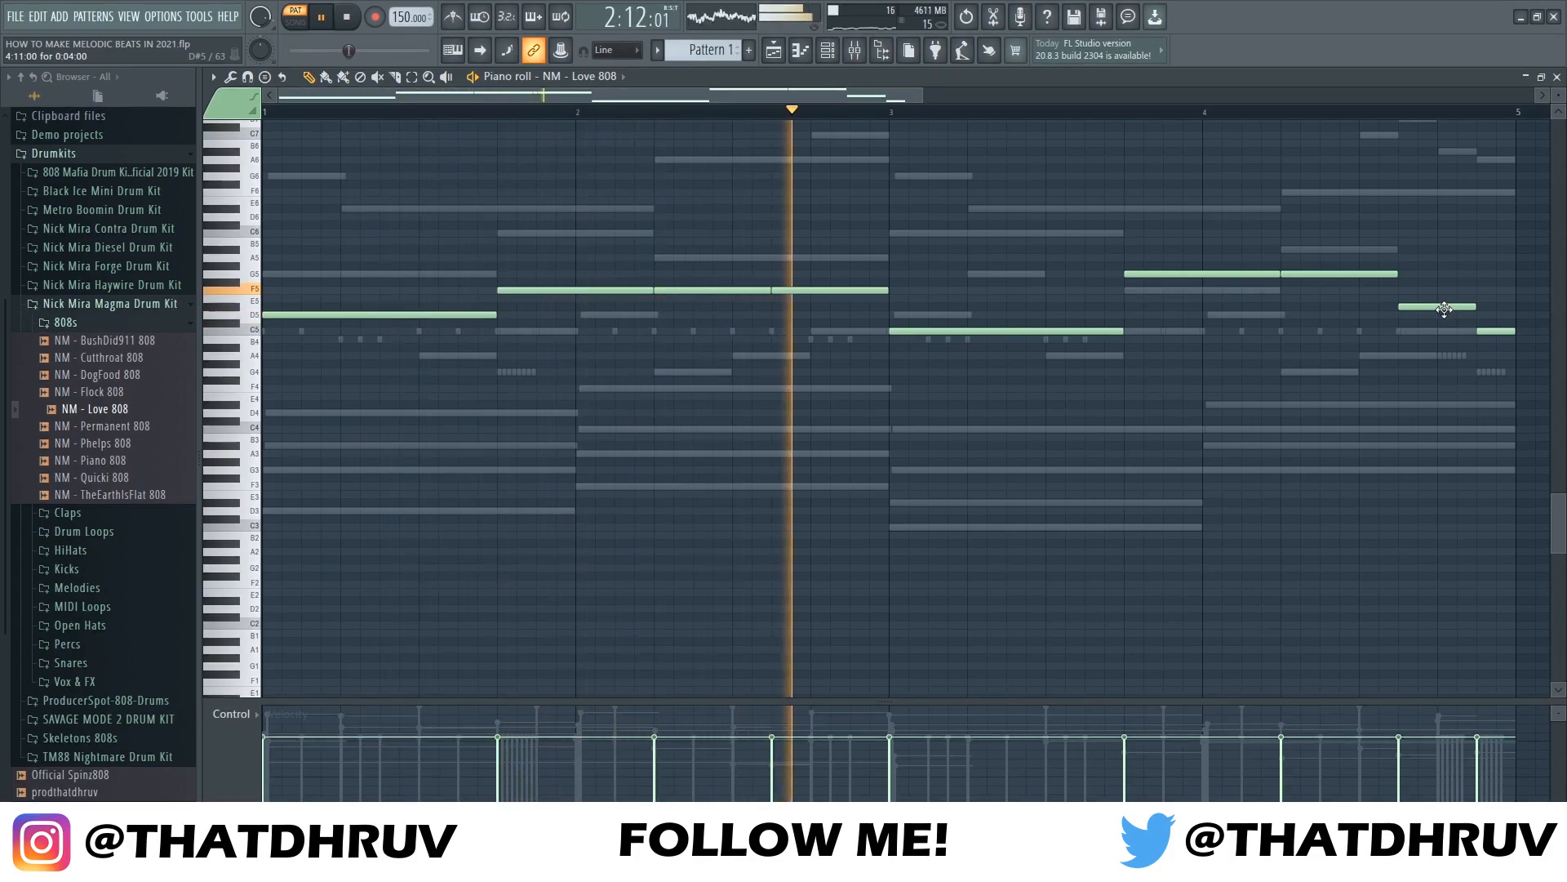
{"action": "key", "text": "space"}
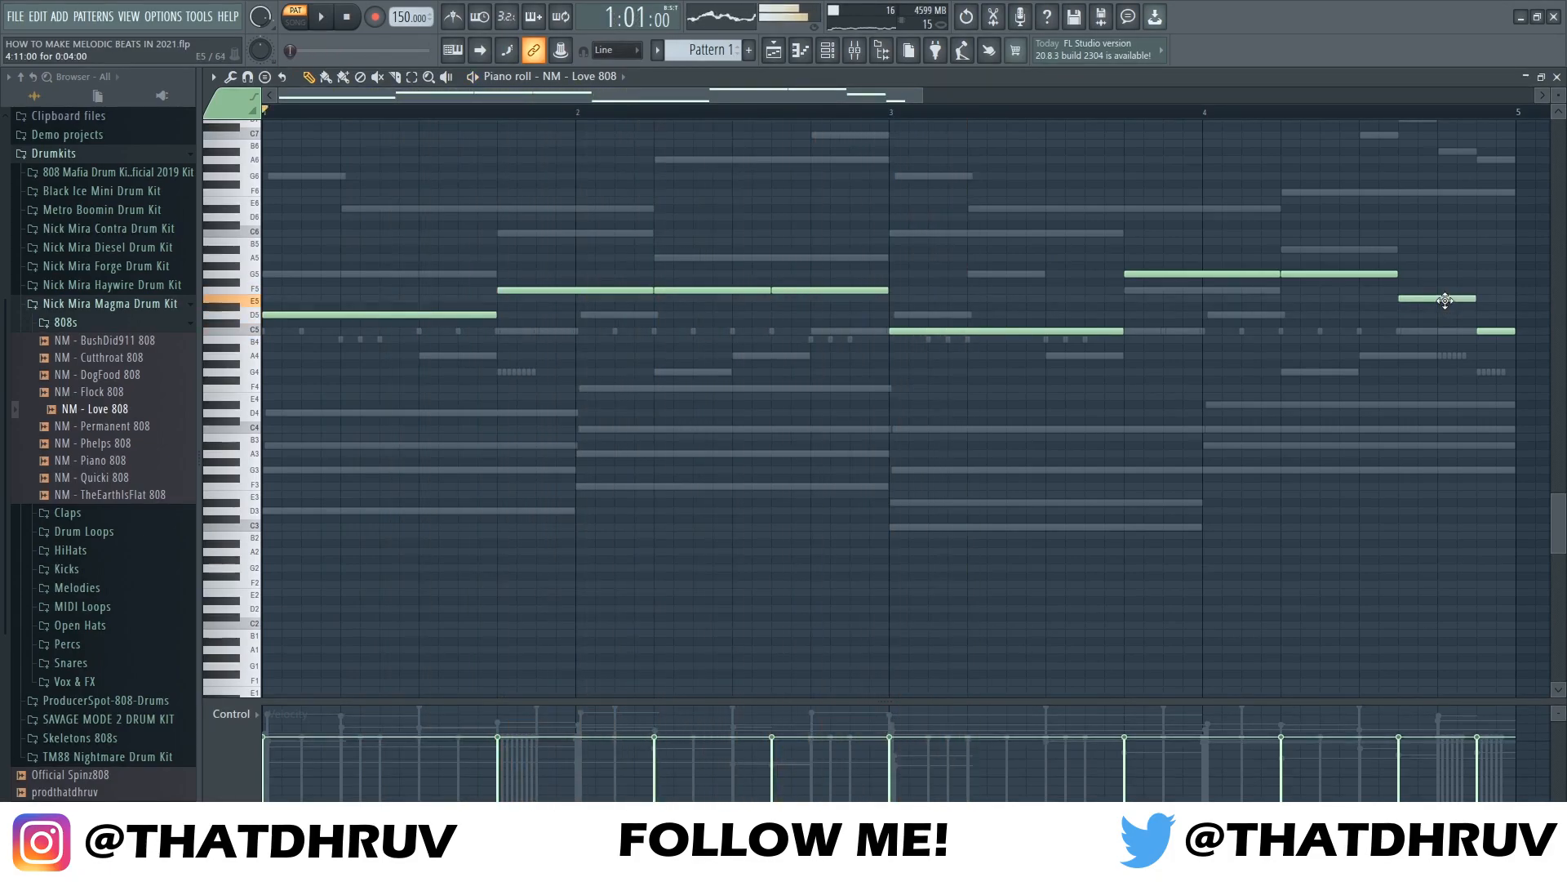
{"action": "key", "text": "space"}
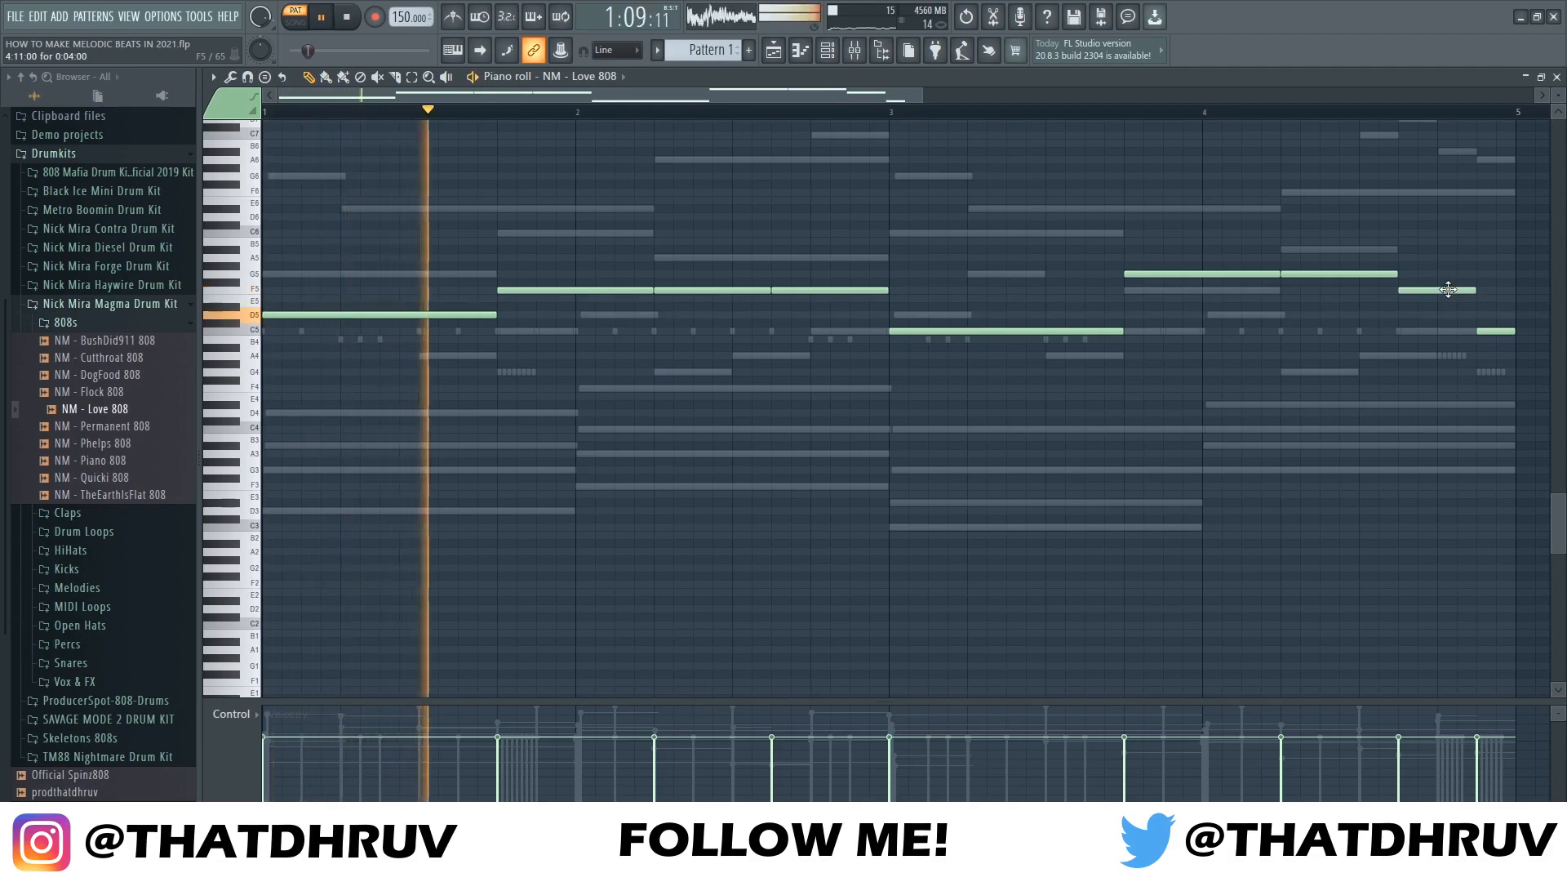
{"action": "left_click_drag", "start_coordinate": [1448, 290], "coordinate": [1449, 298]}
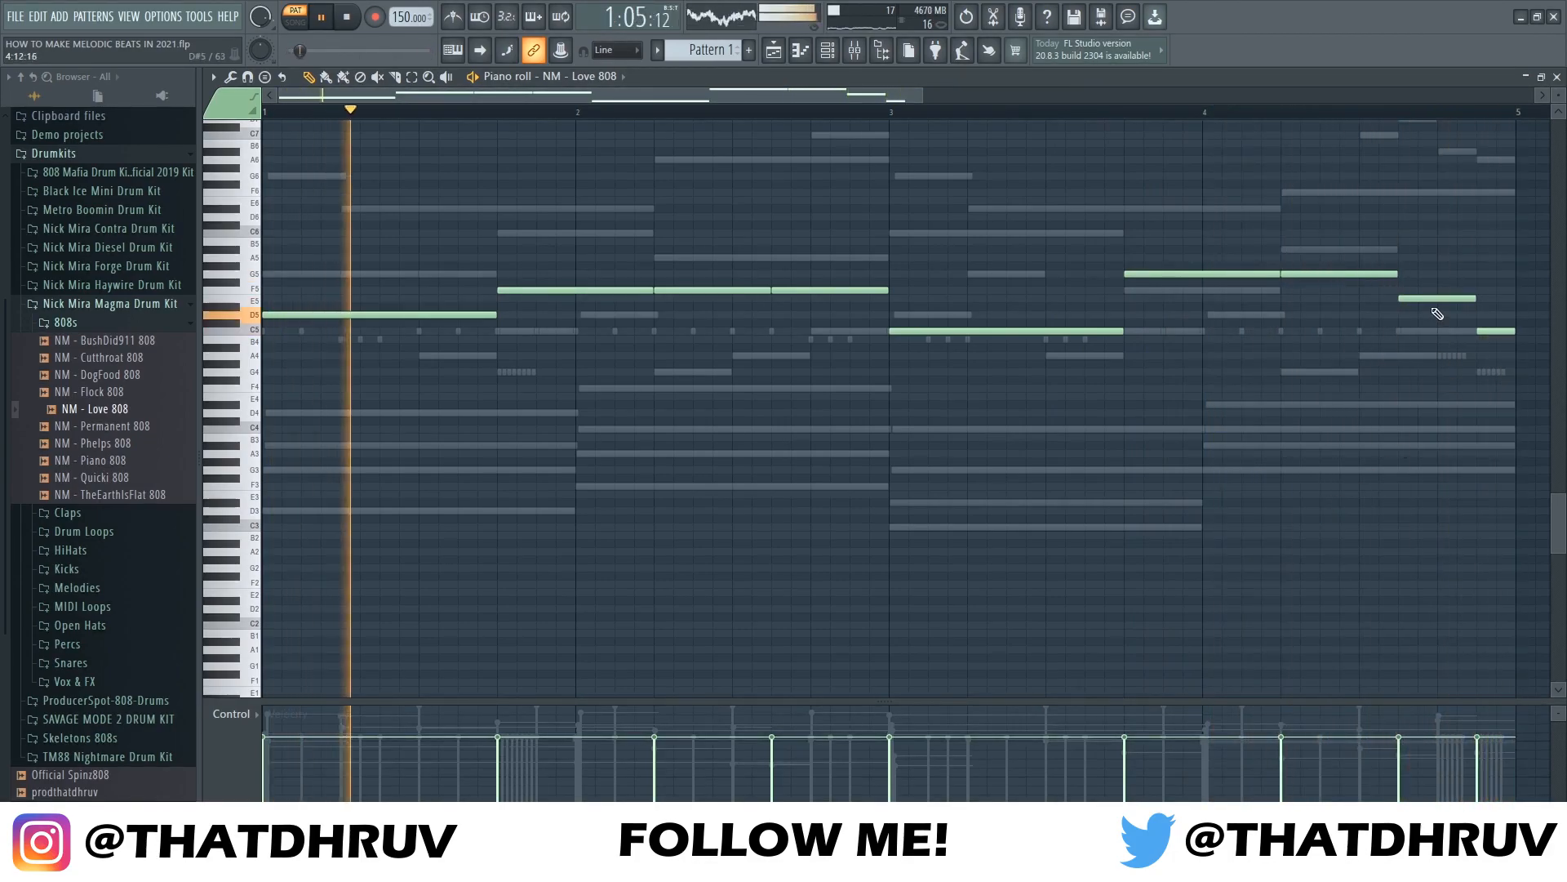
{"action": "left_click_drag", "start_coordinate": [1434, 300], "coordinate": [1432, 311]}
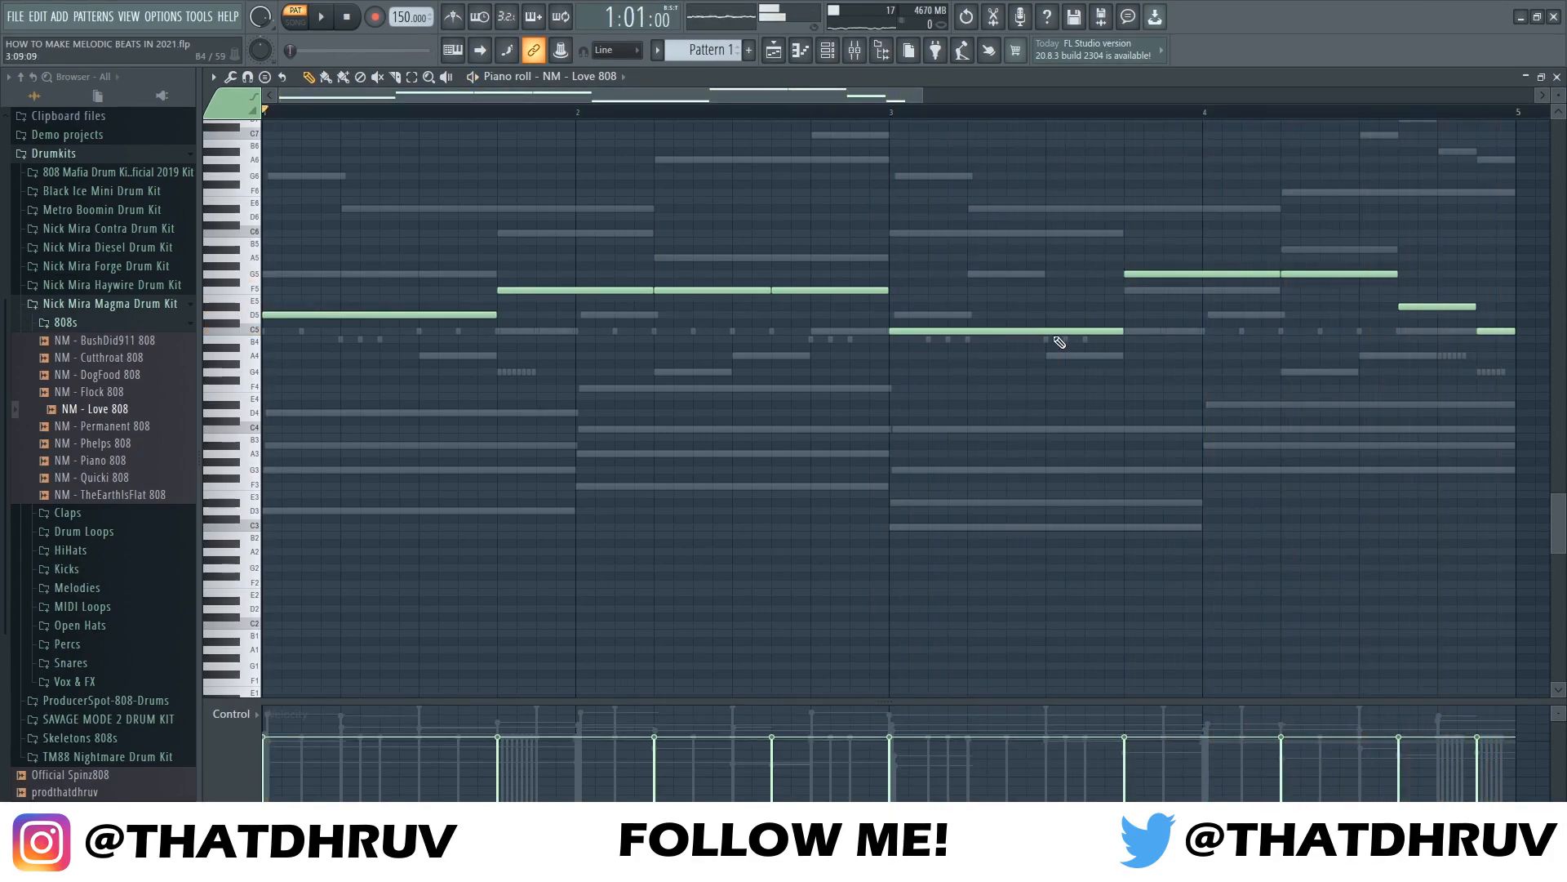
Raise all Love 808 notes to maximum velocity, transpose them down one octave and play the pattern
{"action": "key", "text": "ctrl+a"}
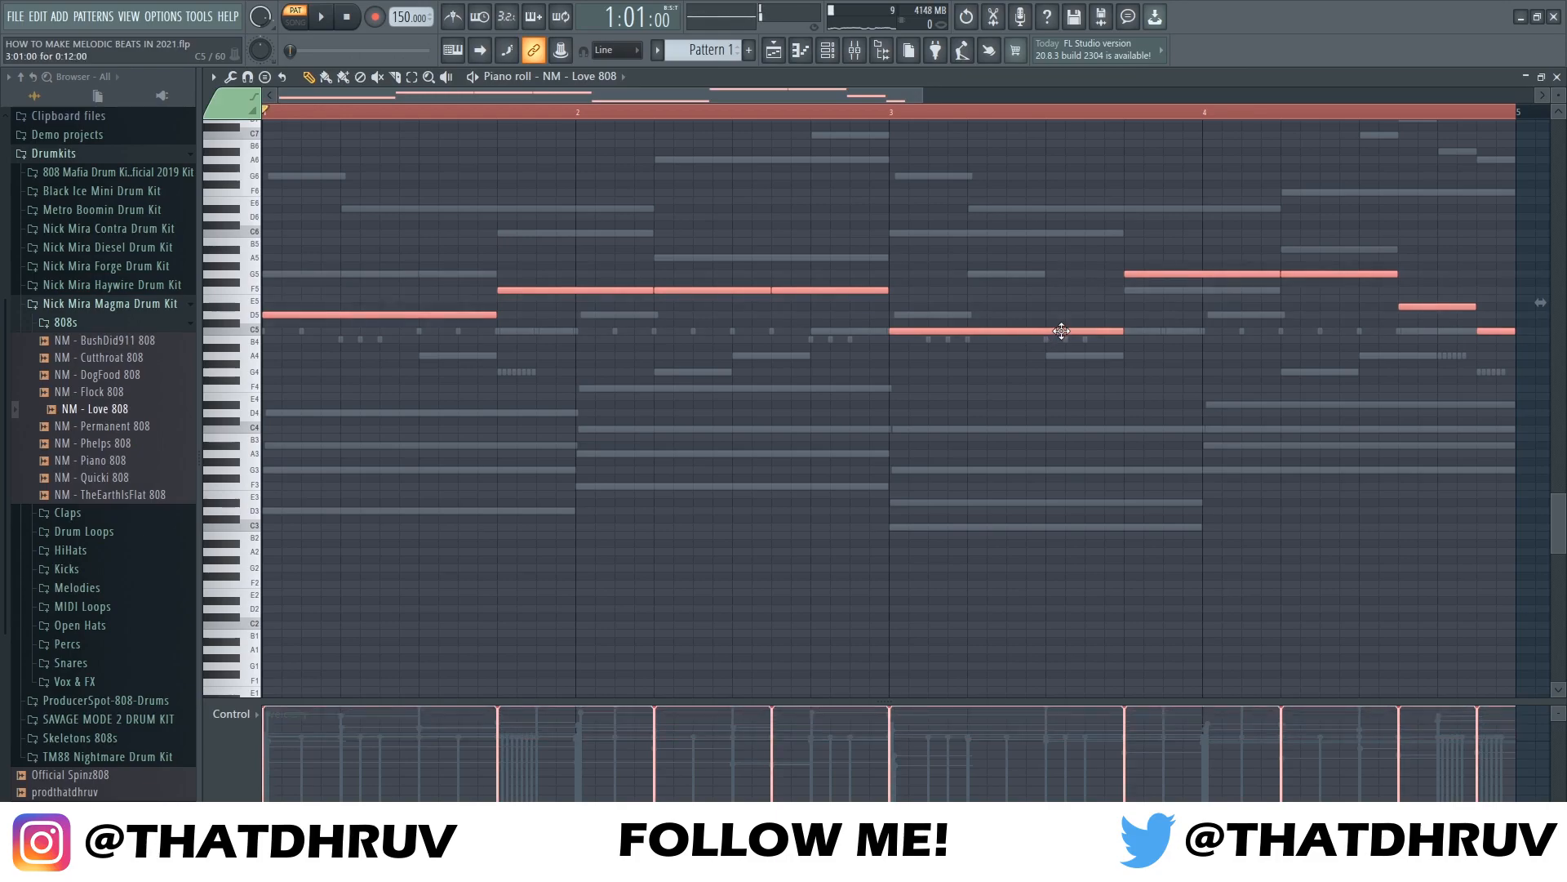
{"action": "key", "text": "ctrl+Down"}
{"action": "key", "text": "space"}
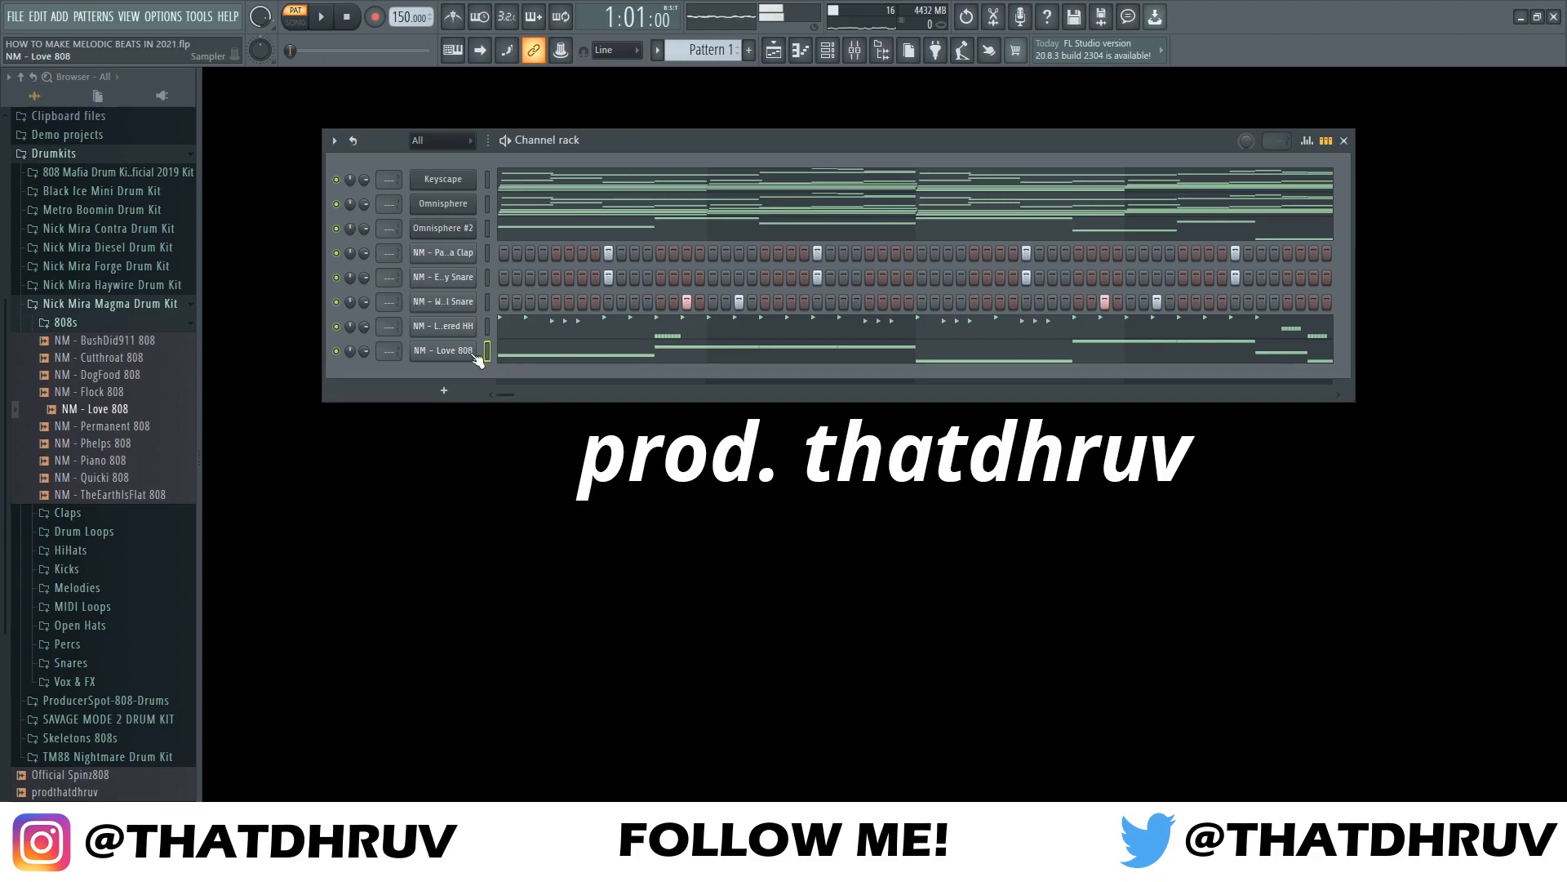
Open the Love 808 channel's sampler settings
{"action": "left_click", "coordinate": [472, 353]}
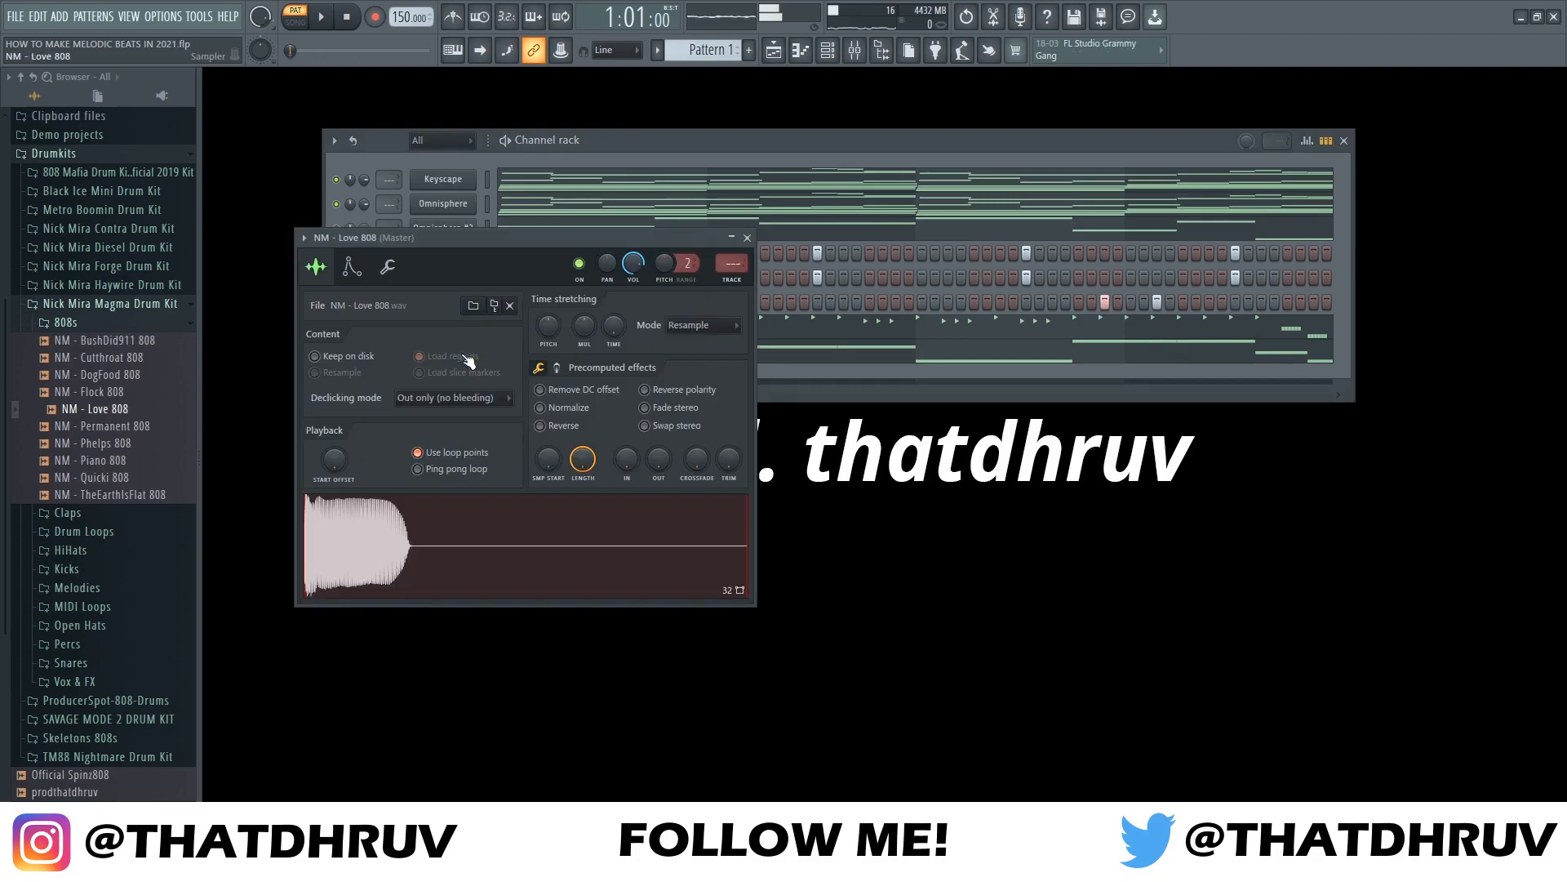
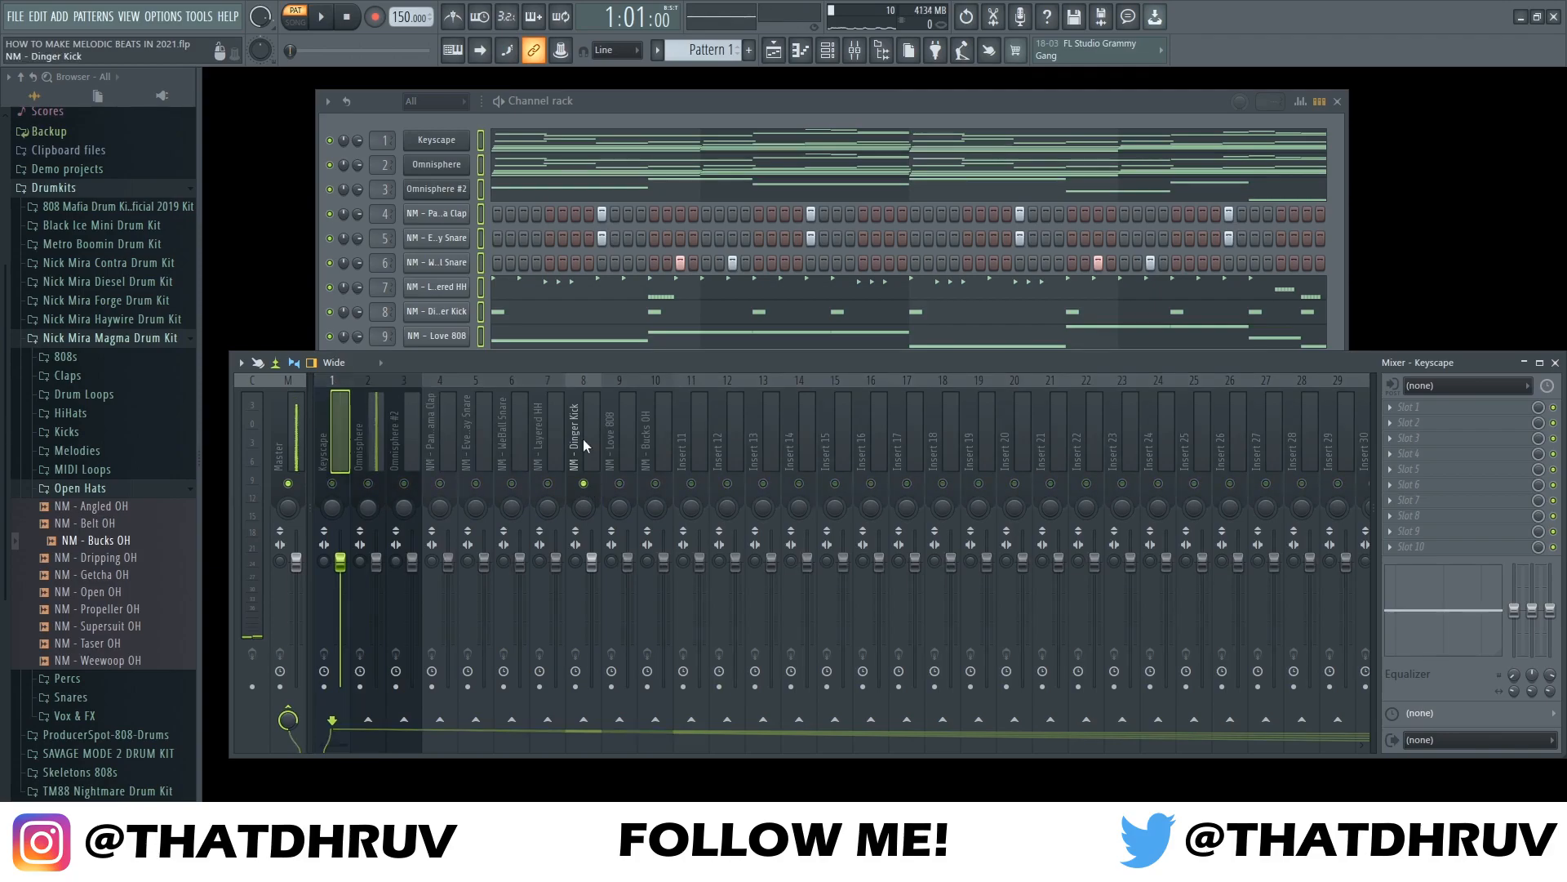
Set the mixer volumes of Dinger Kick to 50%, Love 808 to 65% and Layered HH to 75%, lowering Bucks OH to match the hi-hat
{"action": "left_click_drag", "start_coordinate": [597, 572], "coordinate": [592, 624]}
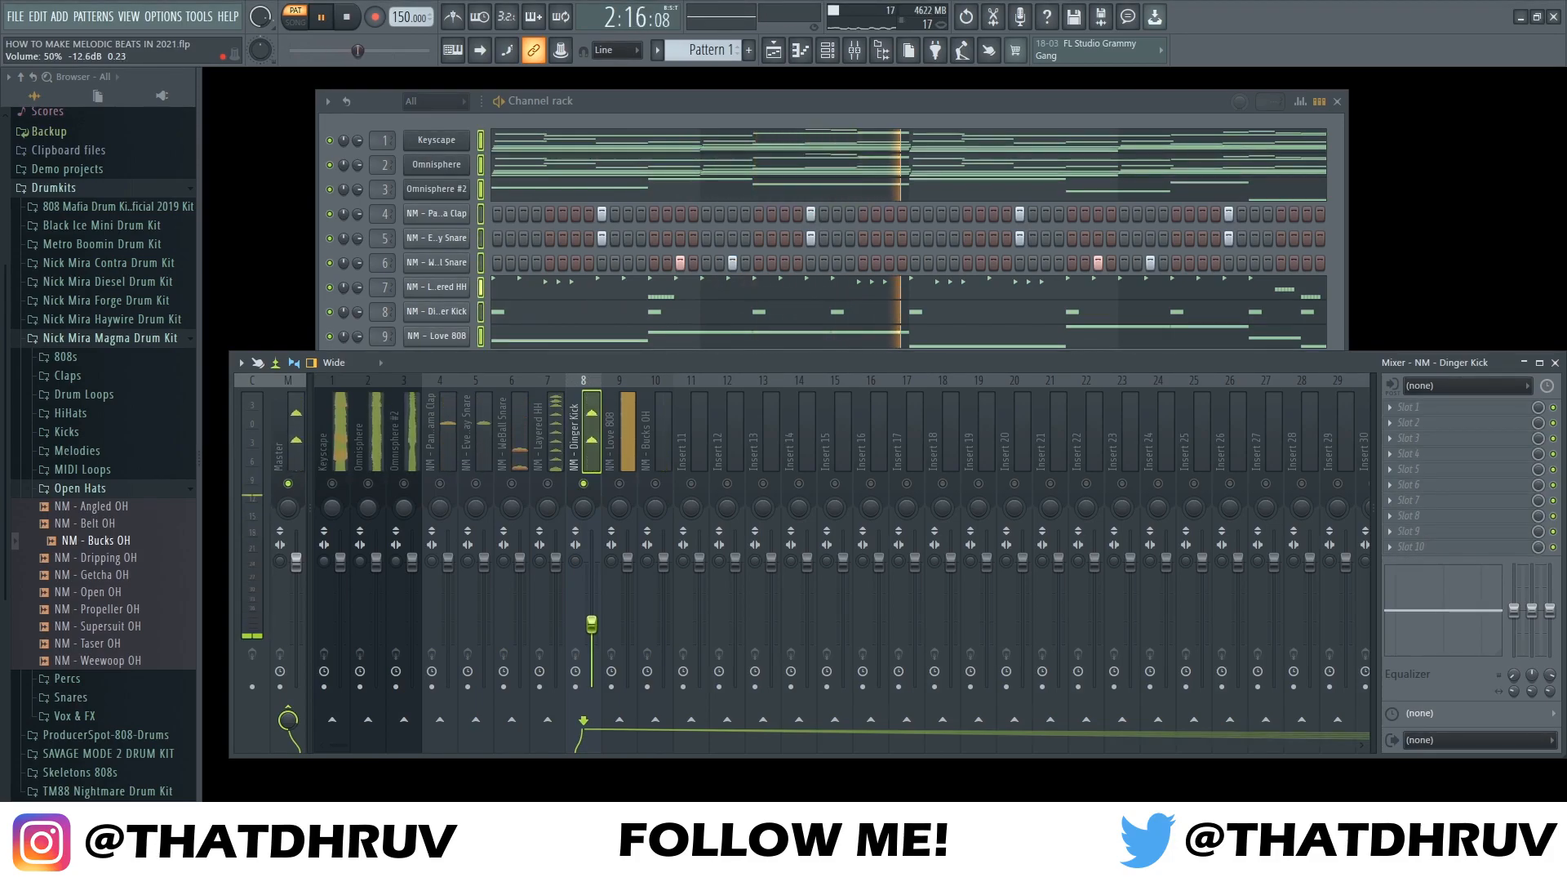
{"action": "left_click", "coordinate": [620, 483]}
{"action": "left_click_drag", "start_coordinate": [628, 563], "coordinate": [627, 604]}
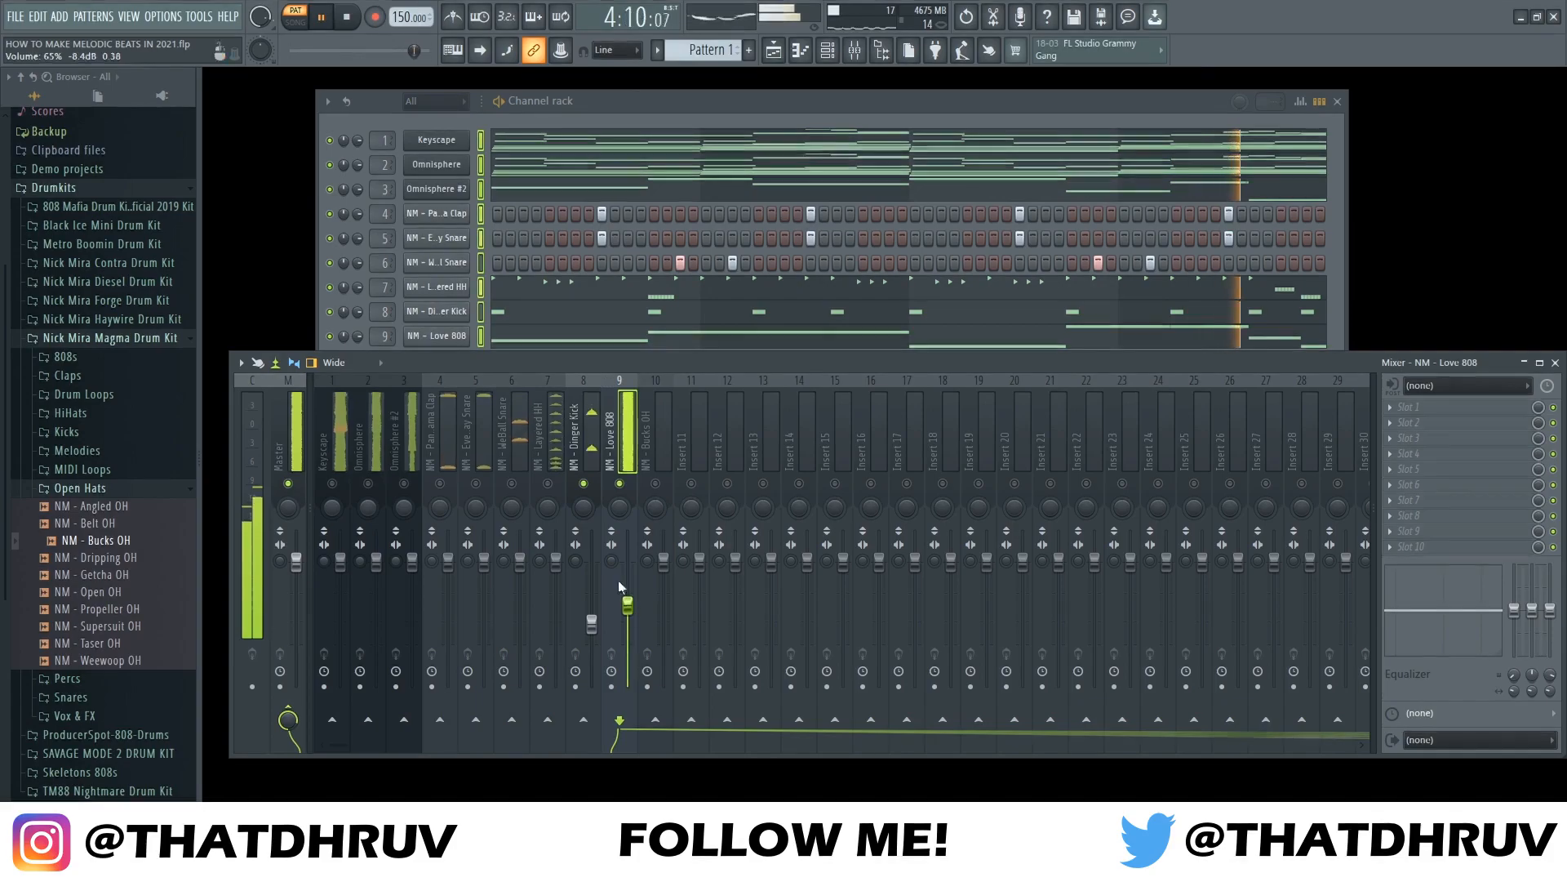
{"action": "left_click_drag", "start_coordinate": [563, 562], "coordinate": [556, 592]}
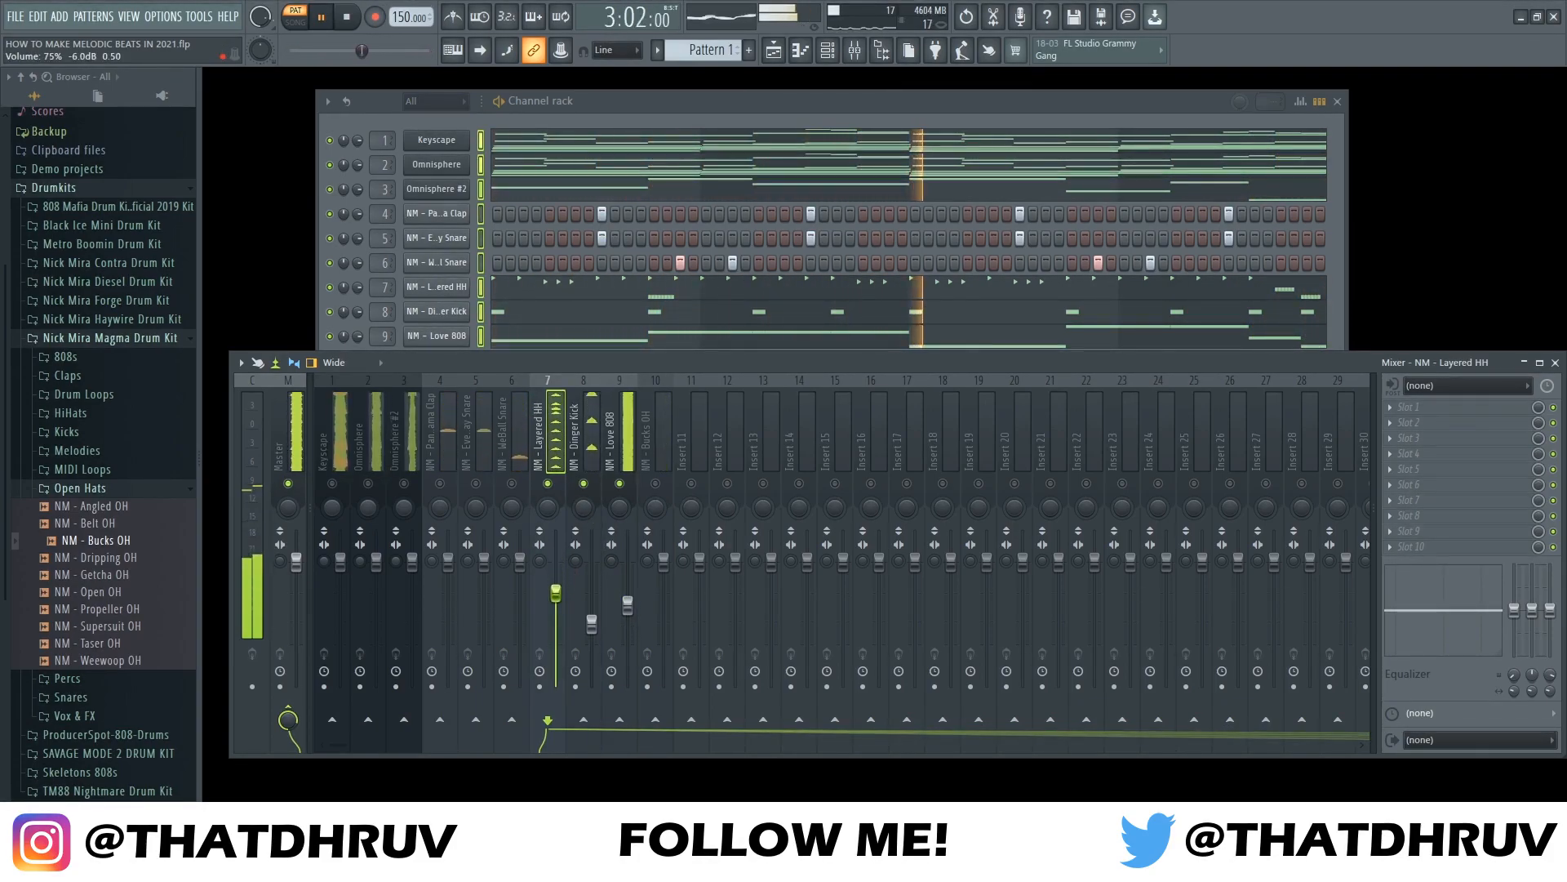
{"action": "left_click_drag", "start_coordinate": [663, 559], "coordinate": [664, 595]}
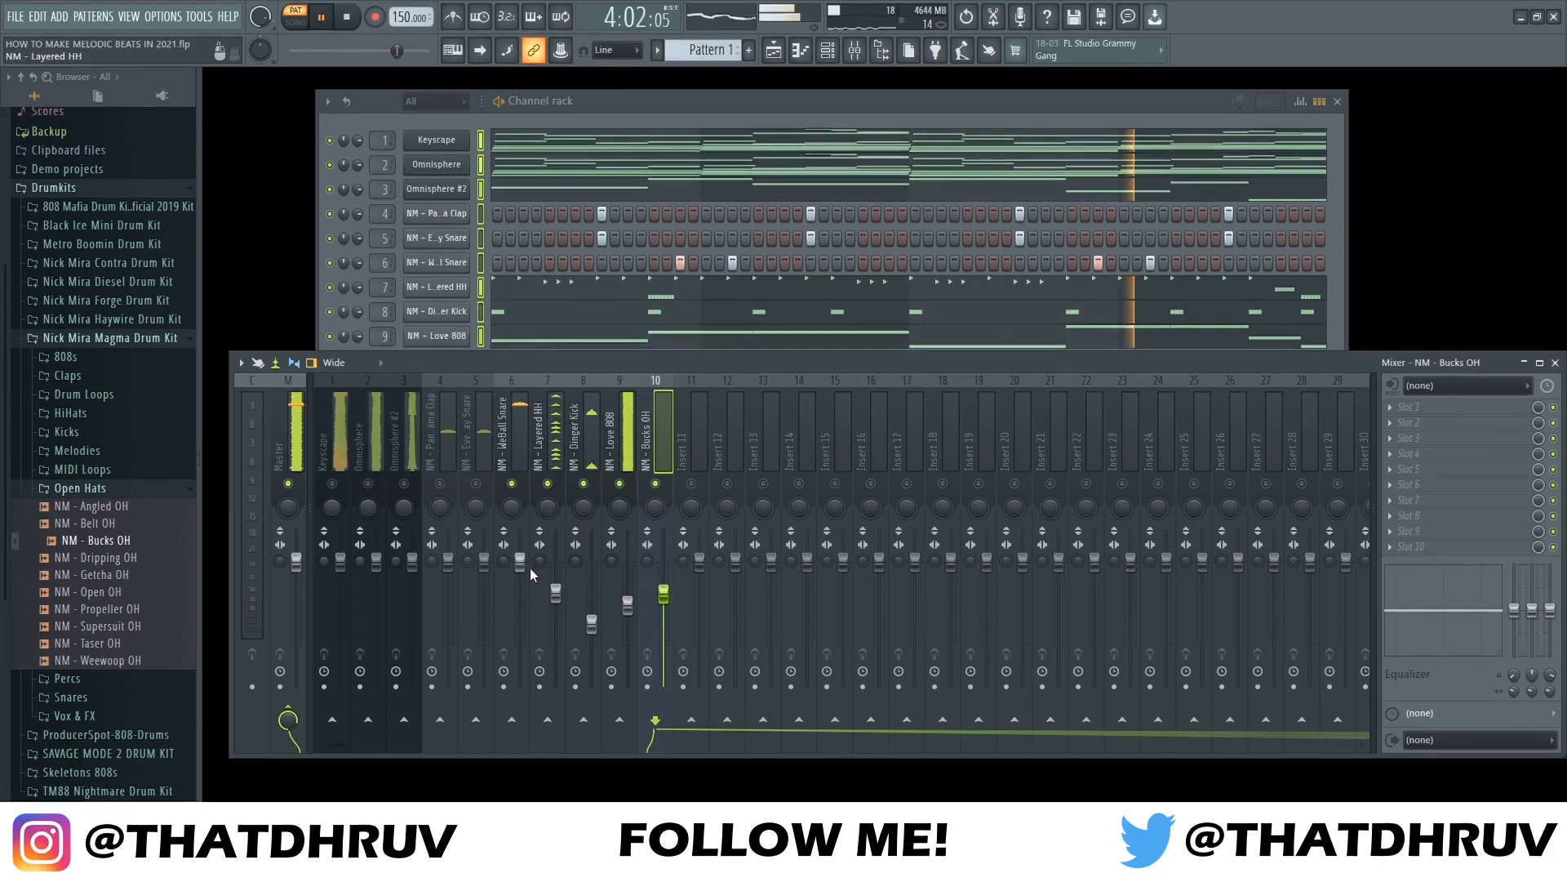
Set the WeBall Snare volume to 70% and Panorama Clap to 80%, and lower the Everyday Snare to about the clap's level
{"action": "left_click_drag", "start_coordinate": [520, 561], "coordinate": [520, 591]}
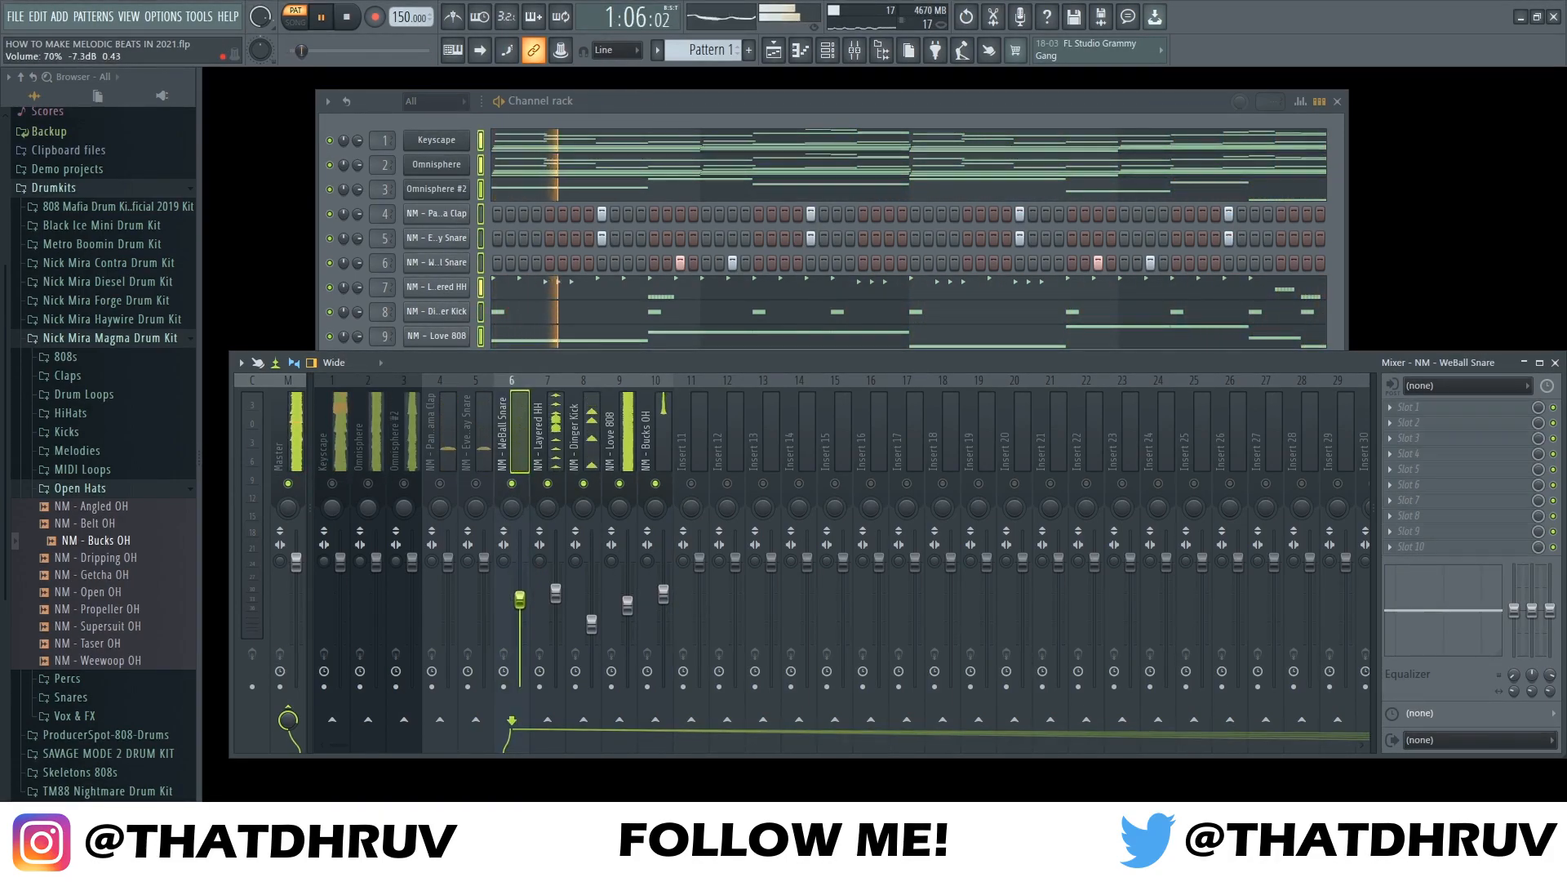
{"action": "left_click", "coordinate": [486, 563]}
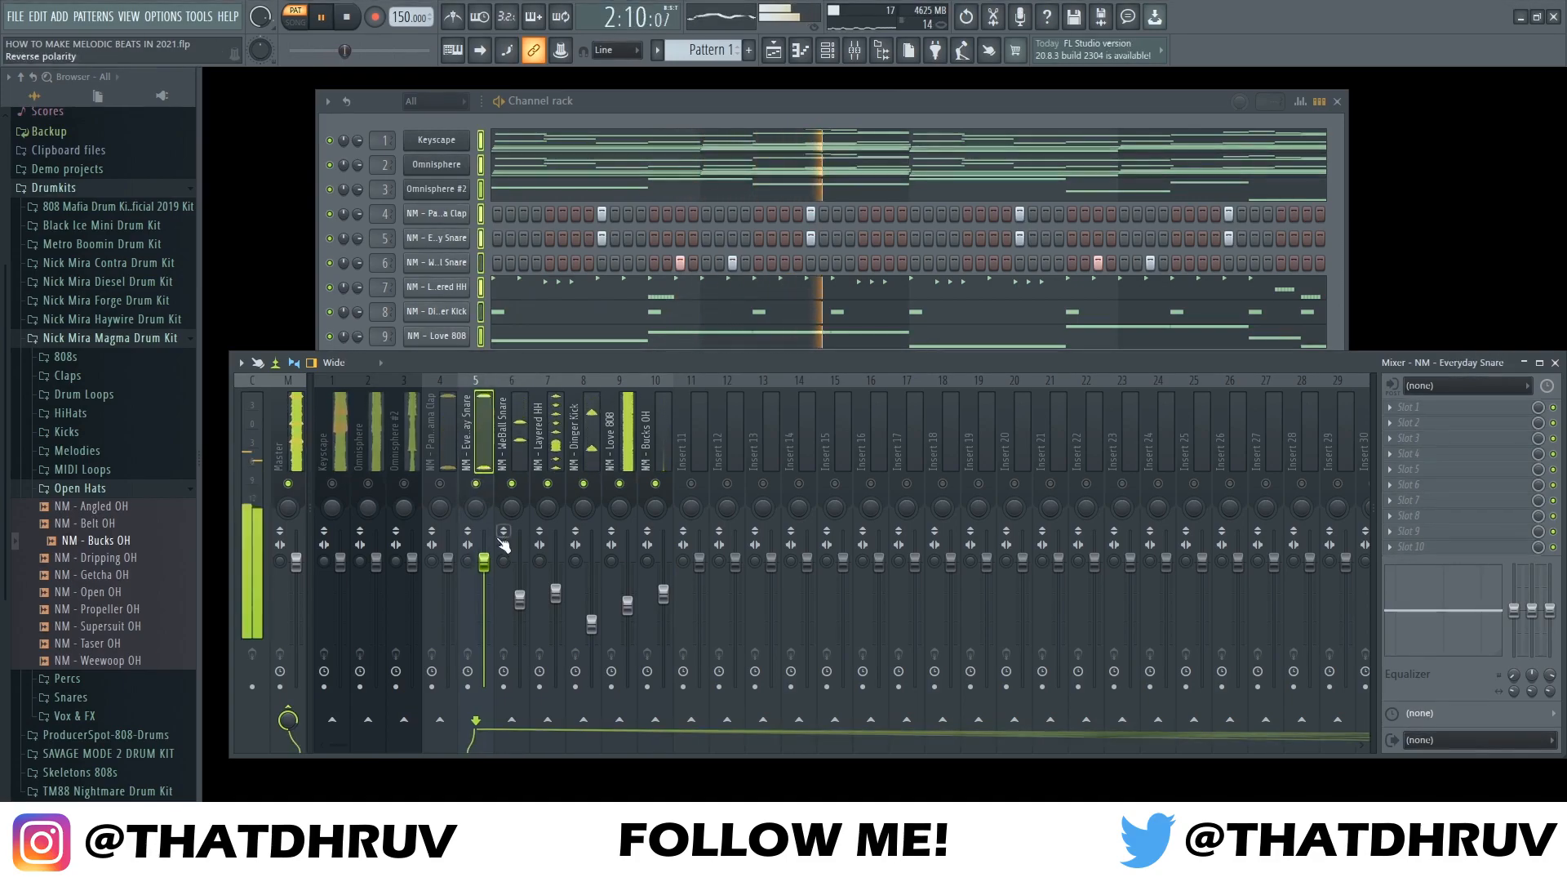
{"action": "left_click_drag", "start_coordinate": [486, 563], "coordinate": [486, 594]}
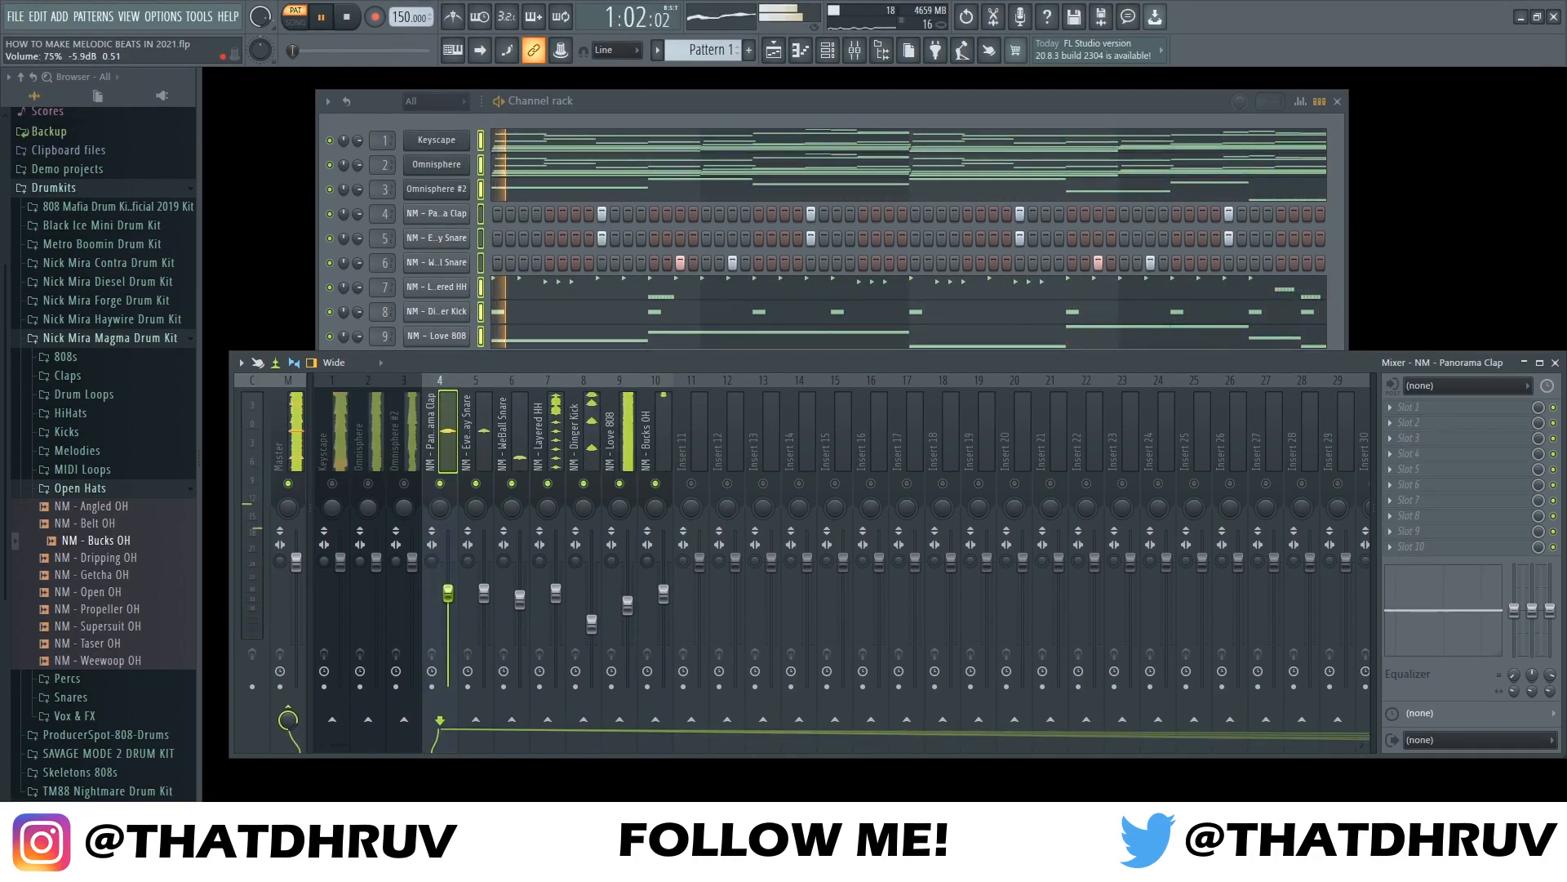
{"action": "left_click_drag", "start_coordinate": [449, 561], "coordinate": [449, 594]}
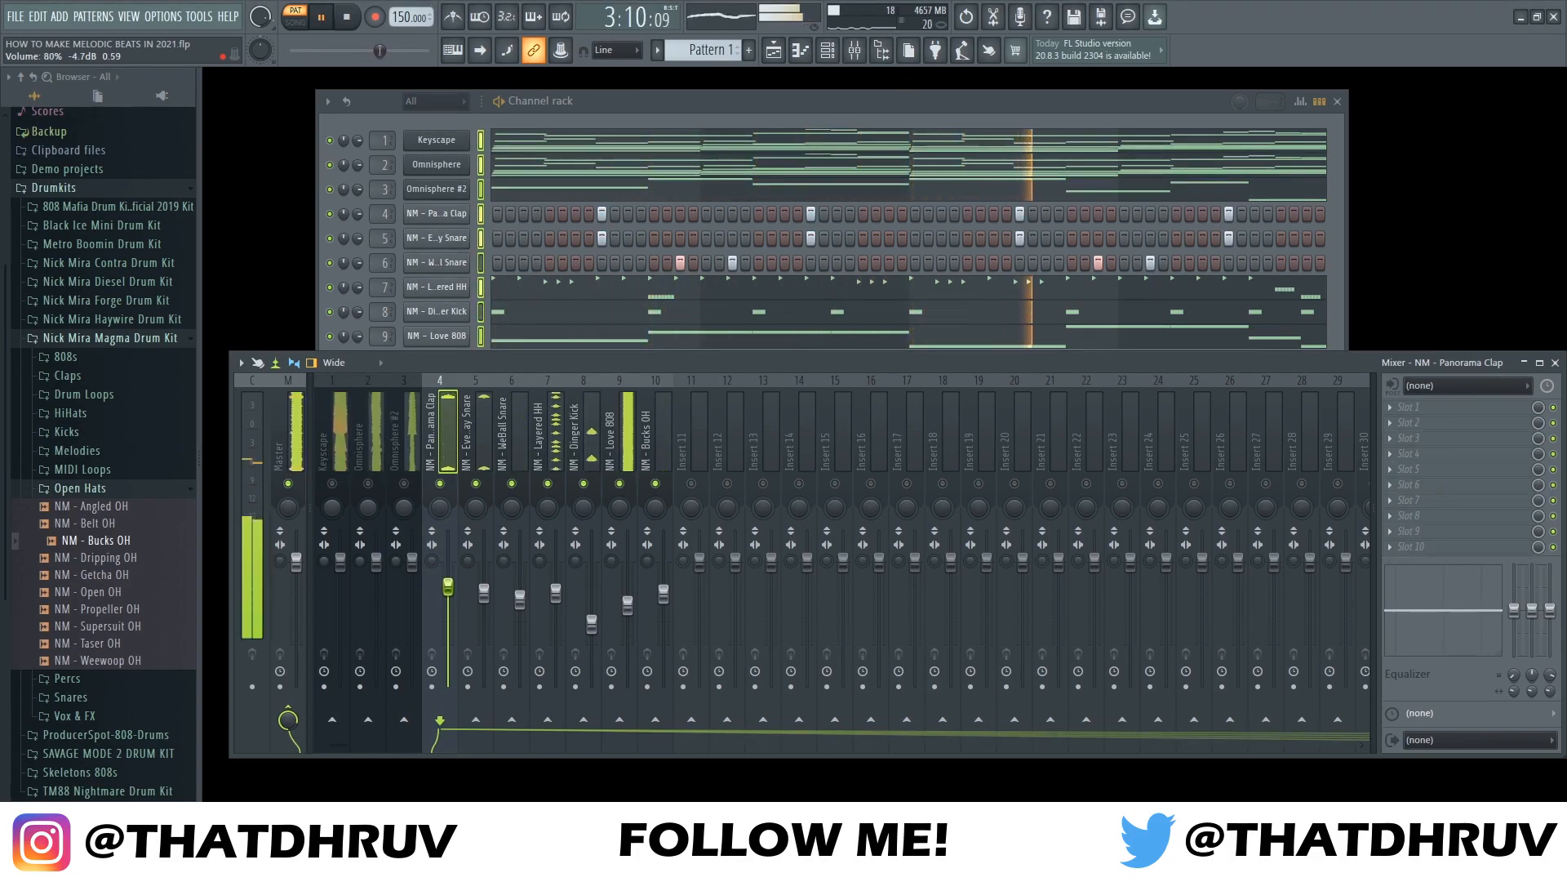
{"action": "left_click_drag", "start_coordinate": [484, 594], "coordinate": [484, 589]}
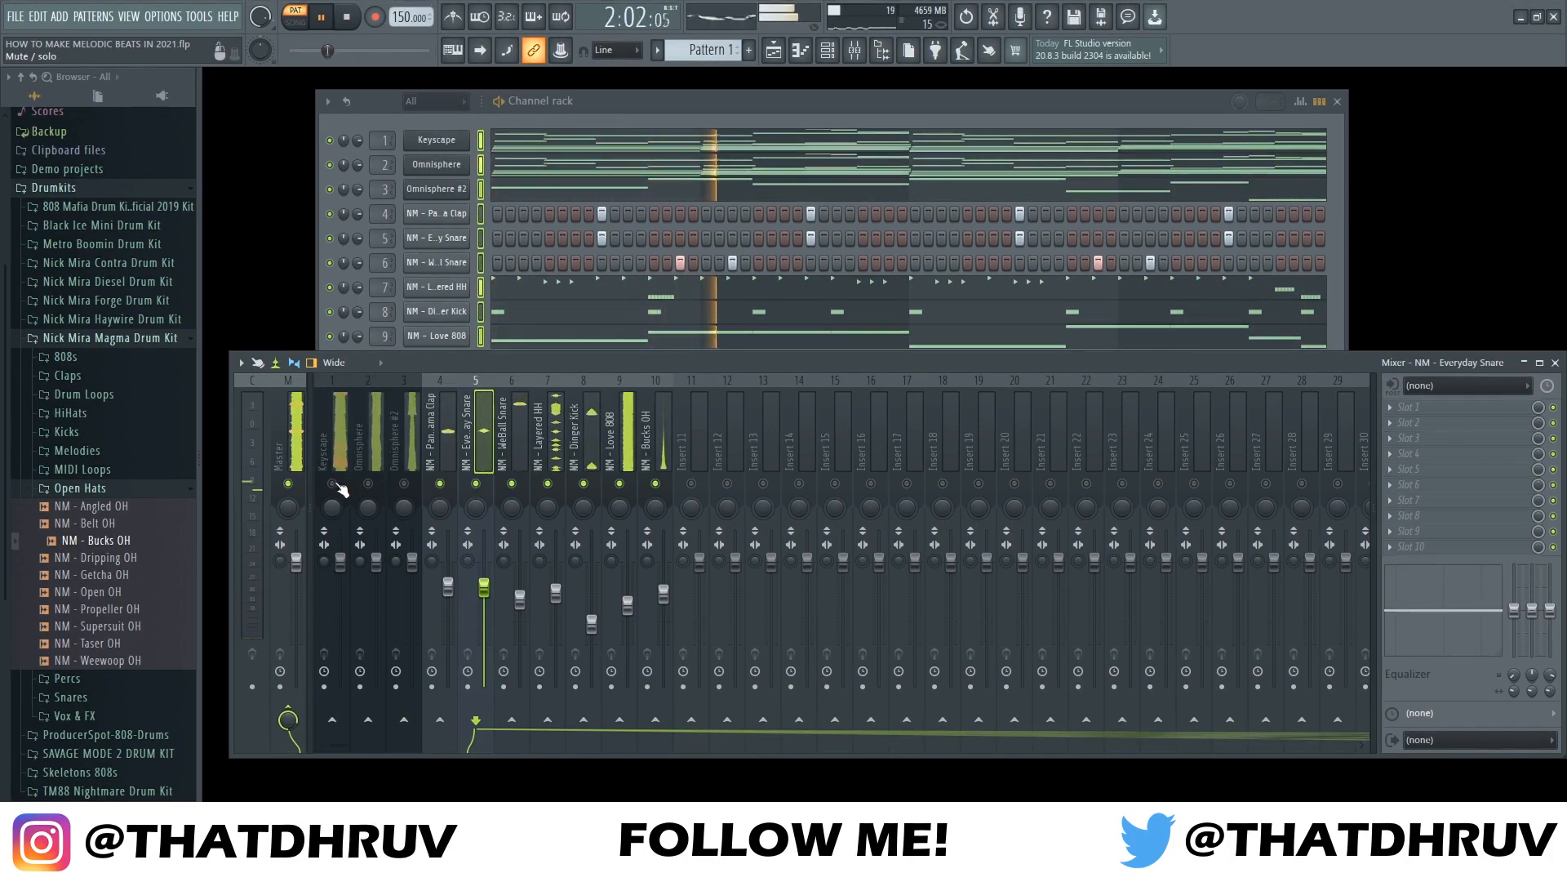
Unmute the Keyscape, Omnisphere and Omnisphere #2 mixer tracks and lower their volumes, keeping Omnisphere #2 slightly louder than the others
{"action": "left_click_drag", "start_coordinate": [340, 561], "coordinate": [376, 594]}
{"action": "left_click", "coordinate": [369, 483]}
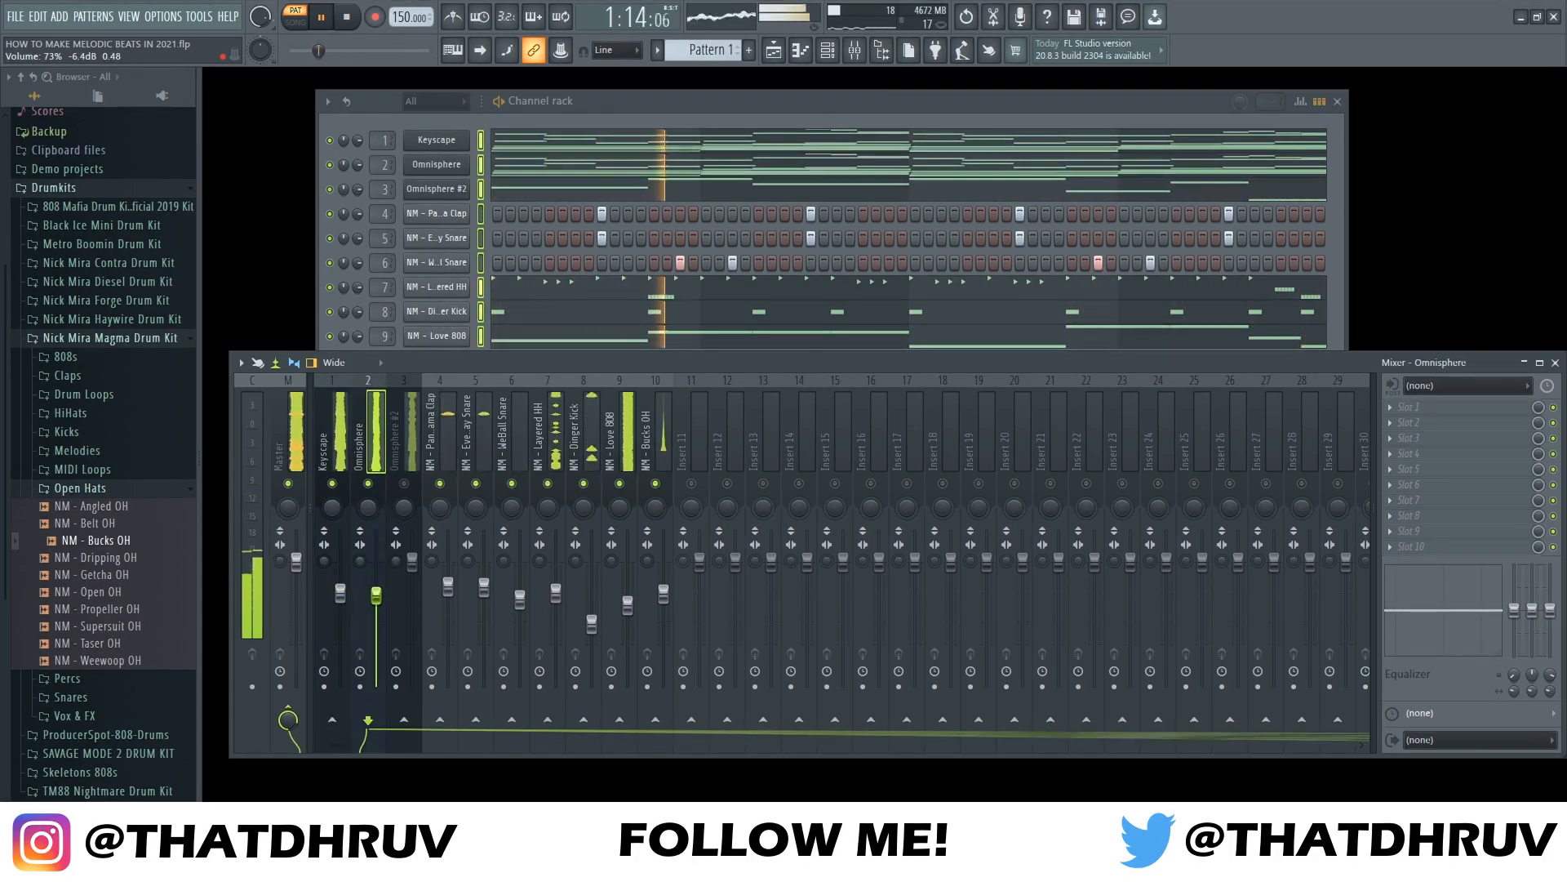
{"action": "left_click", "coordinate": [404, 484]}
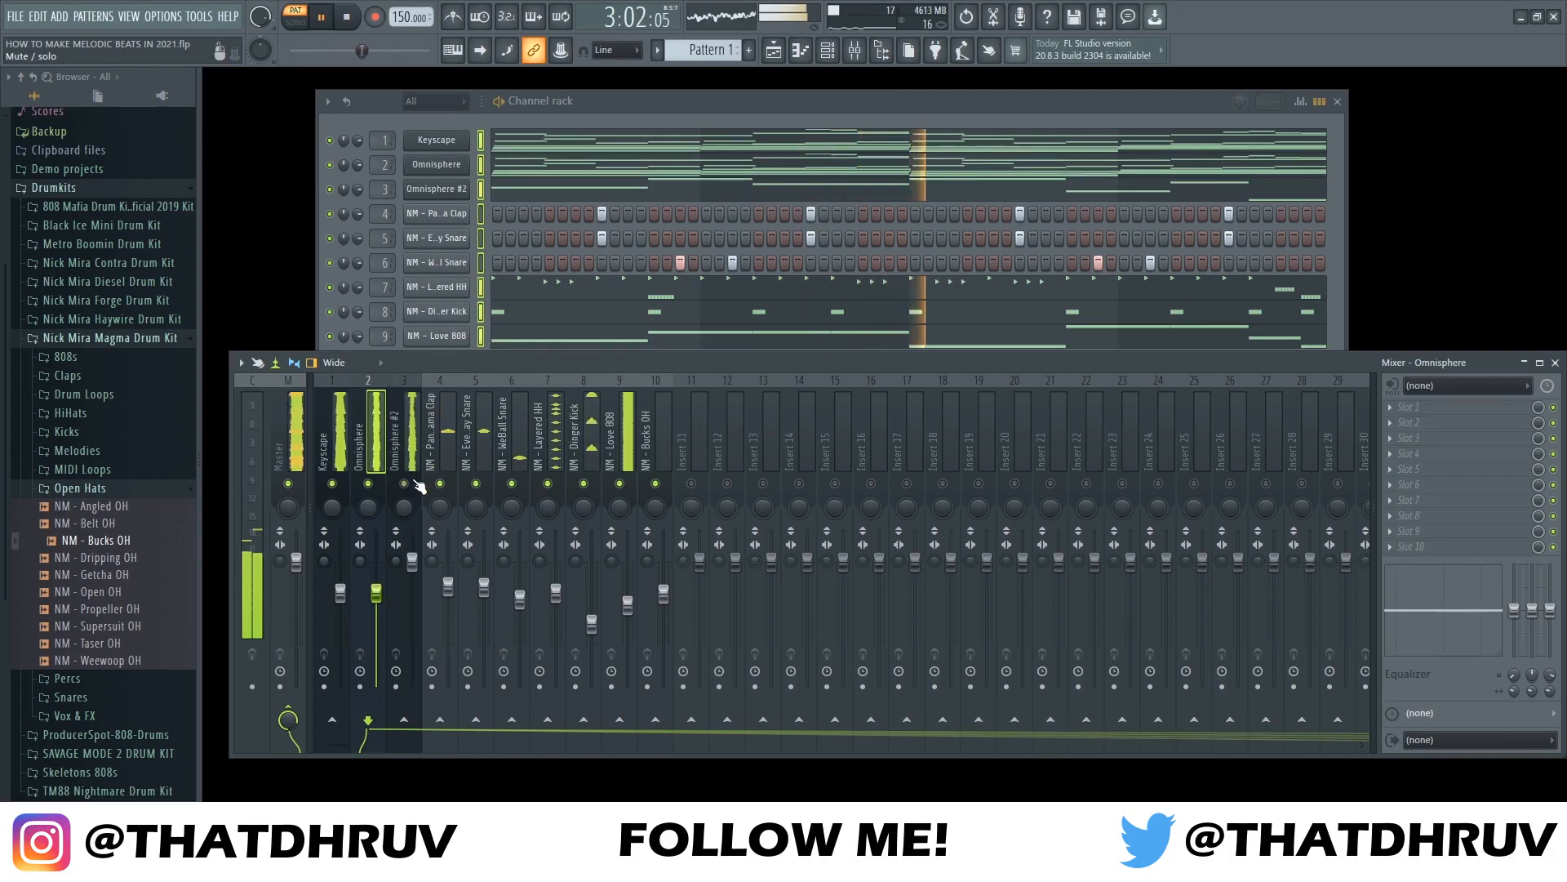
{"action": "left_click_drag", "start_coordinate": [413, 560], "coordinate": [412, 575]}
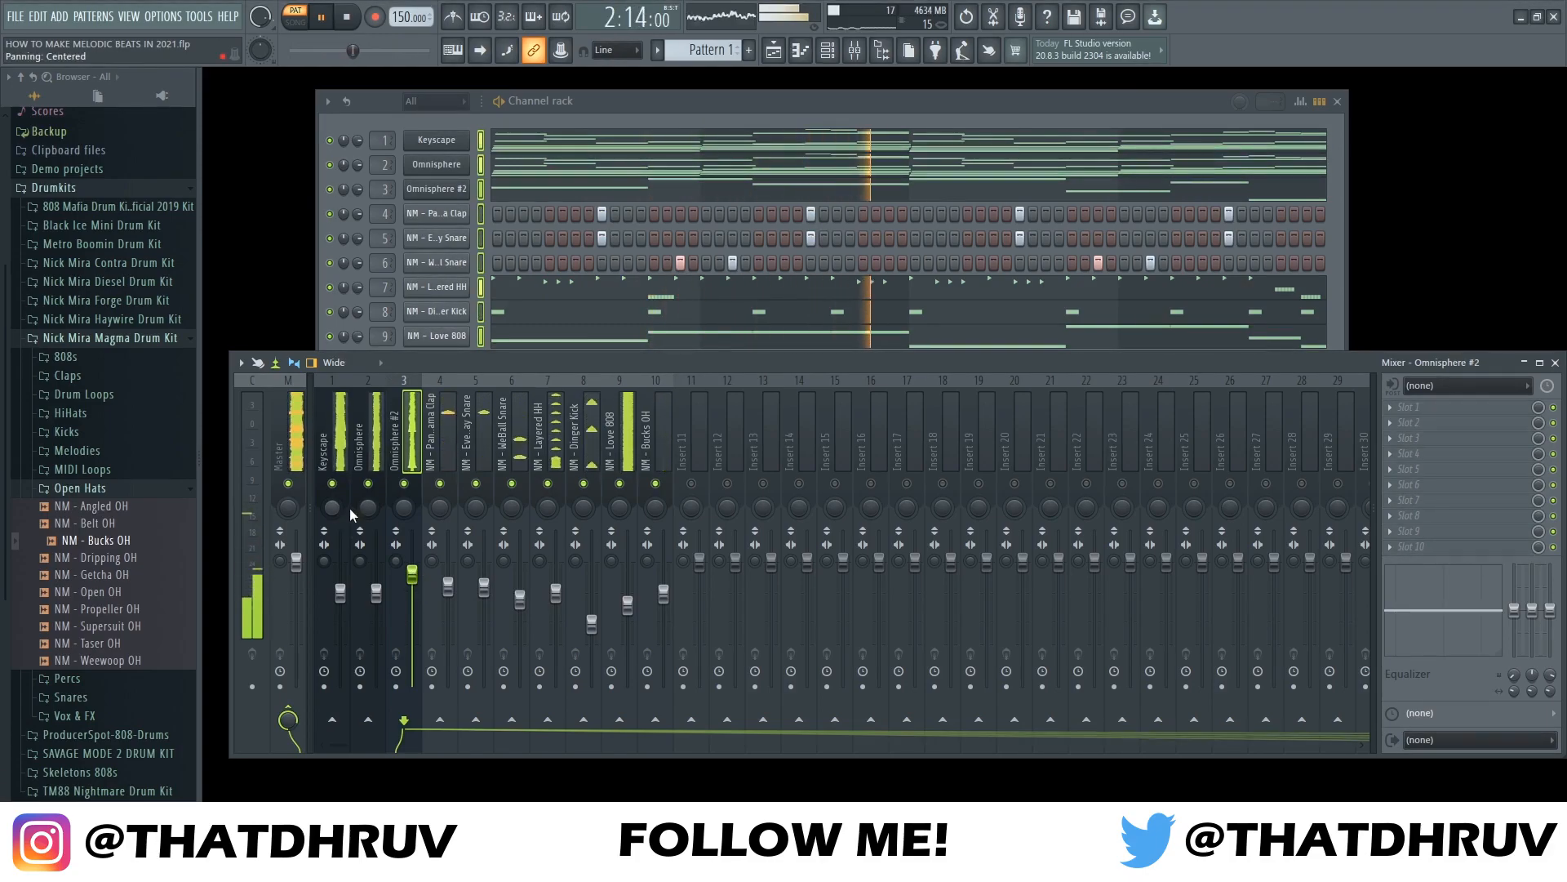
Add Fruity Limiter to the first effect slot of the Master track and close its window
{"action": "left_click", "coordinate": [300, 448]}
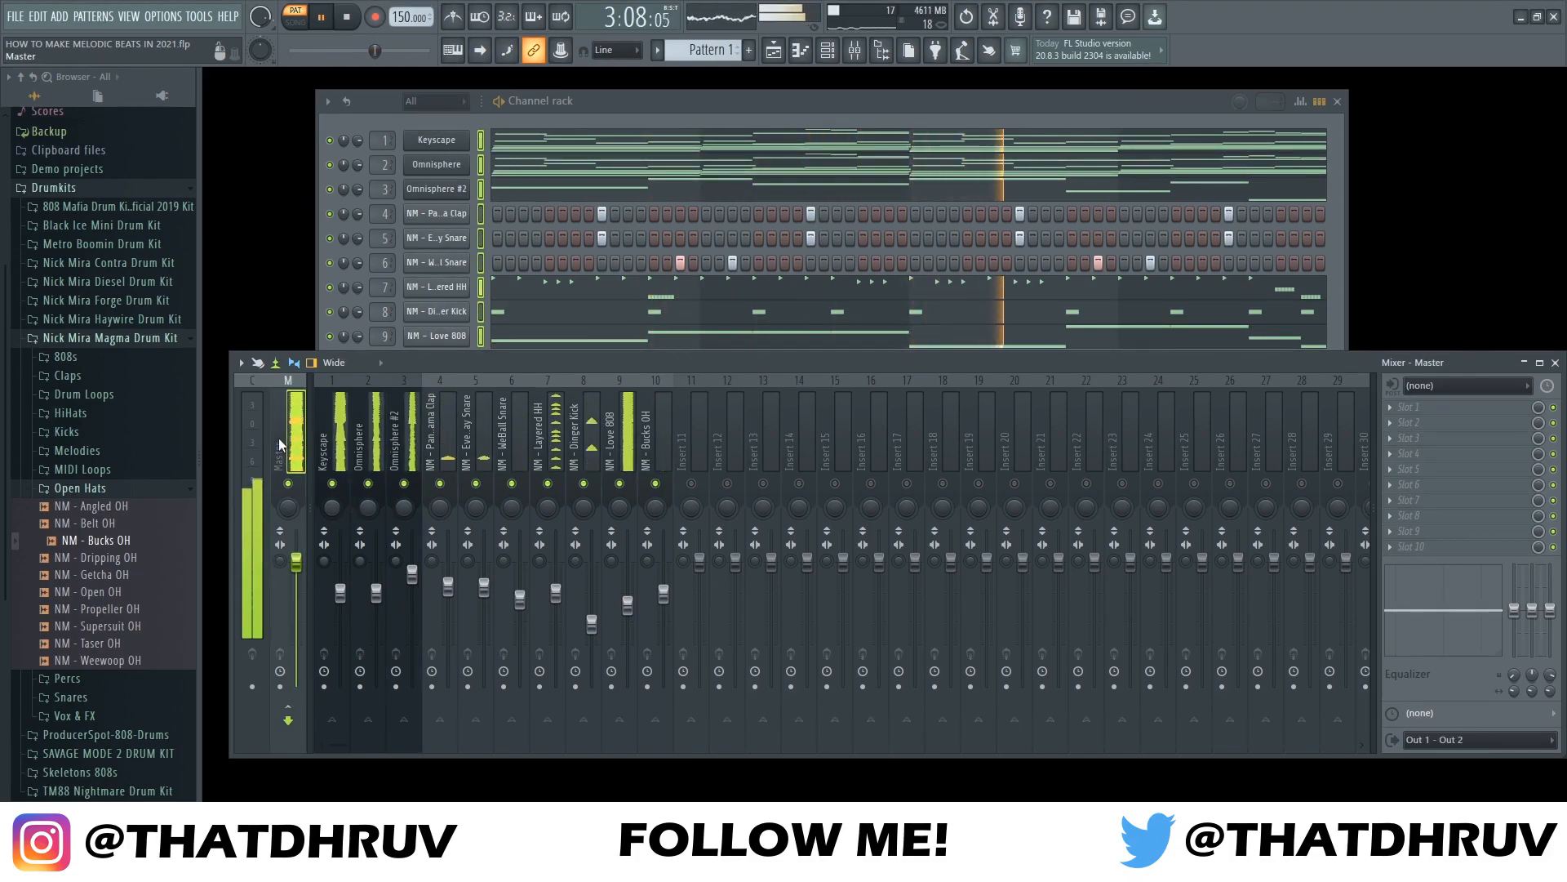
{"action": "left_click", "coordinate": [1432, 406]}
{"action": "left_click", "coordinate": [1194, 384]}
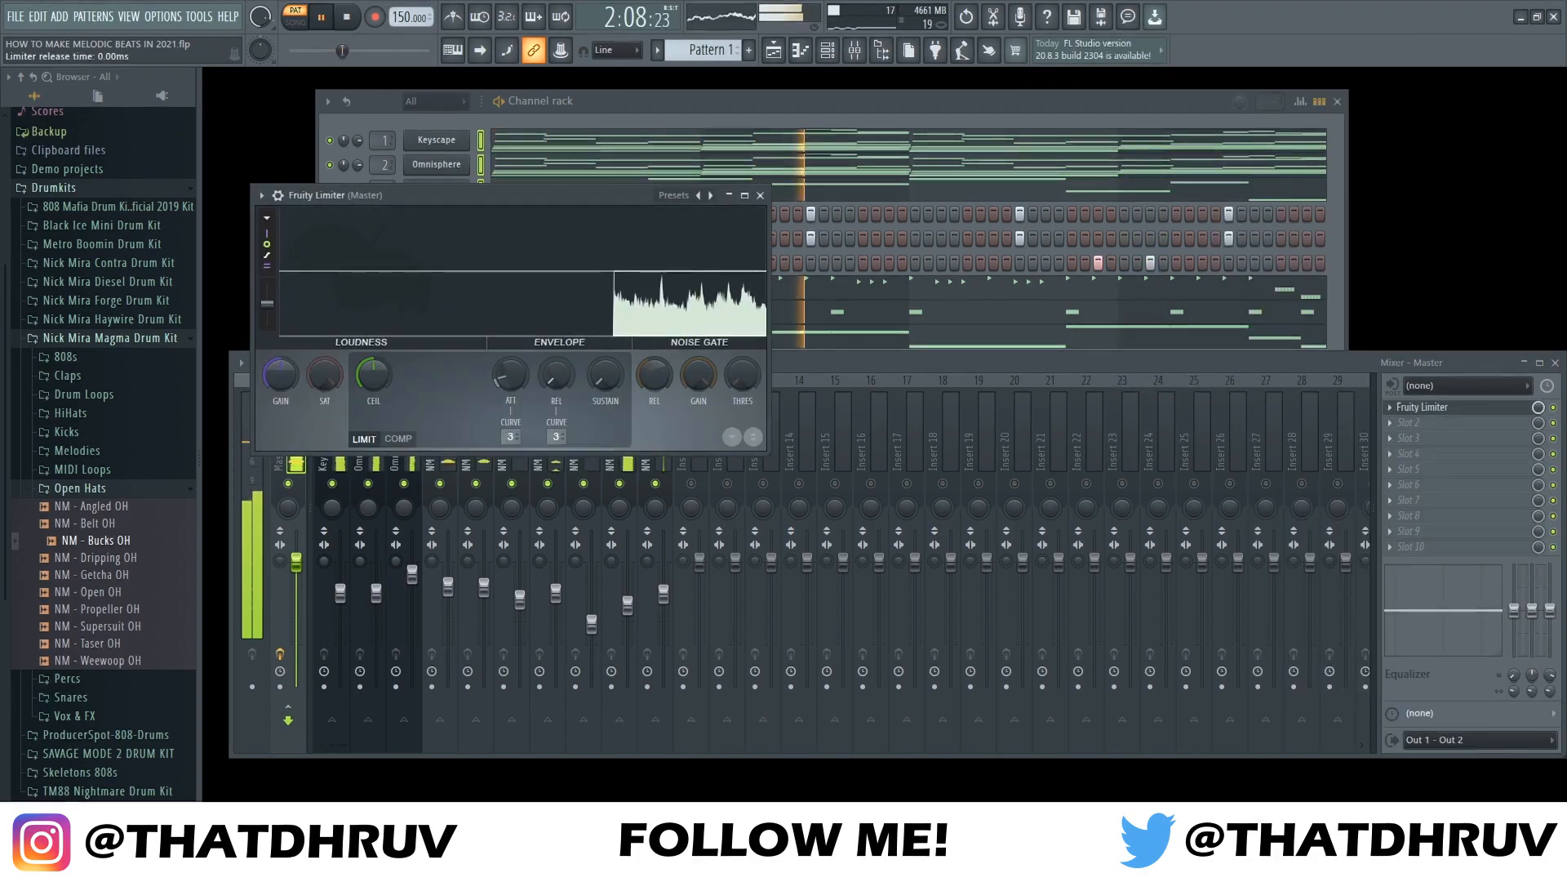
{"action": "left_click", "coordinate": [760, 195]}
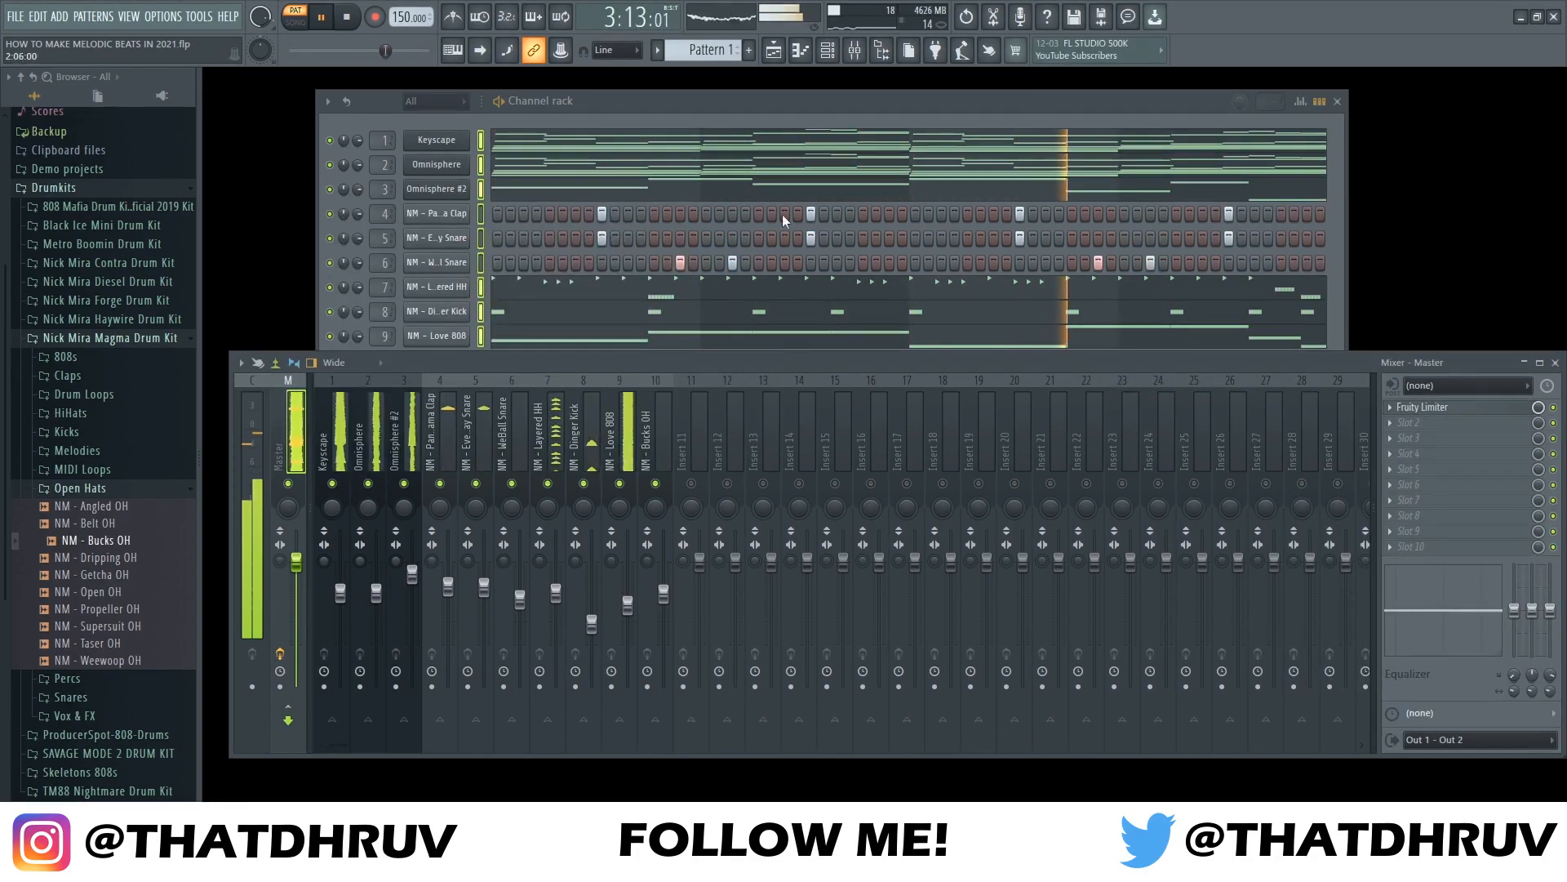
Add Fruity Multiband Compressor to the Master's second slot with the Mastering 2.4dB preset, and fine-tune its master gain
{"action": "left_click", "coordinate": [1437, 422]}
{"action": "left_click", "coordinate": [1225, 432]}
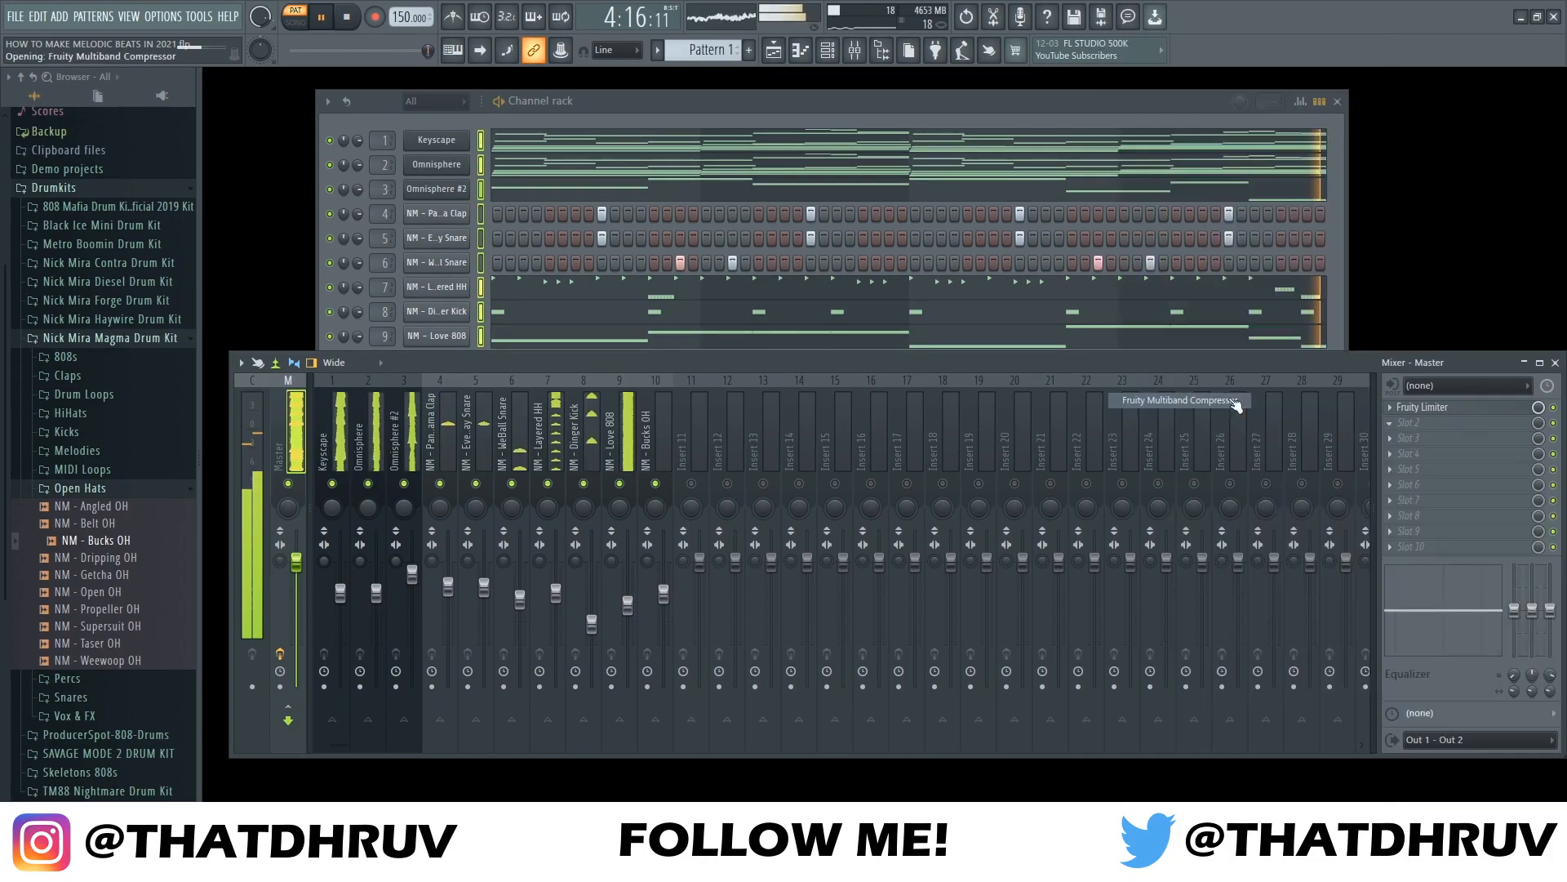
{"action": "left_click", "coordinate": [855, 216]}
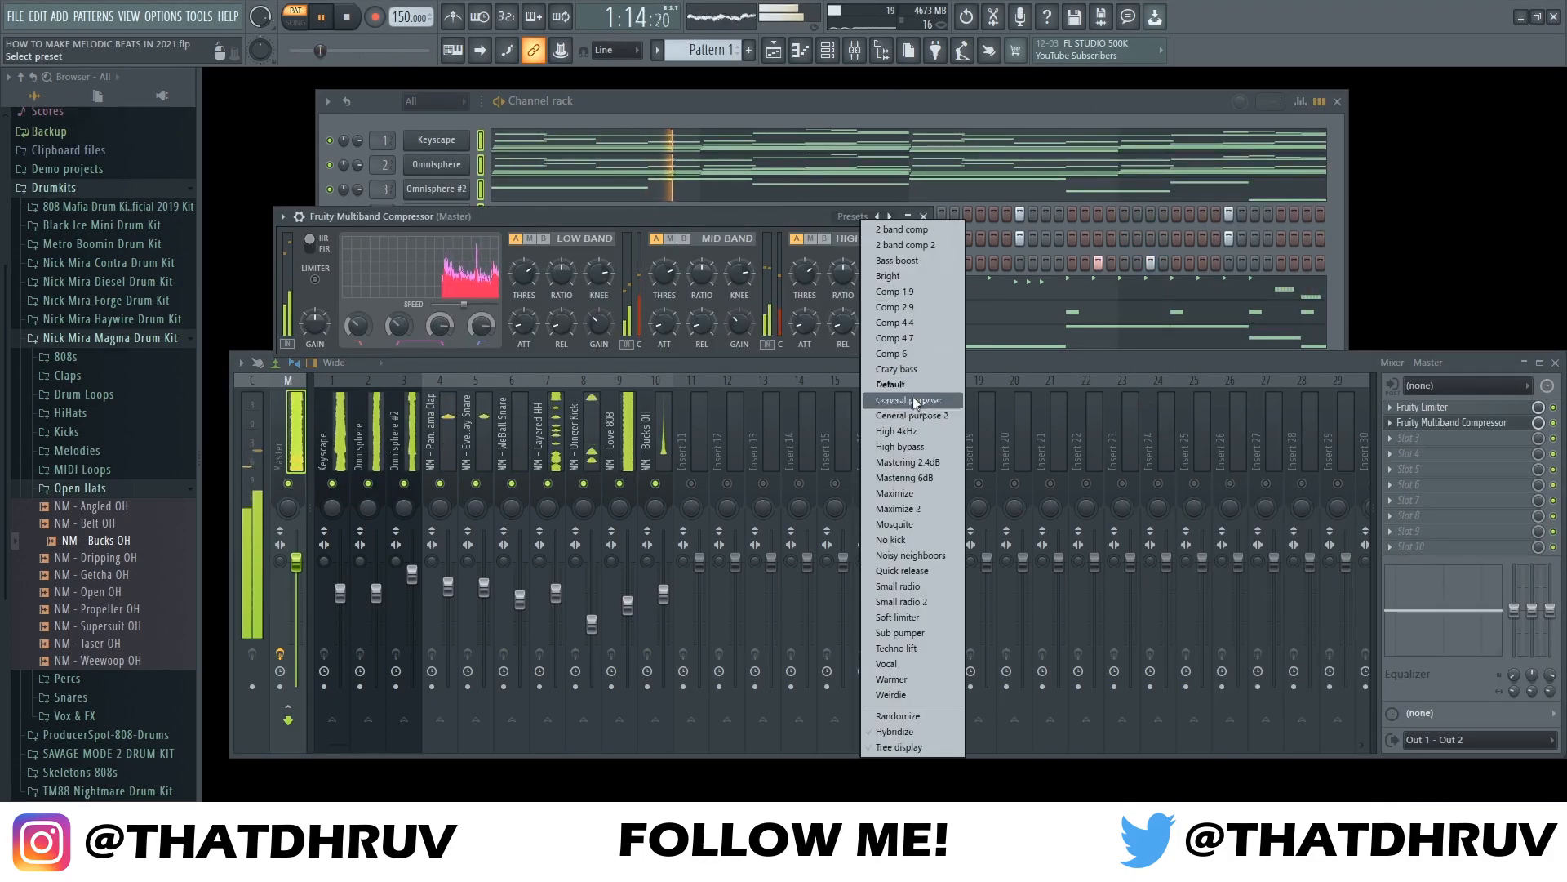
{"action": "left_click", "coordinate": [906, 451]}
{"action": "left_click_drag", "start_coordinate": [599, 217], "coordinate": [645, 223]}
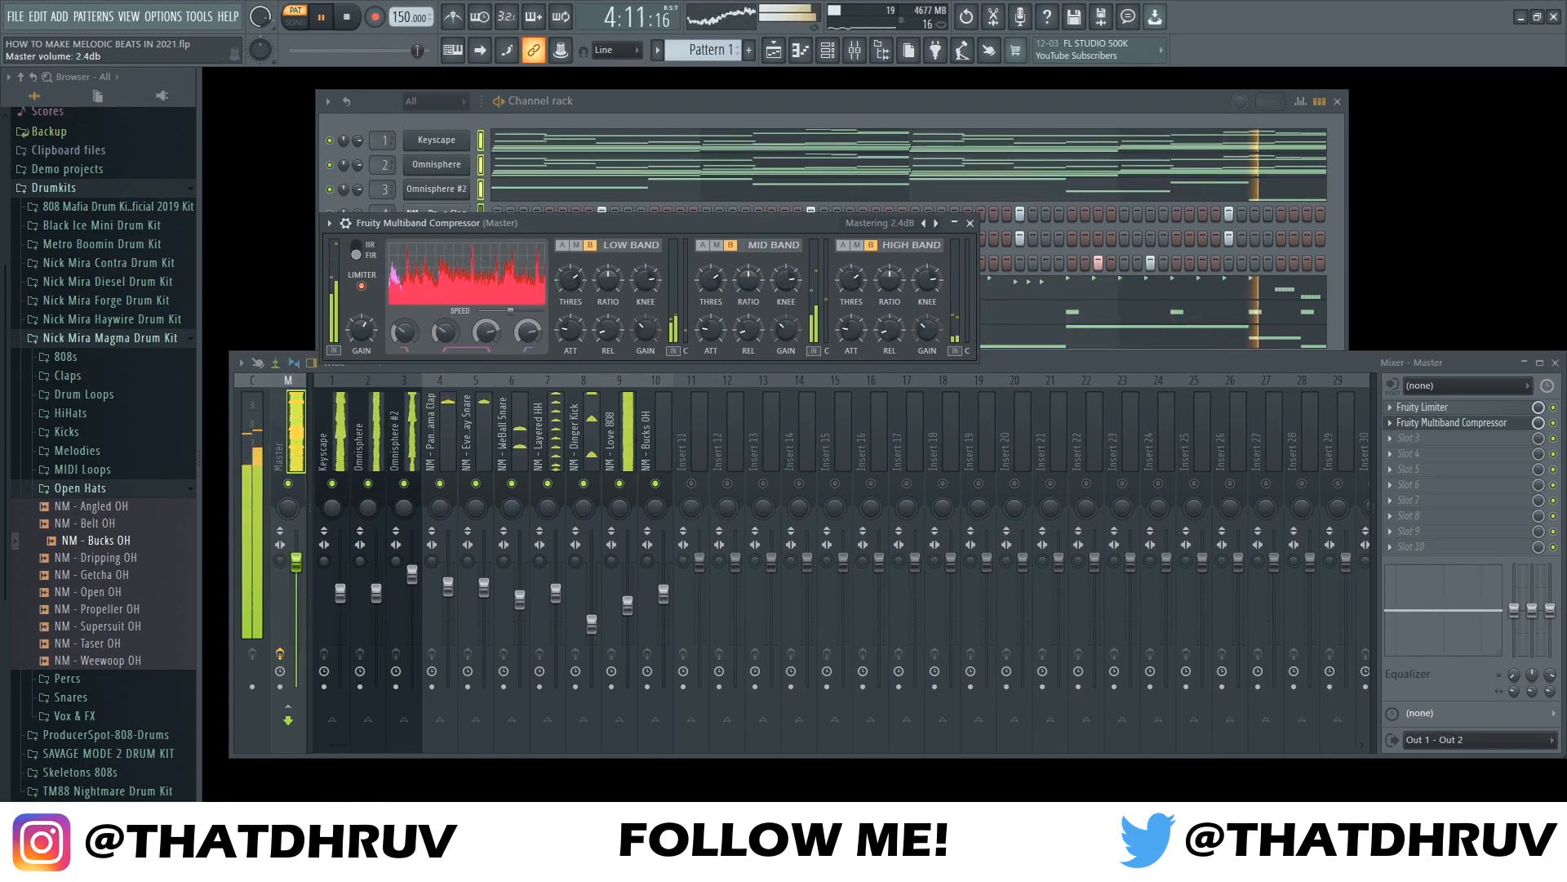
{"action": "left_click_drag", "start_coordinate": [362, 329], "coordinate": [361, 324]}
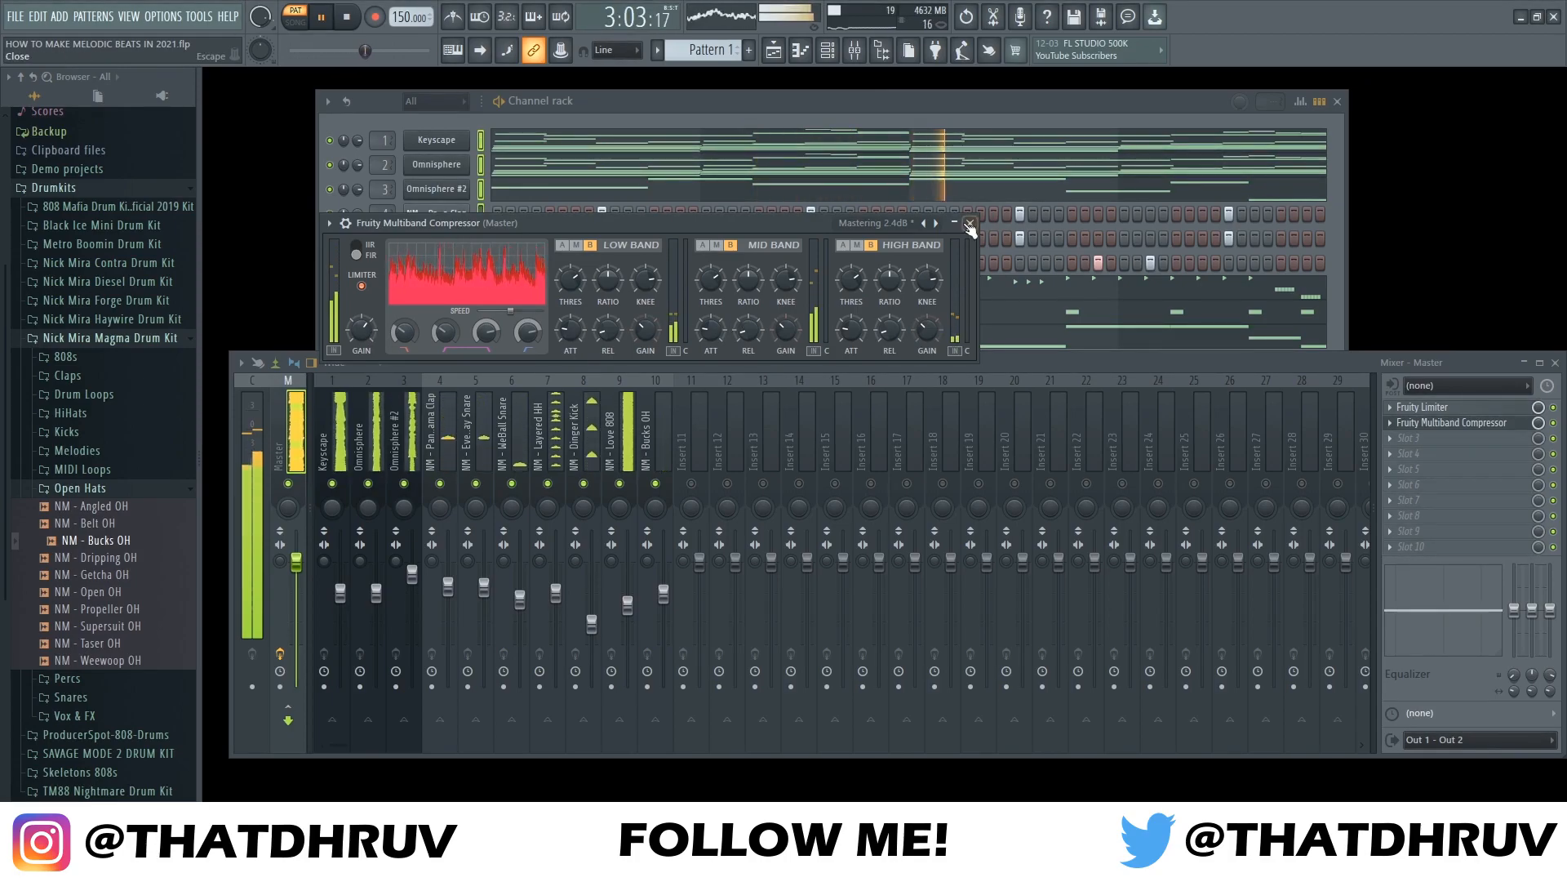
{"action": "left_click", "coordinate": [954, 223]}
{"action": "left_click", "coordinate": [956, 223]}
{"action": "left_click", "coordinate": [969, 223]}
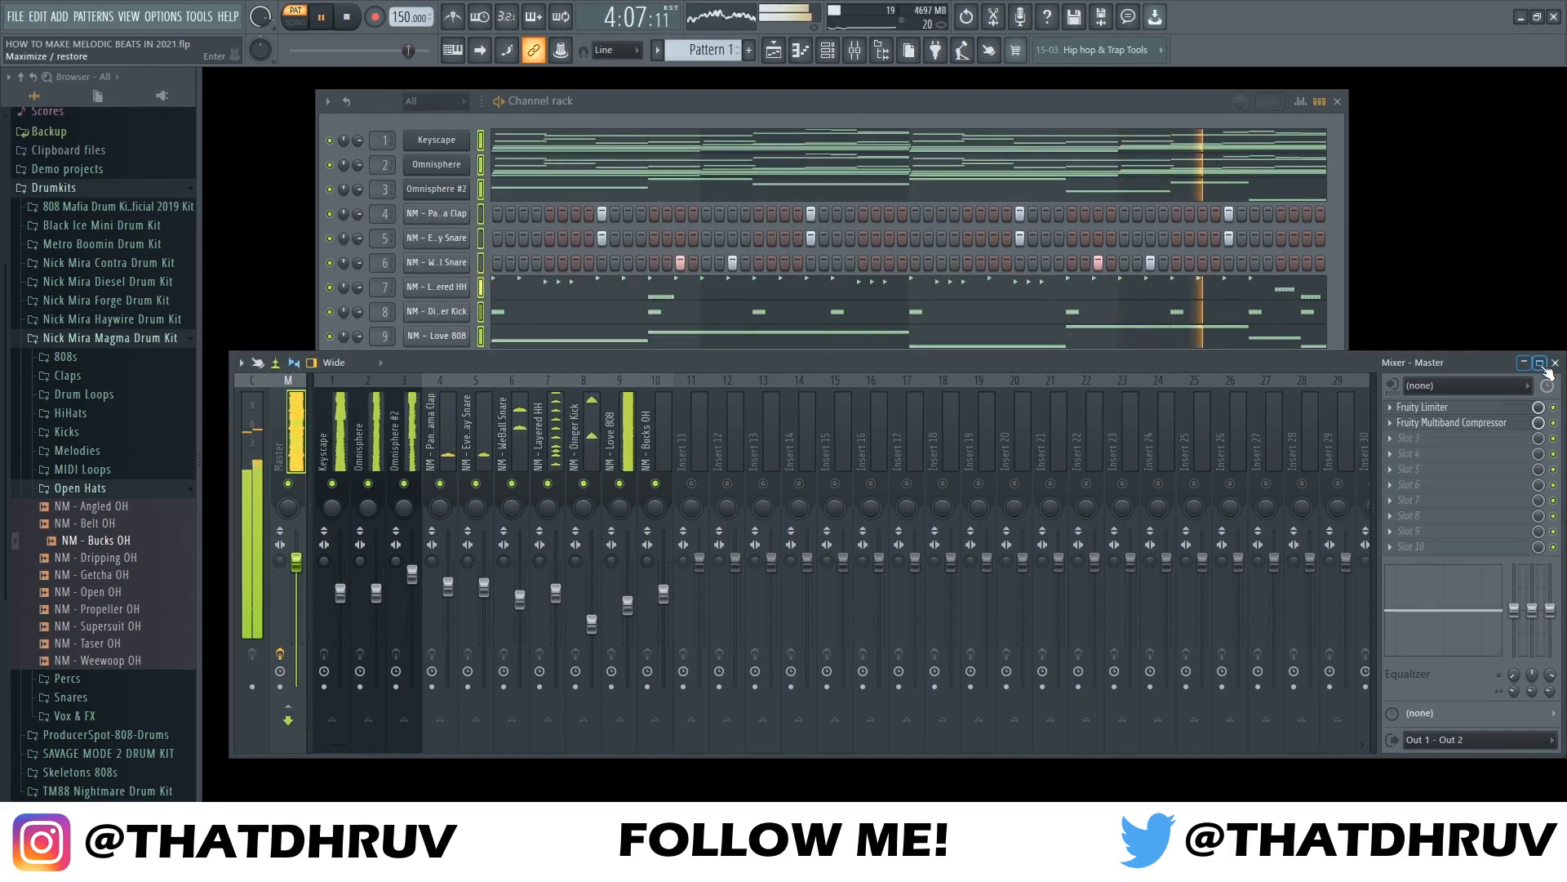
Add Fruity Fast Dist to the Dinger Kick mixer track, adjust its threshold, then close the mixer and stop playback
{"action": "left_click", "coordinate": [586, 446]}
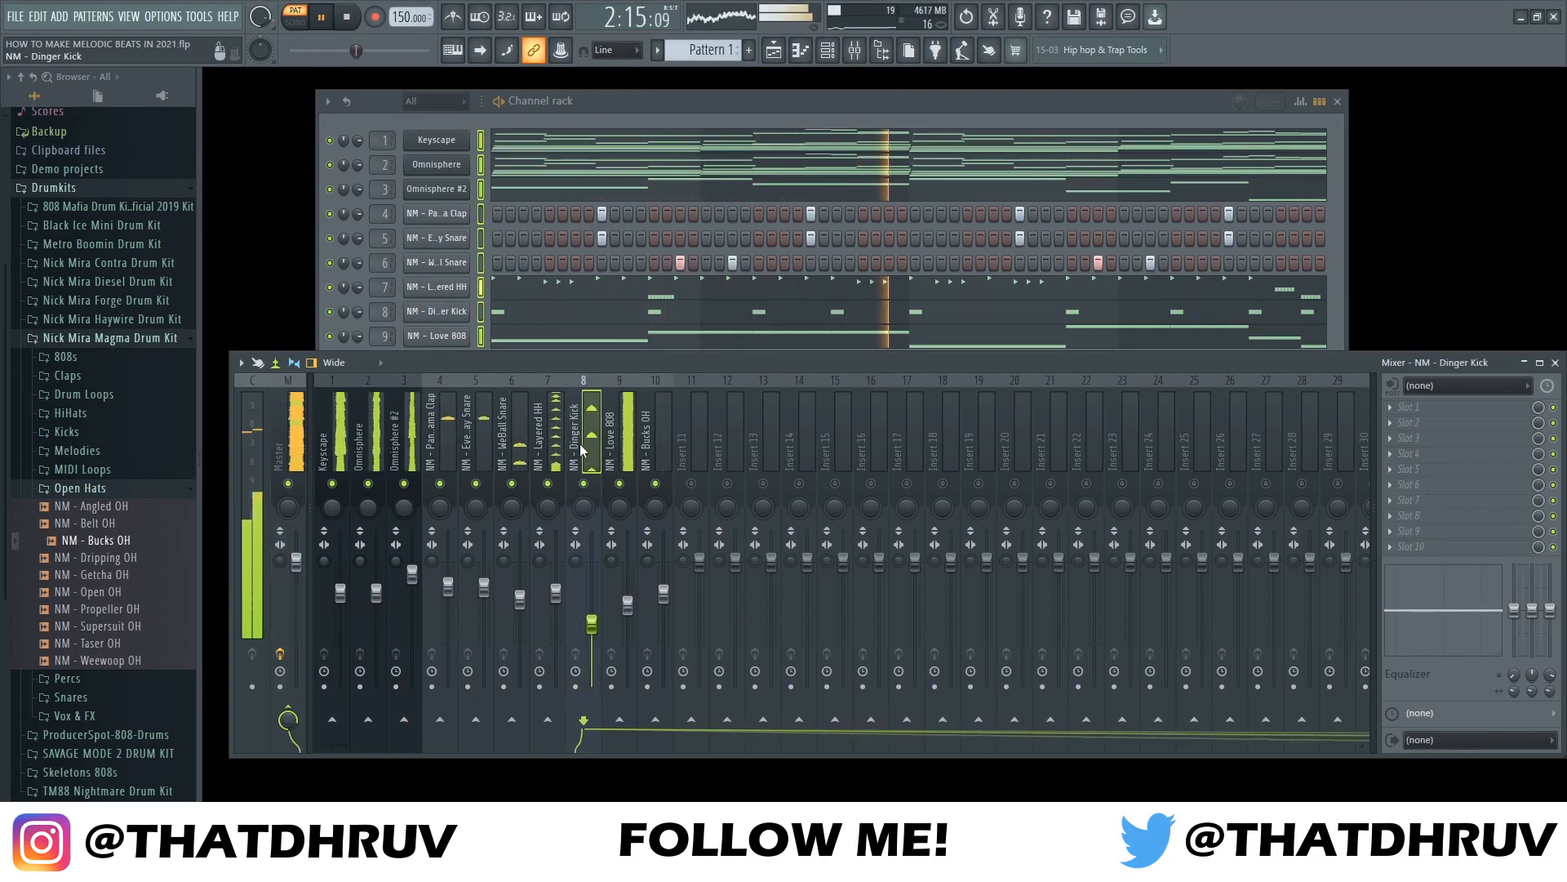
{"action": "left_click", "coordinate": [1441, 406]}
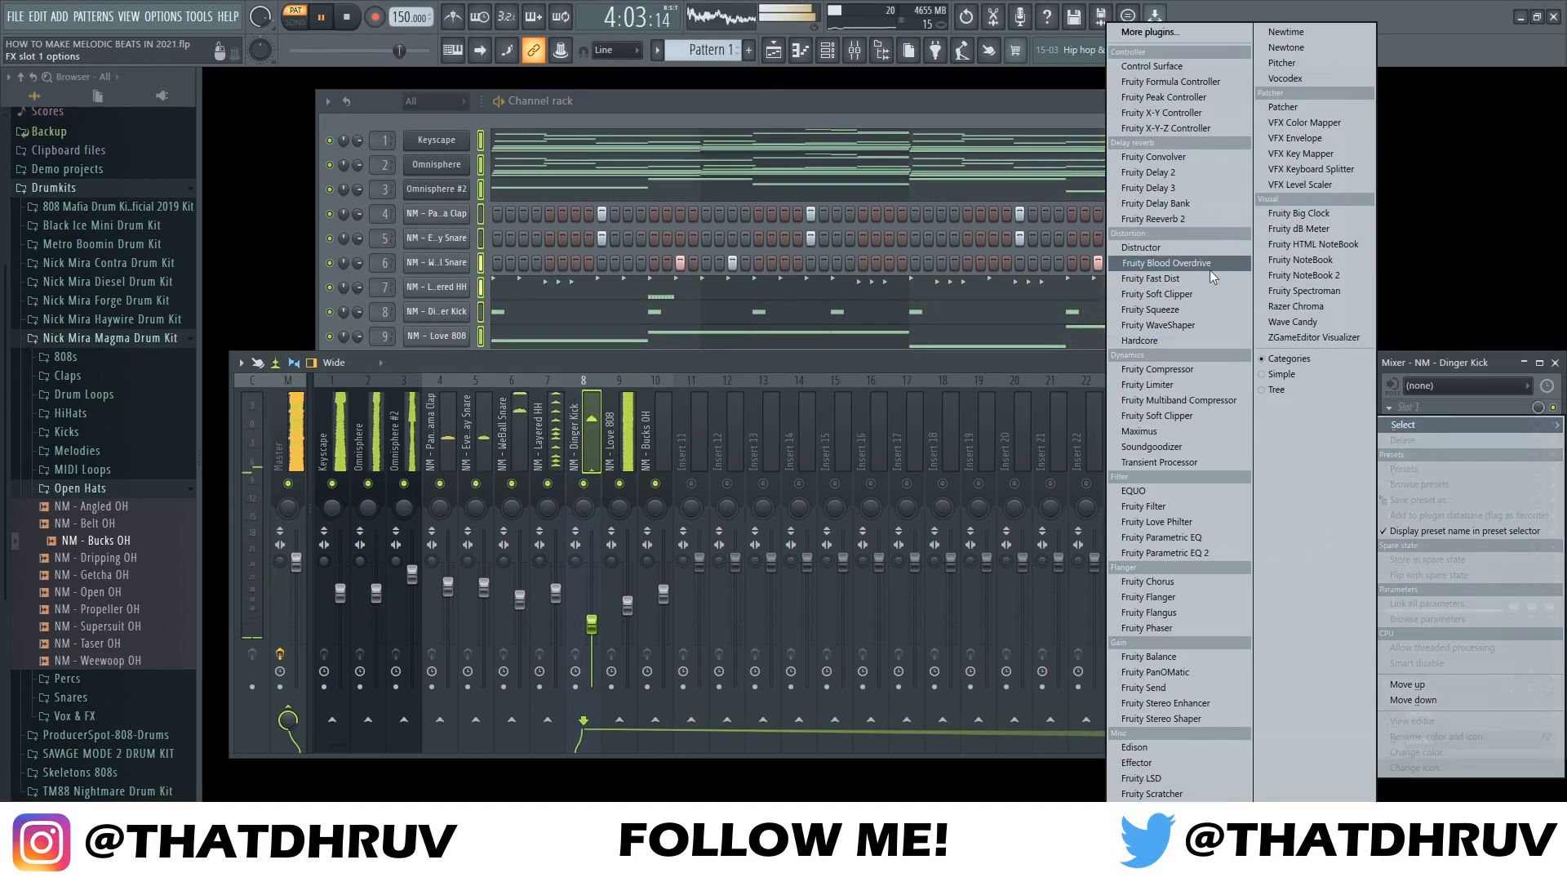
{"action": "left_click", "coordinate": [1153, 278]}
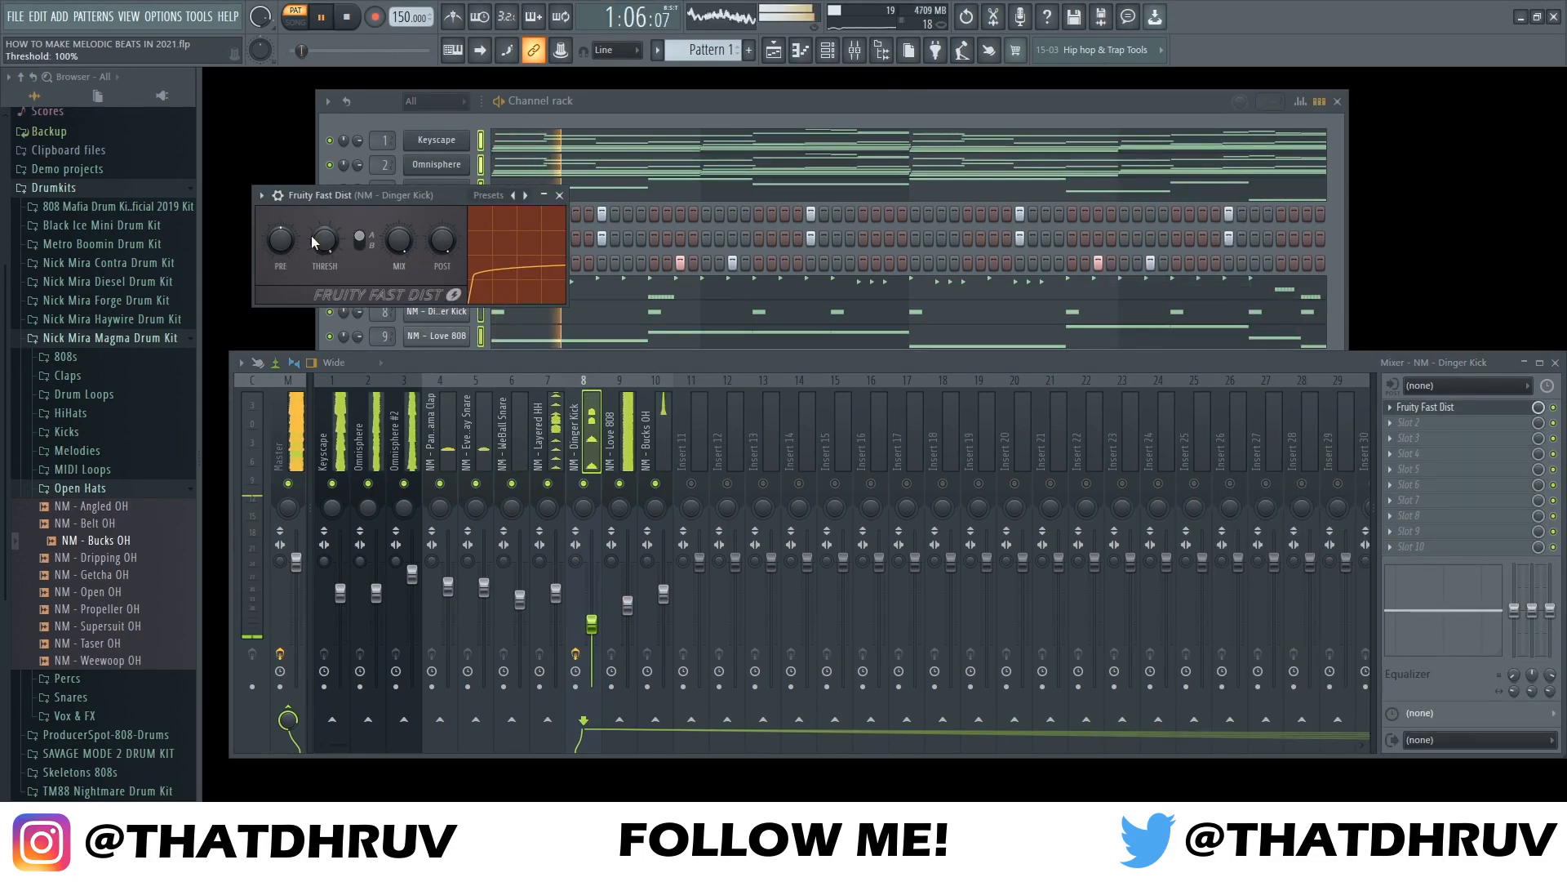
{"action": "left_click_drag", "start_coordinate": [322, 238], "coordinate": [322, 239]}
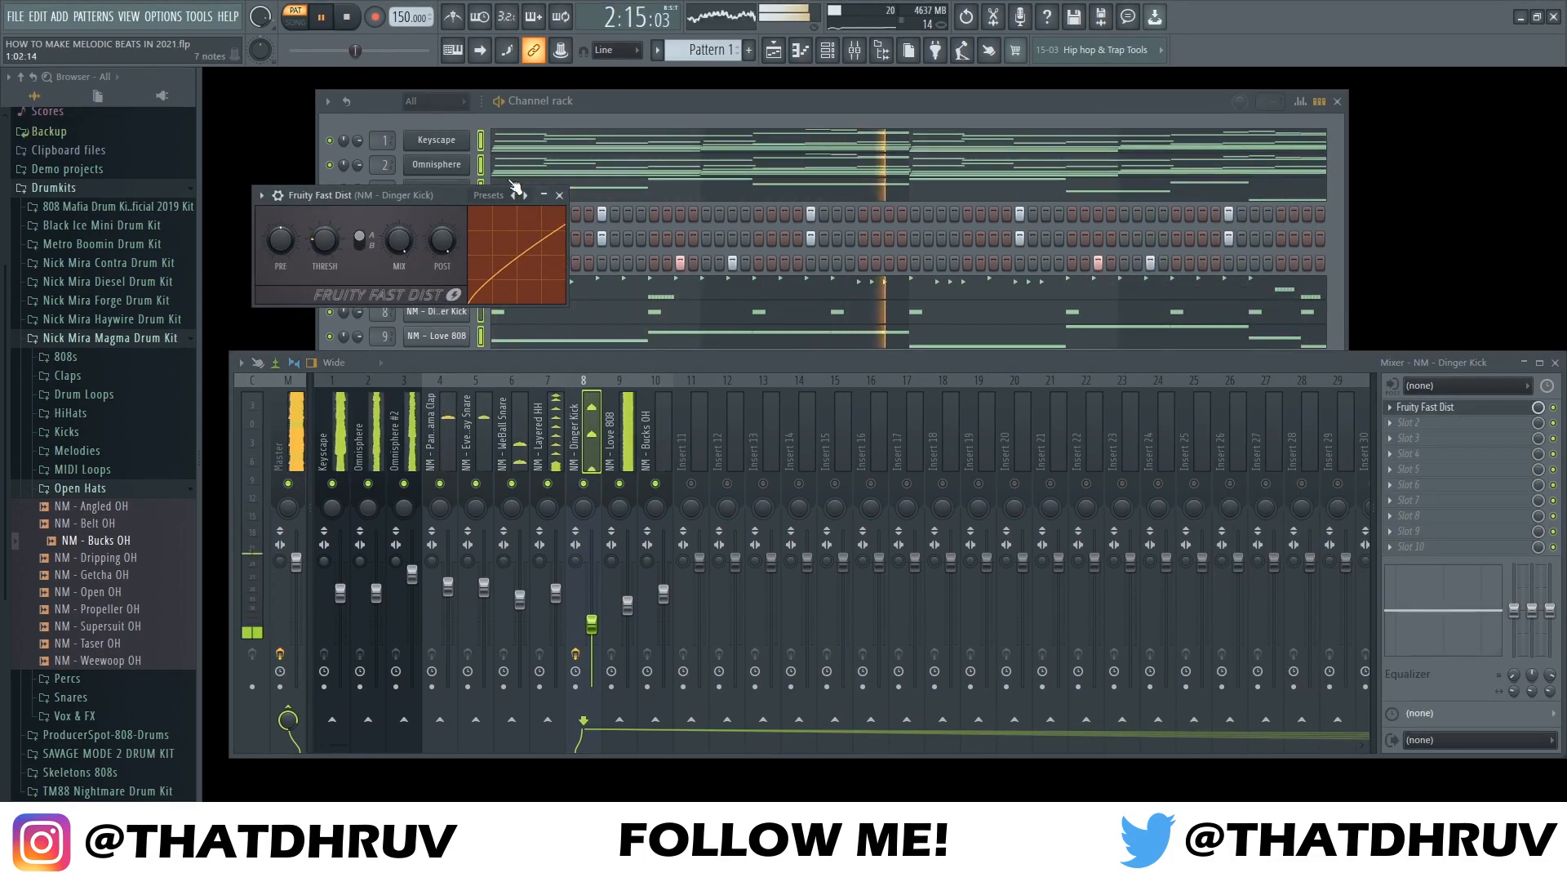
{"action": "left_click", "coordinate": [561, 196]}
{"action": "left_click", "coordinate": [1556, 363]}
{"action": "key", "text": "space"}
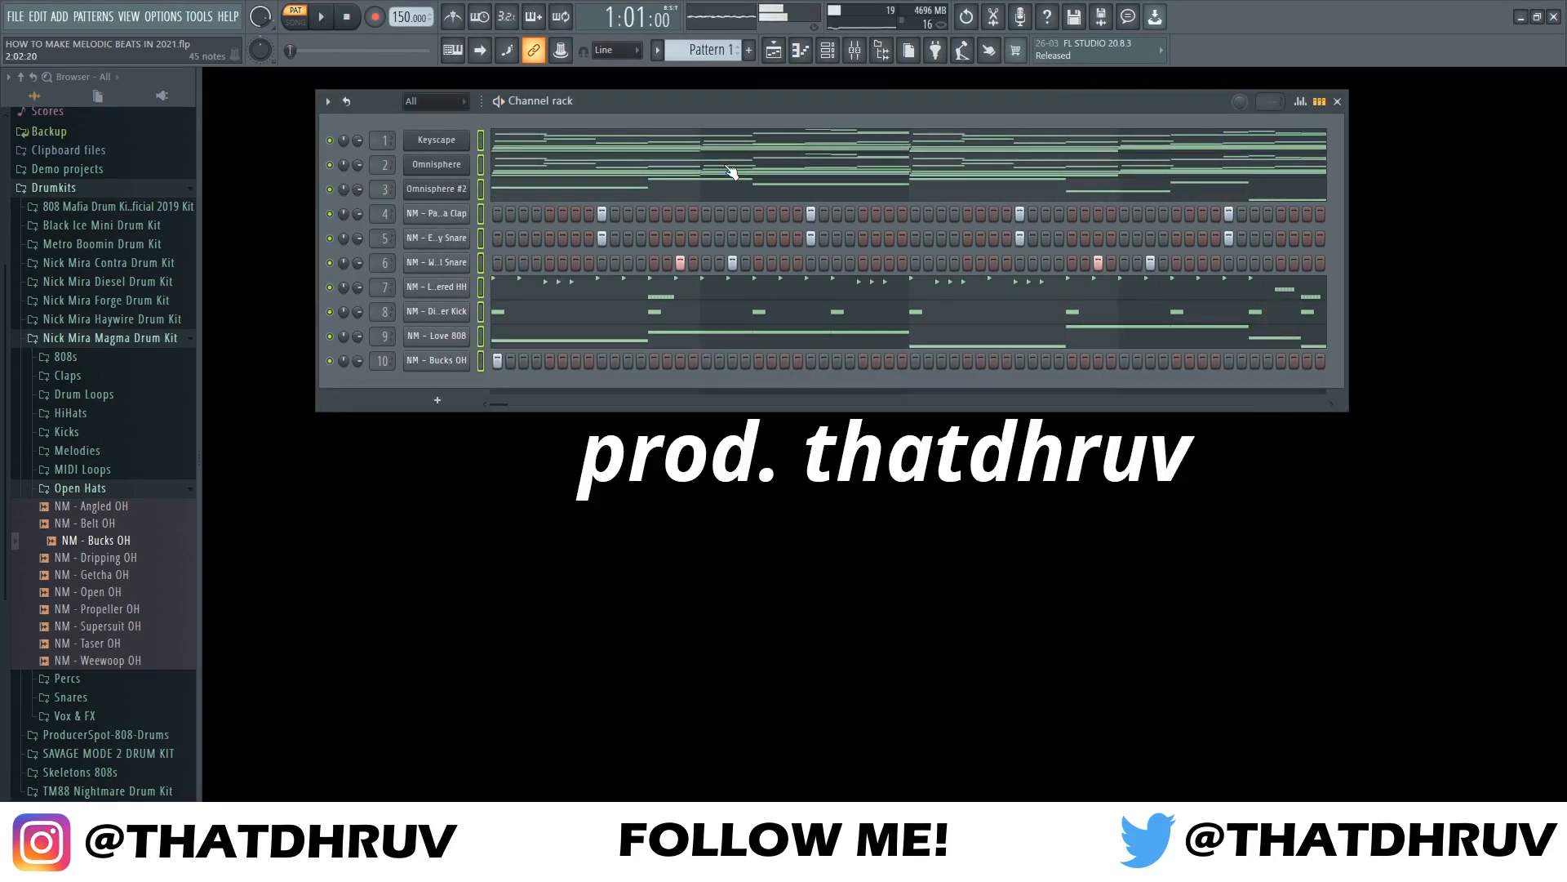
Show the Playlist and split Pattern 1 by channel
{"action": "left_click_drag", "start_coordinate": [702, 98], "coordinate": [713, 97]}
{"action": "key", "text": "F5"}
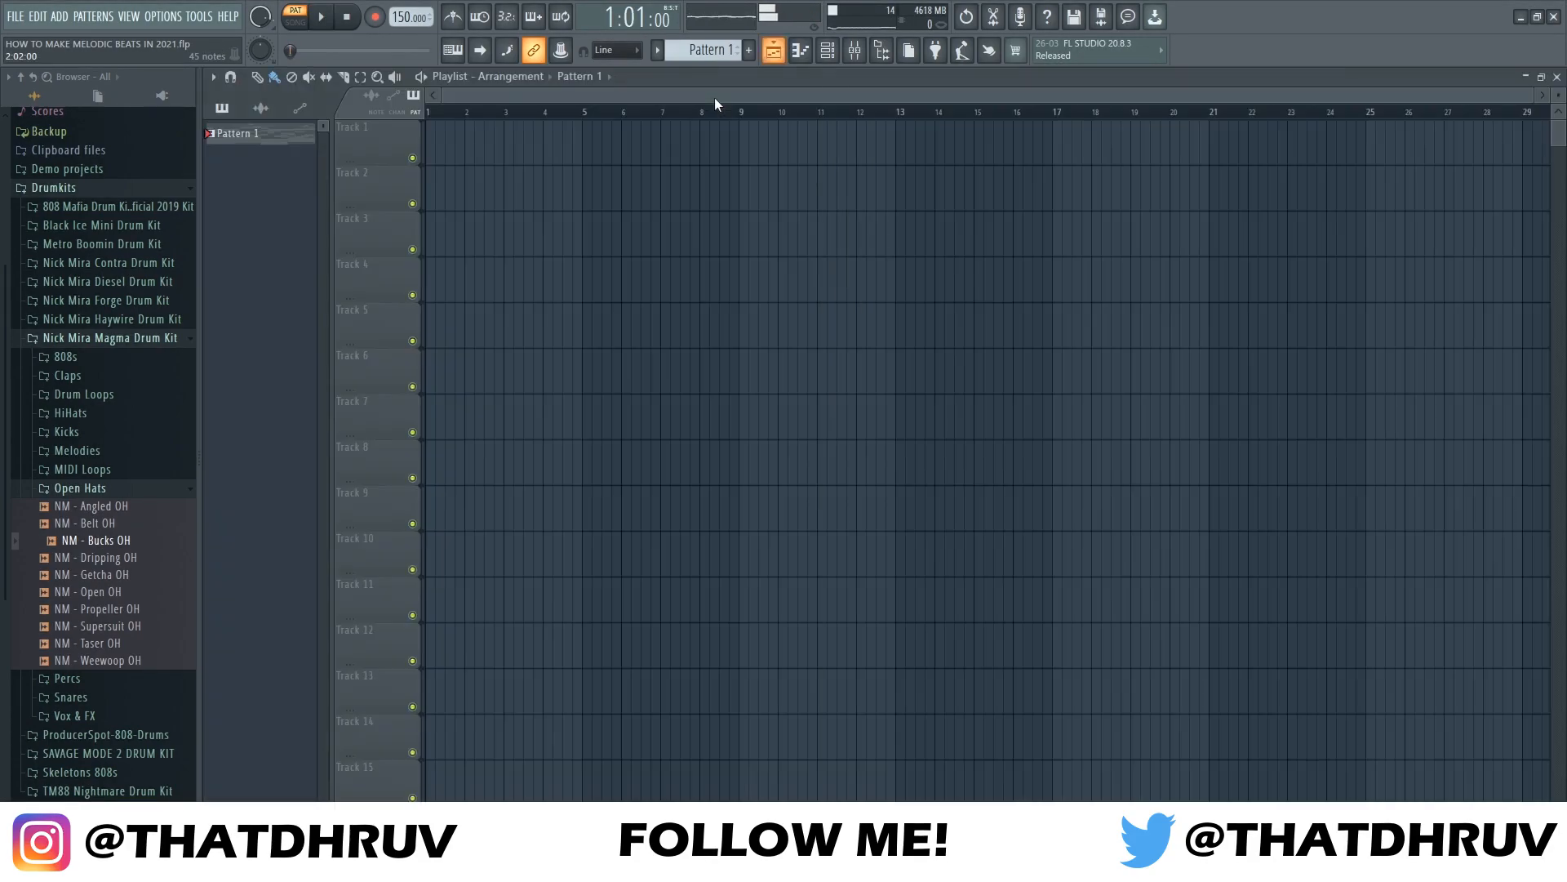
{"action": "left_click", "coordinate": [658, 51]}
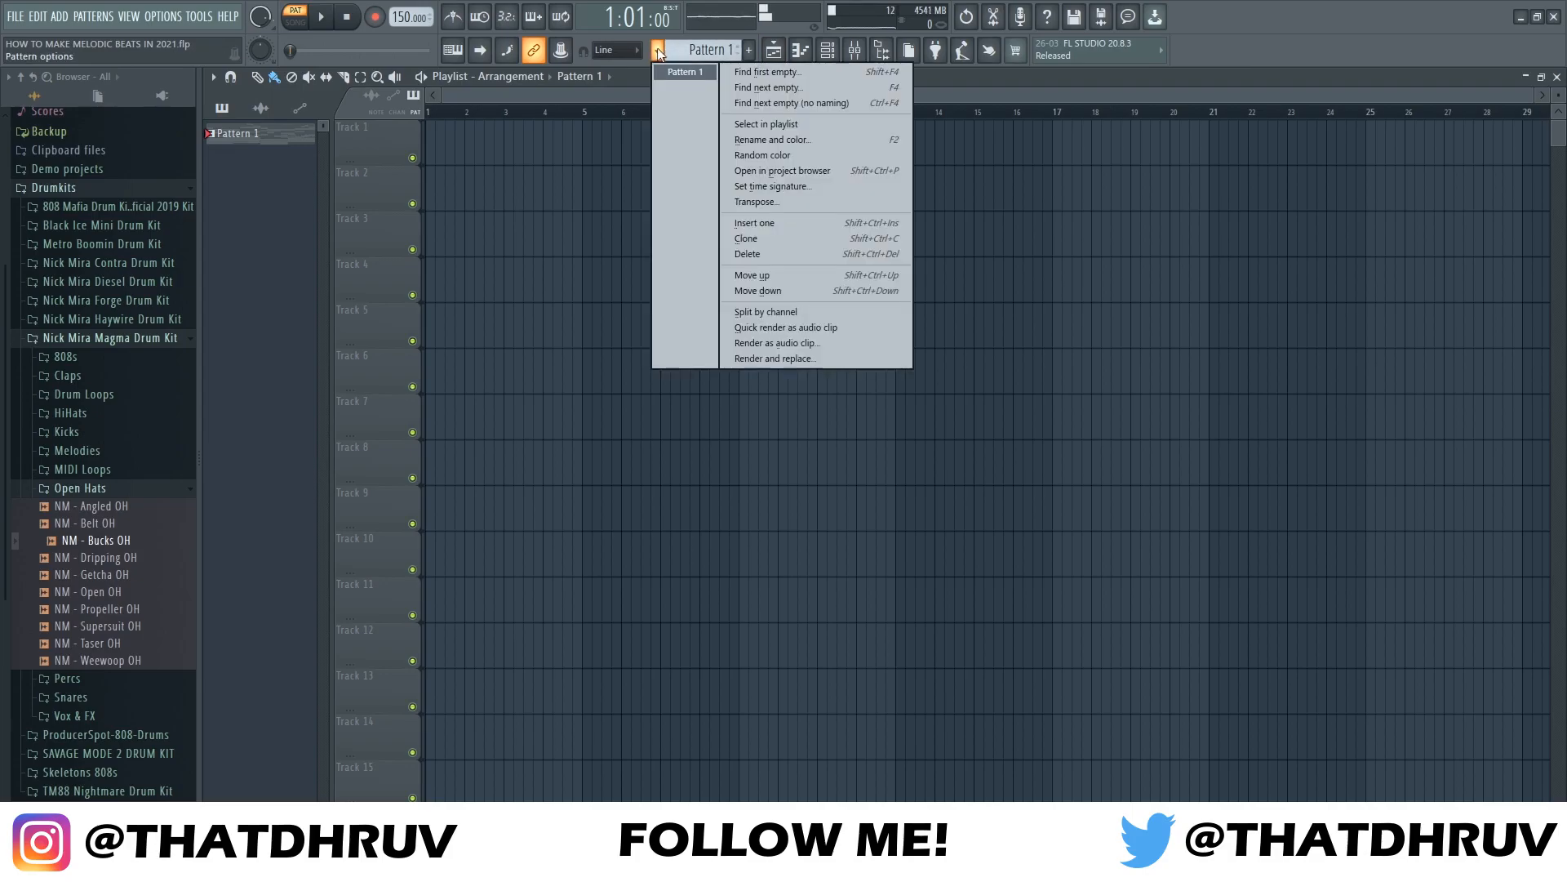
{"action": "left_click", "coordinate": [811, 309]}
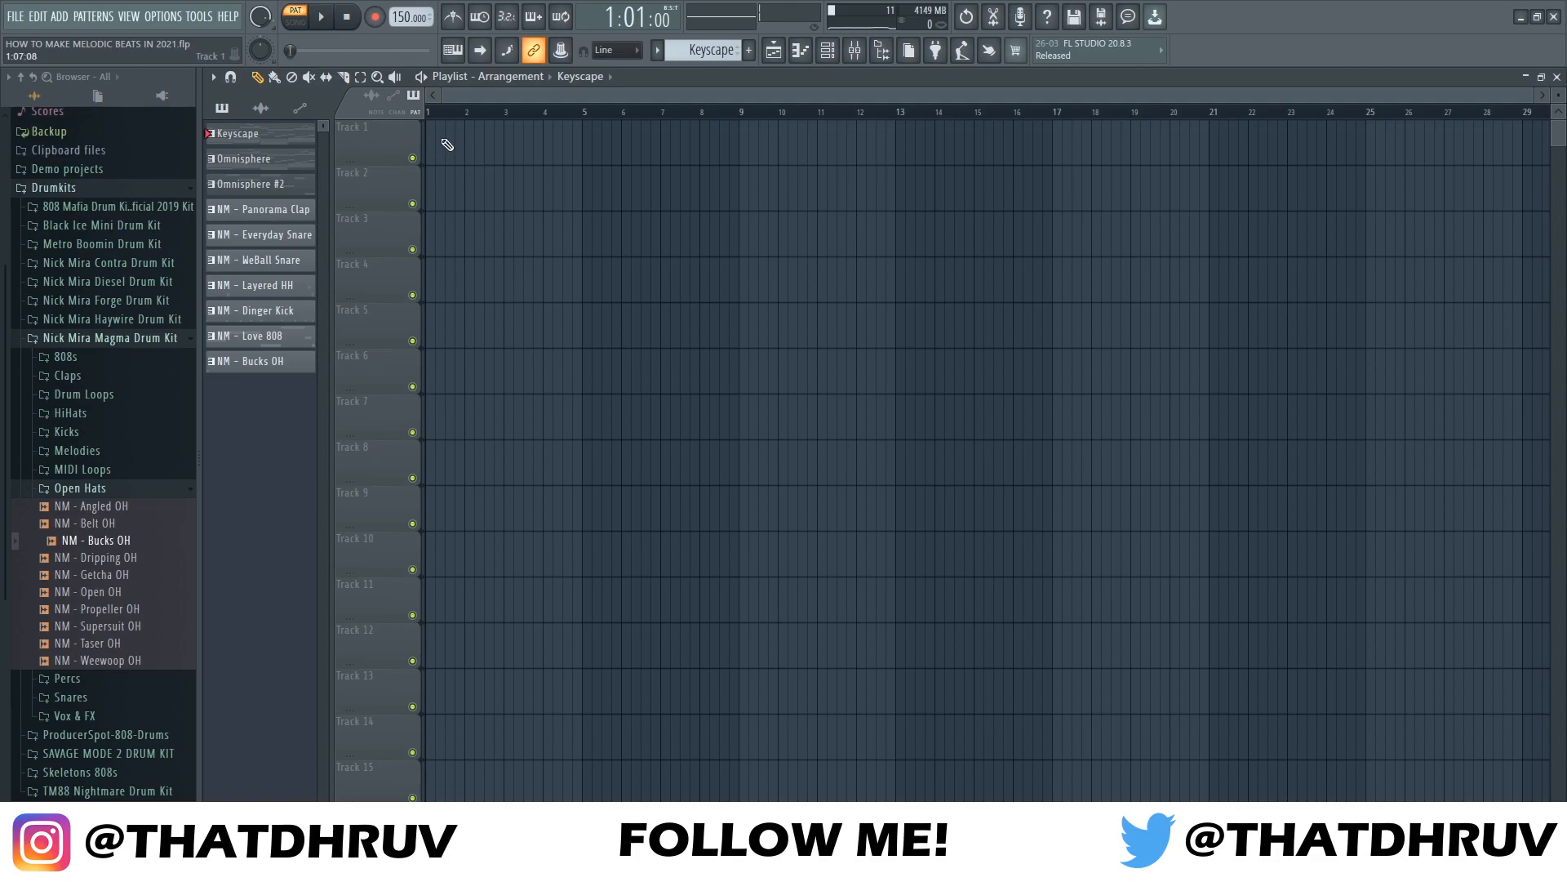
Place the Keyscape, Omnisphere and Omnisphere #2 patterns at bar 1 on Tracks 1 to 3 of the playlist
{"action": "left_click", "coordinate": [447, 145]}
{"action": "key", "text": "KP_Add"}
{"action": "left_click_drag", "start_coordinate": [456, 183], "coordinate": [404, 185]}
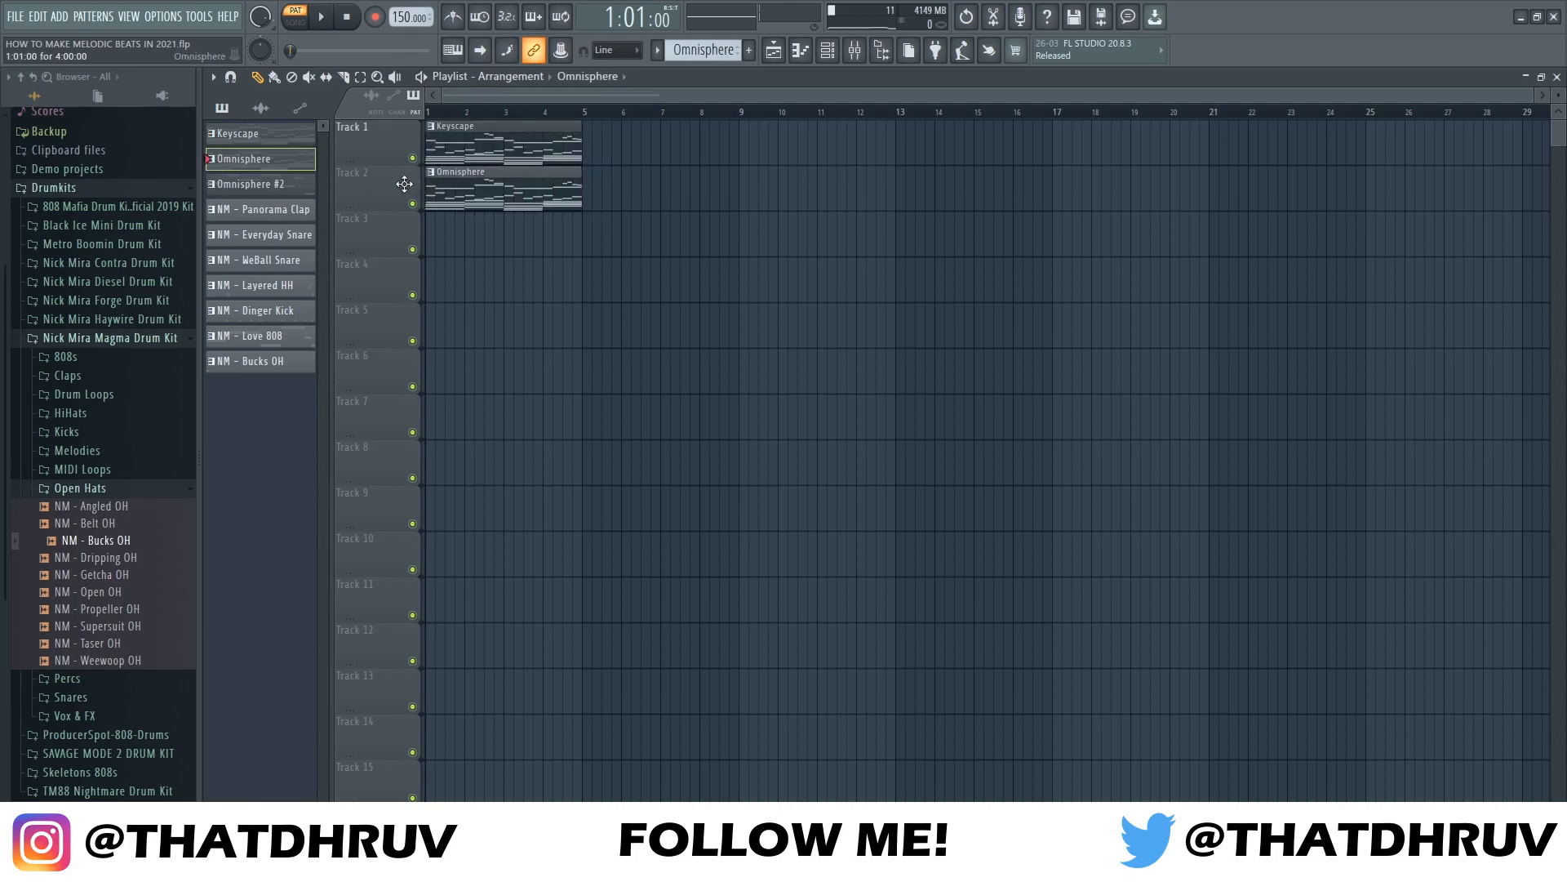
{"action": "left_click_drag", "start_coordinate": [453, 234], "coordinate": [415, 237]}
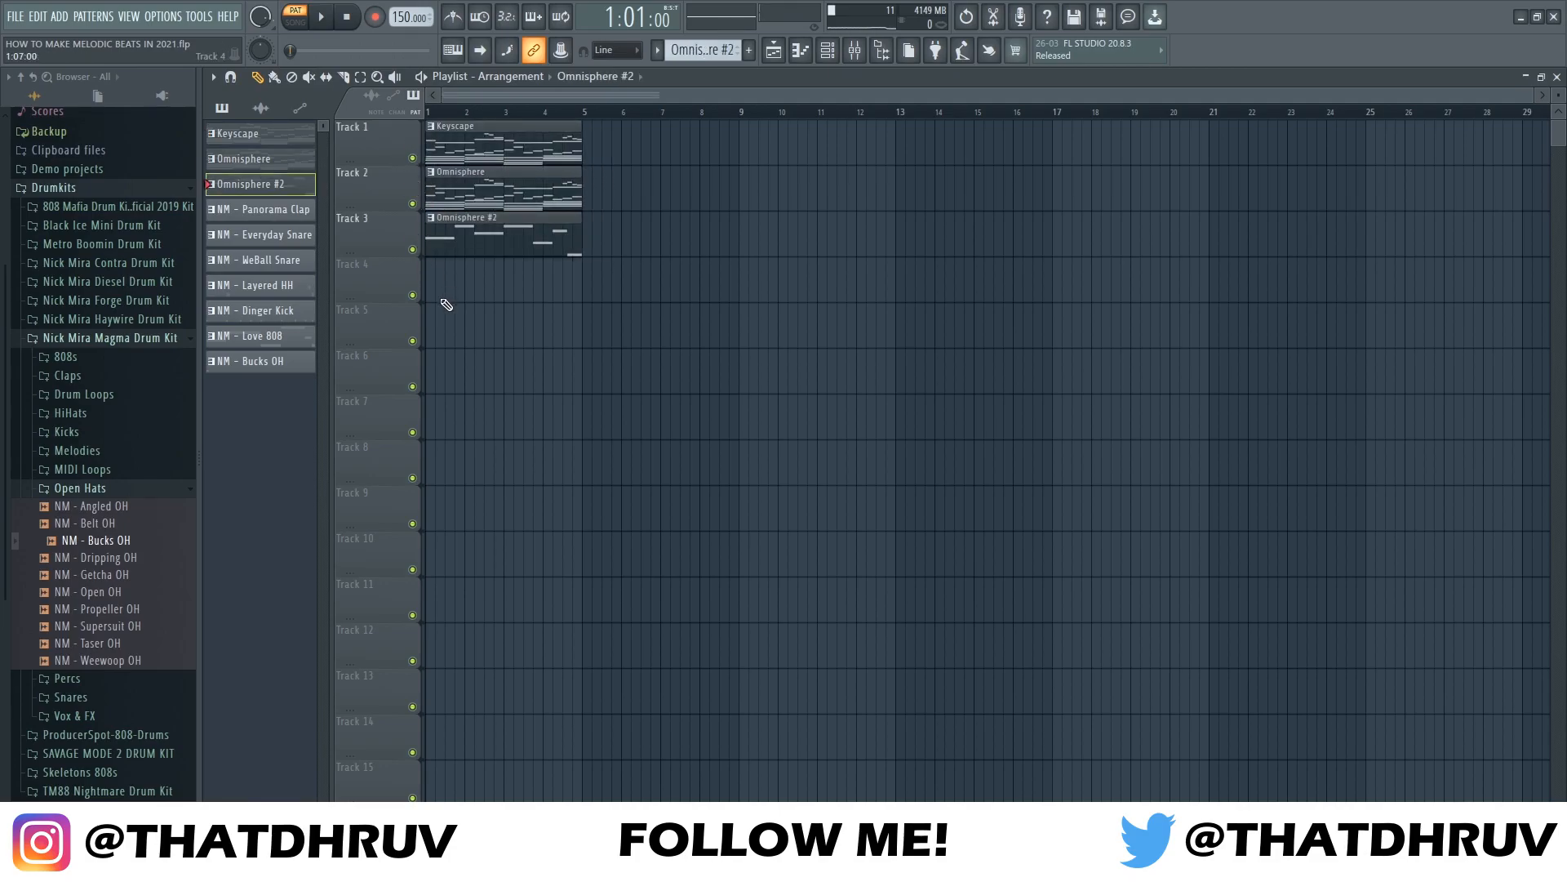
Place the seven drum patterns at bar 1 on Tracks 4 to 10, in order from Panorama Clap to Bucks OH
{"action": "key", "text": "KP_Add"}
{"action": "left_click_drag", "start_coordinate": [444, 281], "coordinate": [418, 423]}
{"action": "key", "text": "KP_Add"}
{"action": "key", "text": "KP_Add"}
{"action": "left_click_drag", "start_coordinate": [456, 480], "coordinate": [409, 565]}
{"action": "key", "text": "KP_Add"}
{"action": "key", "text": "KP_Add"}
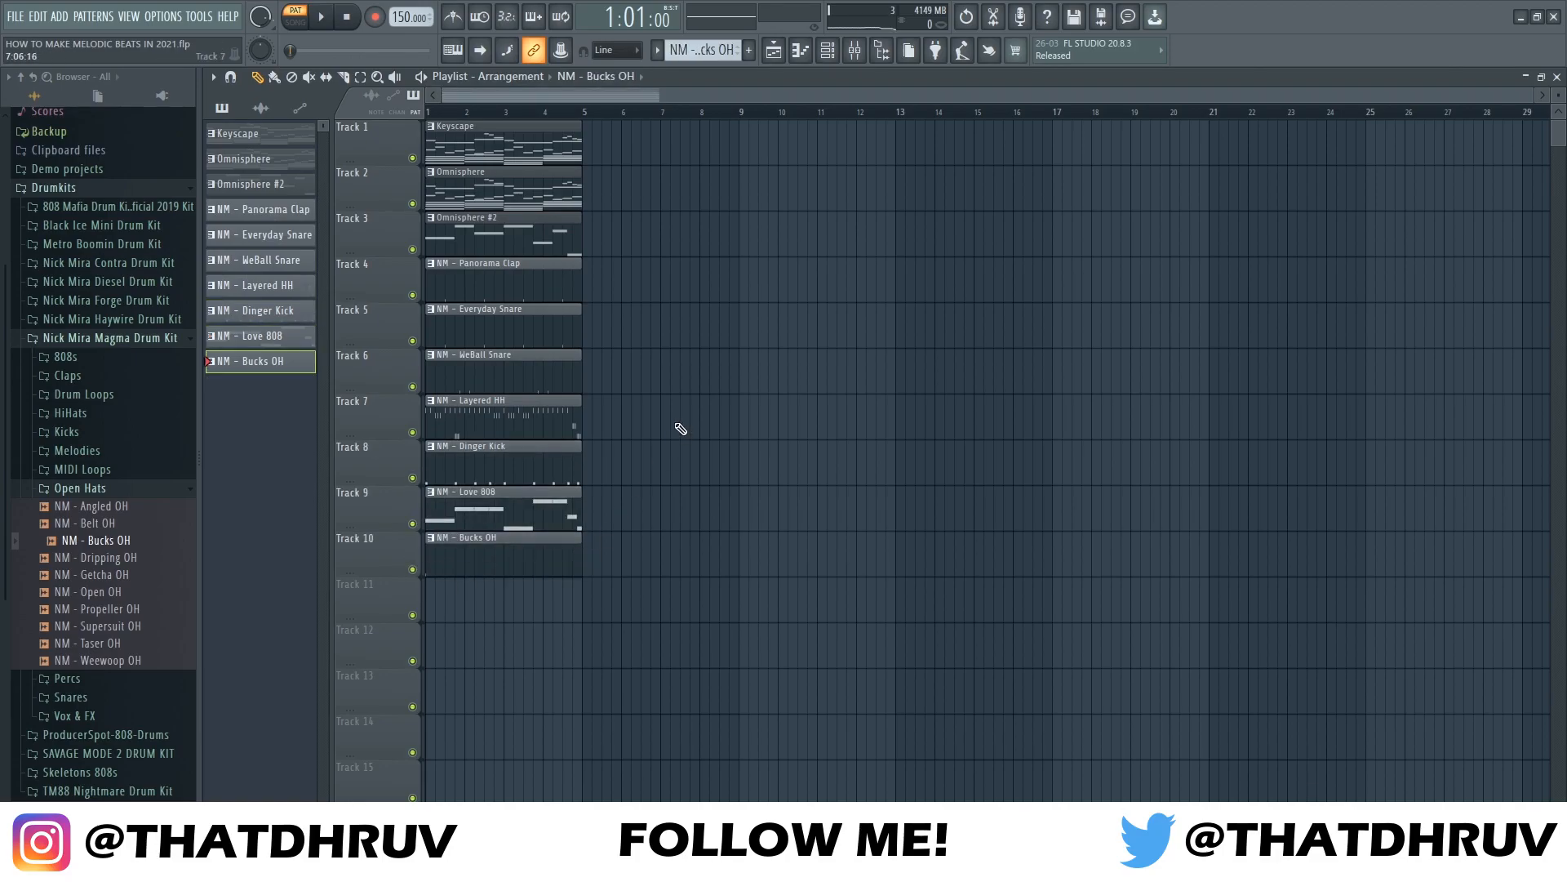
Select all playlist clips and duplicate them repeatedly until the arrangement fills 32 bars
{"action": "key", "text": "ctrl+a"}
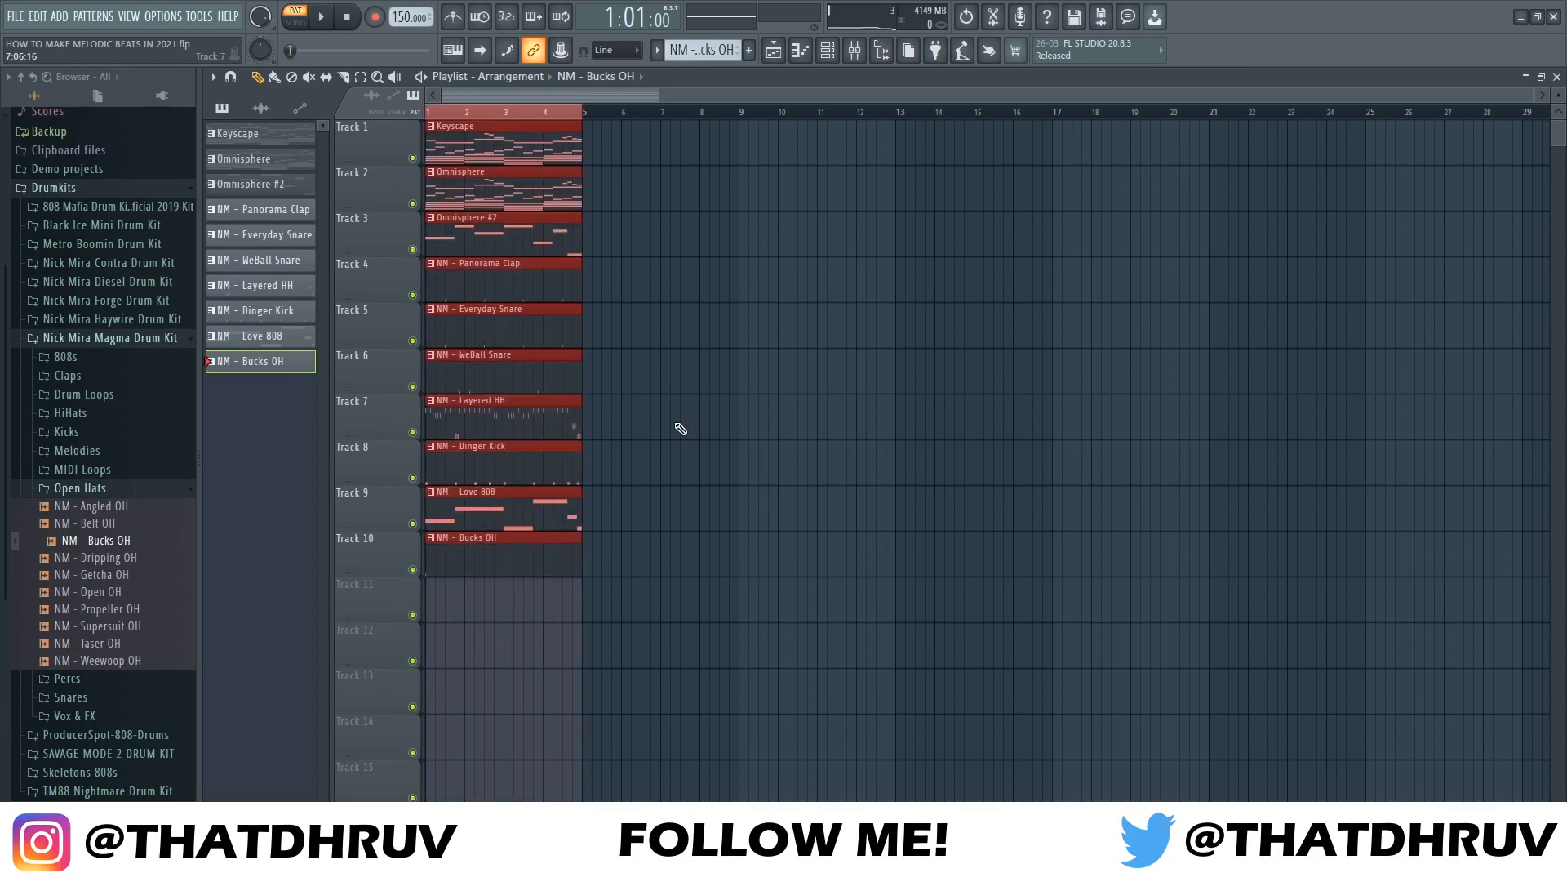
{"action": "key", "text": "ctrl+b"}
{"action": "key", "text": "ctrl+b"}
{"action": "key", "text": "ctrl+b"}
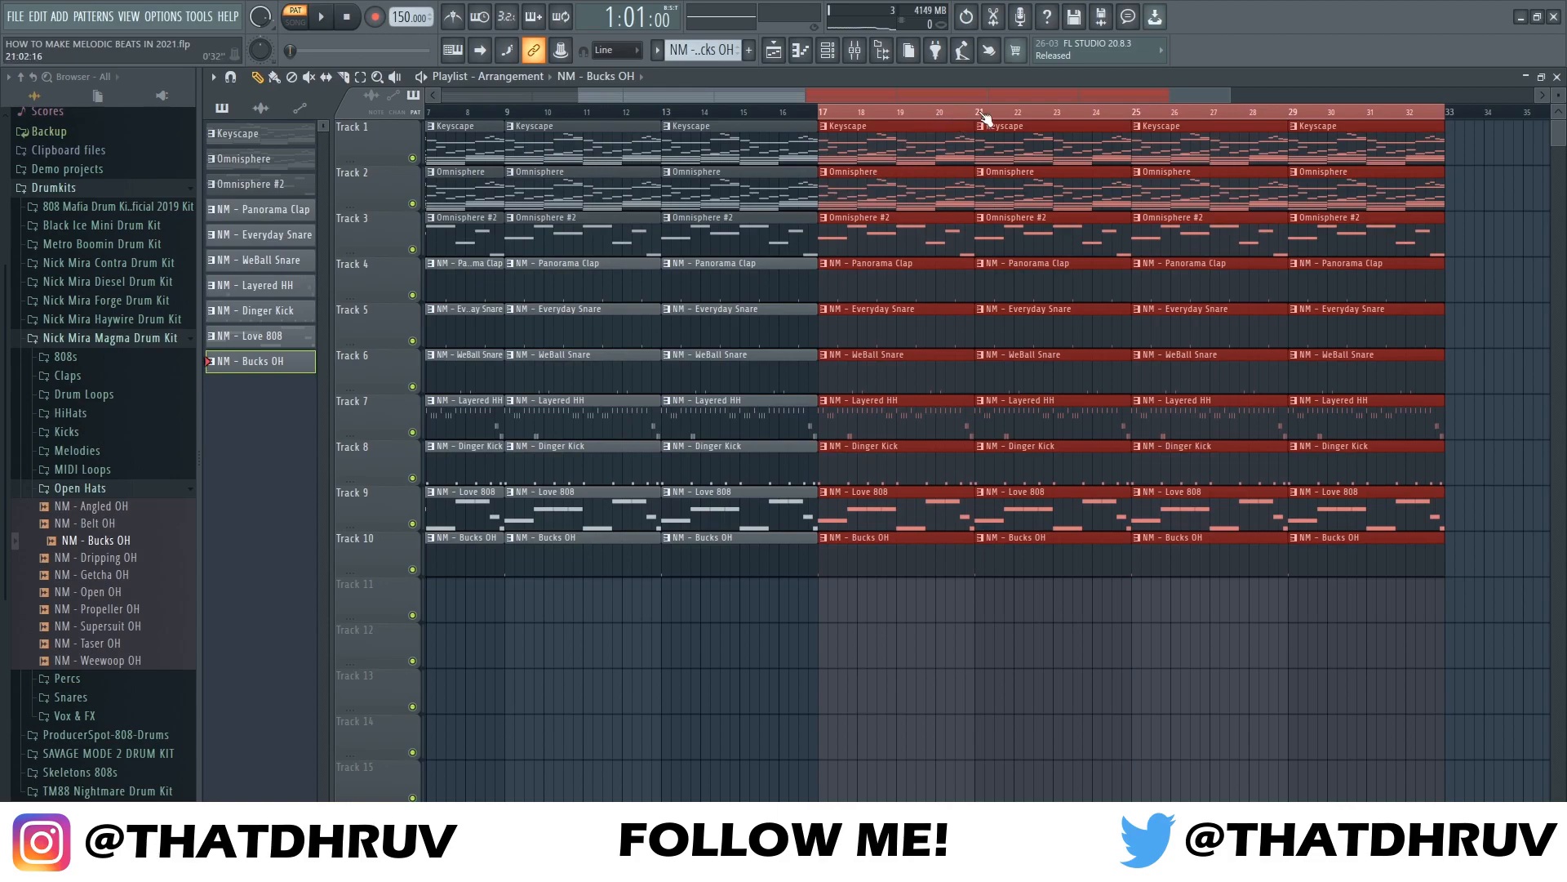
Select every clip in the playlist and duplicate the whole arrangement once so it fills 64 bars
{"action": "left_click_drag", "start_coordinate": [729, 120], "coordinate": [633, 121]}
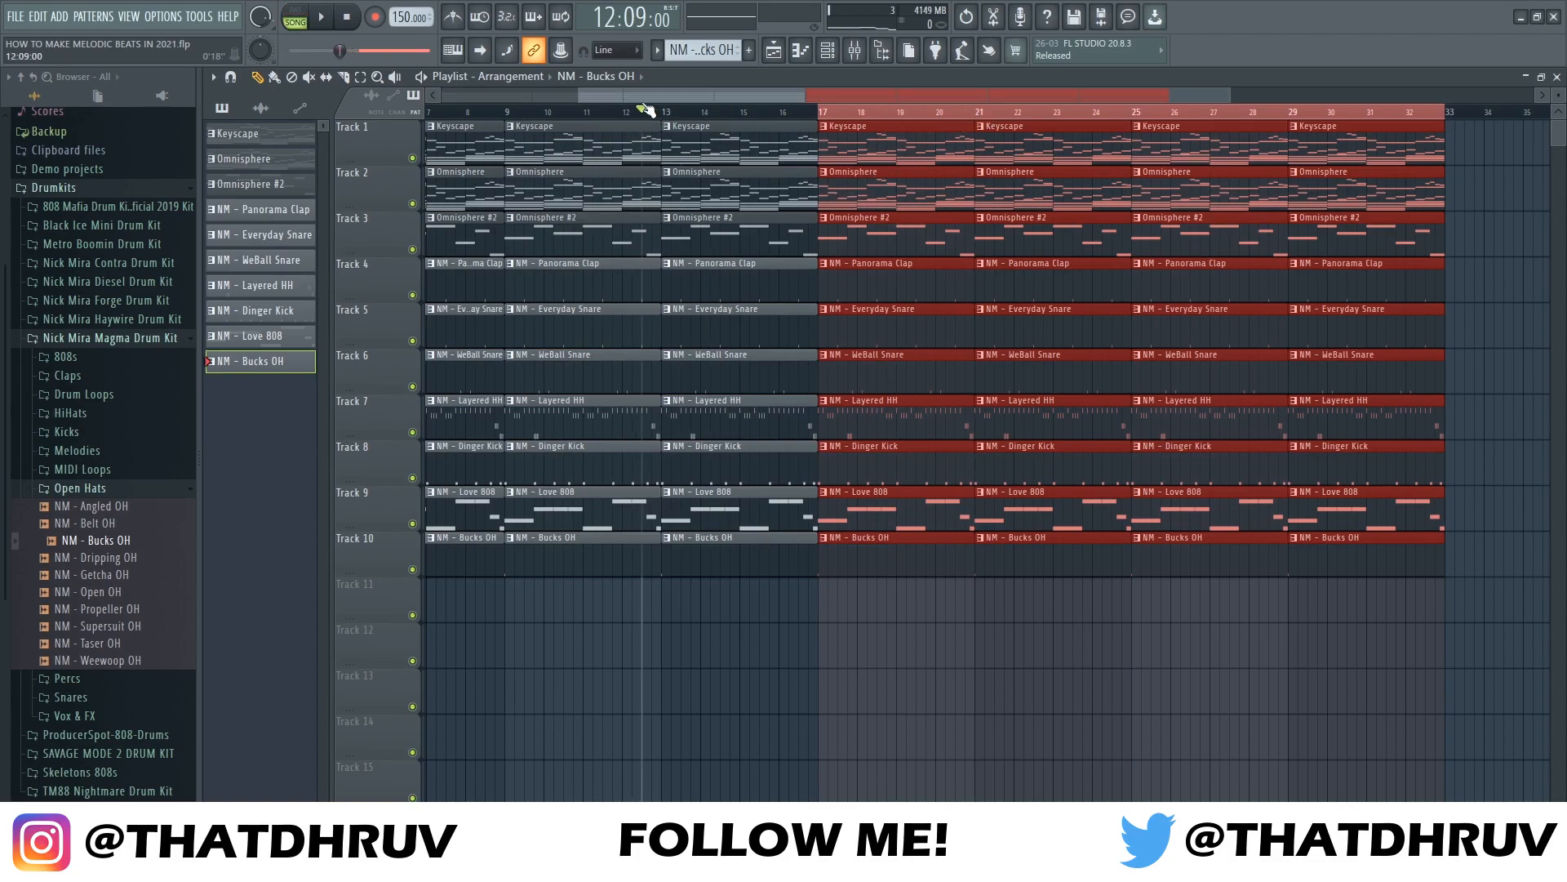
{"action": "left_click_drag", "start_coordinate": [834, 95], "coordinate": [431, 102]}
{"action": "left_click_drag", "start_coordinate": [1094, 101], "coordinate": [1360, 101]}
{"action": "key", "text": "ctrl+a"}
{"action": "key", "text": "ctrl+b"}
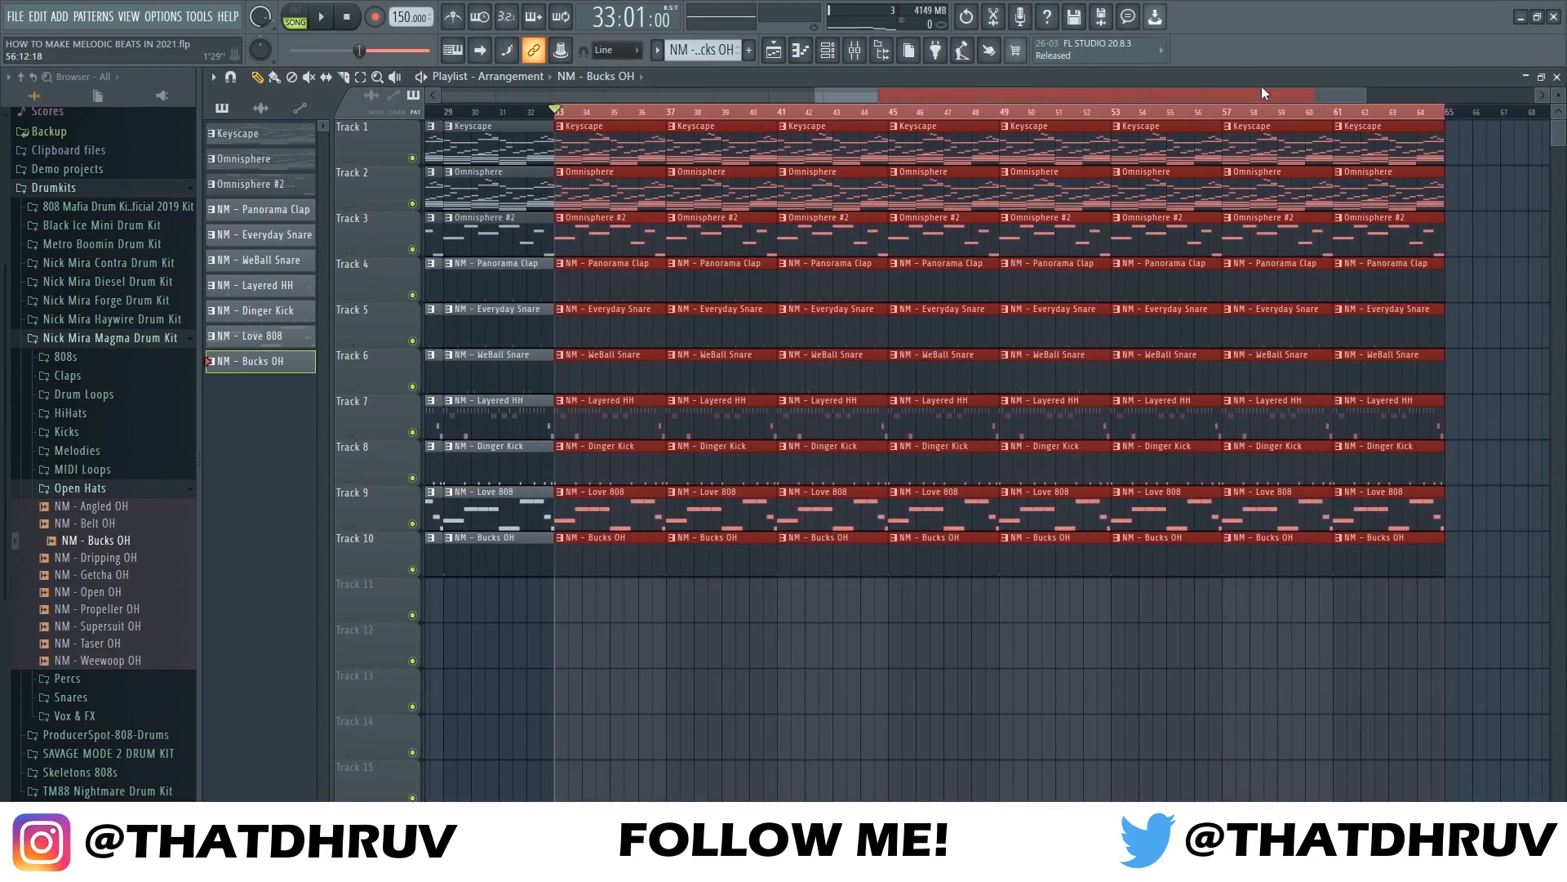
{"action": "left_click_drag", "start_coordinate": [998, 101], "coordinate": [1398, 100]}
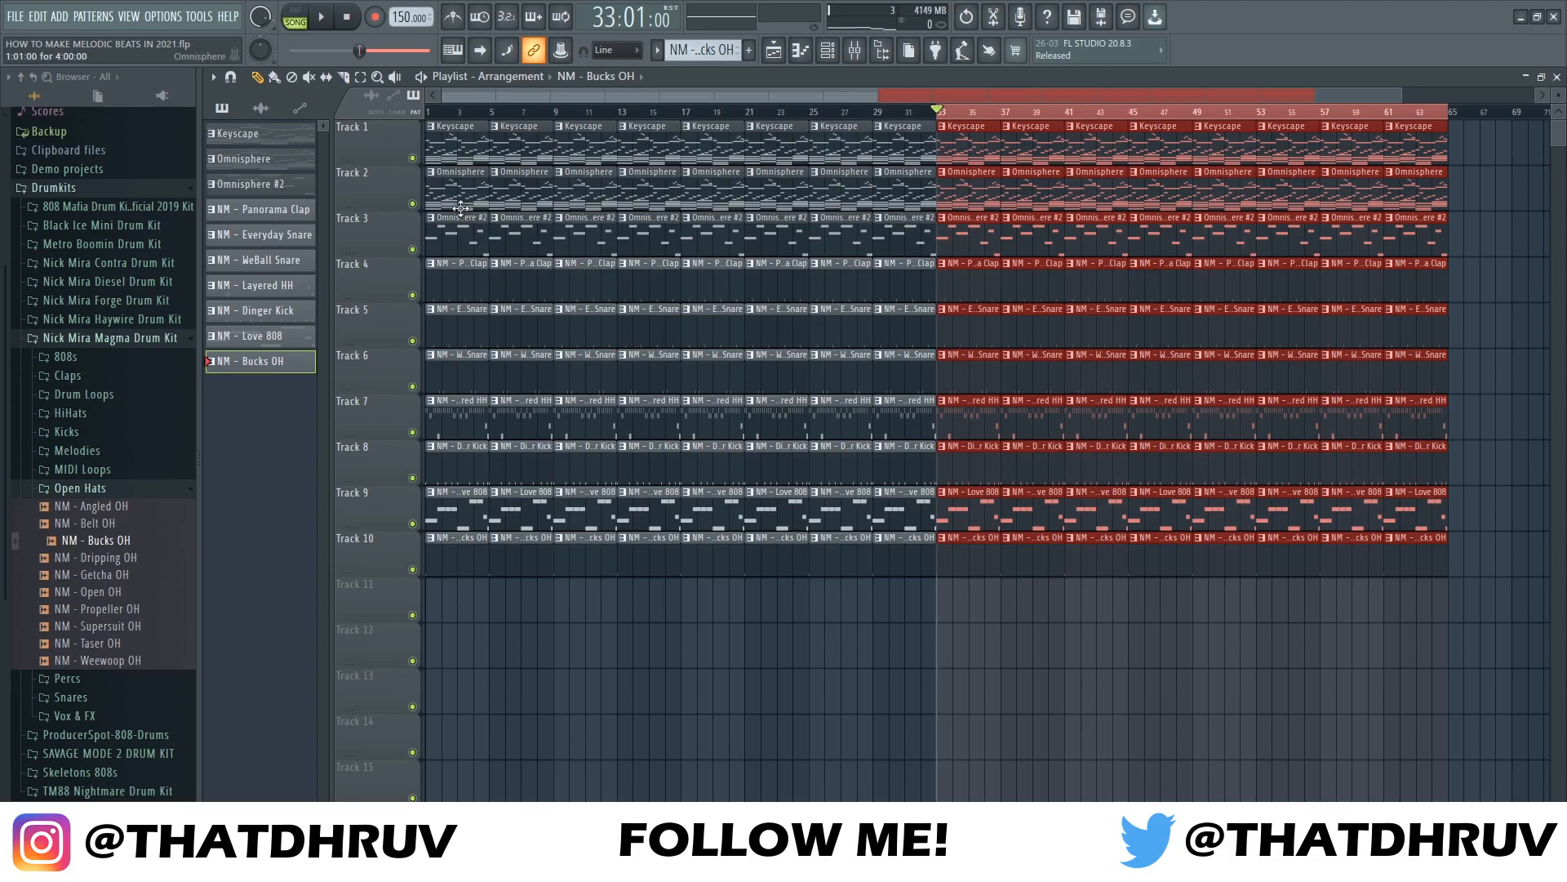
Delete the clips on Tracks 3 to 10 in bars 1 to 8, plus the Omnisphere #2 clips in bars 9 to 16
{"action": "left_click_drag", "start_coordinate": [461, 207], "coordinate": [525, 245]}
{"action": "key", "text": "Delete"}
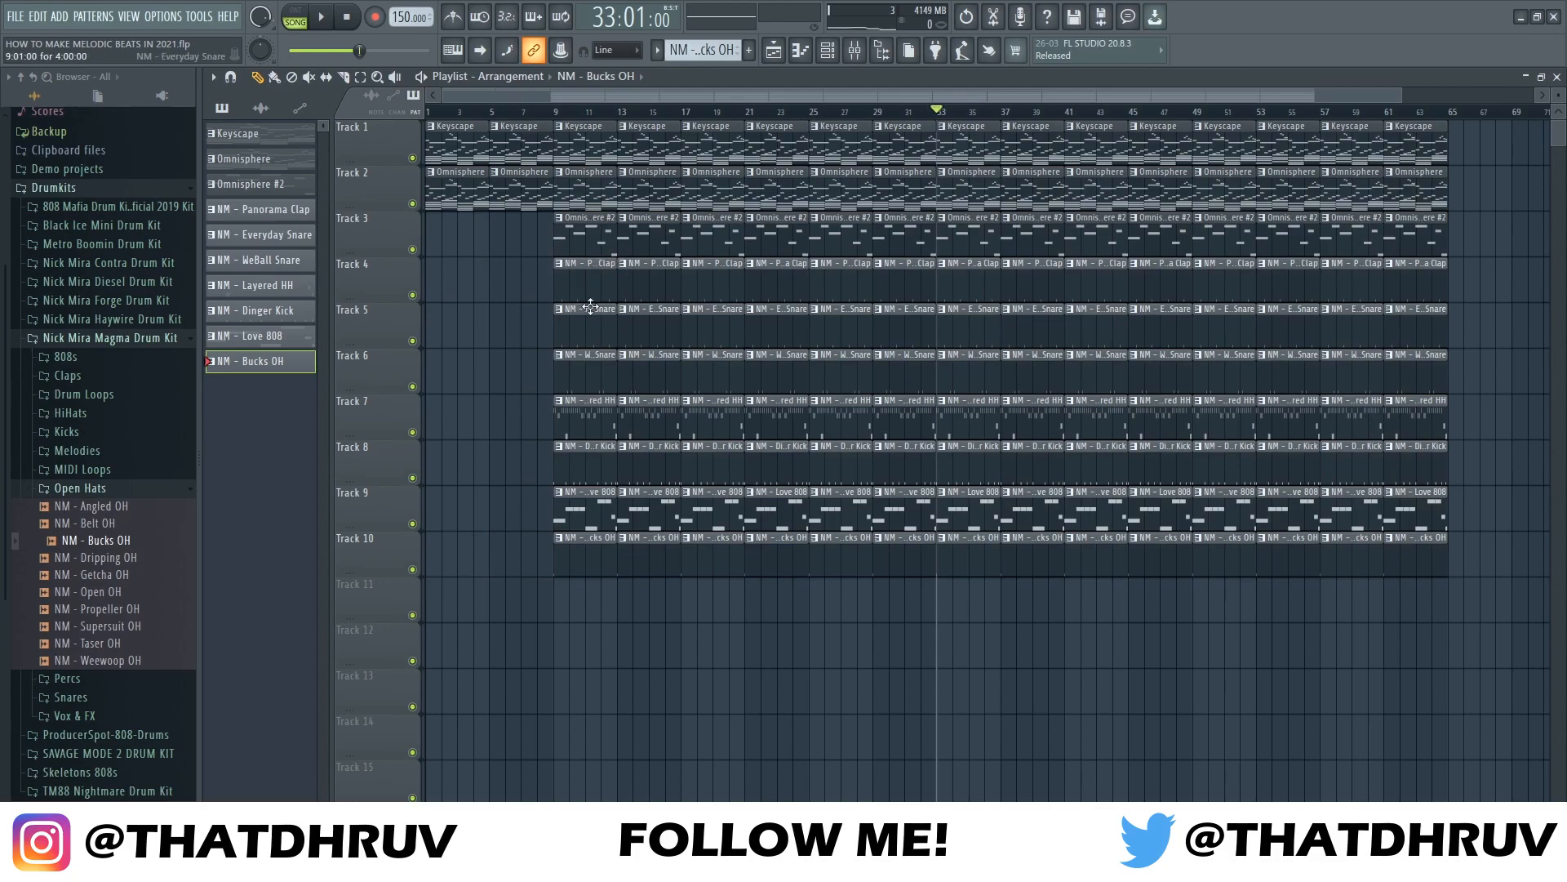
{"action": "right_click", "coordinate": [584, 246]}
{"action": "right_click", "coordinate": [649, 256]}
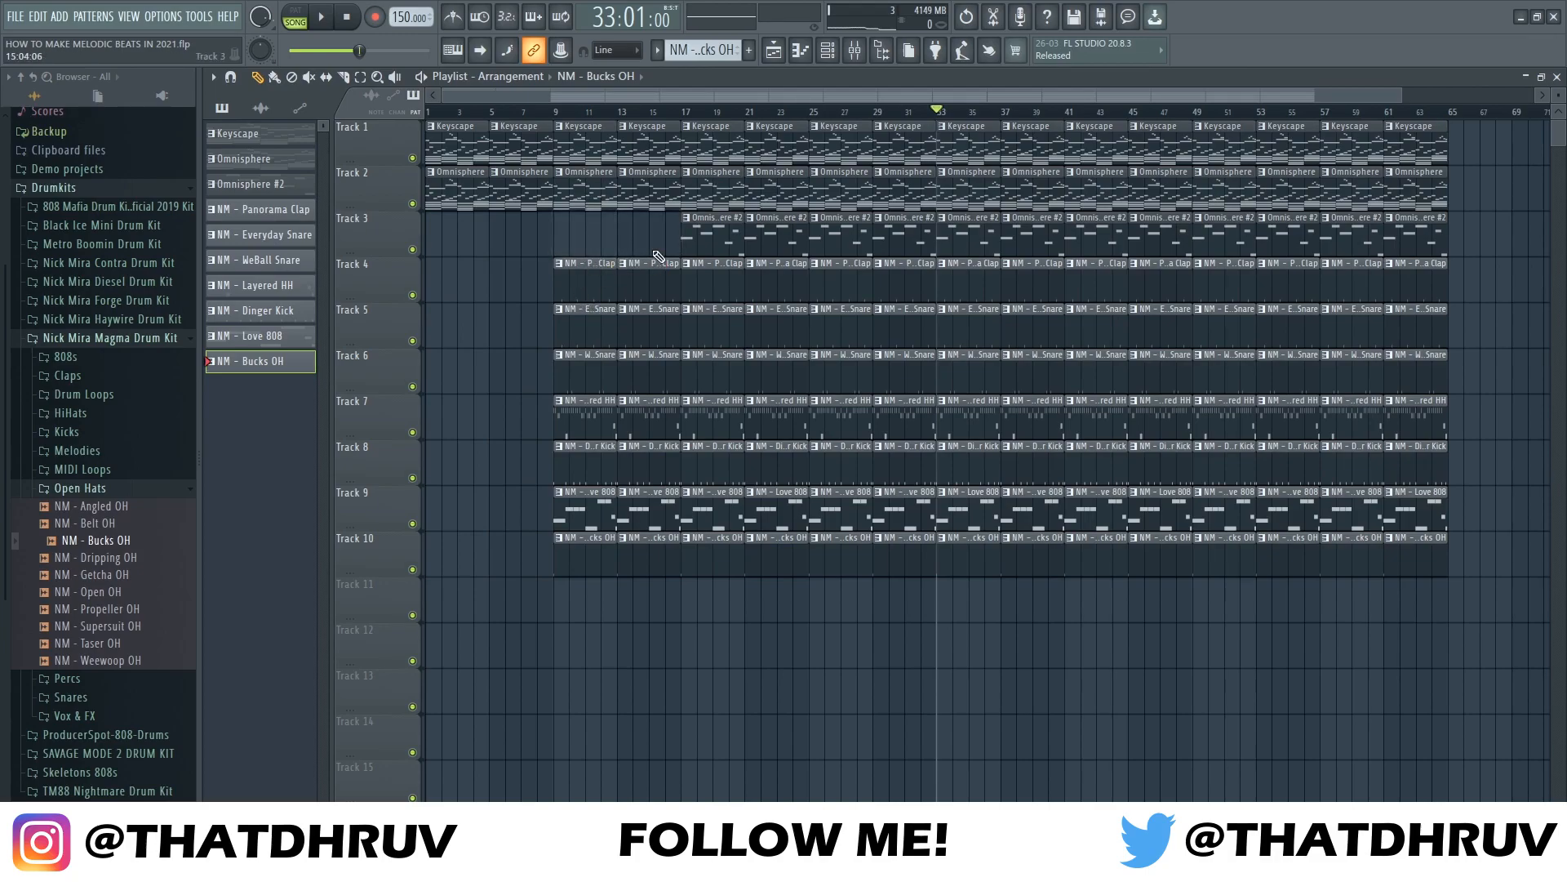
Delete the Omnisphere #2, drum and 808 clips on Tracks 3 to 10 in bars 25 to 28
{"action": "right_click", "coordinate": [836, 247]}
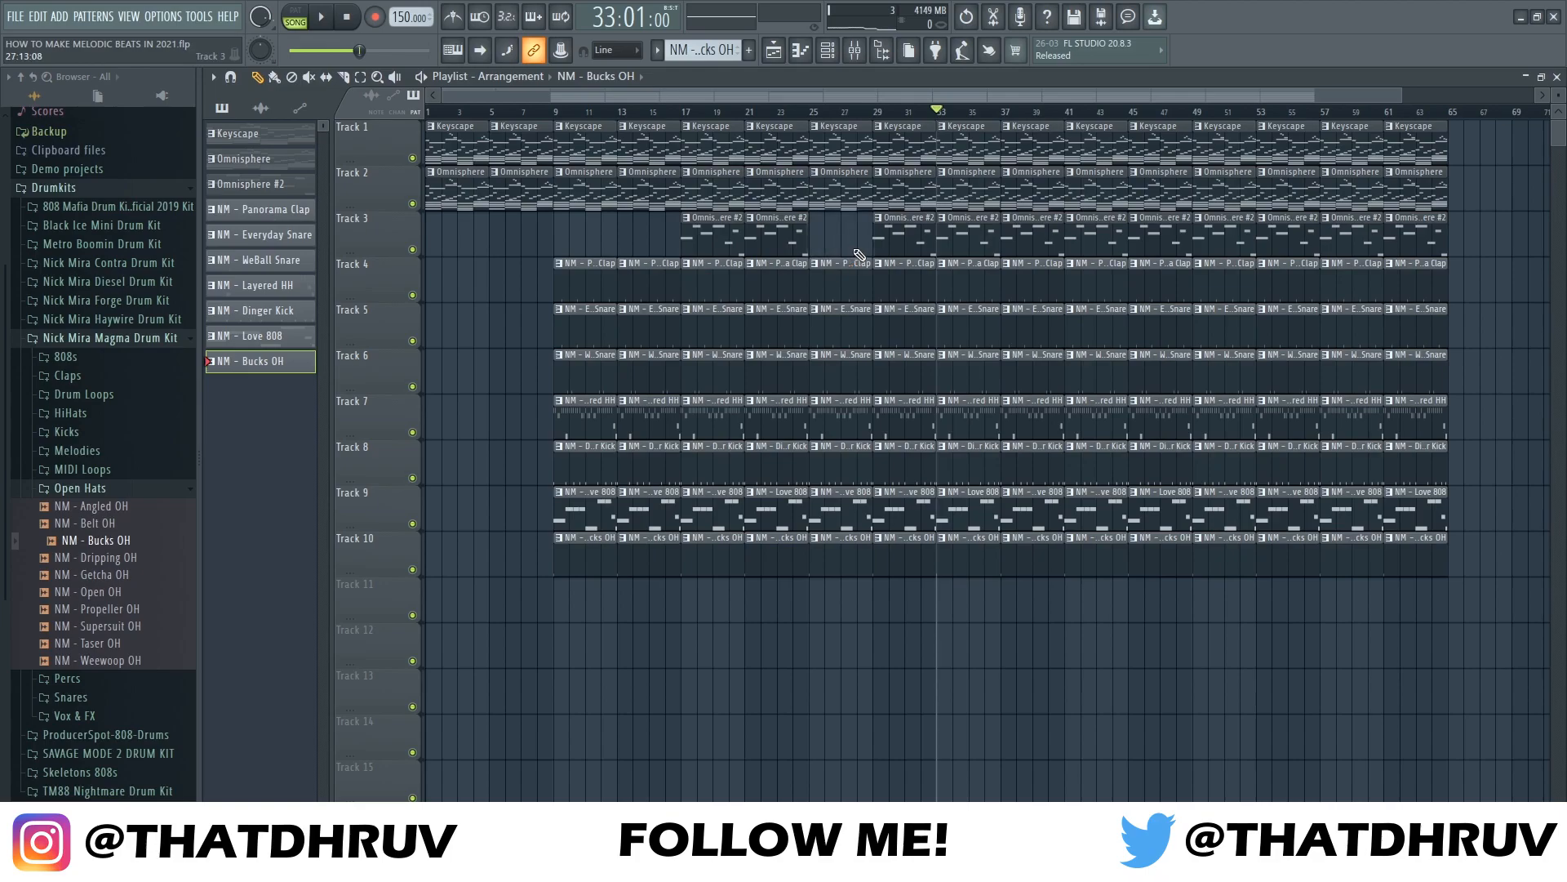
{"action": "right_click", "coordinate": [858, 270]}
{"action": "right_click", "coordinate": [853, 319]}
{"action": "right_click", "coordinate": [849, 363]}
{"action": "right_click", "coordinate": [845, 408]}
{"action": "right_click", "coordinate": [841, 457]}
{"action": "right_click", "coordinate": [838, 502]}
{"action": "right_click", "coordinate": [835, 547]}
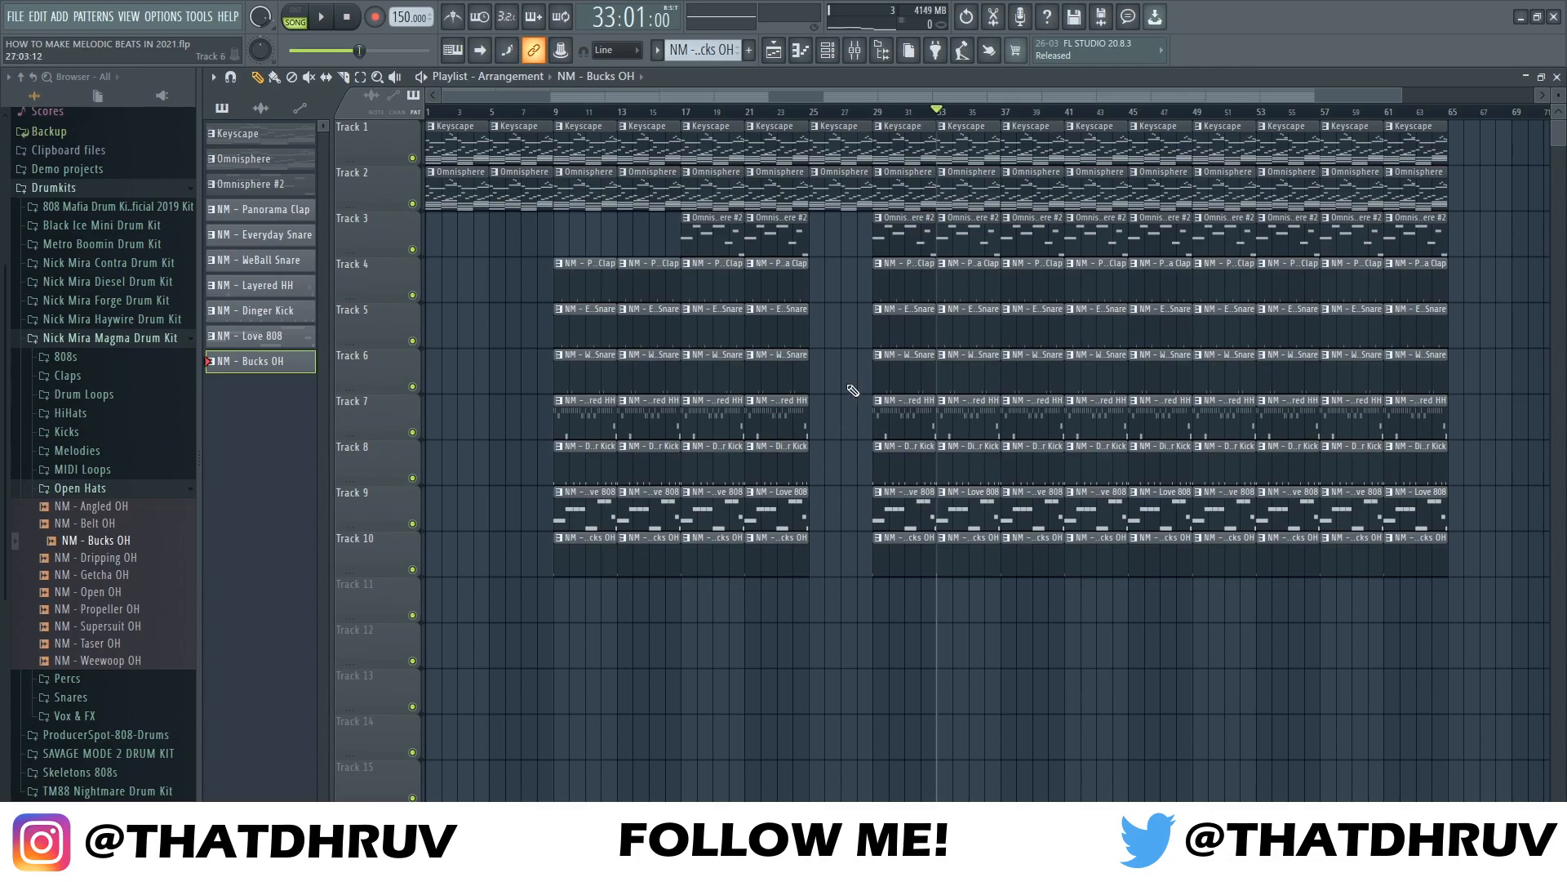
Extend the break by deleting the clips on Tracks 3 to 10 in bars 29 to 32
{"action": "right_click", "coordinate": [908, 236]}
{"action": "right_click", "coordinate": [905, 277]}
{"action": "right_click", "coordinate": [899, 323]}
{"action": "right_click", "coordinate": [896, 368]}
{"action": "right_click", "coordinate": [894, 412]}
{"action": "right_click", "coordinate": [891, 457]}
{"action": "right_click", "coordinate": [889, 502]}
{"action": "right_click", "coordinate": [887, 551]}
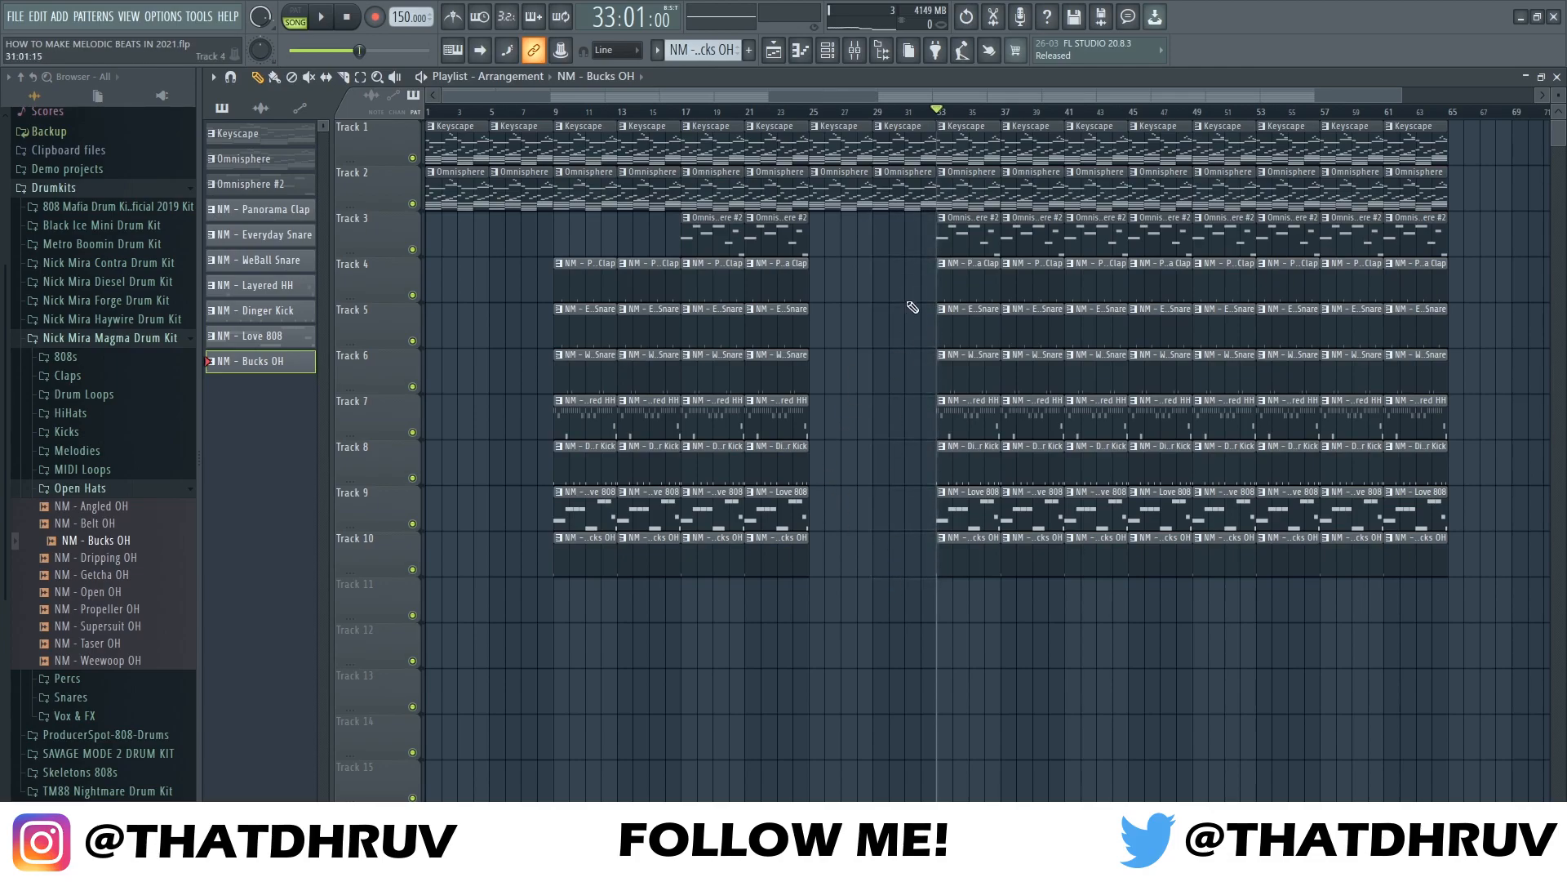
Delete the Omnisphere #2 clips in bars 33 to 40 and 53 to 60, and all Track 3 to 10 clips in bars 49 to 52
{"action": "left_click_drag", "start_coordinate": [735, 154], "coordinate": [428, 178]}
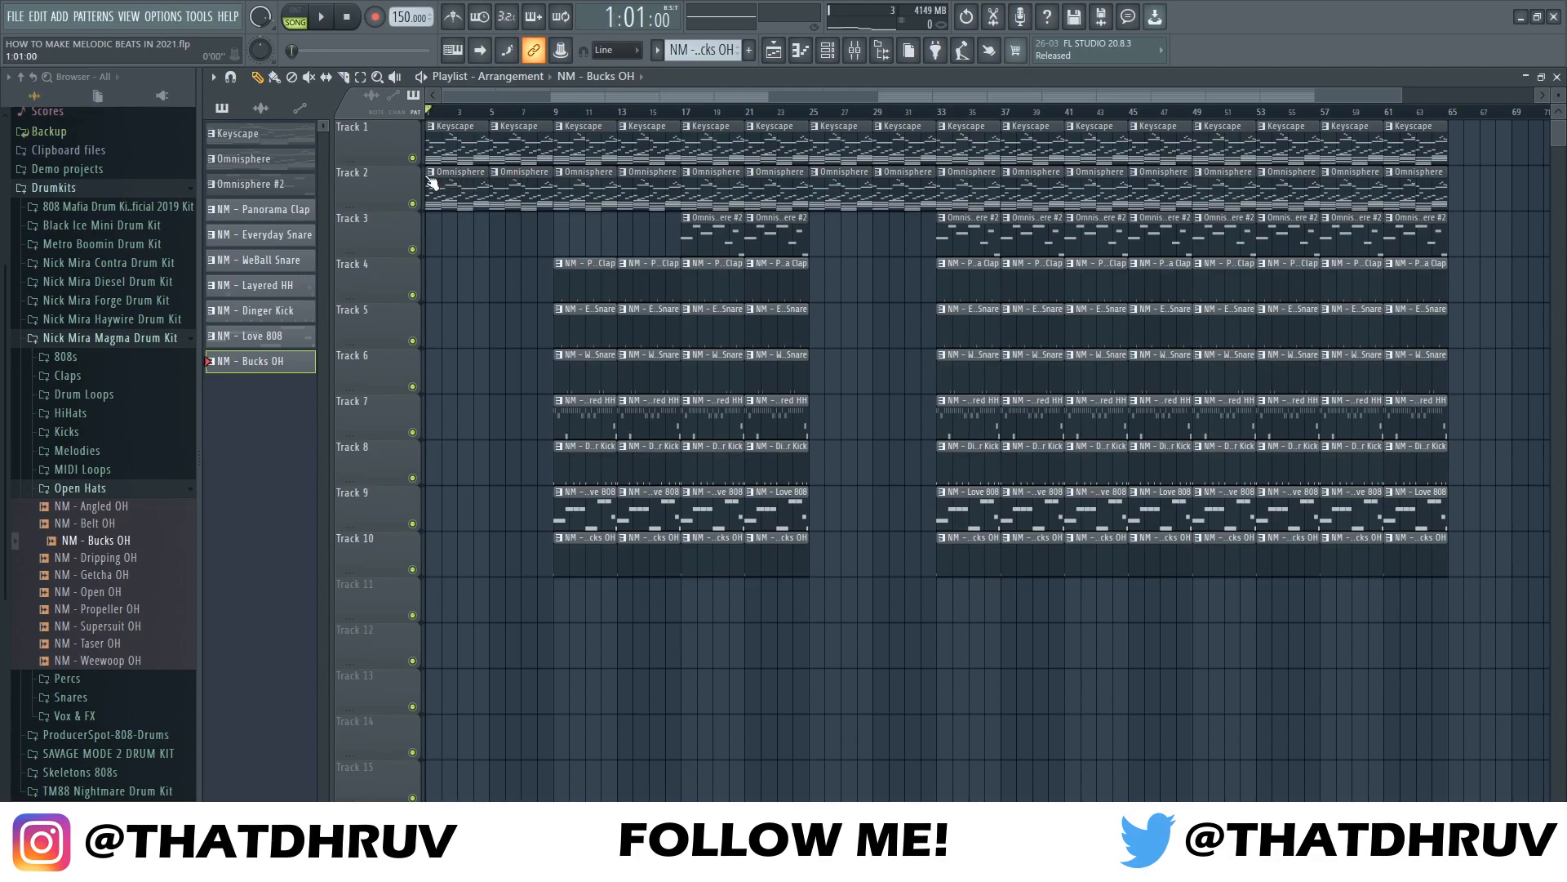
{"action": "right_click", "coordinate": [984, 251]}
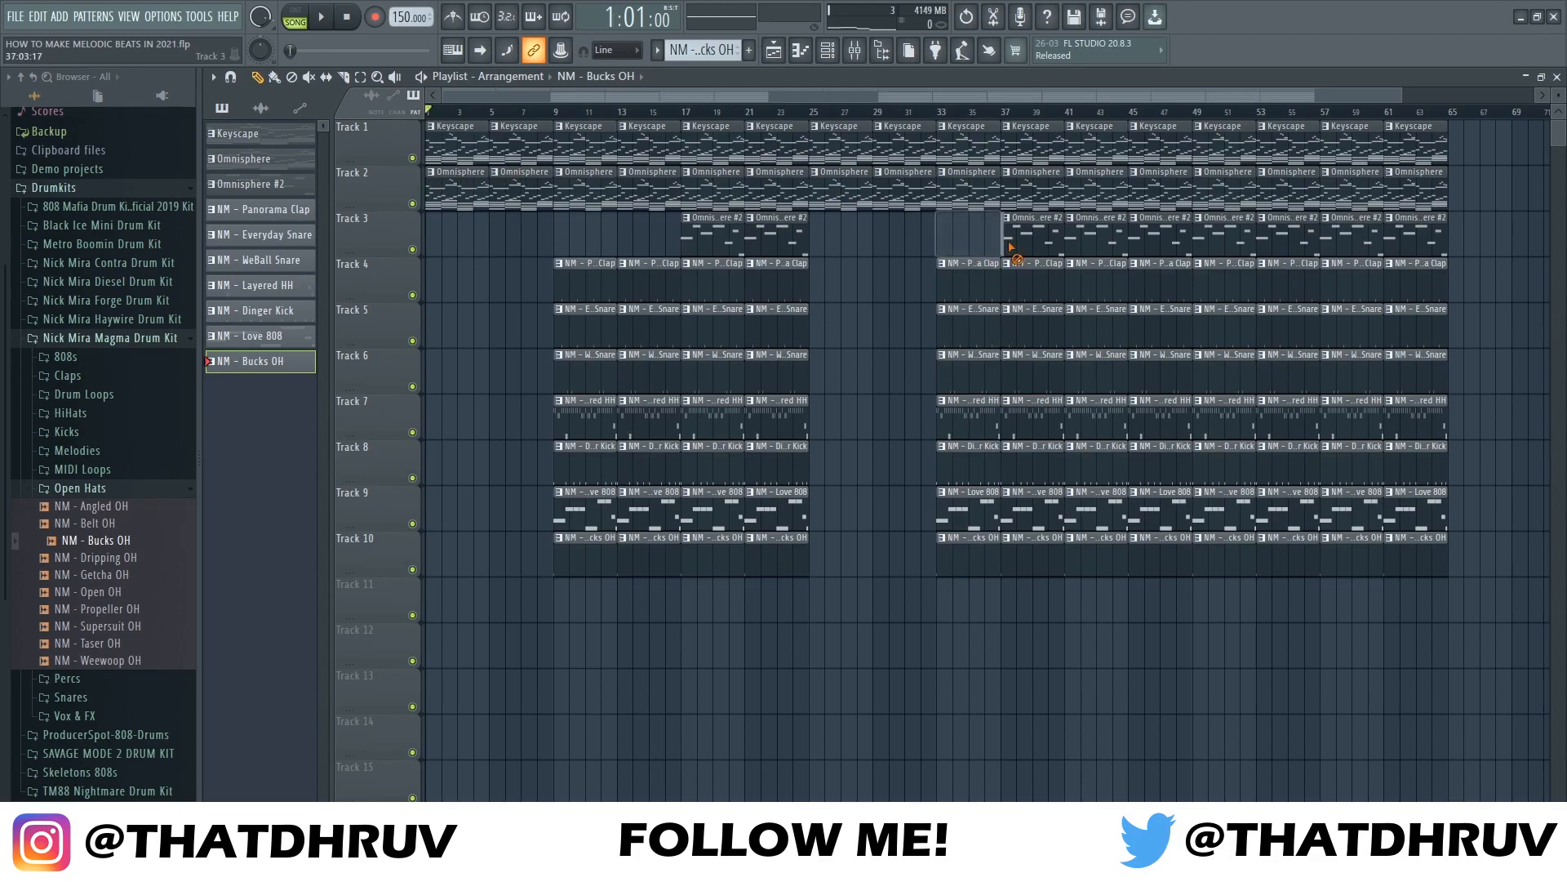
{"action": "right_click", "coordinate": [1230, 237]}
{"action": "right_click", "coordinate": [1231, 327]}
{"action": "right_click", "coordinate": [1231, 371]}
{"action": "right_click", "coordinate": [1229, 416]}
{"action": "right_click", "coordinate": [1228, 462]}
{"action": "right_click", "coordinate": [1227, 506]}
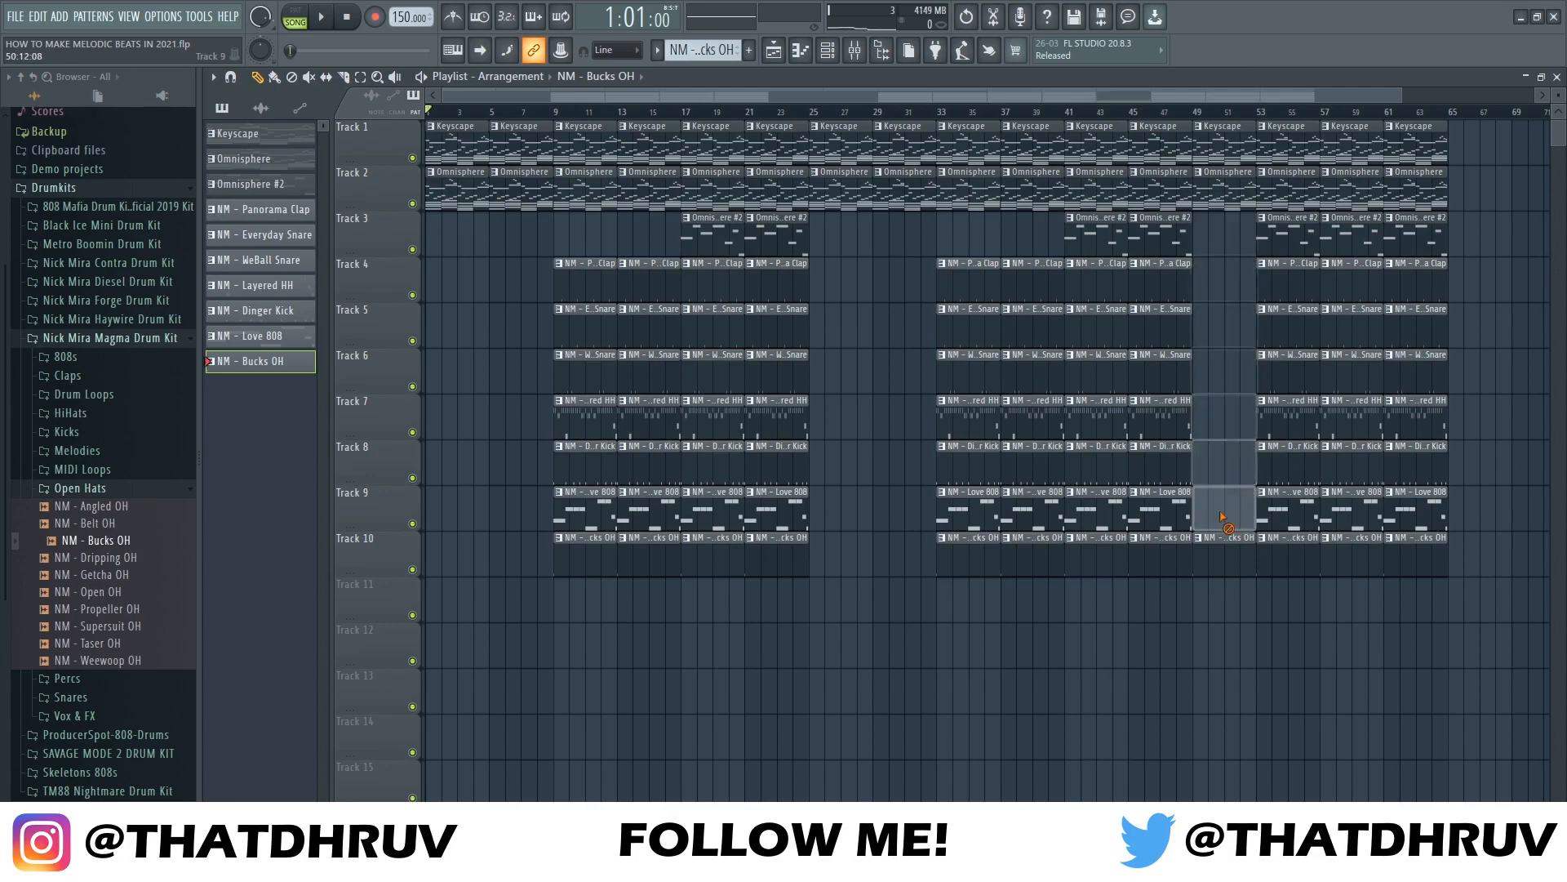
{"action": "right_click", "coordinate": [1223, 555]}
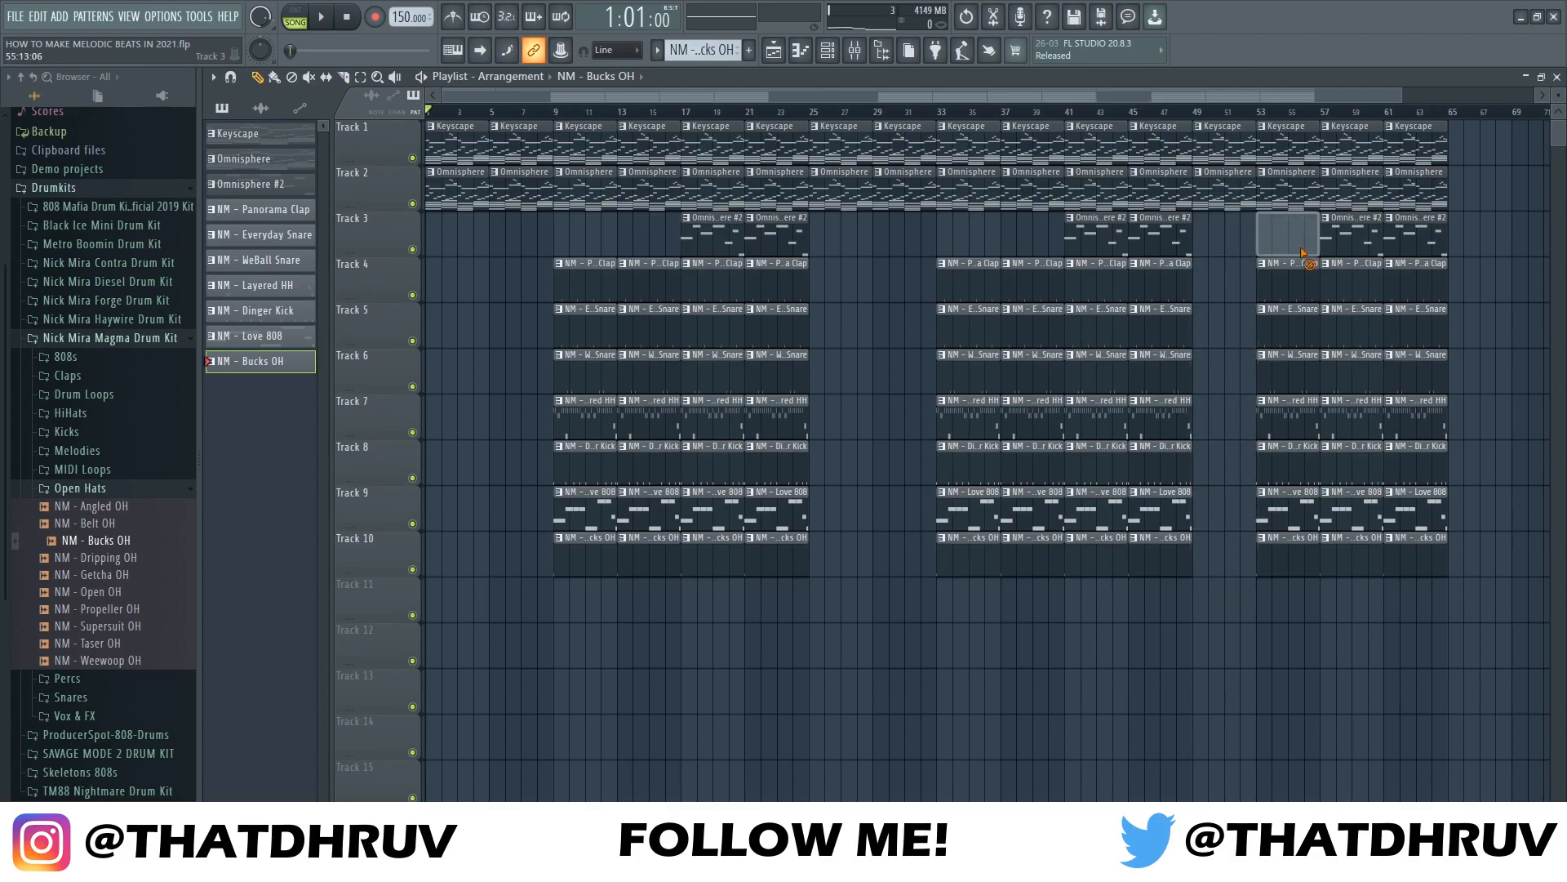
Duplicate all clips in bars 61 to 64 to bar 65, and duplicate the Omnisphere #2 and Love 808 clips to fill bars 69 to 76
{"action": "left_click_drag", "start_coordinate": [1483, 122], "coordinate": [1421, 560]}
{"action": "key", "text": "ctrl+b"}
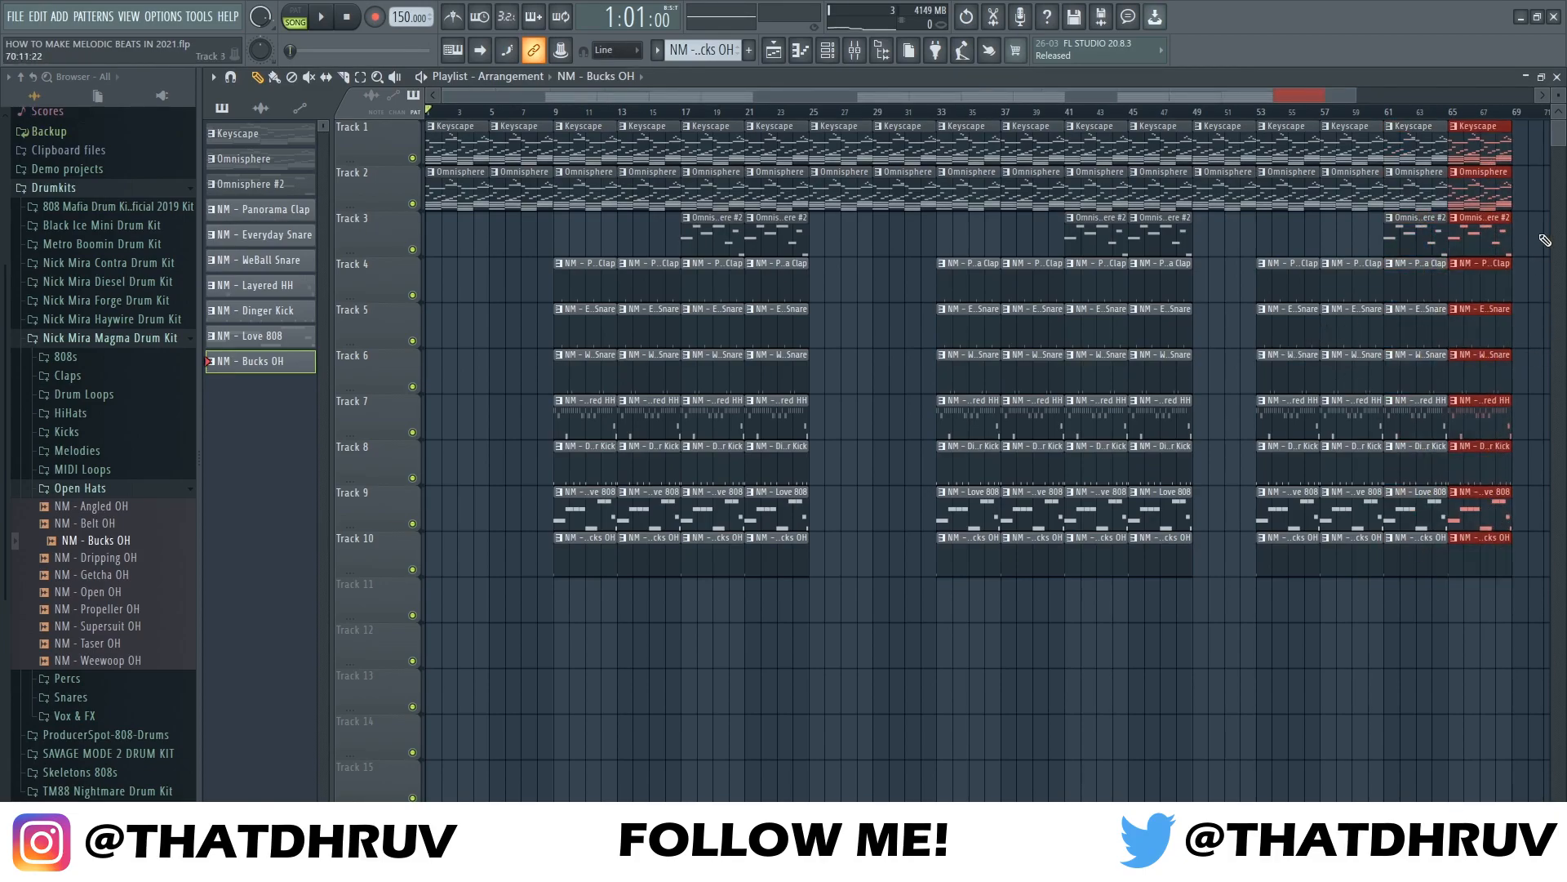
{"action": "left_click_drag", "start_coordinate": [1546, 240], "coordinate": [1423, 234]}
{"action": "left_click_drag", "start_coordinate": [1538, 249], "coordinate": [1462, 253]}
{"action": "left_click_drag", "start_coordinate": [1459, 516], "coordinate": [1351, 513]}
{"action": "key", "text": "ctrl+b"}
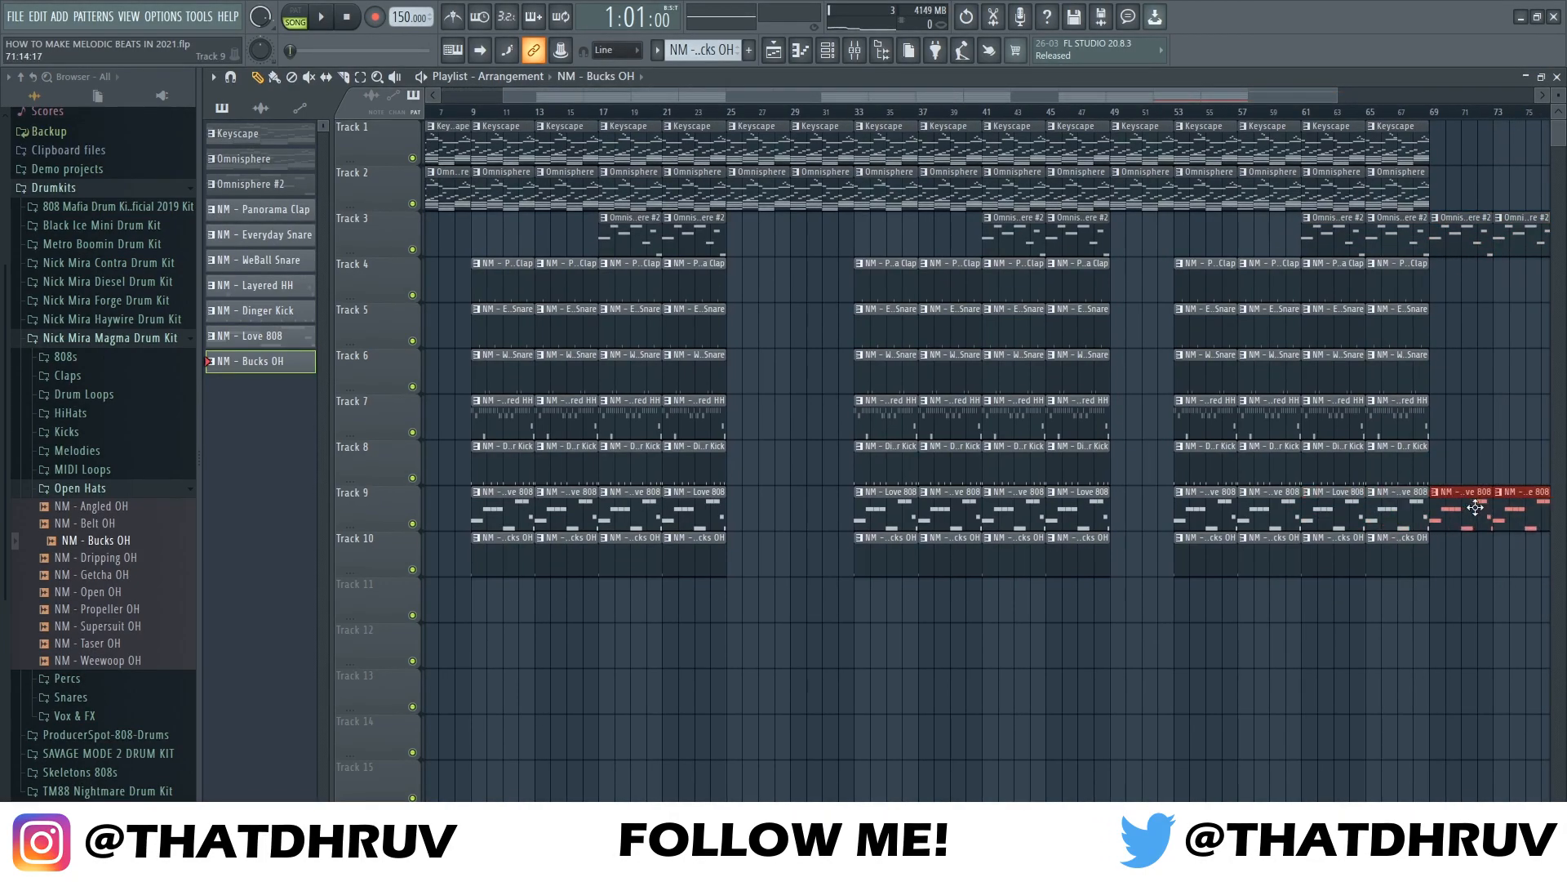
Shorten the Omnisphere #2 and Love 808 clips at bar 73 to three bars so they end at bar 76
{"action": "left_click_drag", "start_coordinate": [1263, 100], "coordinate": [1396, 109]}
{"action": "left_click_drag", "start_coordinate": [1362, 167], "coordinate": [1368, 563]}
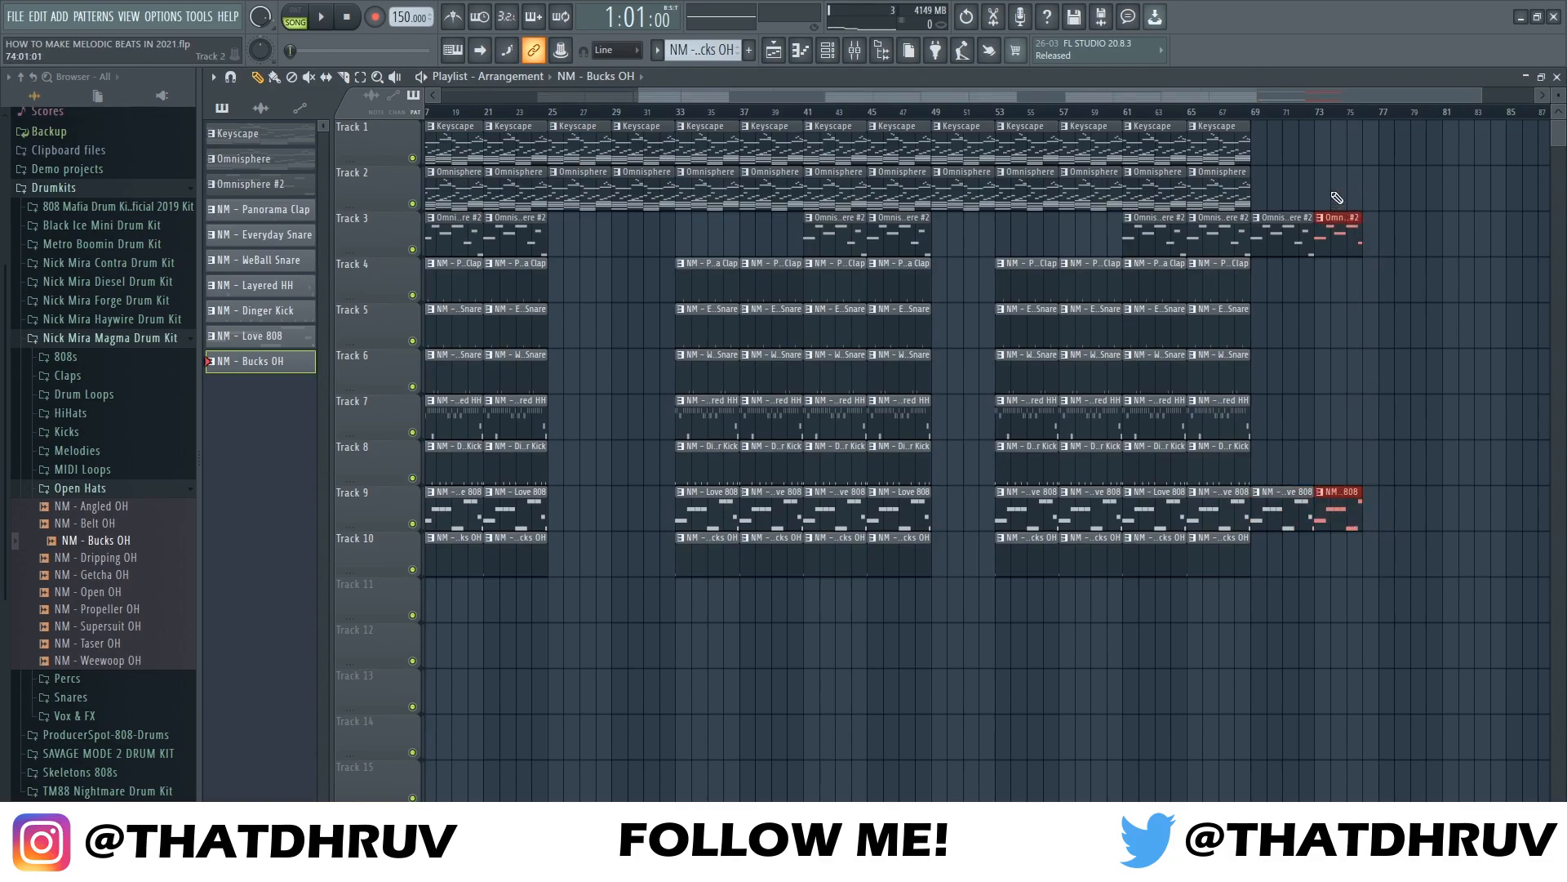
{"action": "left_click_drag", "start_coordinate": [1353, 98], "coordinate": [1099, 117]}
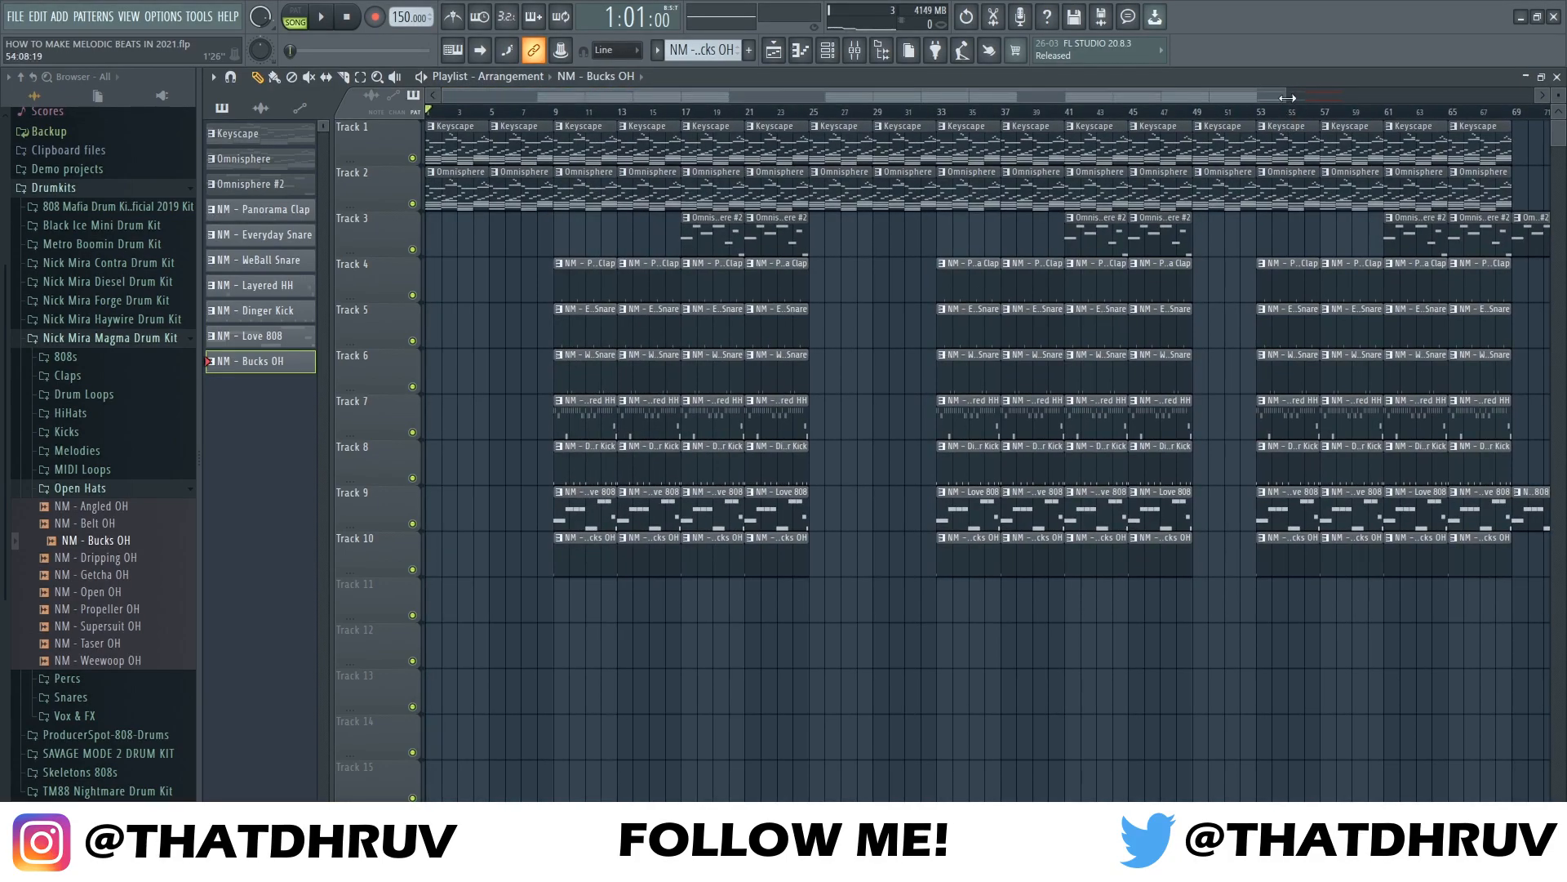
Duplicate all clips from bar 9 to the end and move the copies to start at bar 77
{"action": "left_click_drag", "start_coordinate": [1287, 98], "coordinate": [566, 565]}
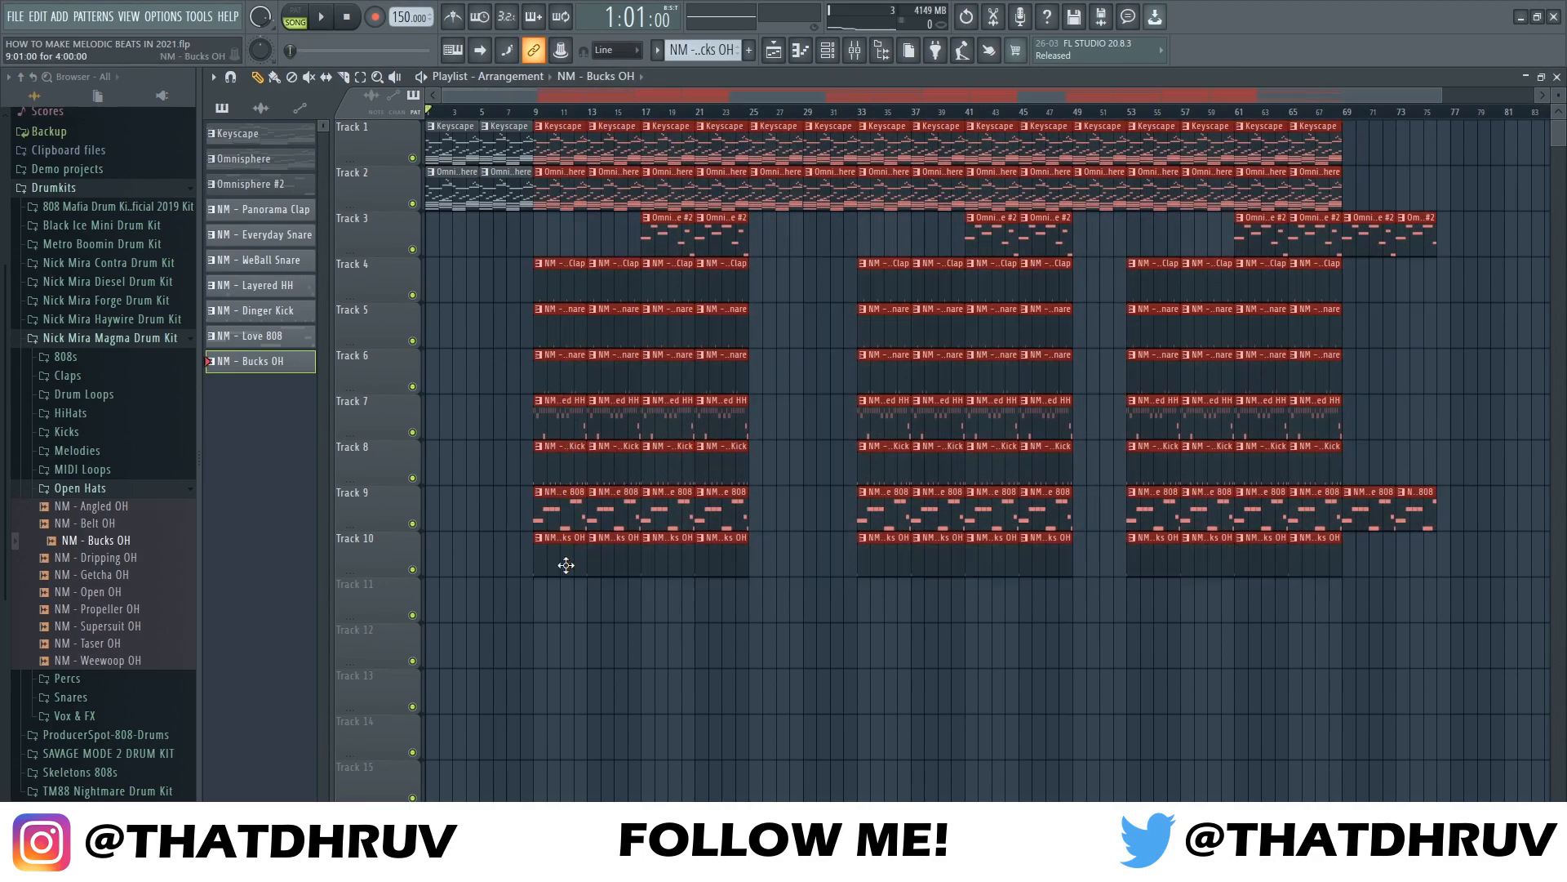
{"action": "key", "text": "ctrl+b"}
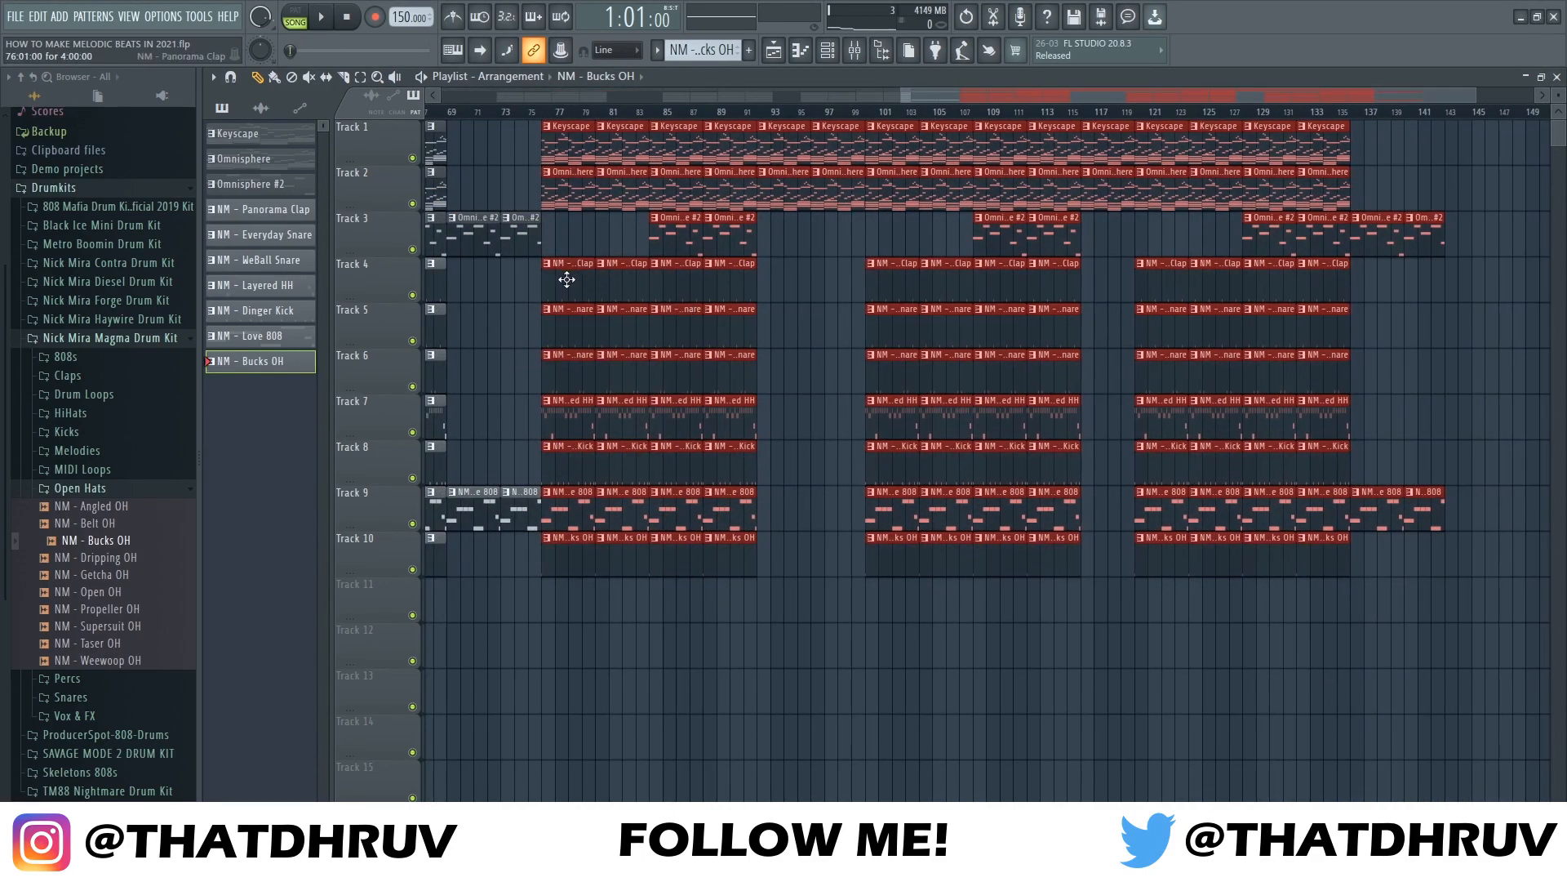
{"action": "left_click_drag", "start_coordinate": [566, 280], "coordinate": [577, 280]}
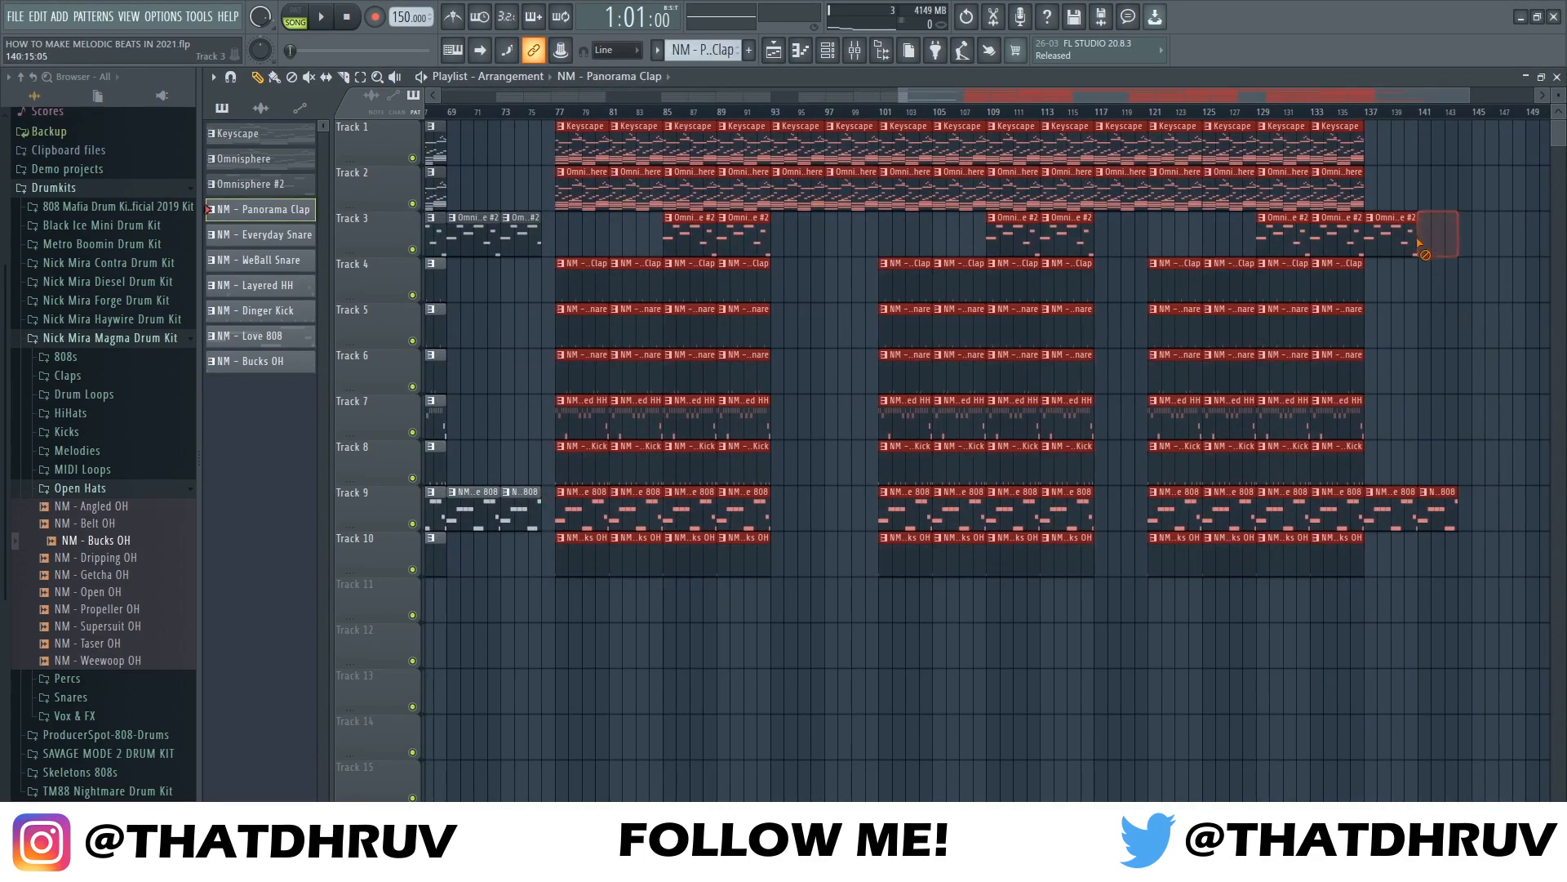
Delete the Omnisphere #2 and Love 808 clips after bar 136 and duplicate all tracks' clips from bars 129 to 136 in their place
{"action": "right_click", "coordinate": [1400, 508]}
{"action": "right_click", "coordinate": [1436, 514]}
{"action": "left_click_drag", "start_coordinate": [1392, 123], "coordinate": [1262, 576]}
{"action": "key", "text": "ctrl+b"}
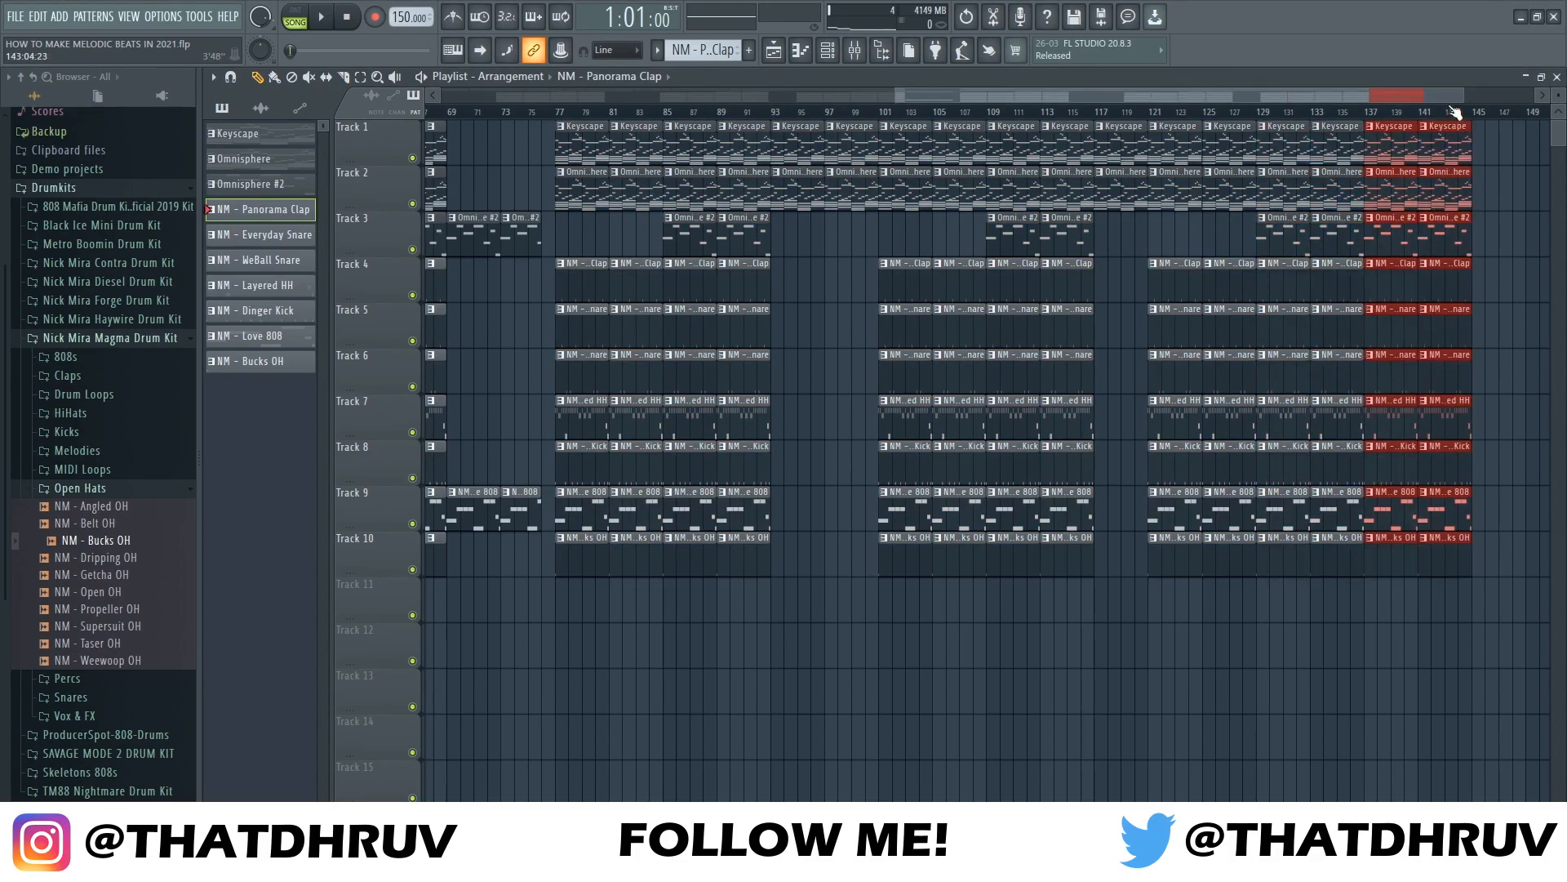
Shorten the ends of the drum and 808 clips at bars 13 and 37 by about half a bar on Tracks 4 to 10
{"action": "left_click_drag", "start_coordinate": [1455, 110], "coordinate": [737, 131]}
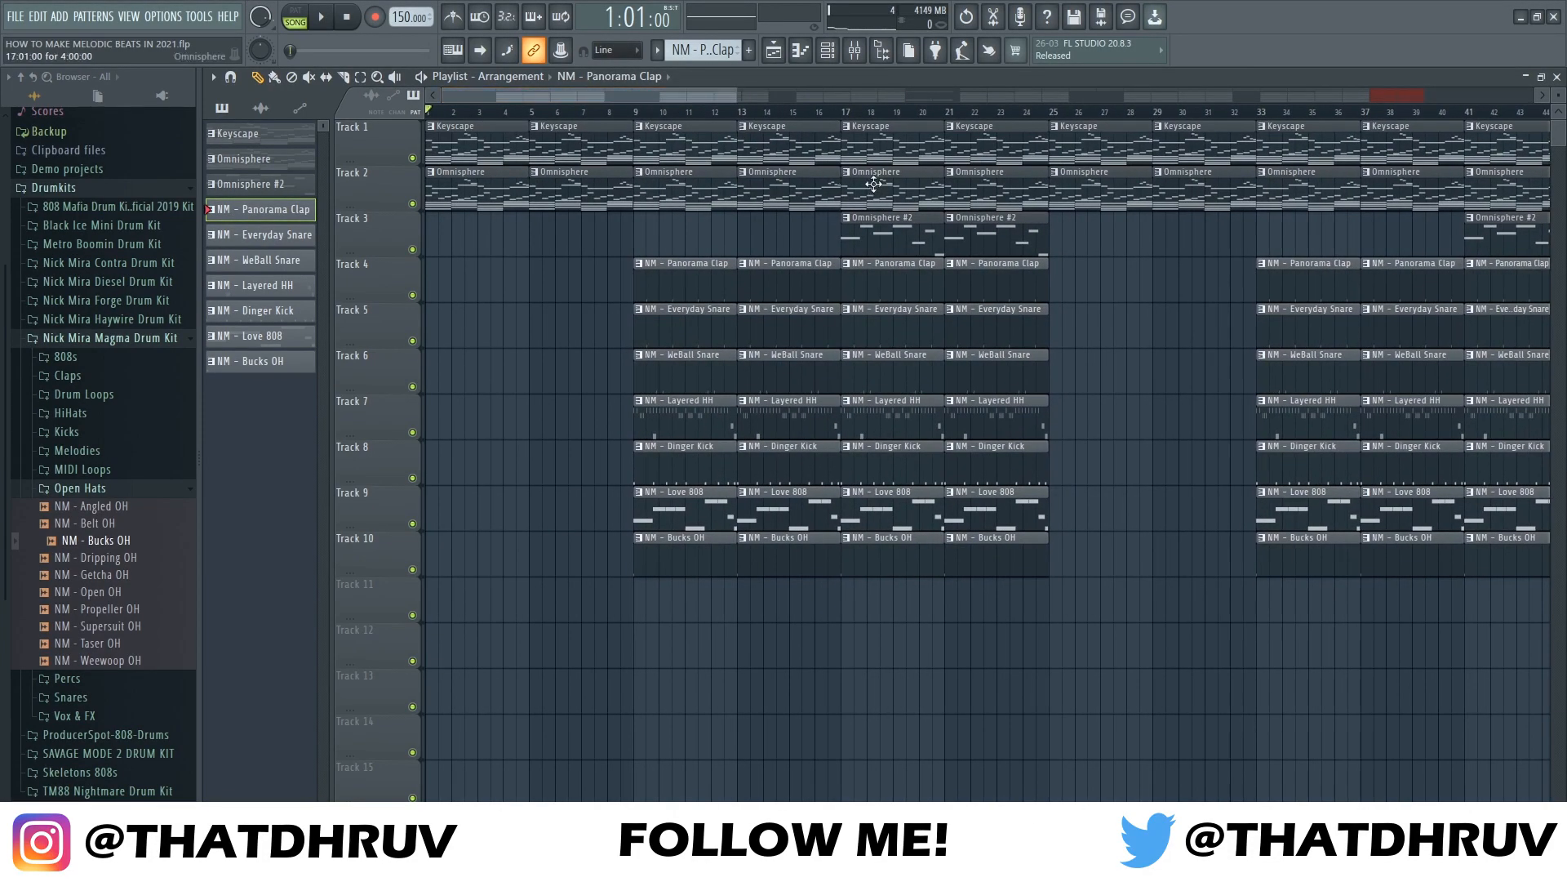
{"action": "left_click_drag", "start_coordinate": [825, 186], "coordinate": [823, 559]}
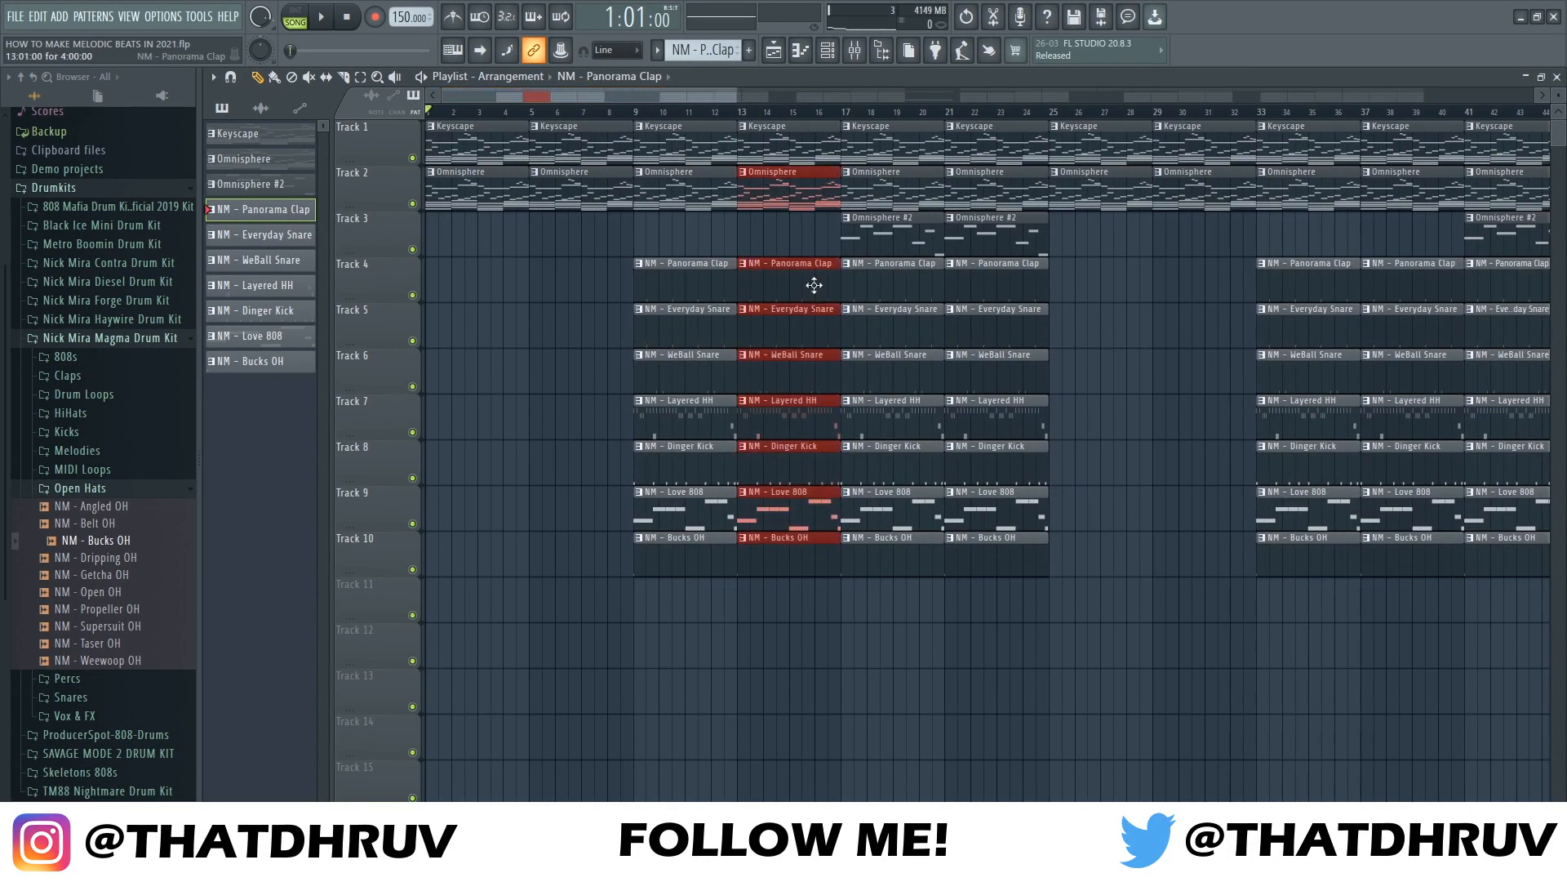
{"action": "left_click_drag", "start_coordinate": [819, 242], "coordinate": [828, 558]}
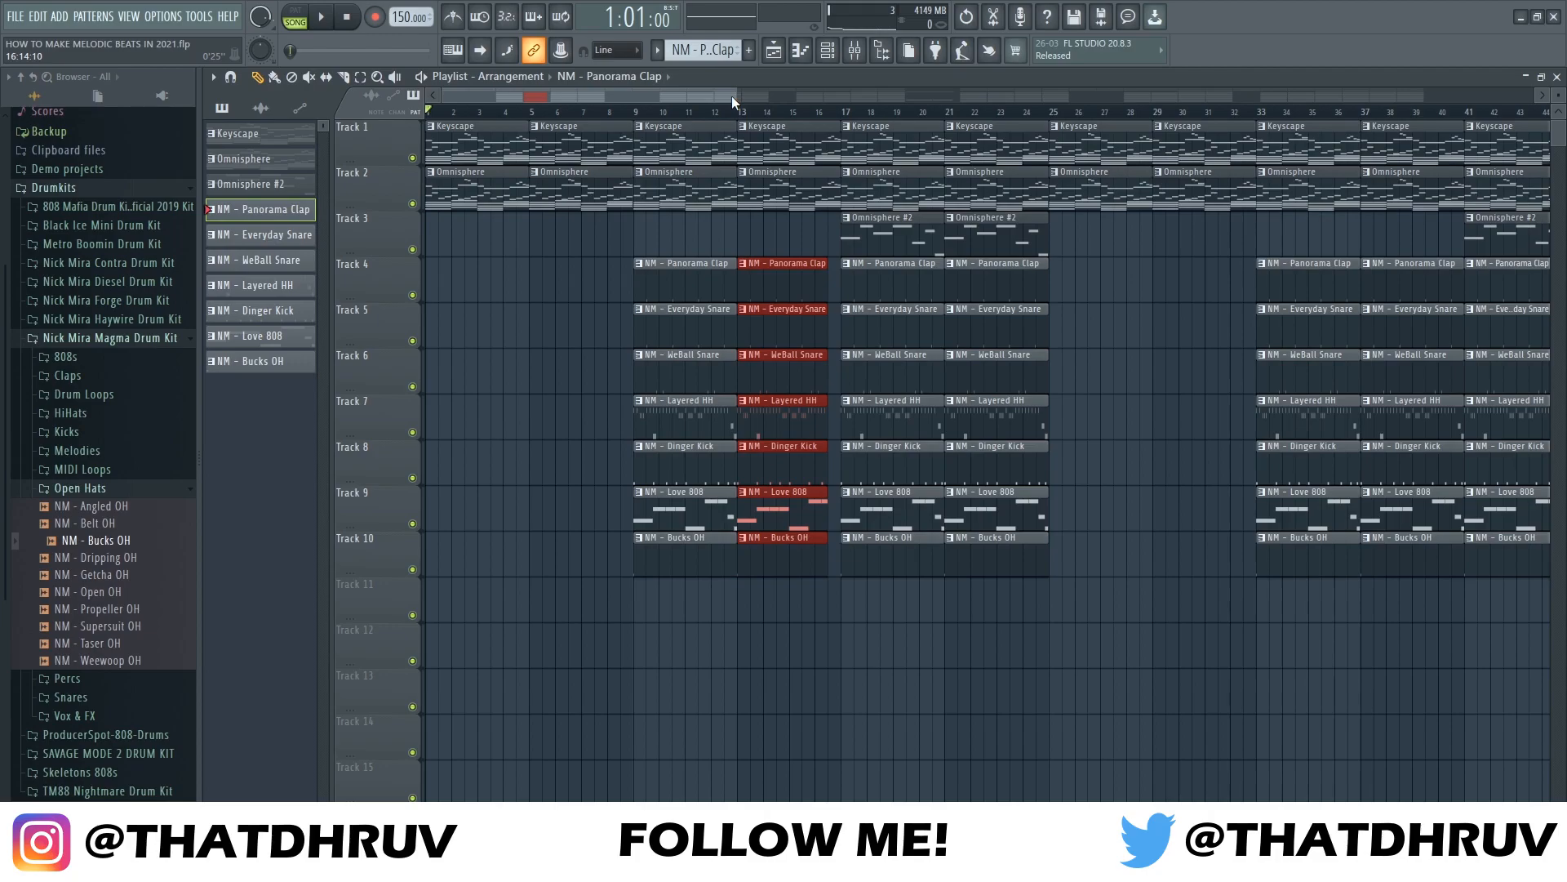
{"action": "left_click_drag", "start_coordinate": [735, 99], "coordinate": [1011, 99]}
{"action": "left_click_drag", "start_coordinate": [944, 248], "coordinate": [942, 551]}
{"action": "left_click_drag", "start_coordinate": [1003, 99], "coordinate": [847, 109]}
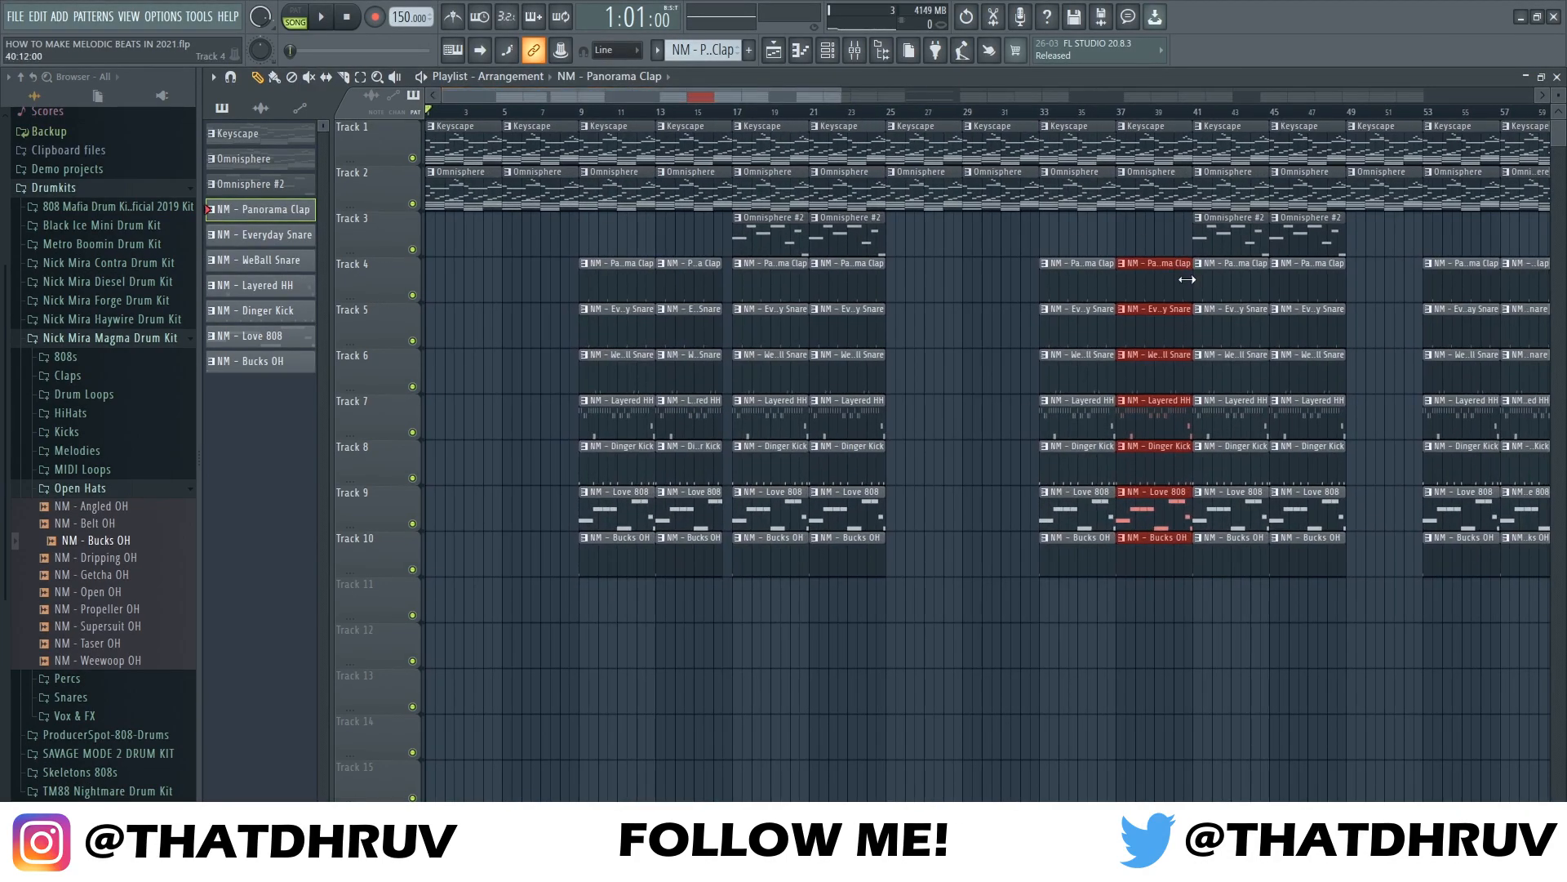
{"action": "left_click_drag", "start_coordinate": [1187, 279], "coordinate": [1177, 283]}
Trim about half a bar off the ends of the drum and 808 clips at bars 57, 81 and 105
{"action": "left_click_drag", "start_coordinate": [800, 91], "coordinate": [1011, 121]}
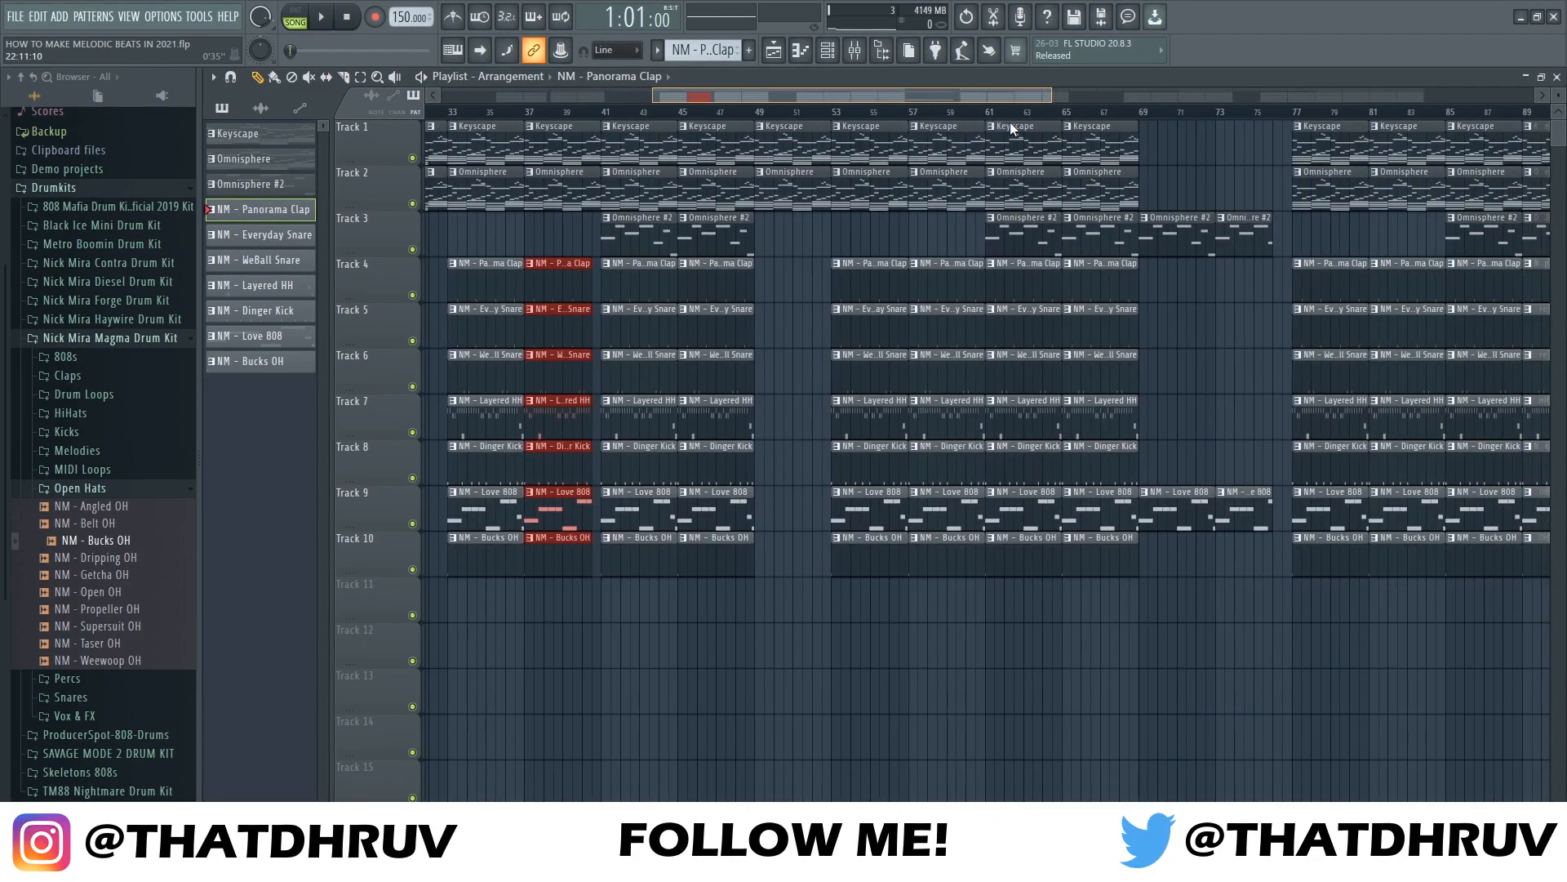
{"action": "left_click_drag", "start_coordinate": [949, 214], "coordinate": [971, 562]}
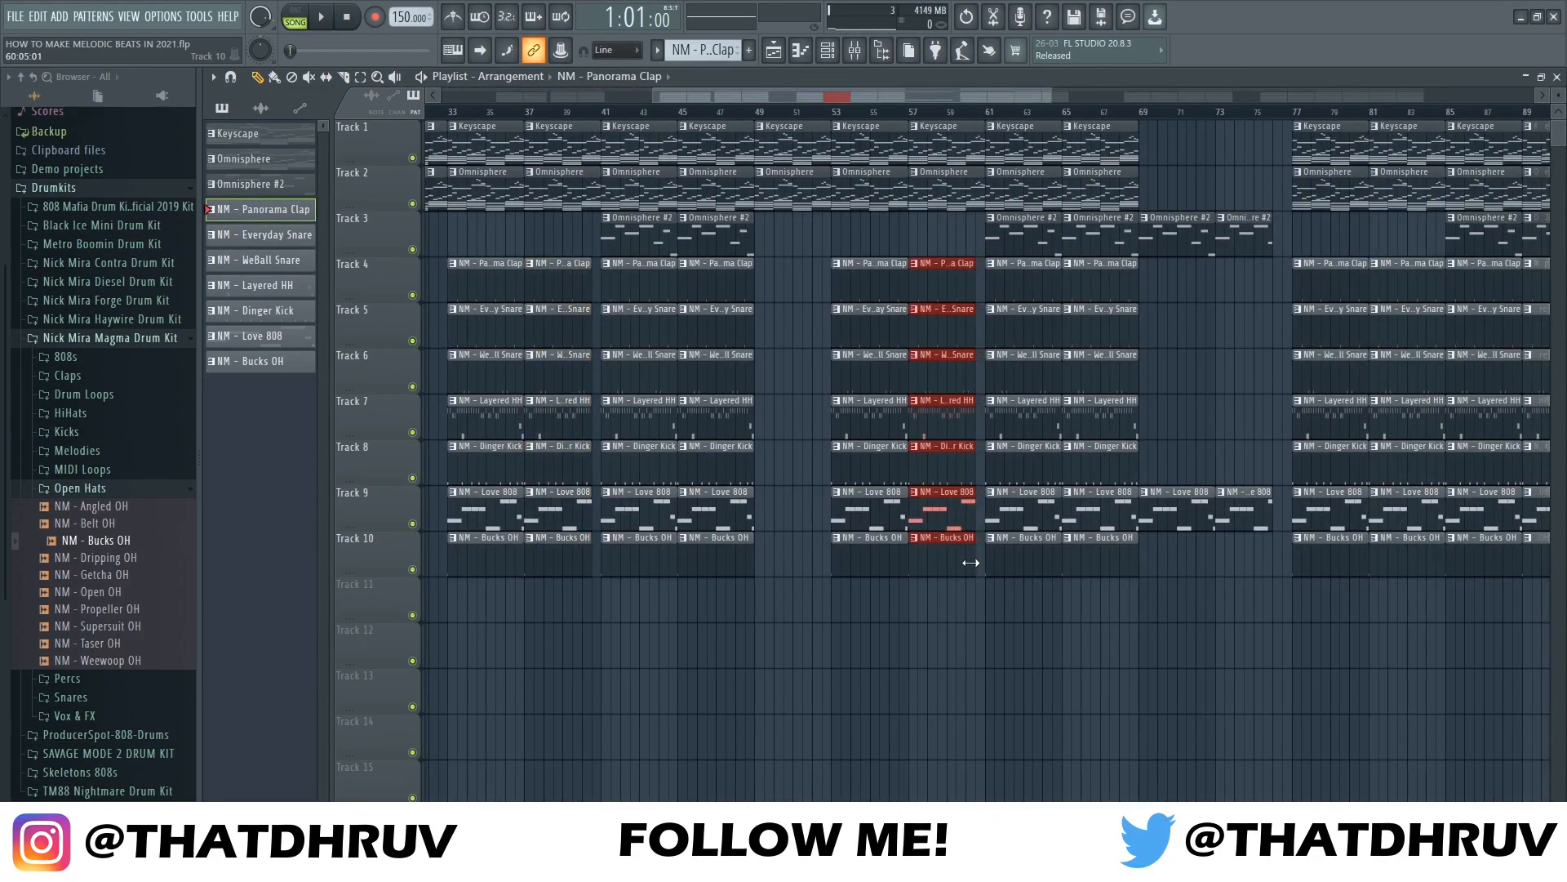
{"action": "left_click_drag", "start_coordinate": [806, 95], "coordinate": [1021, 127]}
{"action": "left_click_drag", "start_coordinate": [835, 248], "coordinate": [851, 561]}
{"action": "left_click_drag", "start_coordinate": [953, 97], "coordinate": [1103, 98]}
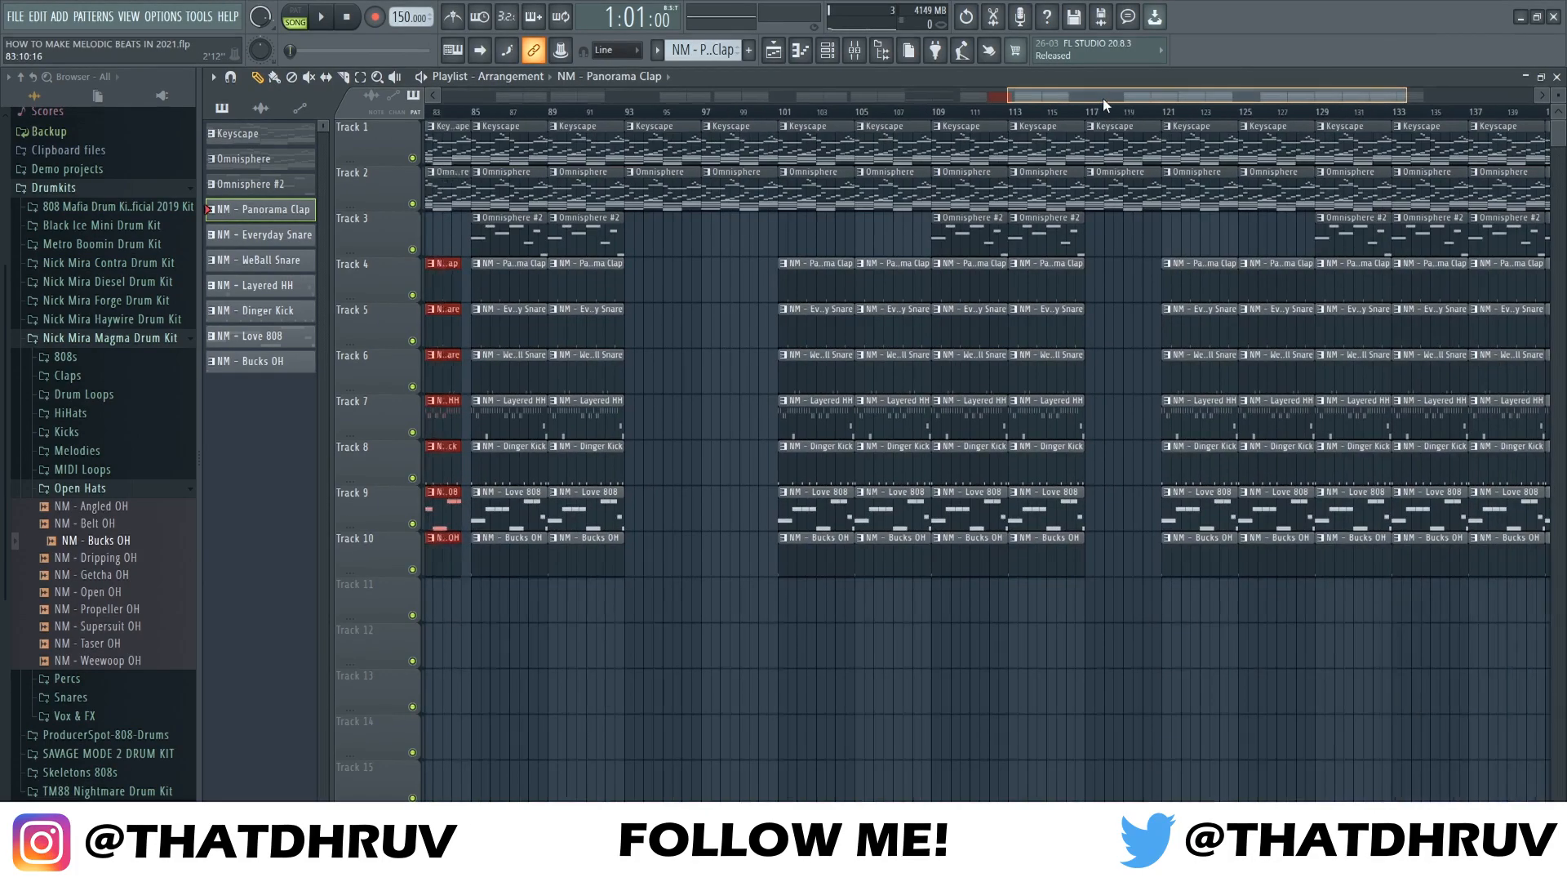
{"action": "left_click_drag", "start_coordinate": [882, 214], "coordinate": [898, 557]}
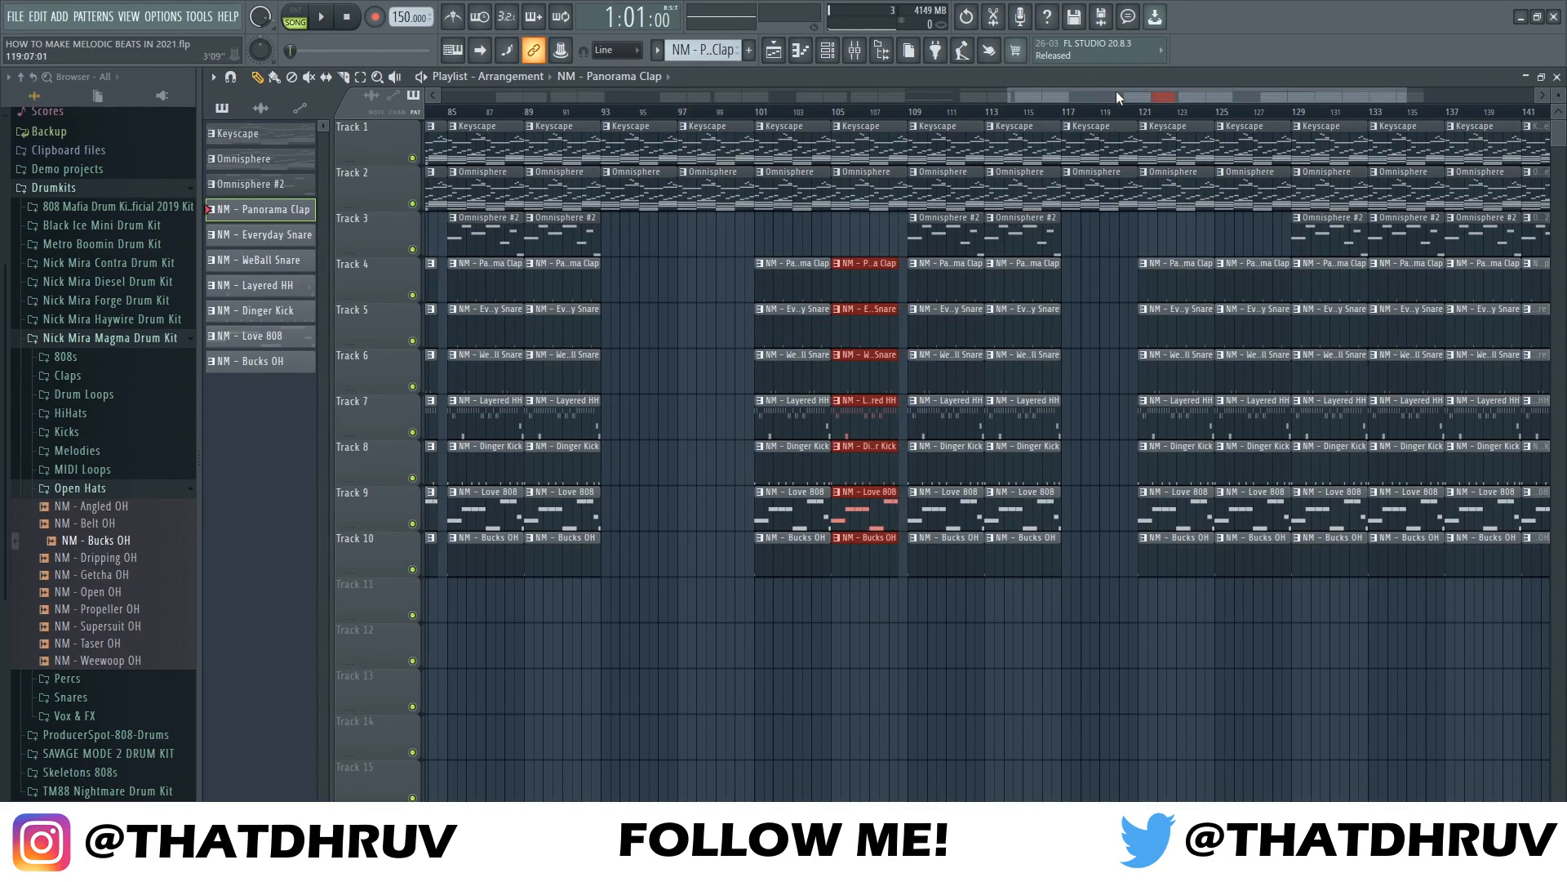
Trim about half a bar off the drum and 808 clips at bar 125 and the drum, 808 and Omnisphere #2 clips at bar 133
{"action": "left_click_drag", "start_coordinate": [1117, 97], "coordinate": [1200, 97]}
{"action": "left_click_drag", "start_coordinate": [1024, 229], "coordinate": [1024, 614]}
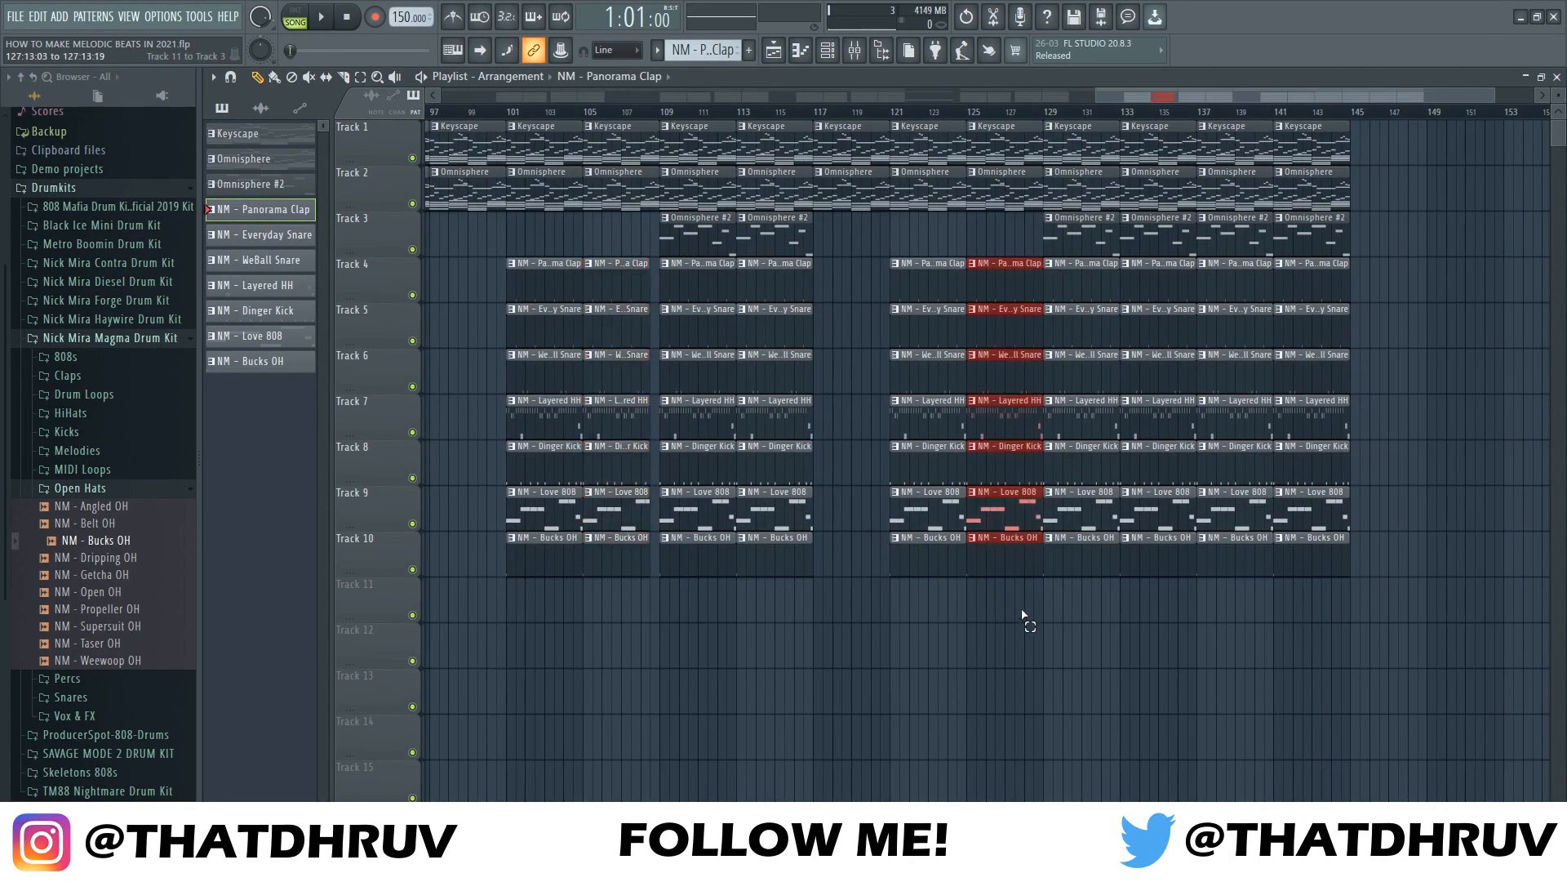
{"action": "left_click_drag", "start_coordinate": [1042, 561], "coordinate": [1033, 562]}
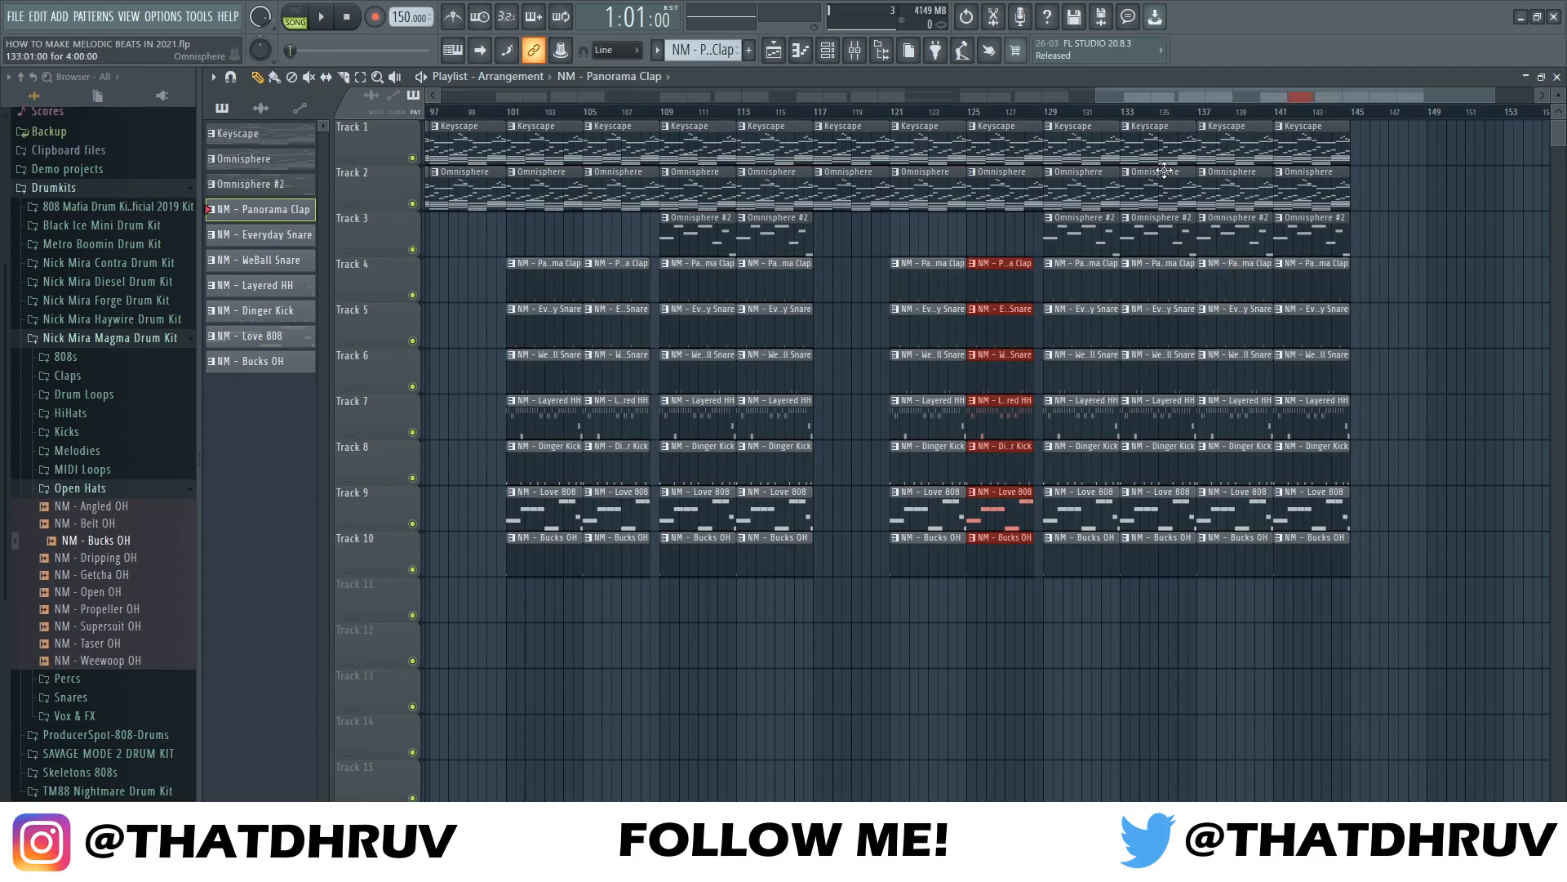
{"action": "left_click_drag", "start_coordinate": [1151, 235], "coordinate": [1159, 614]}
{"action": "left_click_drag", "start_coordinate": [1196, 554], "coordinate": [1185, 554]}
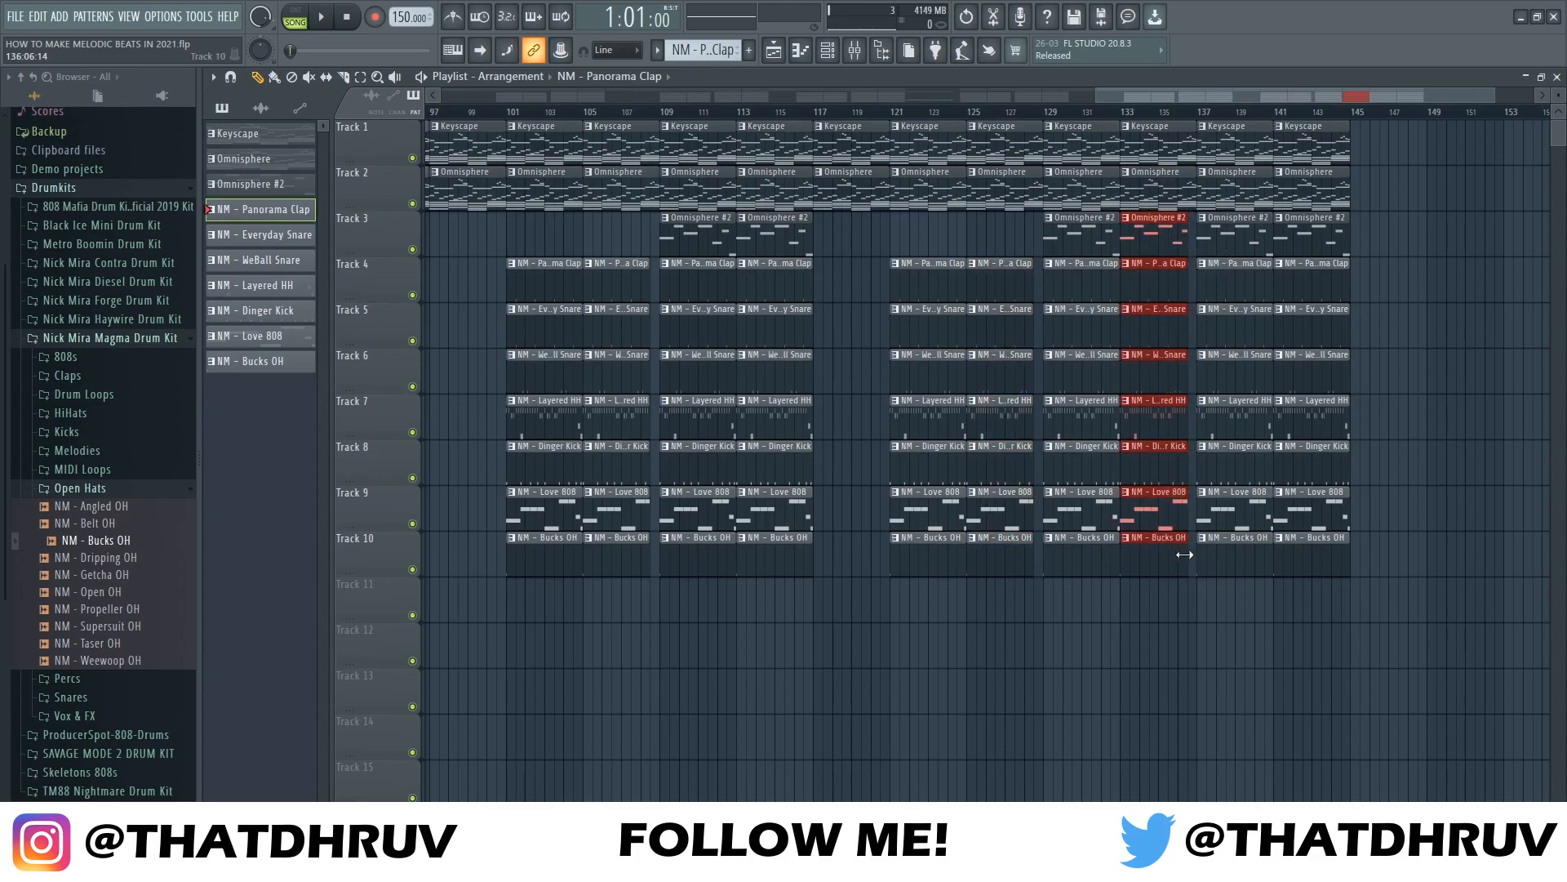
Play the arrangement briefly from bar 1 and stop playback
{"action": "left_click_drag", "start_coordinate": [1436, 97], "coordinate": [1486, 106]}
{"action": "key", "text": "space"}
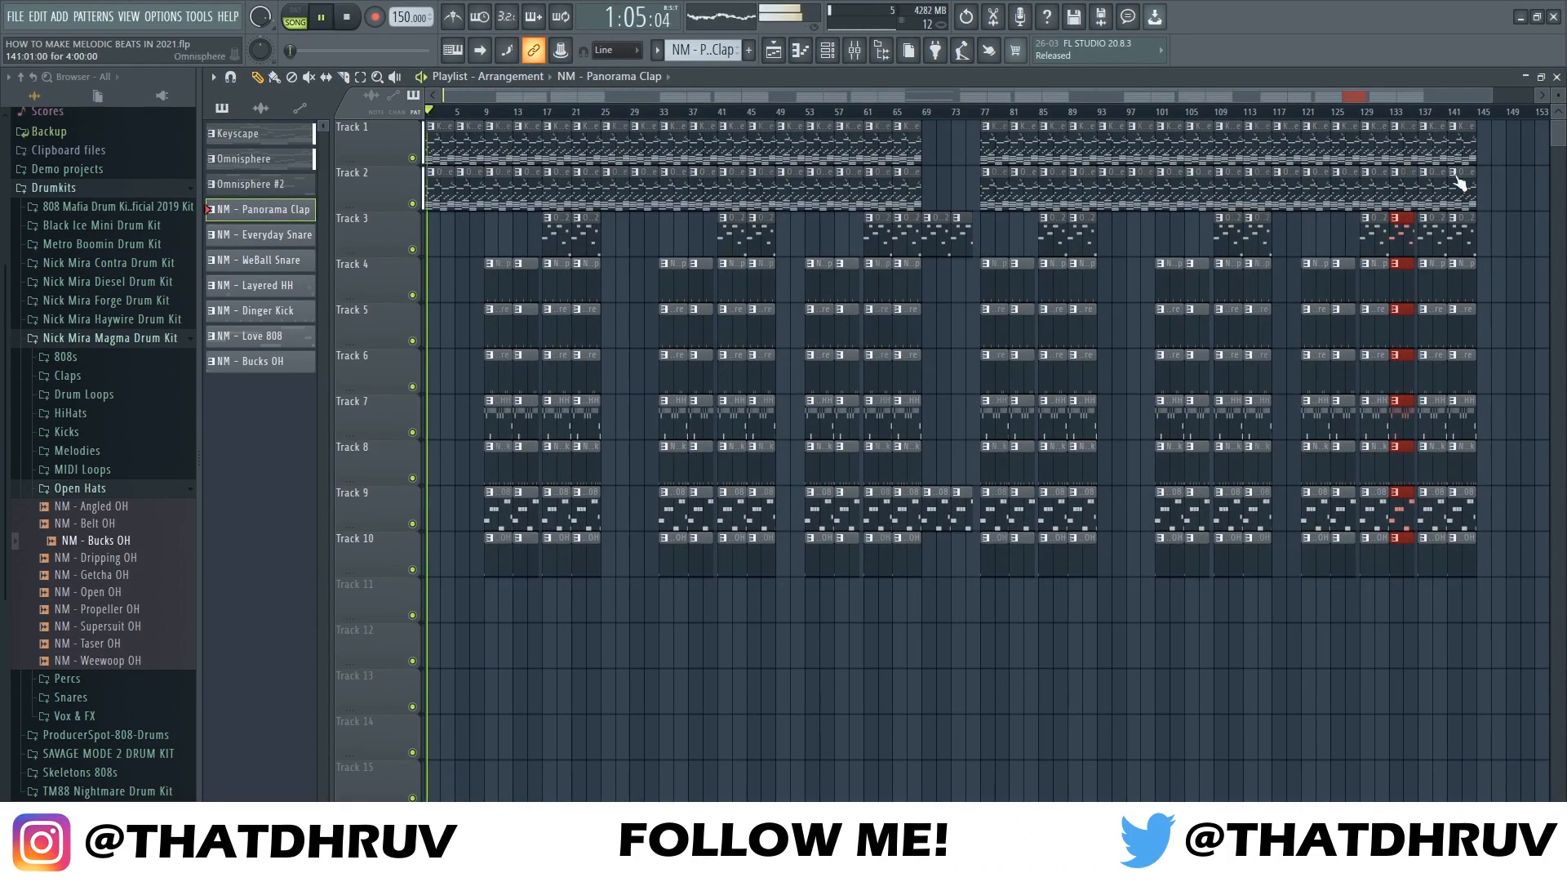
{"action": "key", "text": "space"}
Show the mixer and load Gross Beat in the first effect slot of the Keyscape track
{"action": "left_click", "coordinate": [855, 50]}
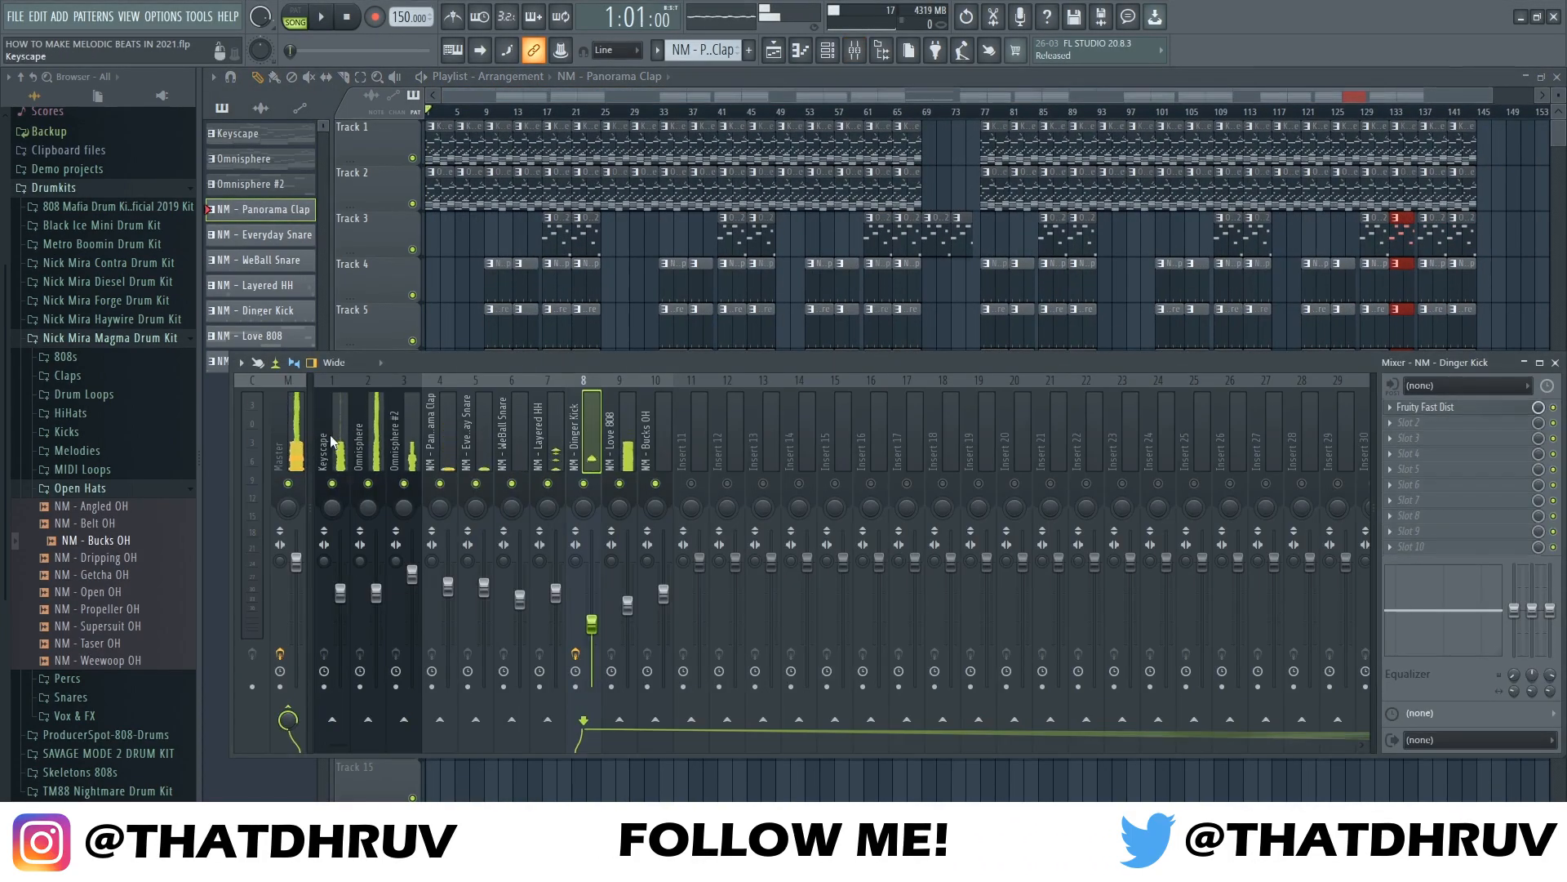
{"action": "left_click", "coordinate": [332, 441]}
{"action": "left_click", "coordinate": [1410, 408]}
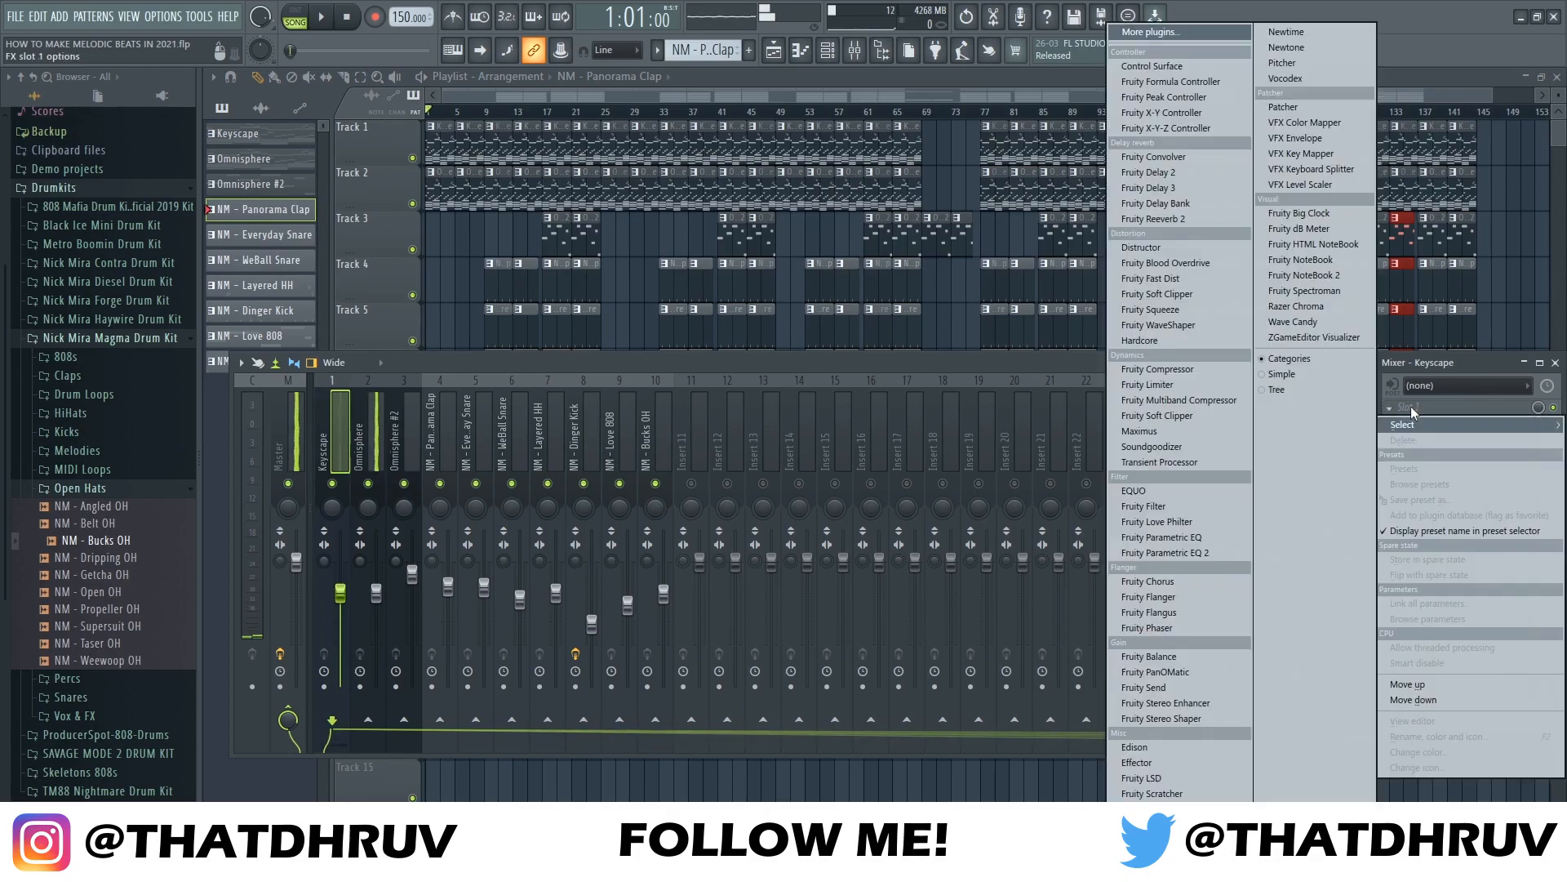
{"action": "left_click", "coordinate": [1151, 810]}
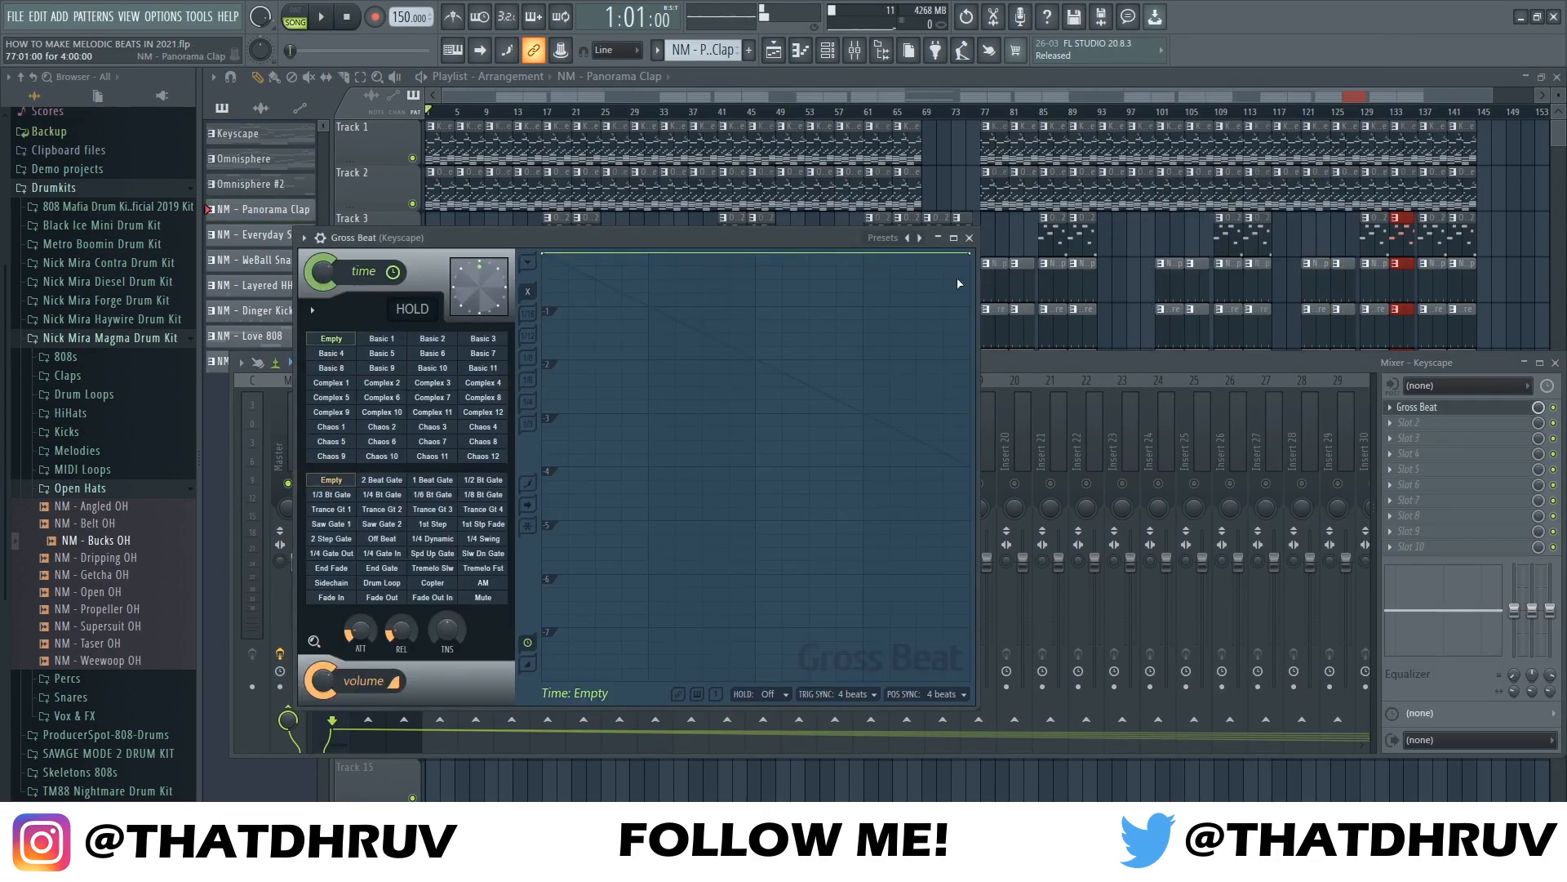
Load the Momentary preset in Gross Beat, choose the 1/2 Speed time slot, and close the plugin window
{"action": "left_click", "coordinate": [882, 239]}
{"action": "left_click", "coordinate": [914, 278]}
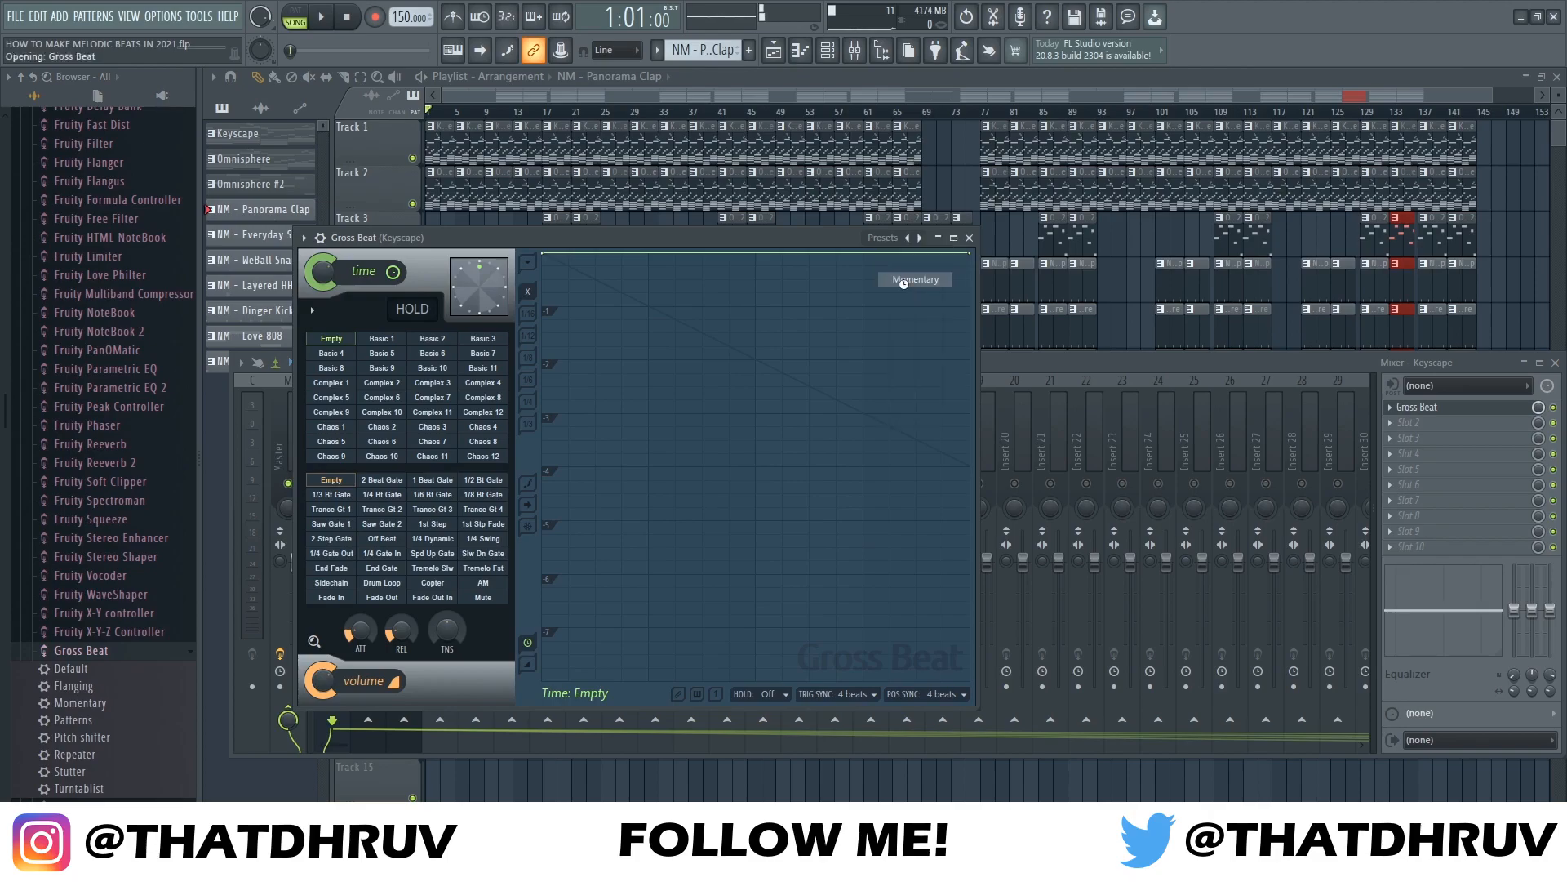
{"action": "left_click", "coordinate": [441, 443]}
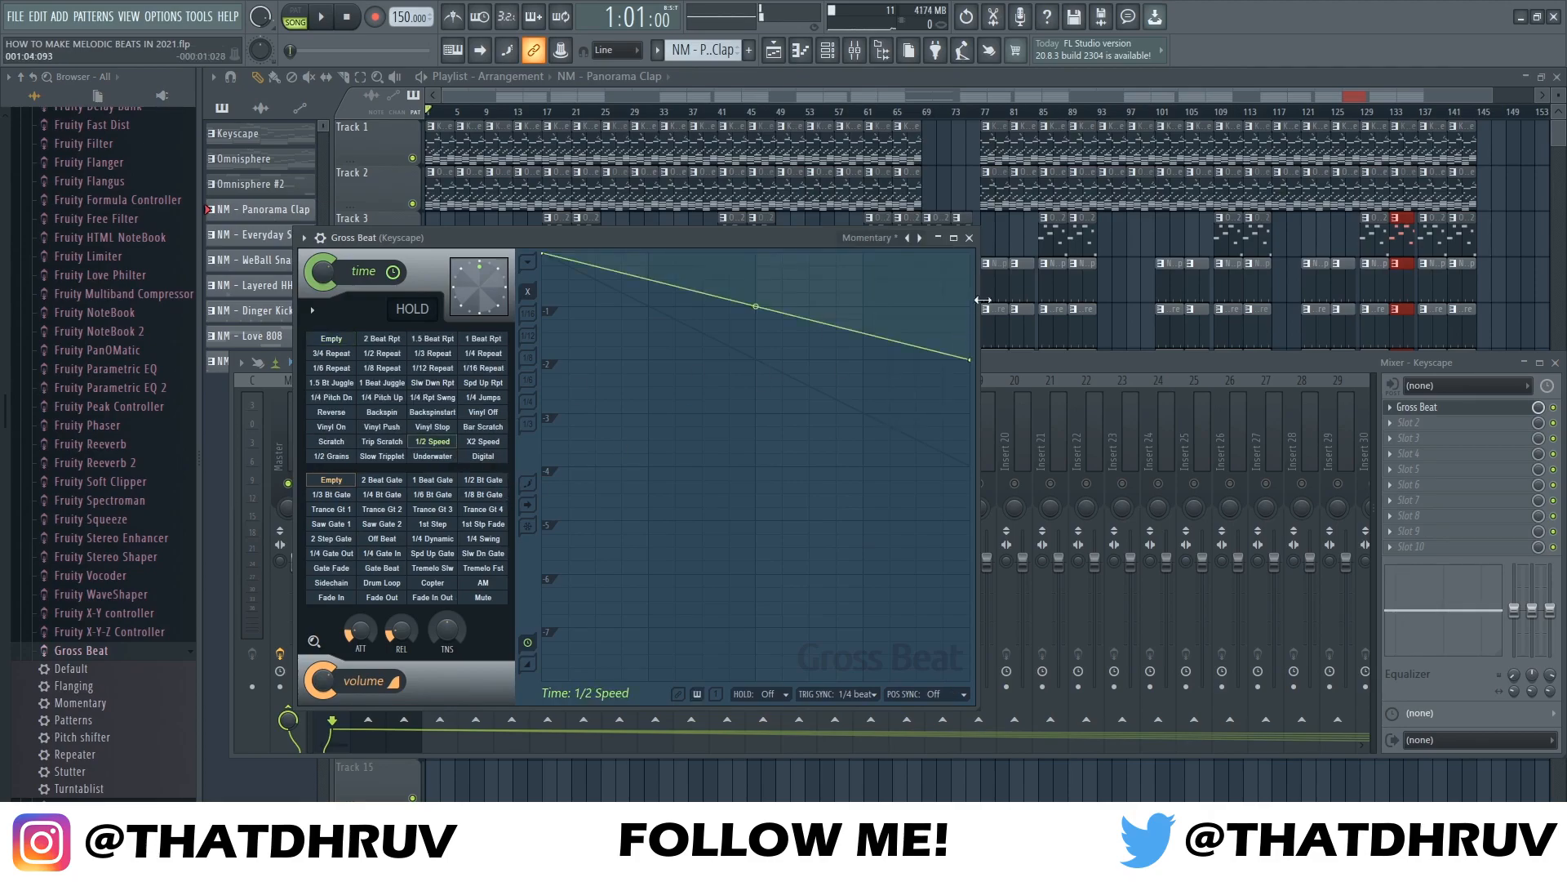
{"action": "left_click", "coordinate": [971, 238]}
Create an automation clip for the Gross Beat mix level on the Keyscape track and close the mixer
{"action": "right_click", "coordinate": [1539, 407]}
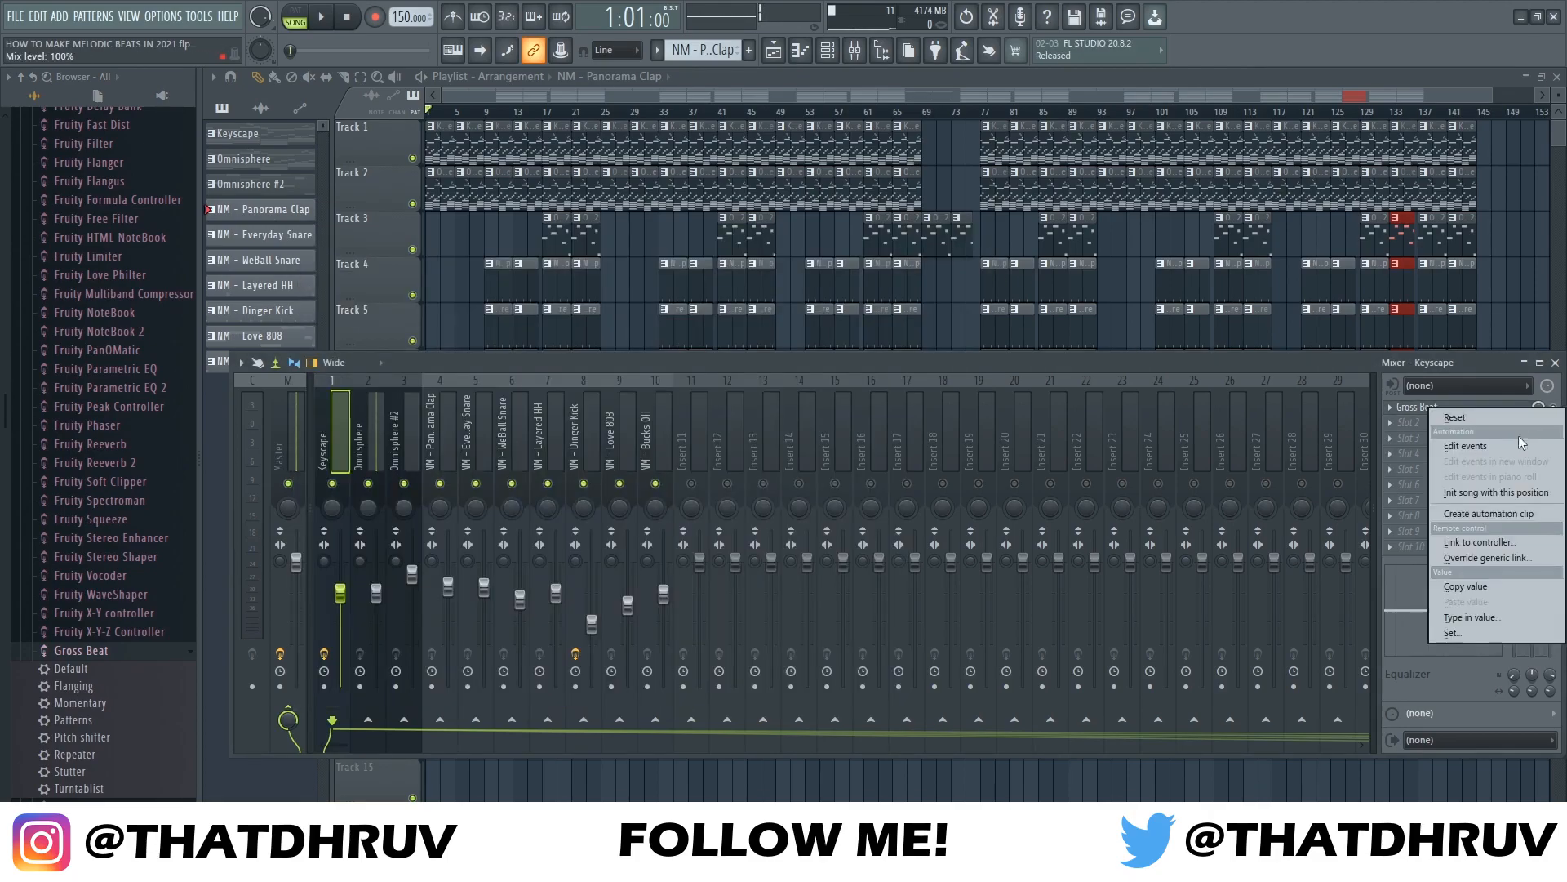
{"action": "left_click", "coordinate": [1504, 516]}
{"action": "left_click", "coordinate": [1555, 363]}
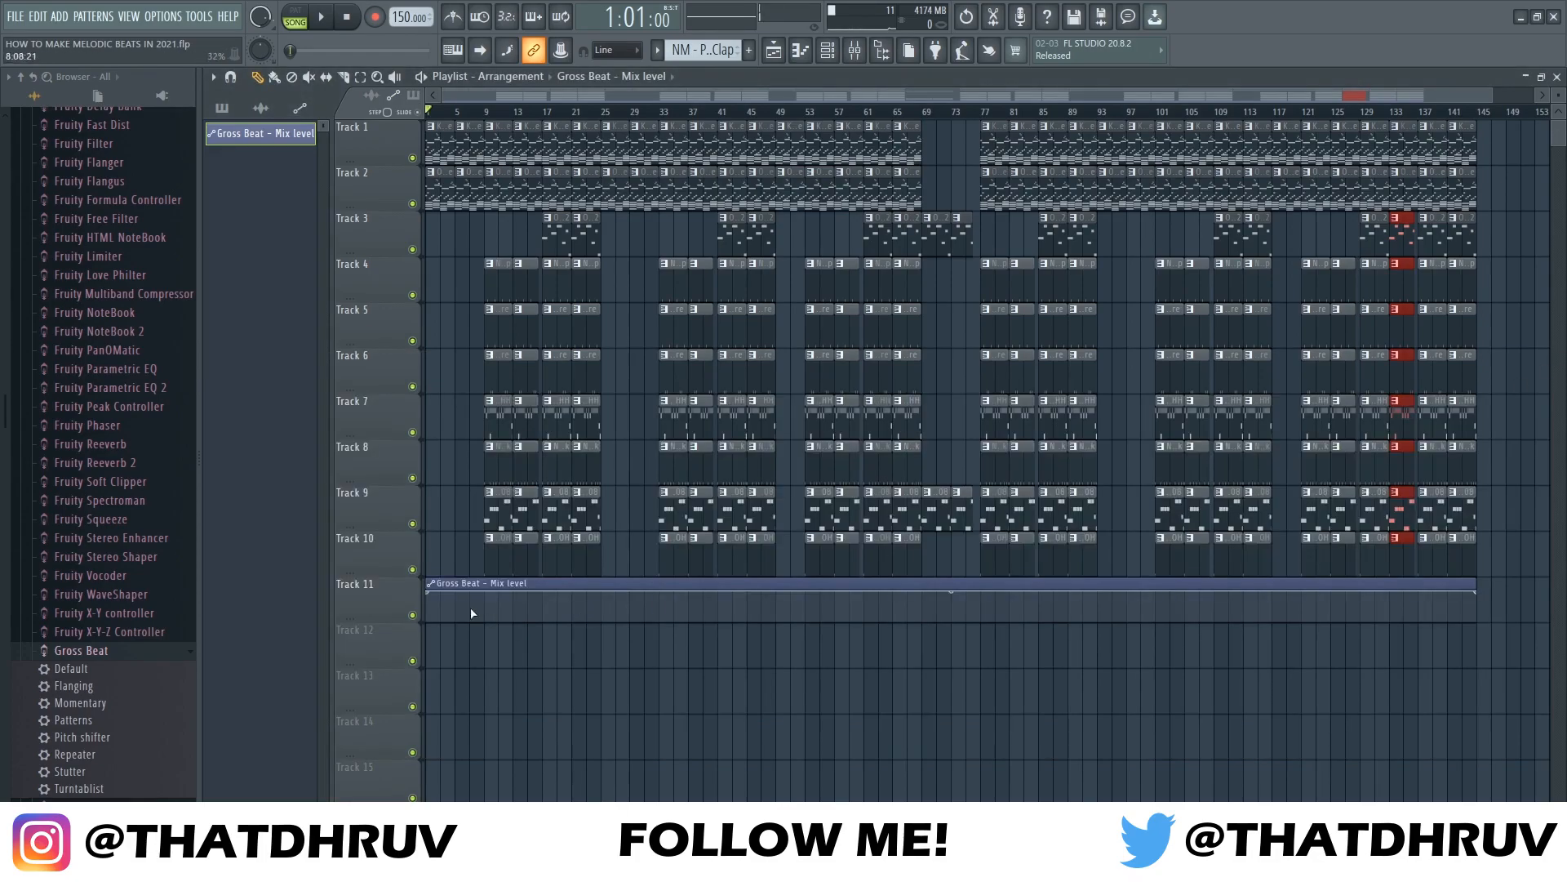
Shape the Gross Beat mix level automation to zero up to bar 25, full from bar 25 to 33, and zero from bar 33
{"action": "left_click_drag", "start_coordinate": [429, 595], "coordinate": [606, 661]}
{"action": "right_click", "coordinate": [602, 615]}
{"action": "right_click", "coordinate": [616, 614]}
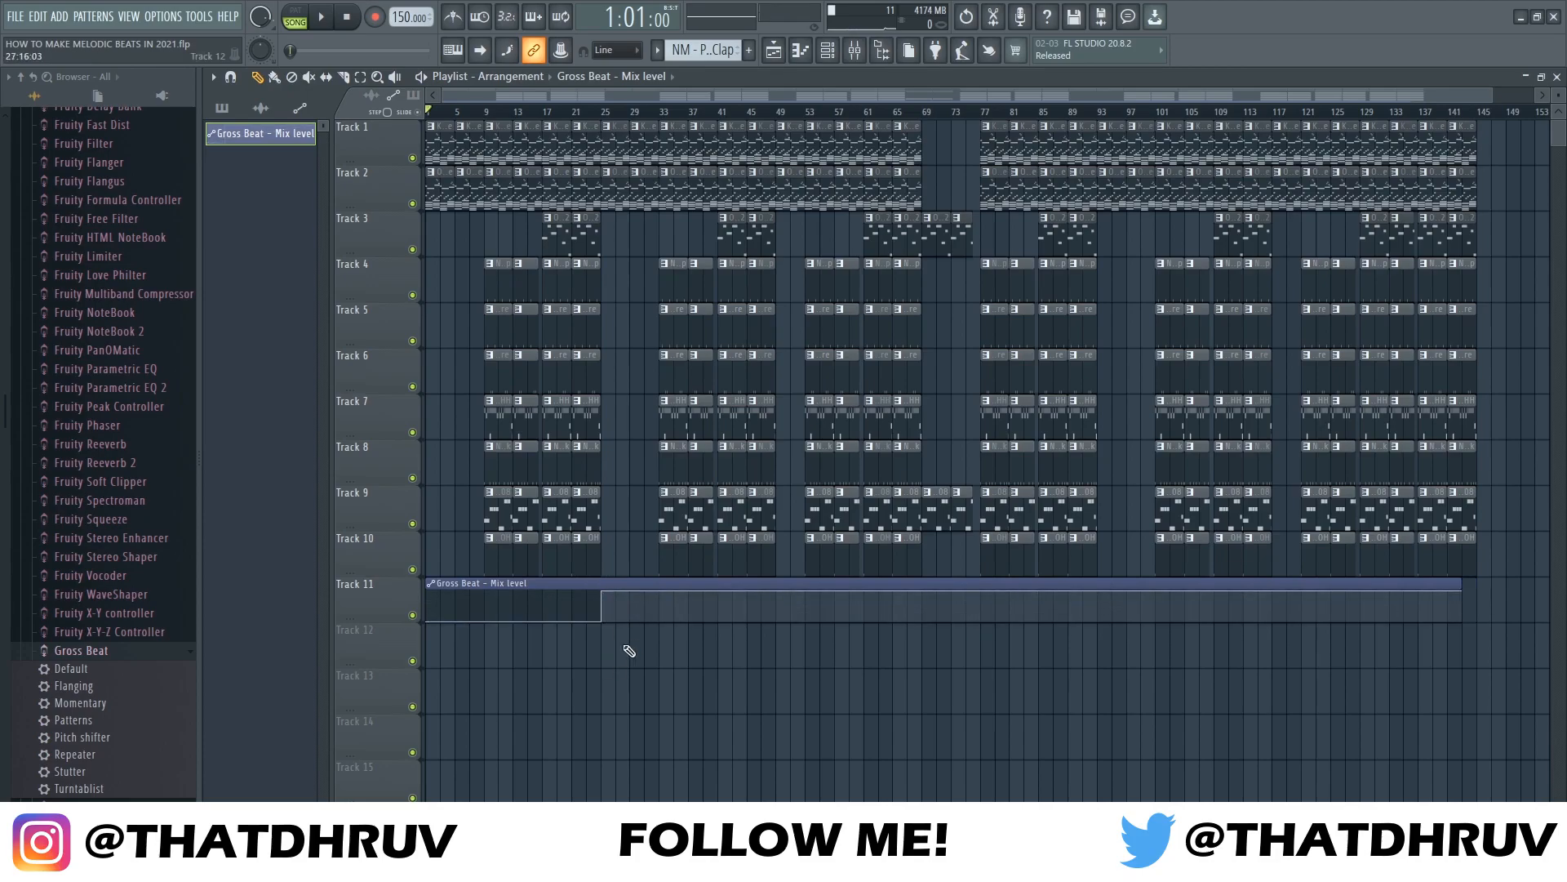
{"action": "right_click", "coordinate": [659, 596]}
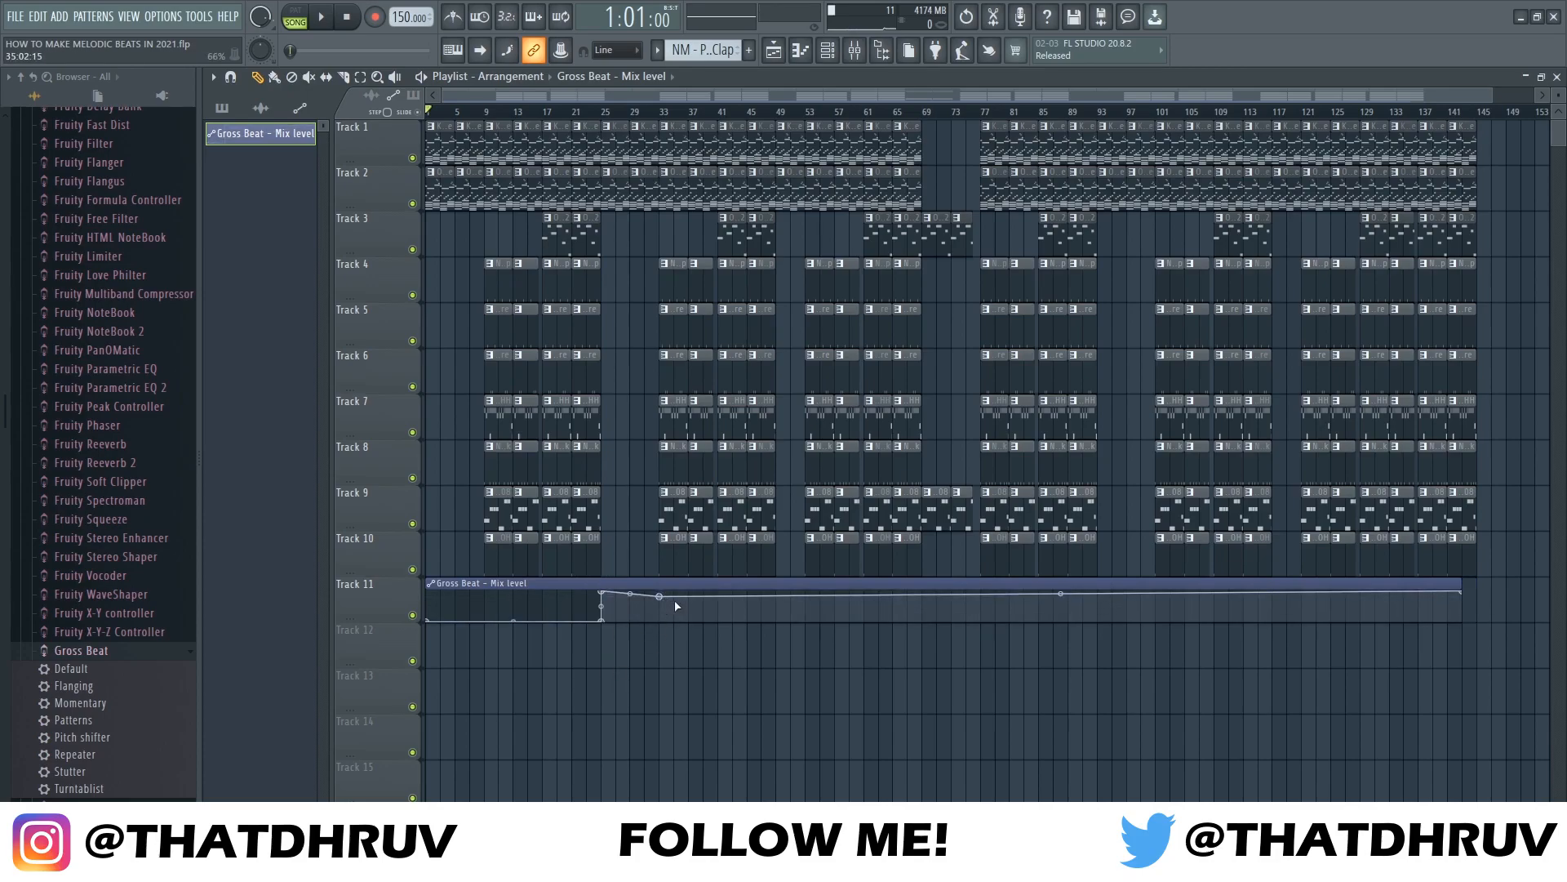
{"action": "right_click", "coordinate": [674, 600]}
{"action": "left_click_drag", "start_coordinate": [674, 600], "coordinate": [652, 651]}
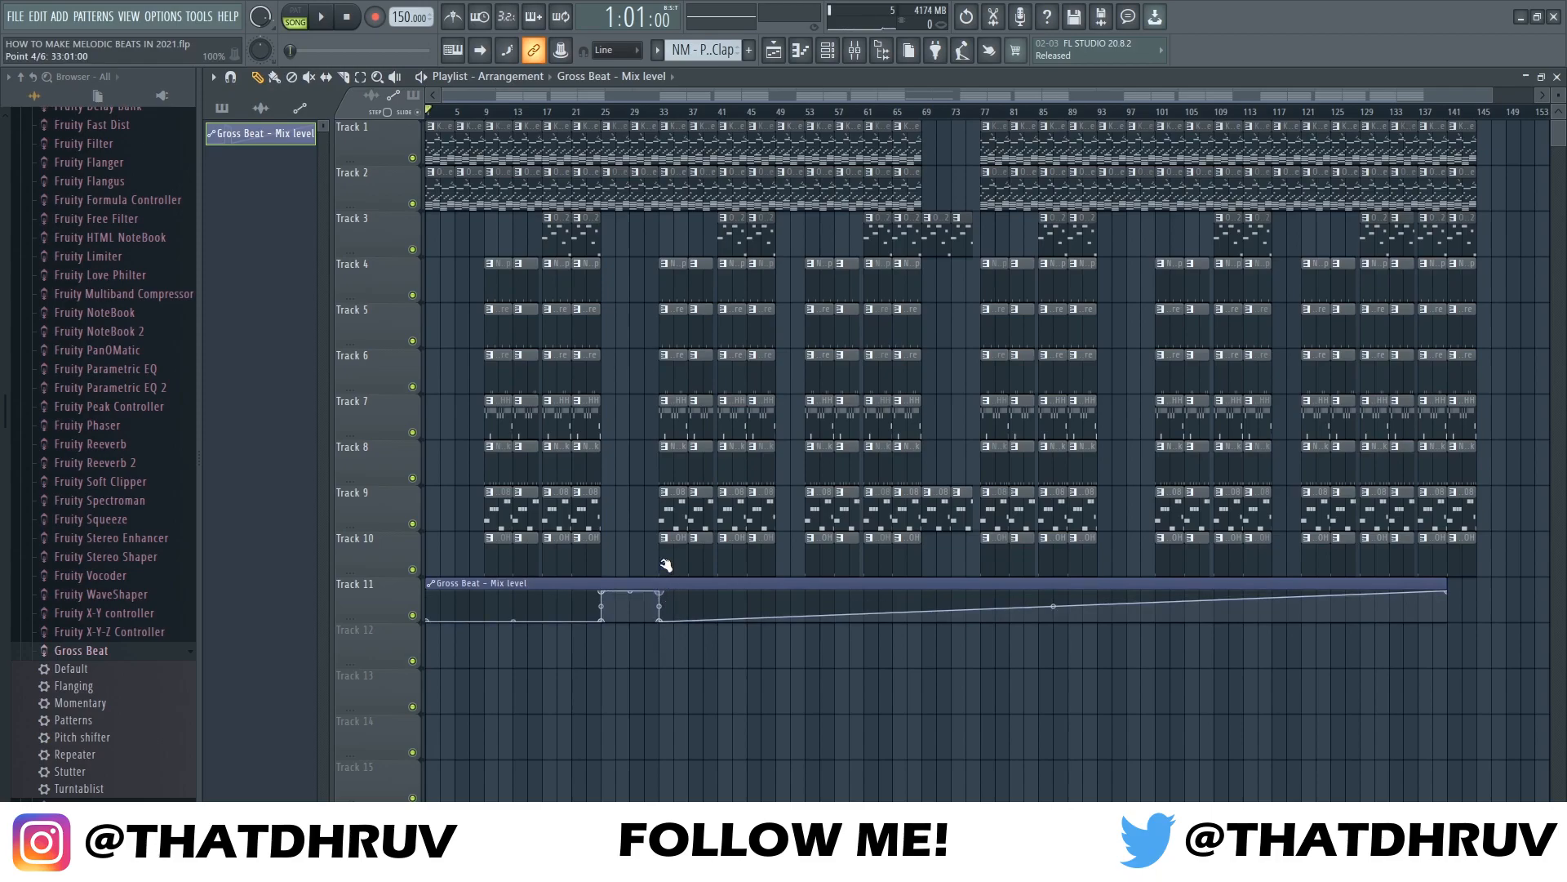
Raise the Gross Beat mix level to full from bar 93 to 101 and set it to zero from there to bar 145
{"action": "right_click", "coordinate": [1098, 616]}
{"action": "left_click_drag", "start_coordinate": [1116, 613], "coordinate": [1089, 572]}
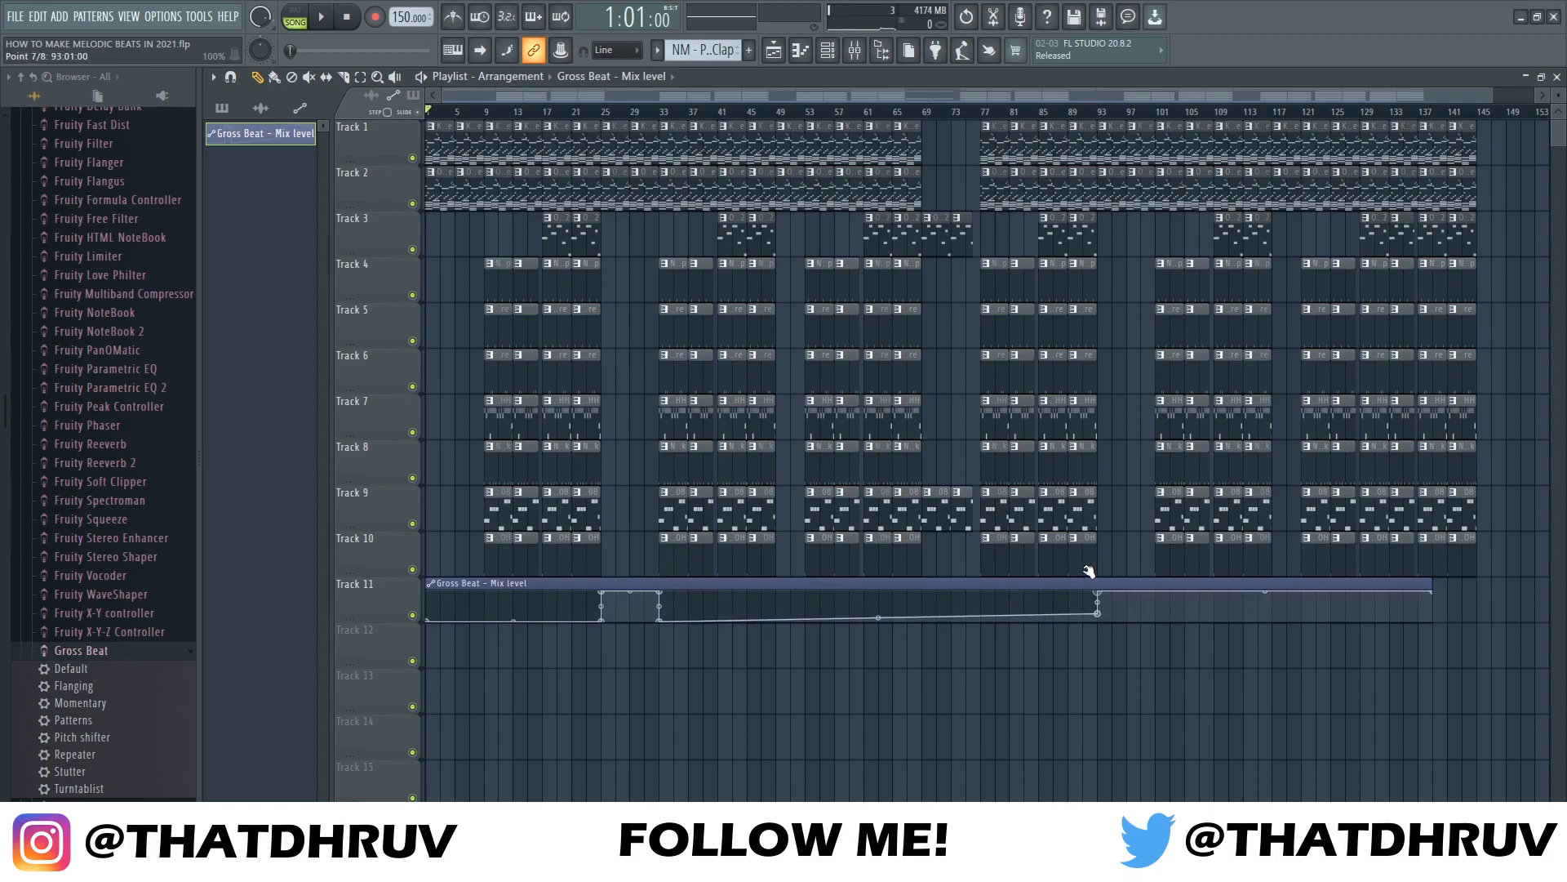
{"action": "right_click", "coordinate": [1154, 595]}
{"action": "right_click", "coordinate": [1171, 601]}
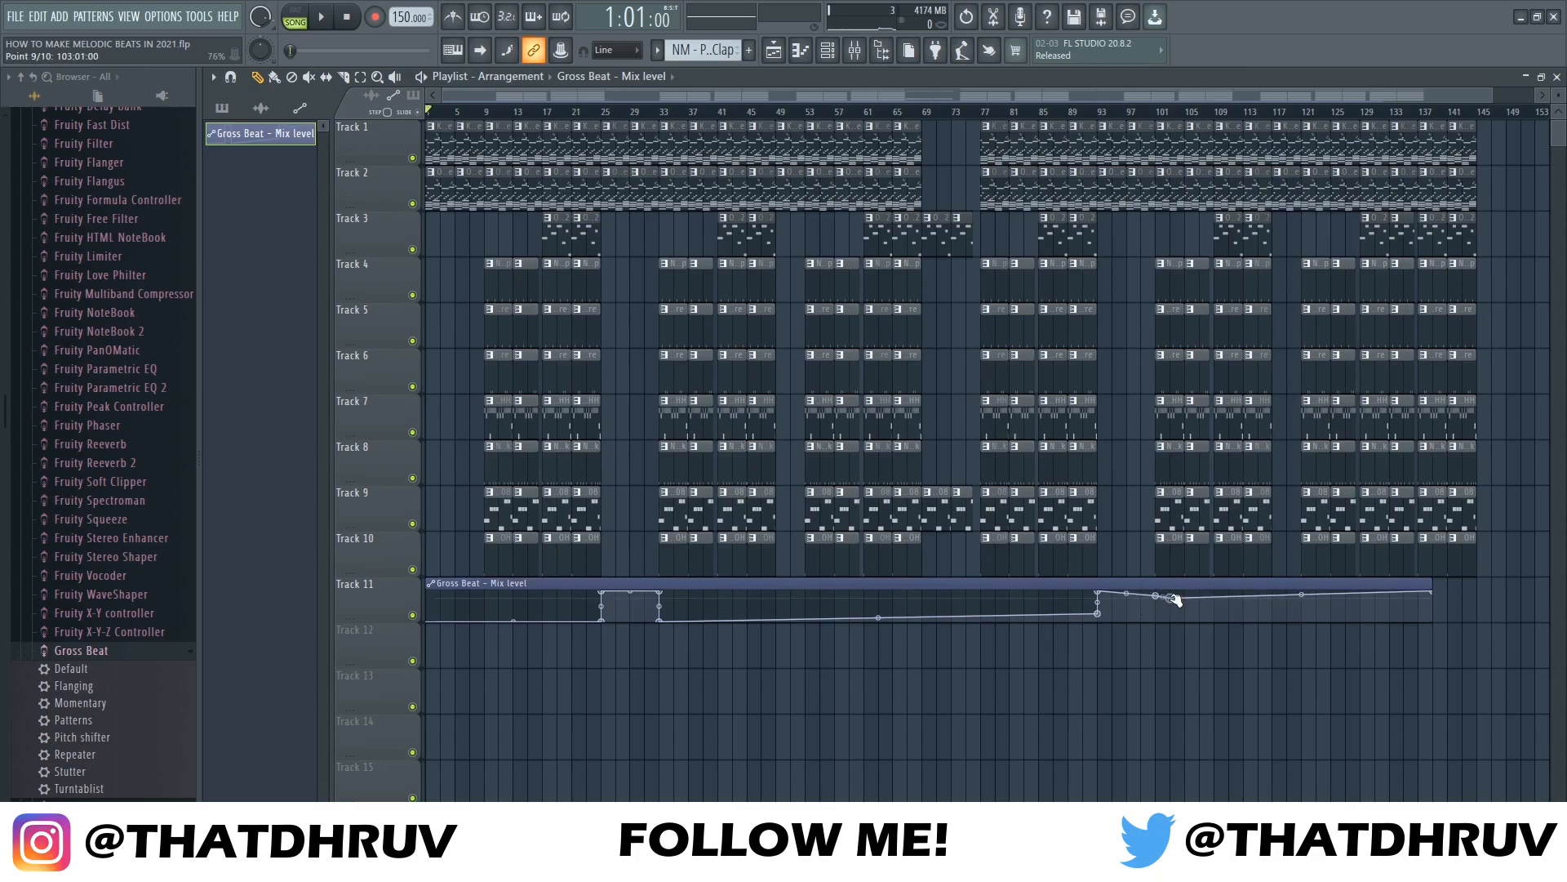
{"action": "left_click_drag", "start_coordinate": [1172, 600], "coordinate": [1166, 560]}
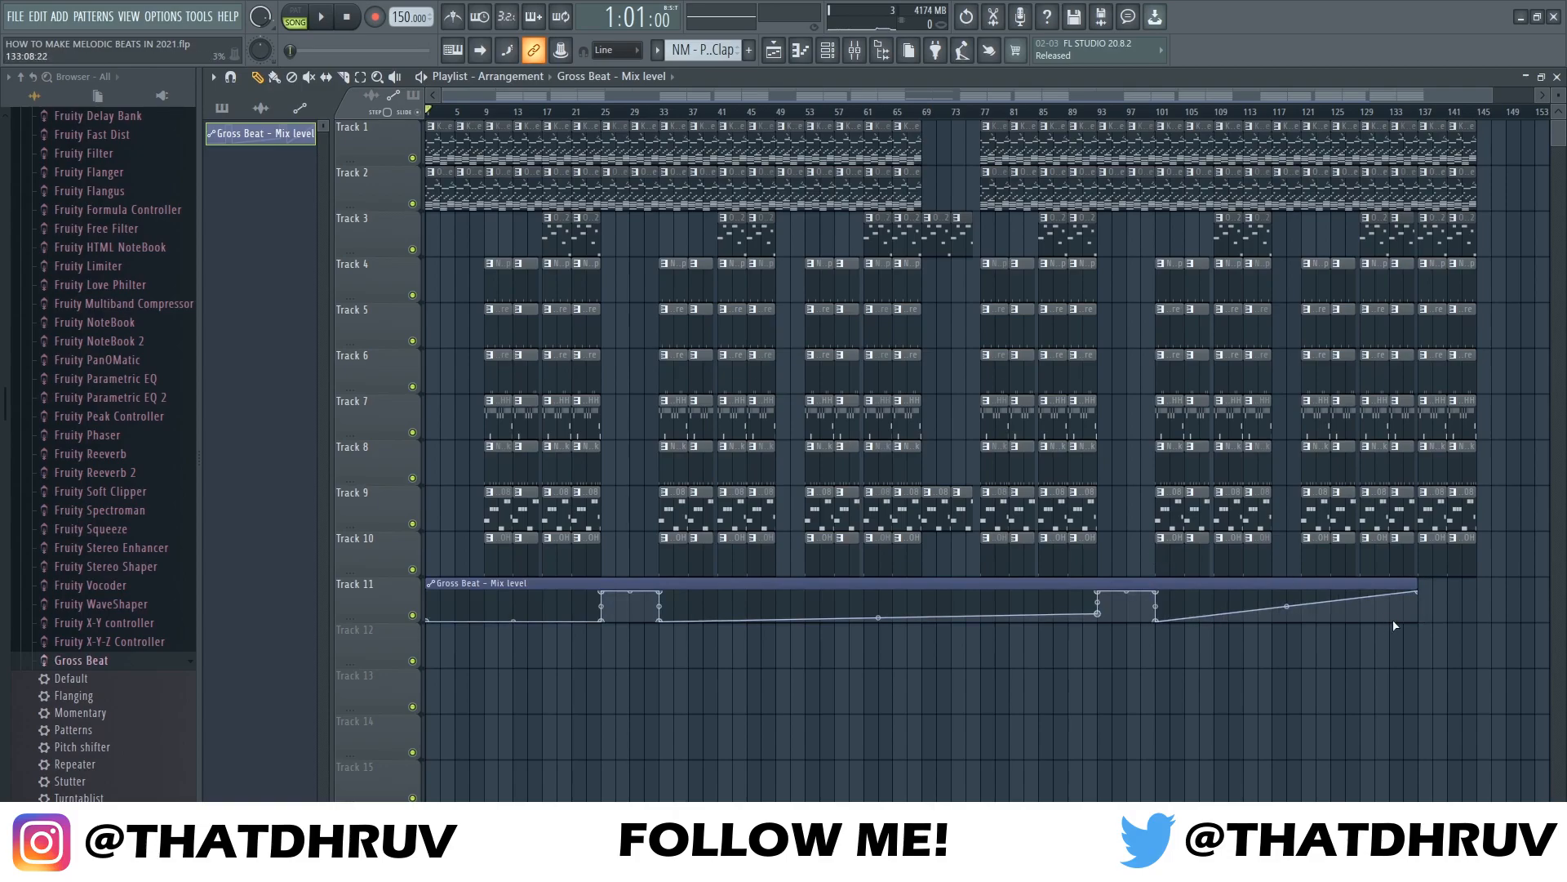
{"action": "left_click_drag", "start_coordinate": [1425, 591], "coordinate": [1461, 651]}
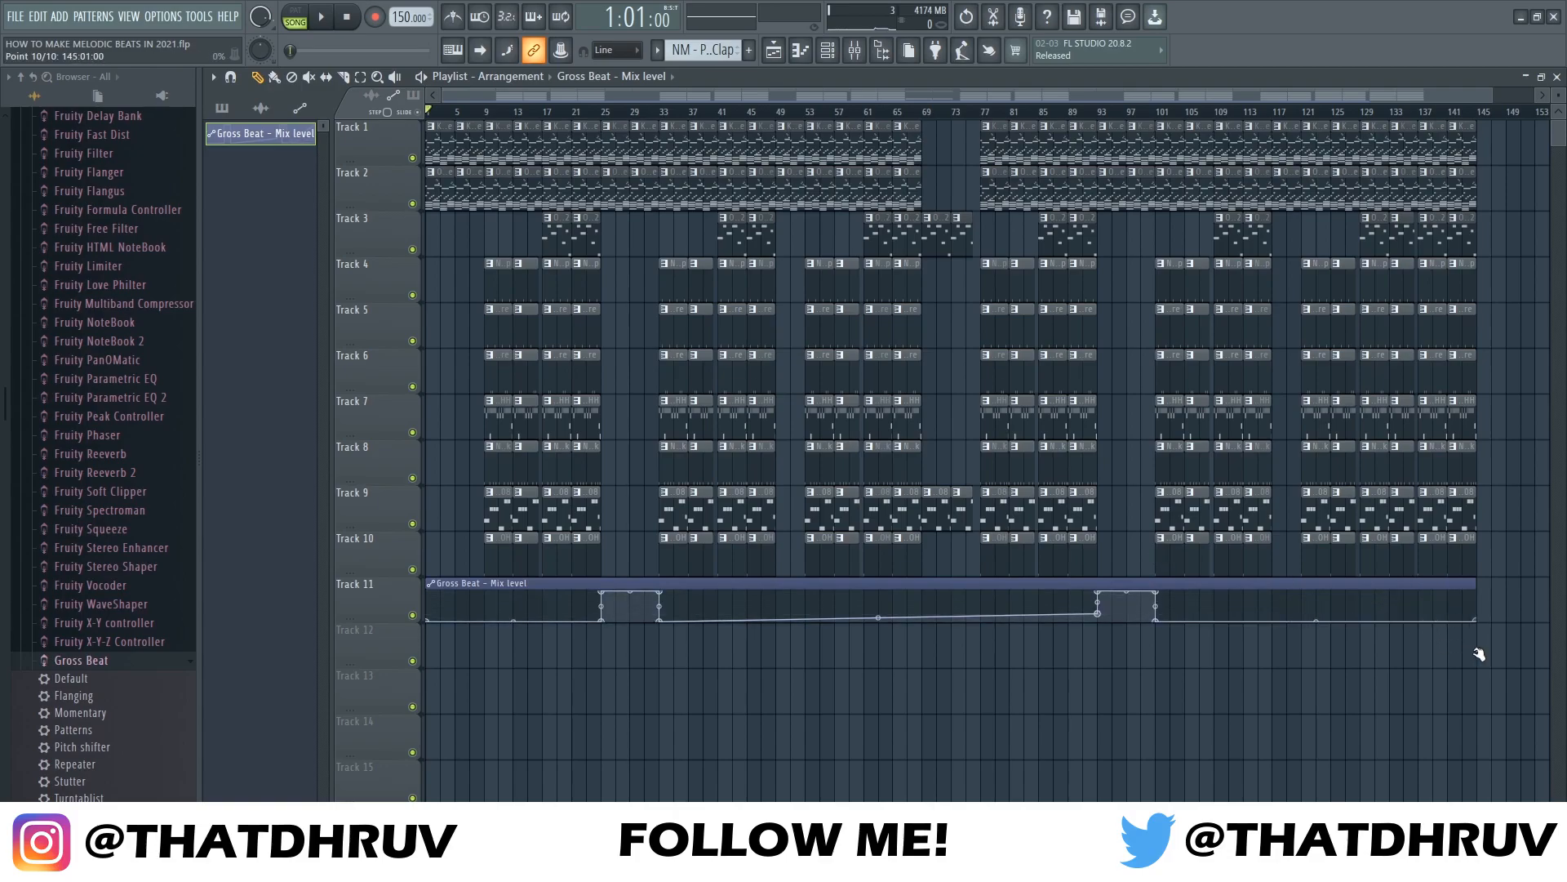
{"action": "left_click_drag", "start_coordinate": [1344, 96], "coordinate": [1398, 101]}
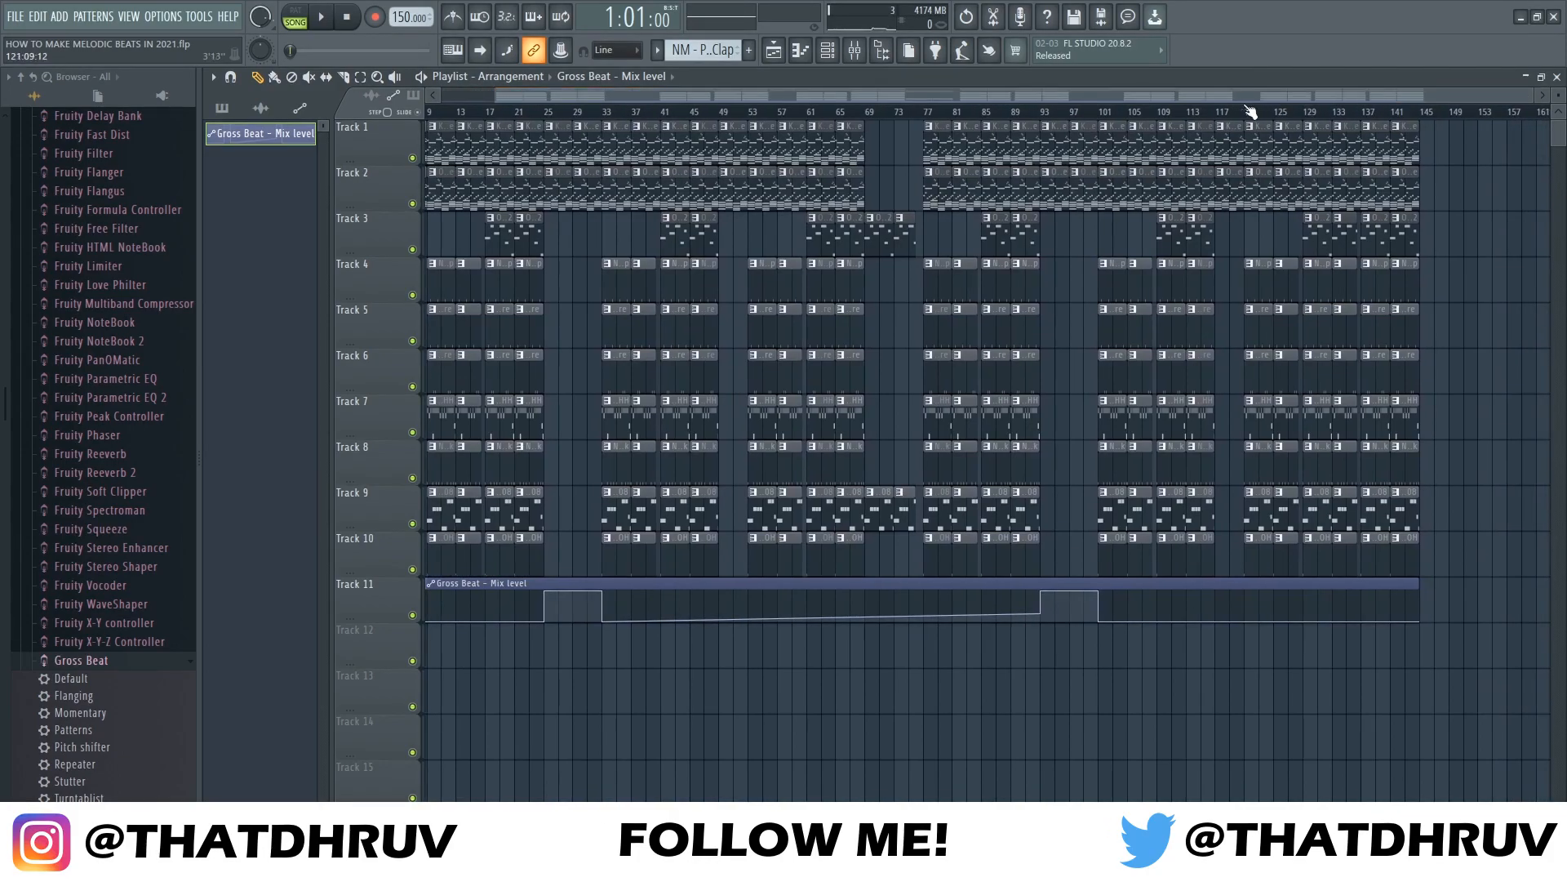
{"action": "left_click_drag", "start_coordinate": [1030, 99], "coordinate": [1111, 110]}
{"action": "left_click_drag", "start_coordinate": [1372, 160], "coordinate": [853, 559]}
{"action": "key", "text": "ctrl+b"}
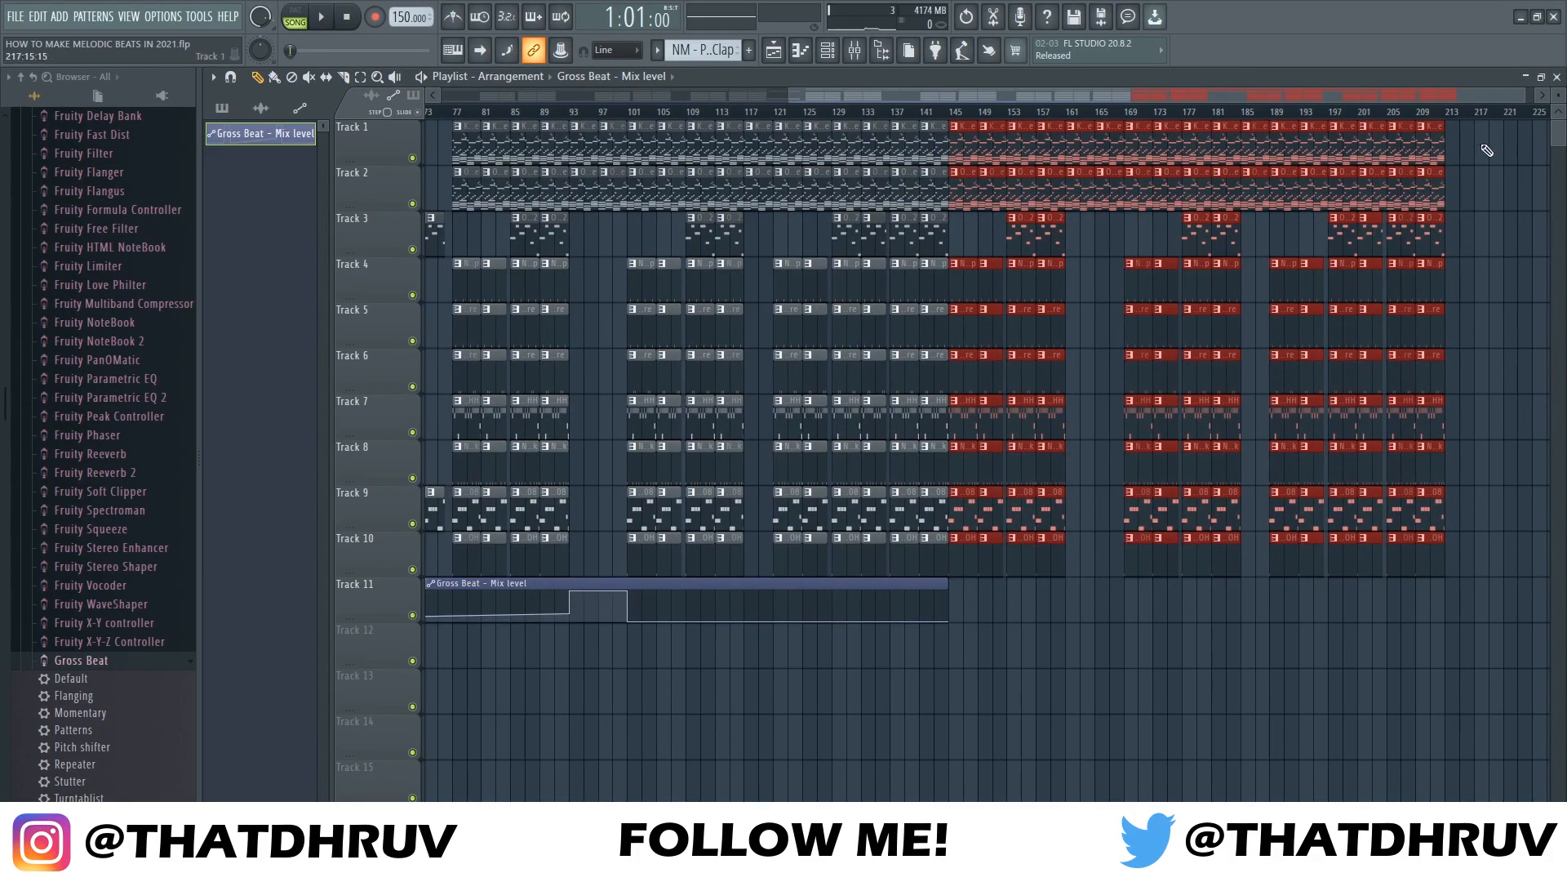
{"action": "left_click_drag", "start_coordinate": [1480, 121], "coordinate": [1266, 569]}
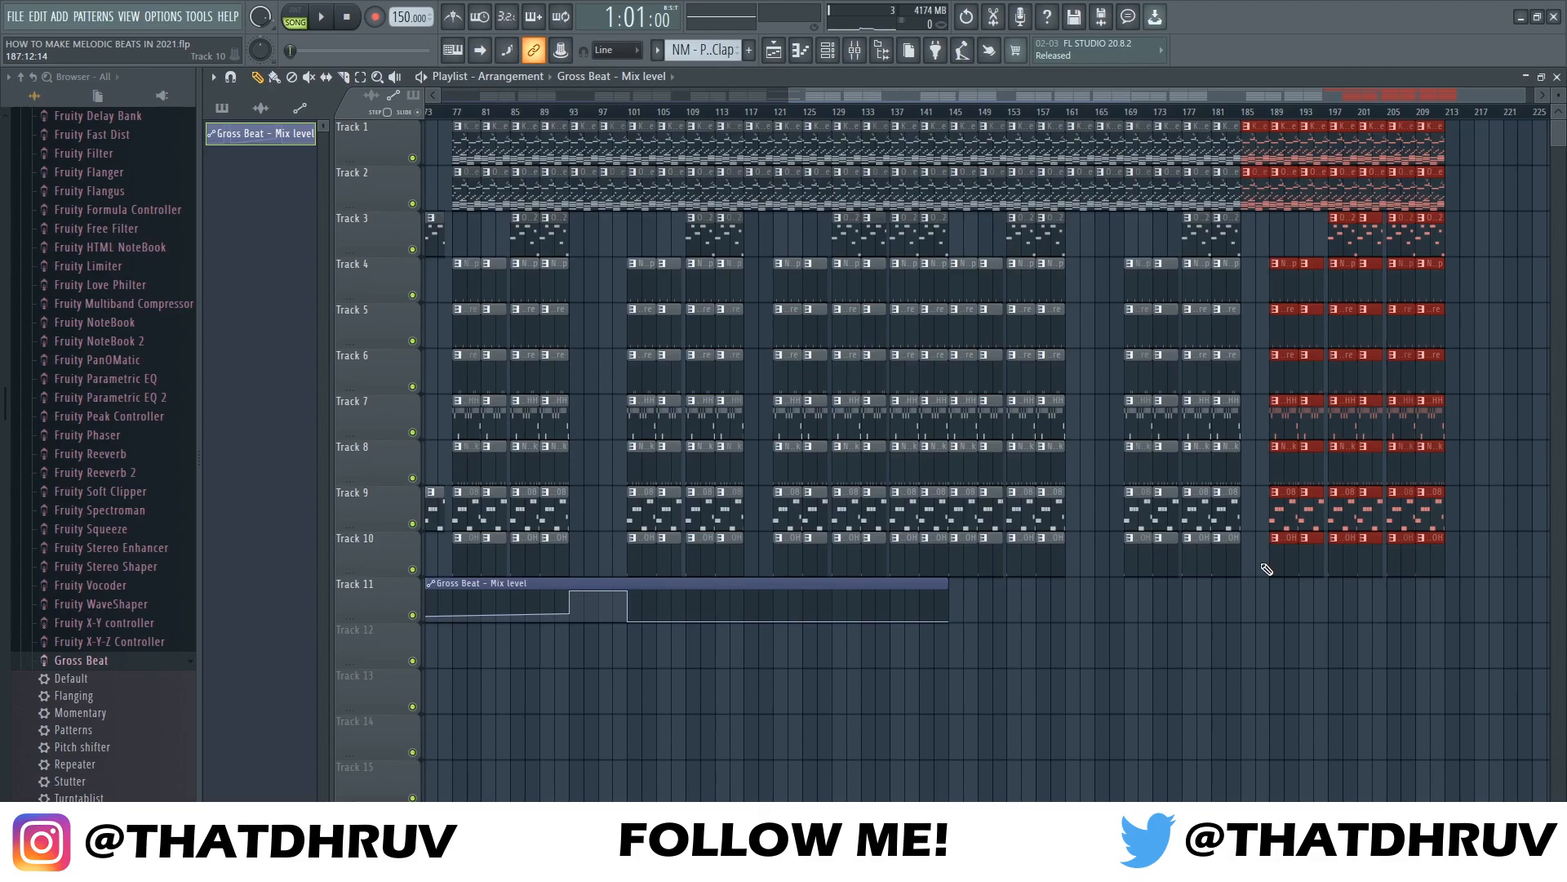
{"action": "left_click_drag", "start_coordinate": [1465, 121], "coordinate": [968, 538]}
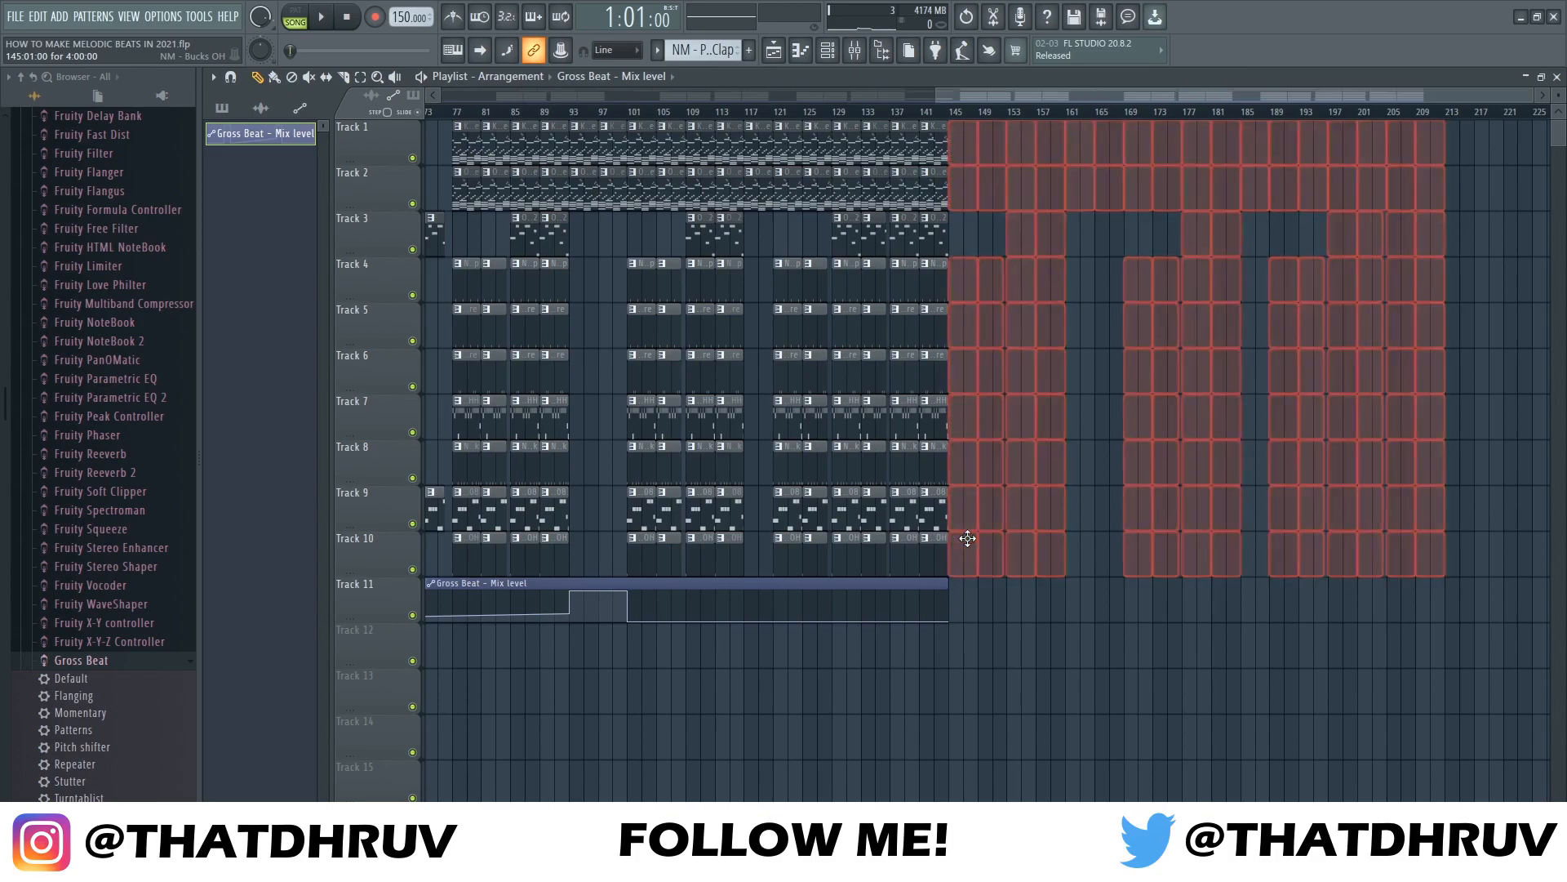
{"action": "key", "text": "Delete"}
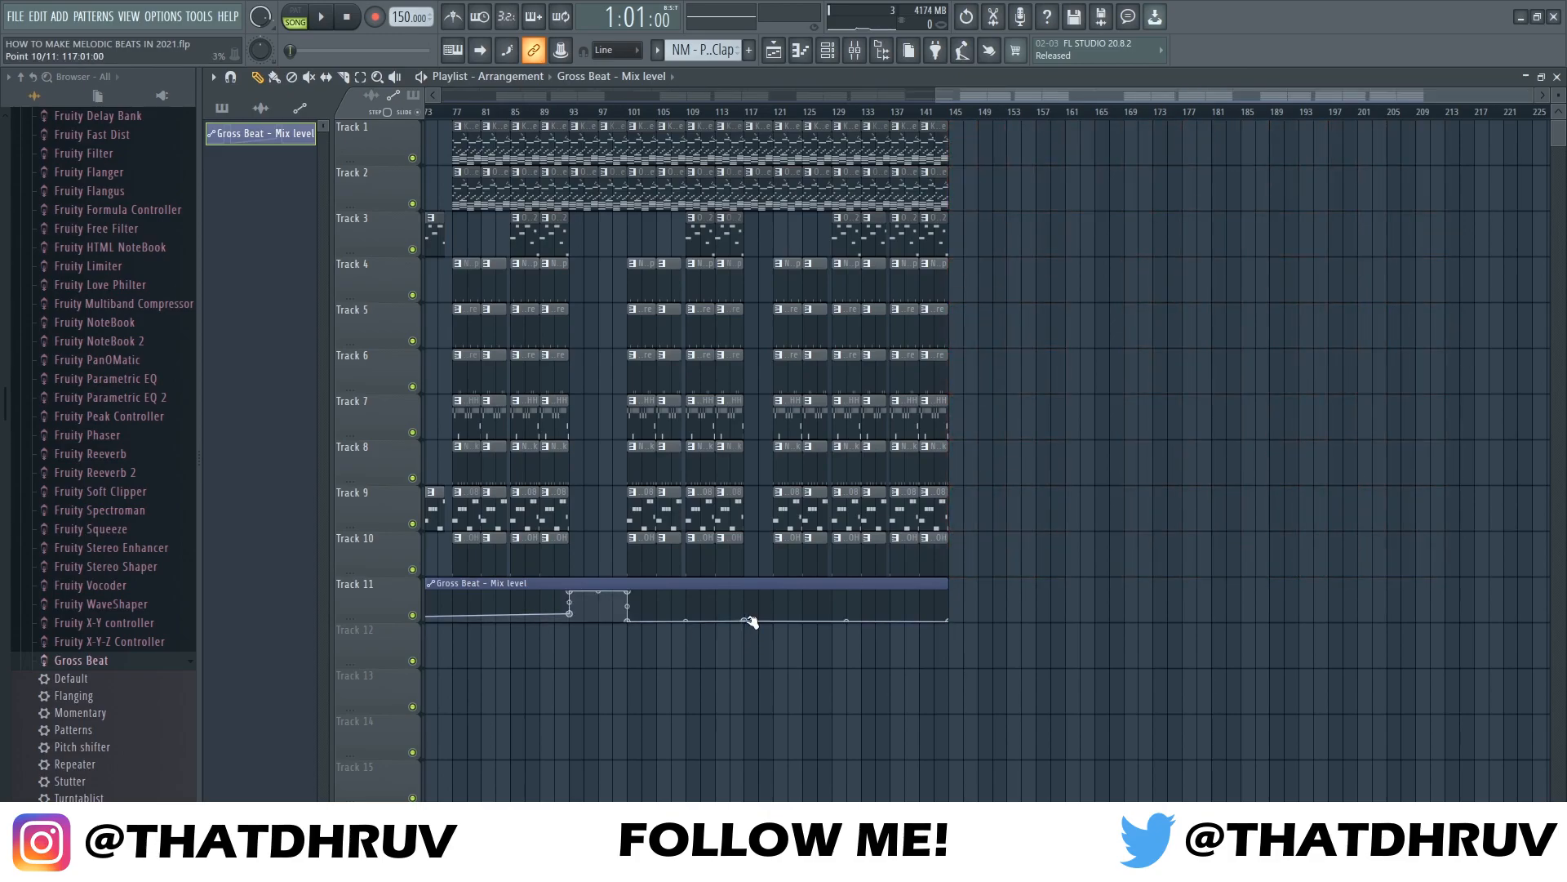
Raise the Gross Beat mix level to full from bar 117 to bar 145 and flatten the stretch before bar 93 to zero
{"action": "left_click_drag", "start_coordinate": [761, 621], "coordinate": [747, 592]}
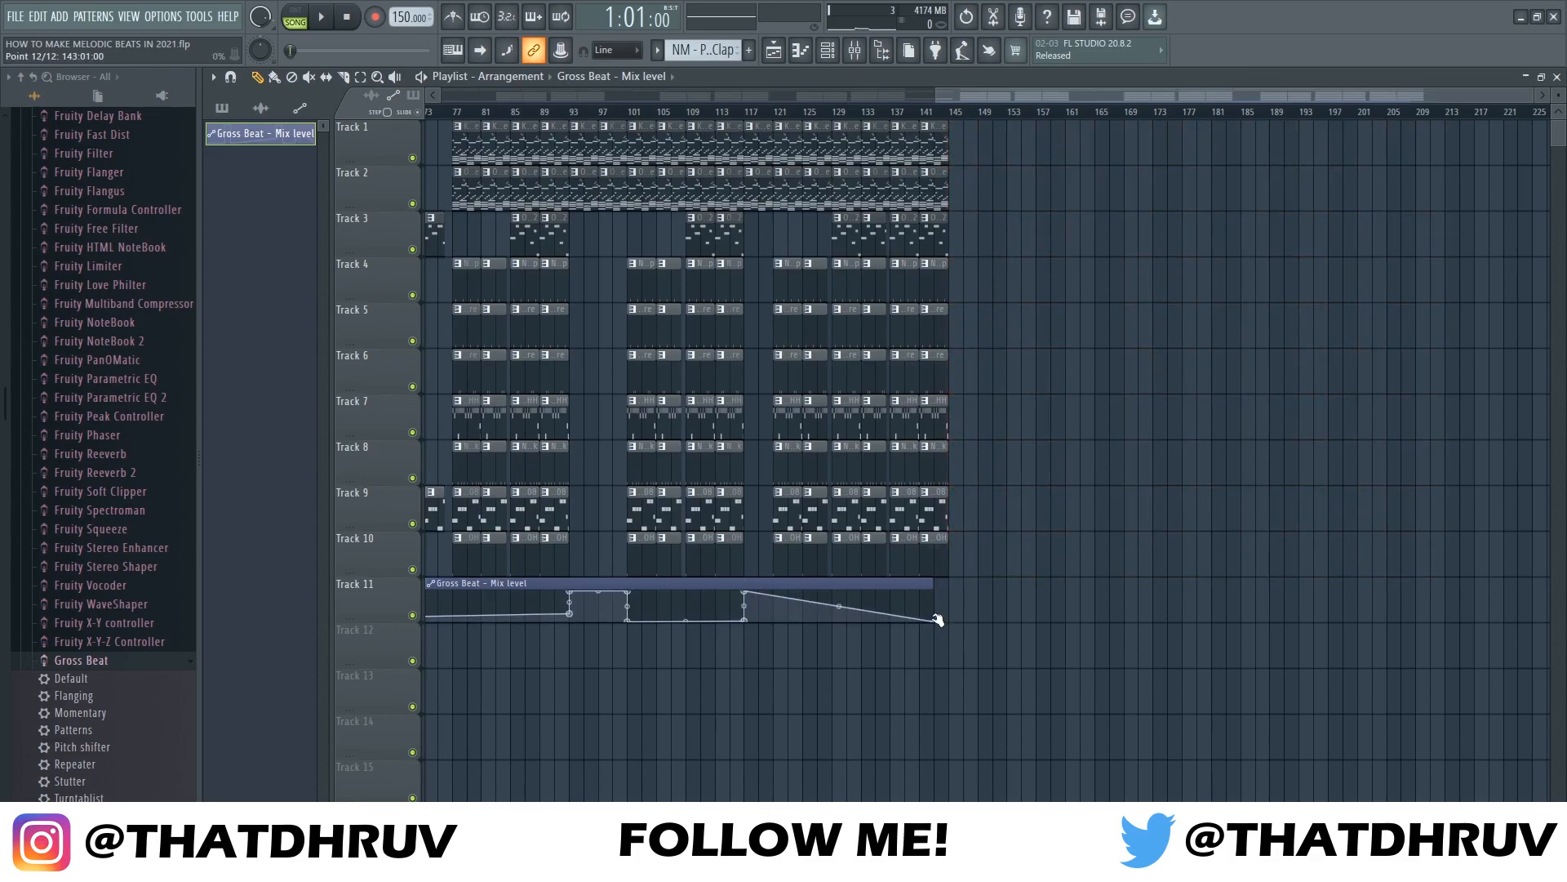
{"action": "left_click_drag", "start_coordinate": [940, 621], "coordinate": [954, 559]}
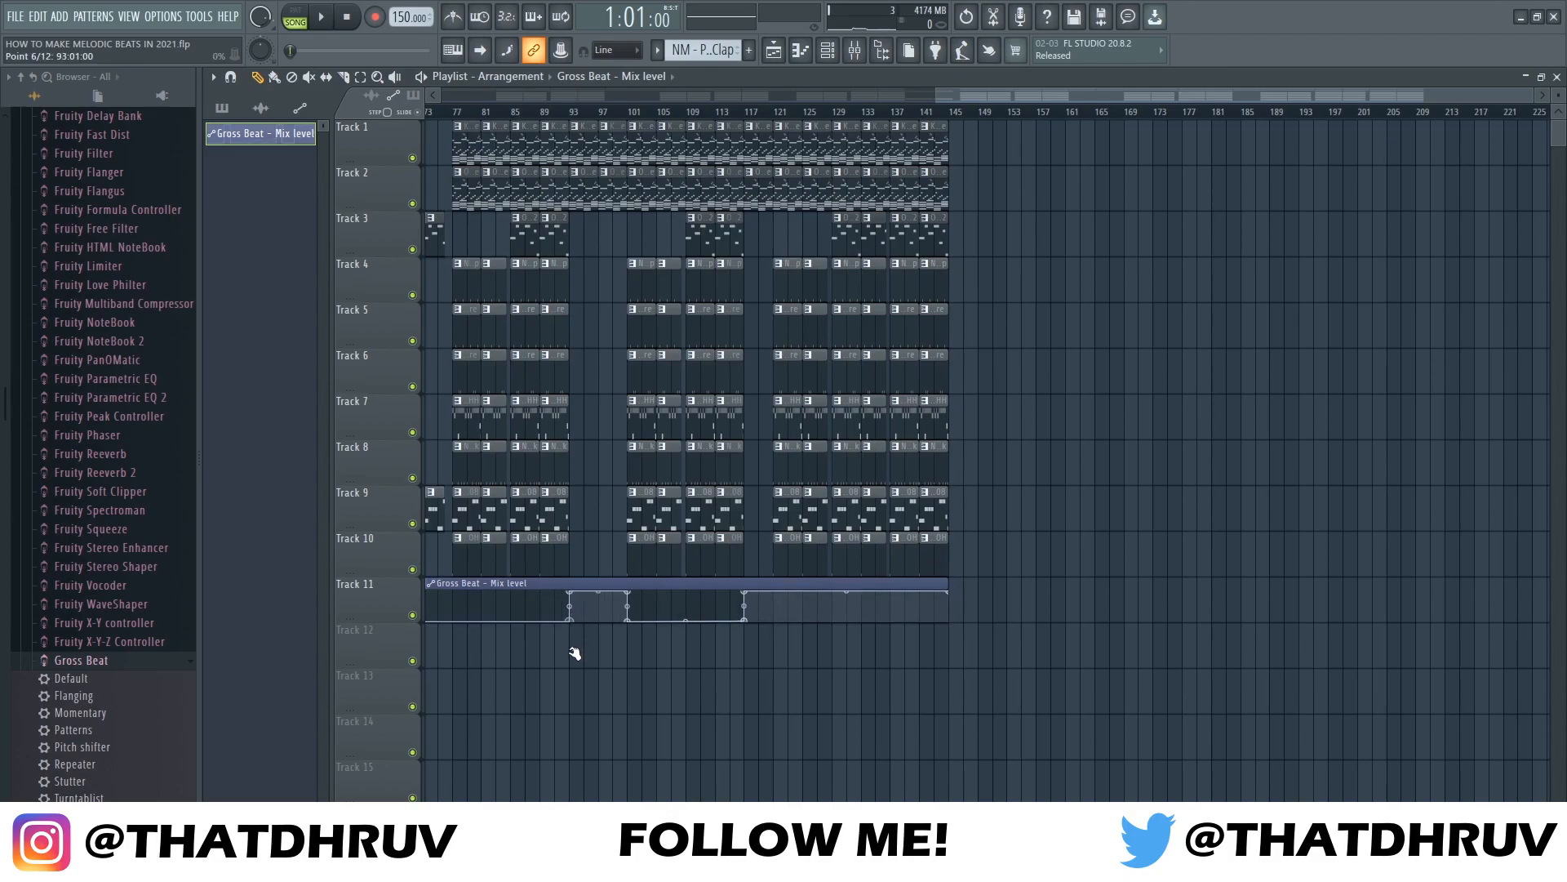
{"action": "left_click_drag", "start_coordinate": [1195, 95], "coordinate": [606, 139]}
Create an automation clip for the master volume and close the mixer
{"action": "key", "text": "F9"}
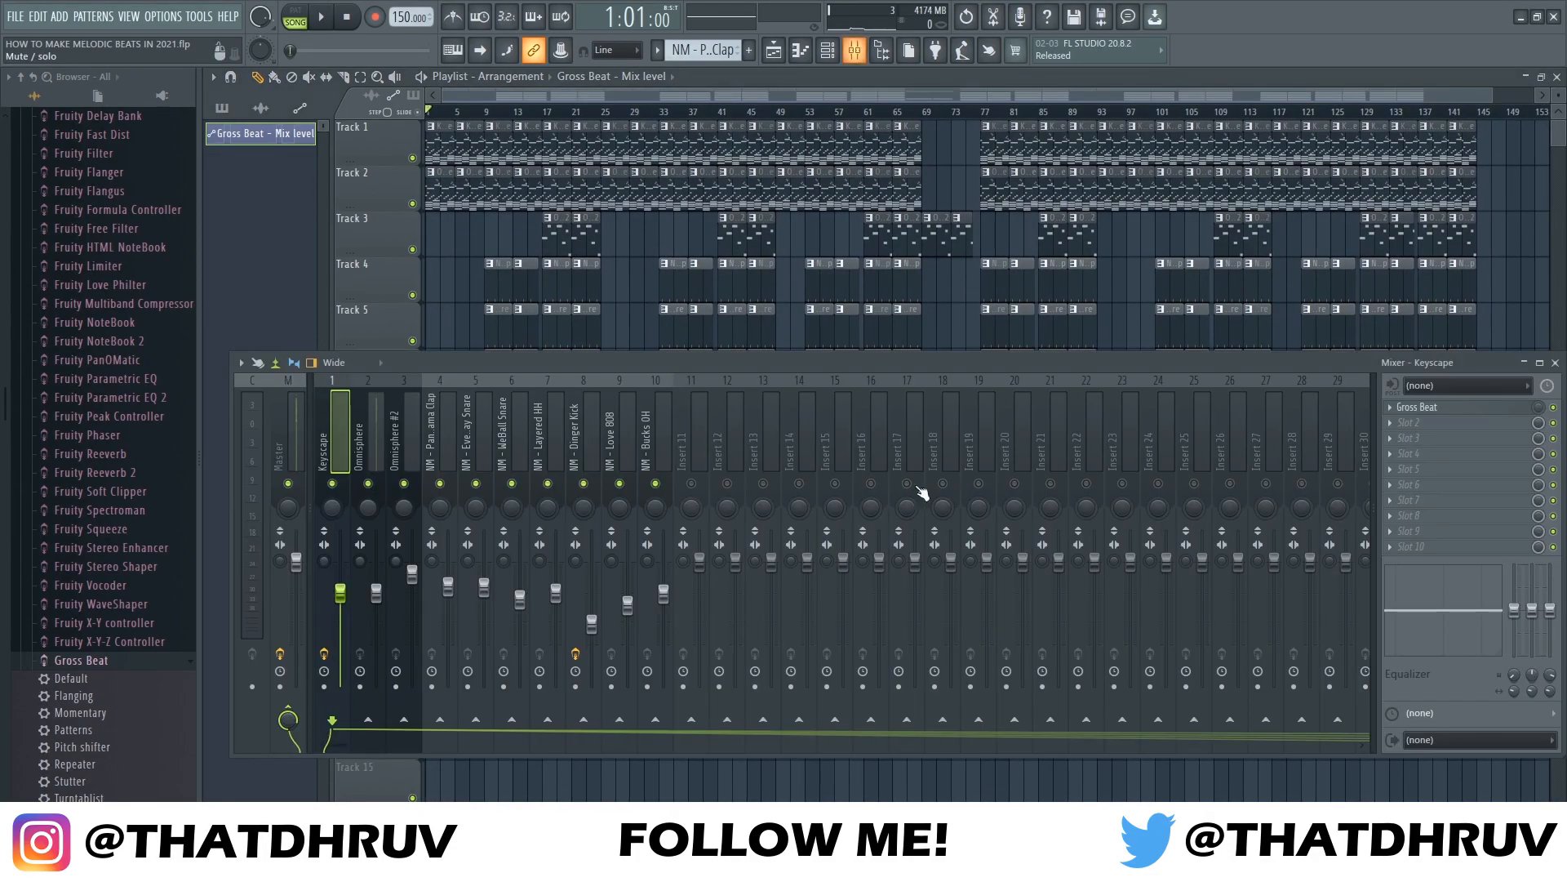
{"action": "right_click", "coordinate": [295, 559]}
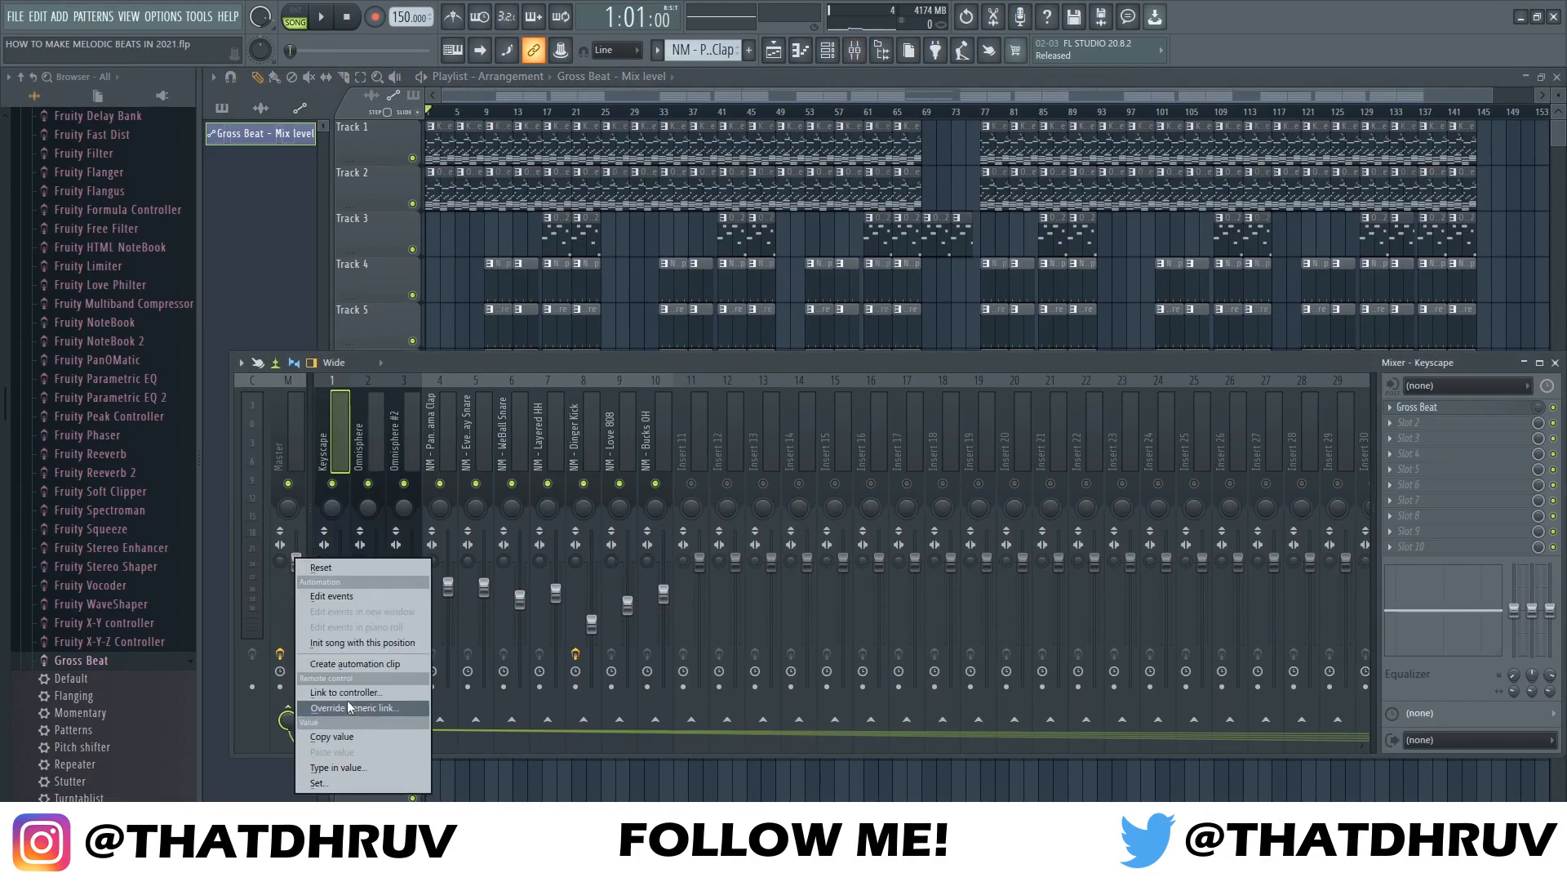
{"action": "left_click", "coordinate": [341, 664]}
{"action": "left_click", "coordinate": [1554, 363]}
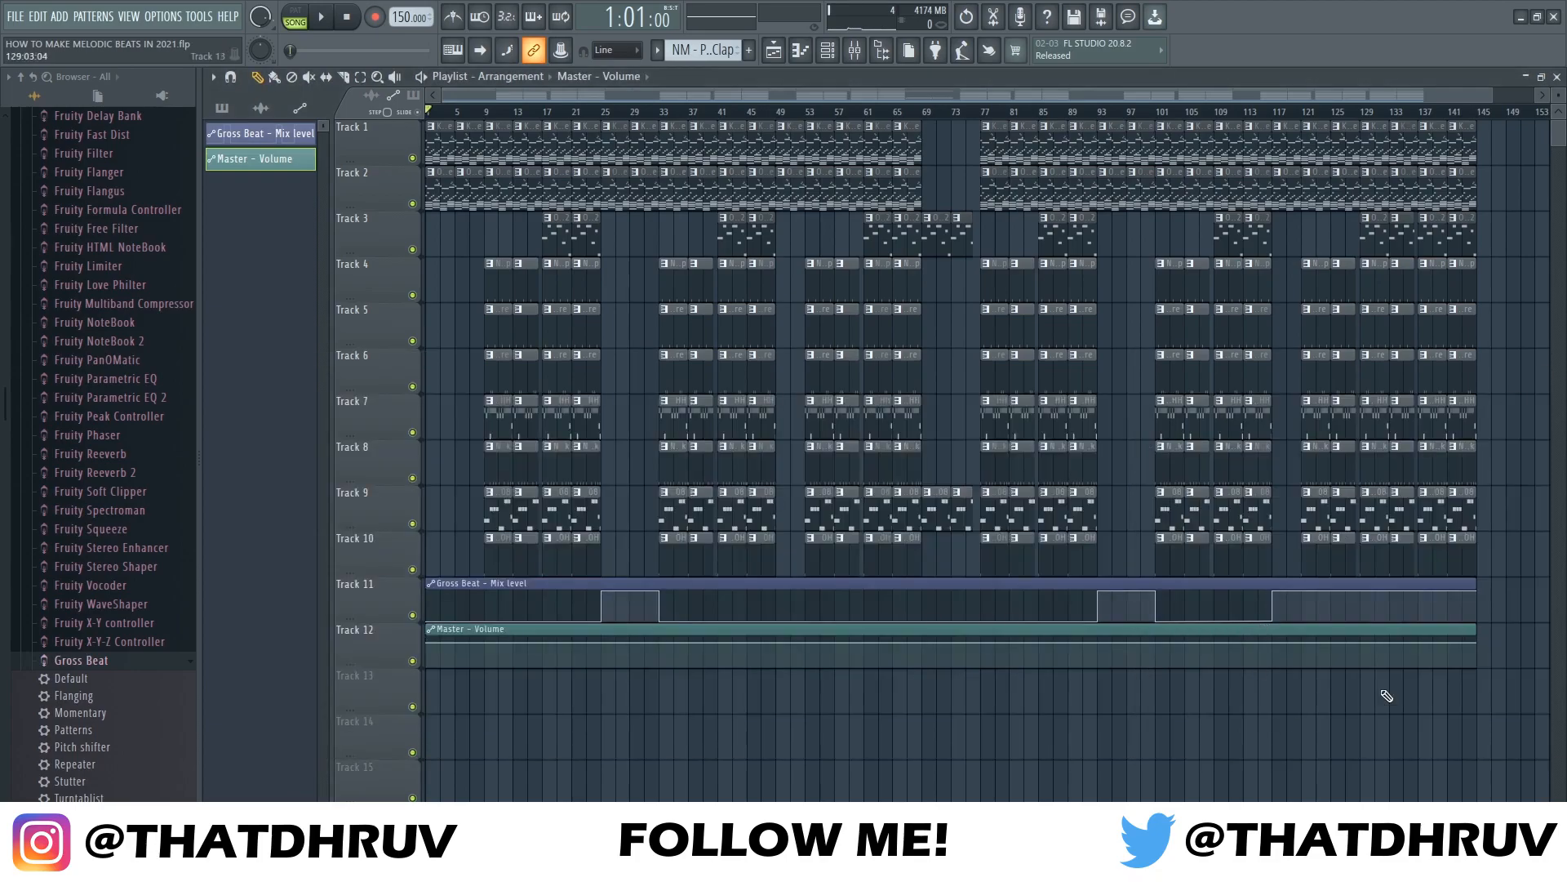
Add a point at the original level near bar 141 and fade the master volume to zero at bar 145
{"action": "right_click", "coordinate": [1478, 643]}
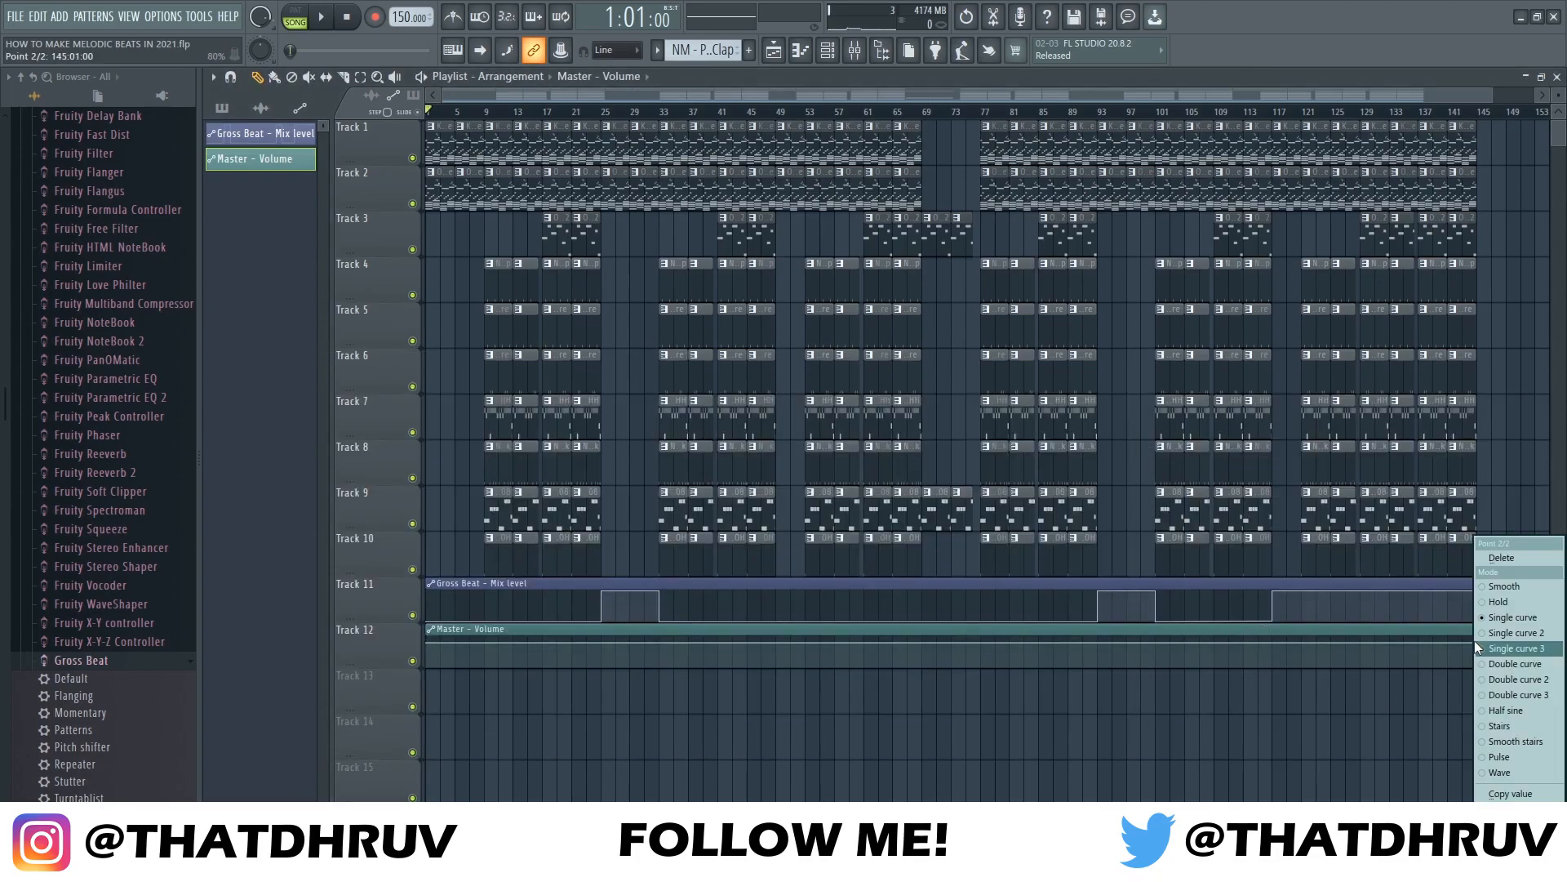
{"action": "left_click", "coordinate": [1504, 795]}
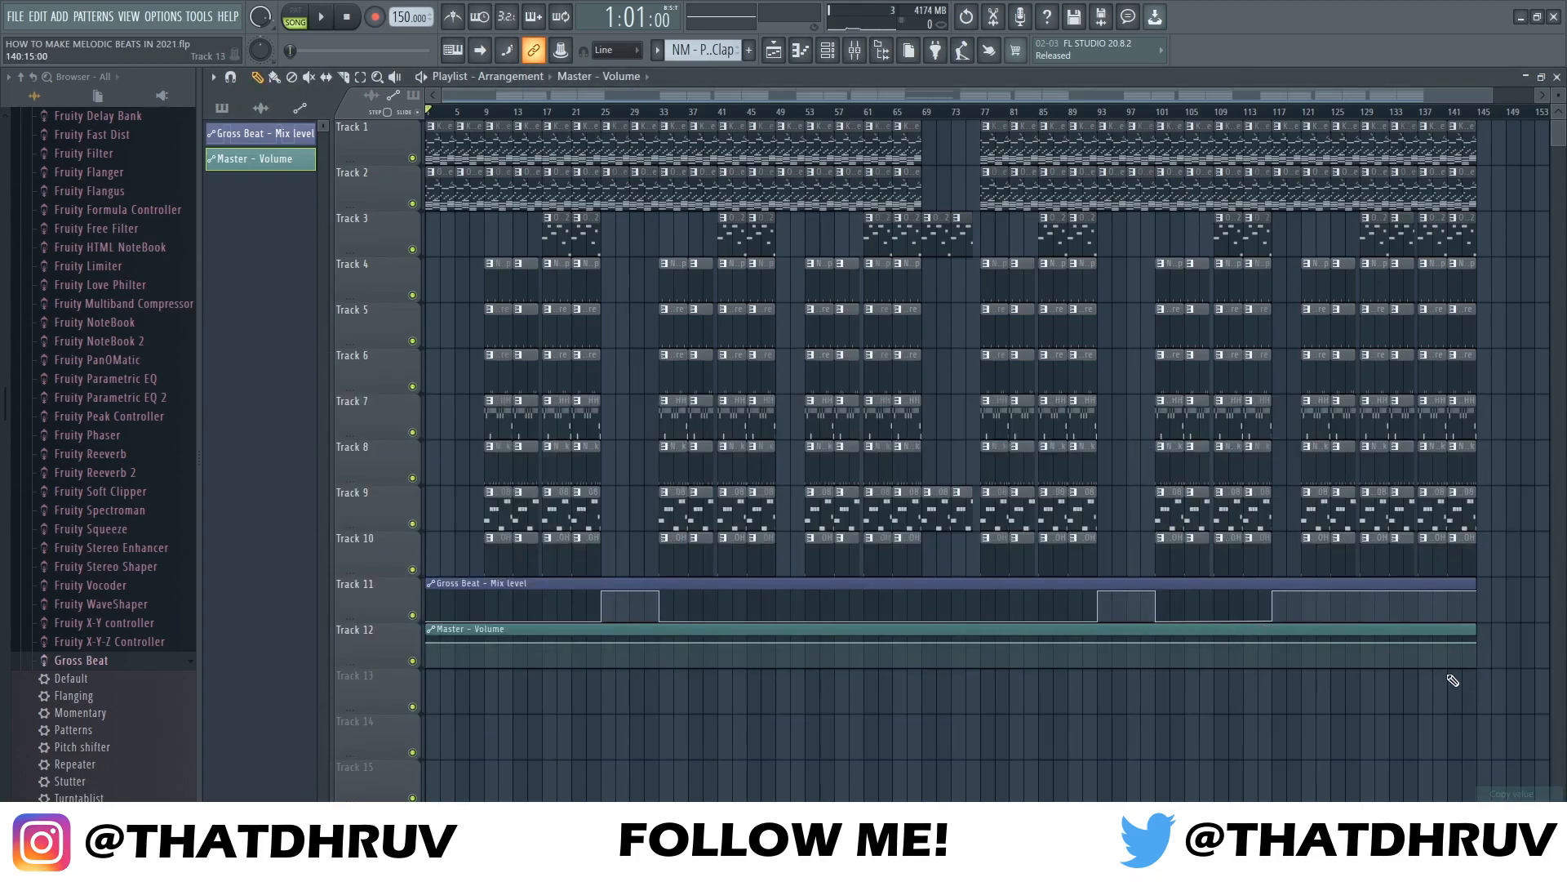
{"action": "right_click", "coordinate": [1449, 643]}
{"action": "right_click", "coordinate": [1449, 644]}
{"action": "left_click", "coordinate": [1506, 808]}
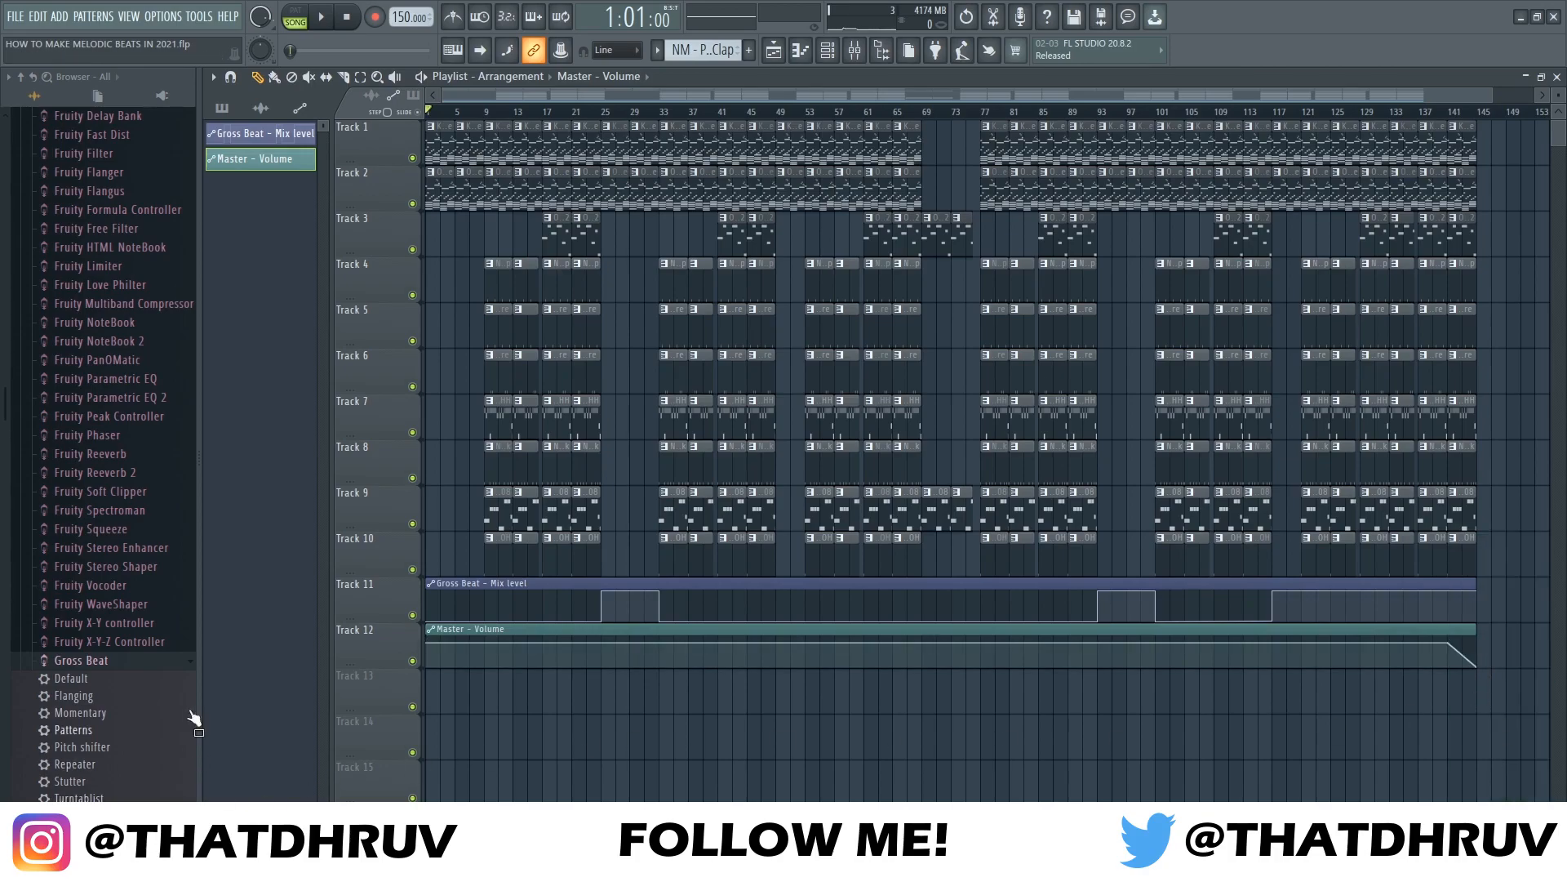
Place the producer tag sample "prodthatdhruv" from the Drumkits folder on Track 13 at bar 6
{"action": "scroll", "coordinate": [192, 710], "scroll_direction": "down", "scroll_amount": 2}
{"action": "scroll", "coordinate": [164, 423], "scroll_direction": "up", "scroll_amount": 8}
{"action": "left_click", "coordinate": [22, 77]}
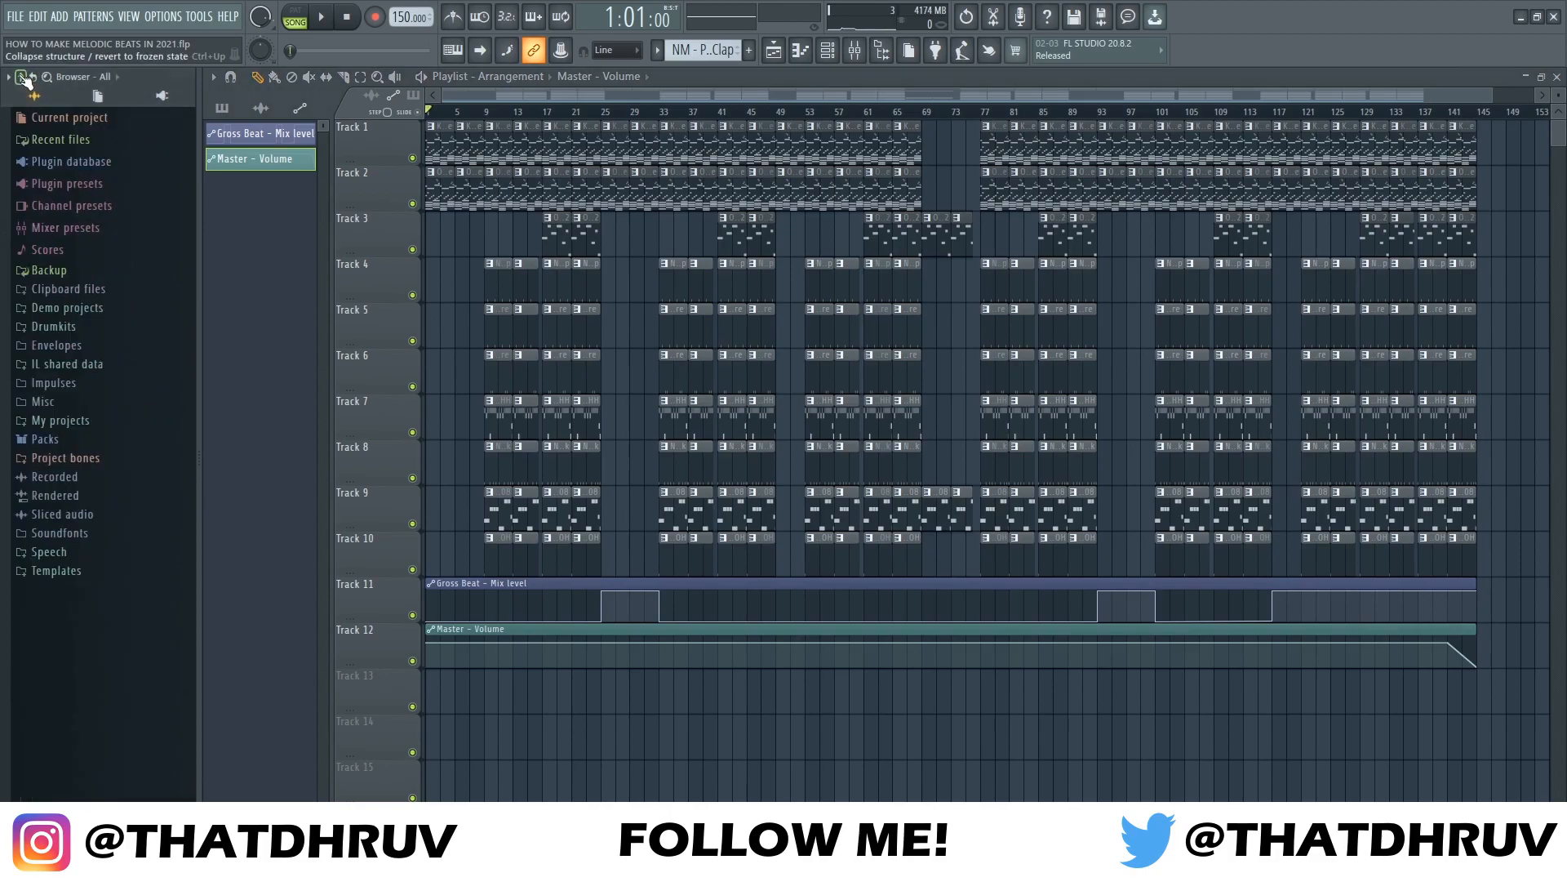
{"action": "left_click", "coordinate": [75, 331]}
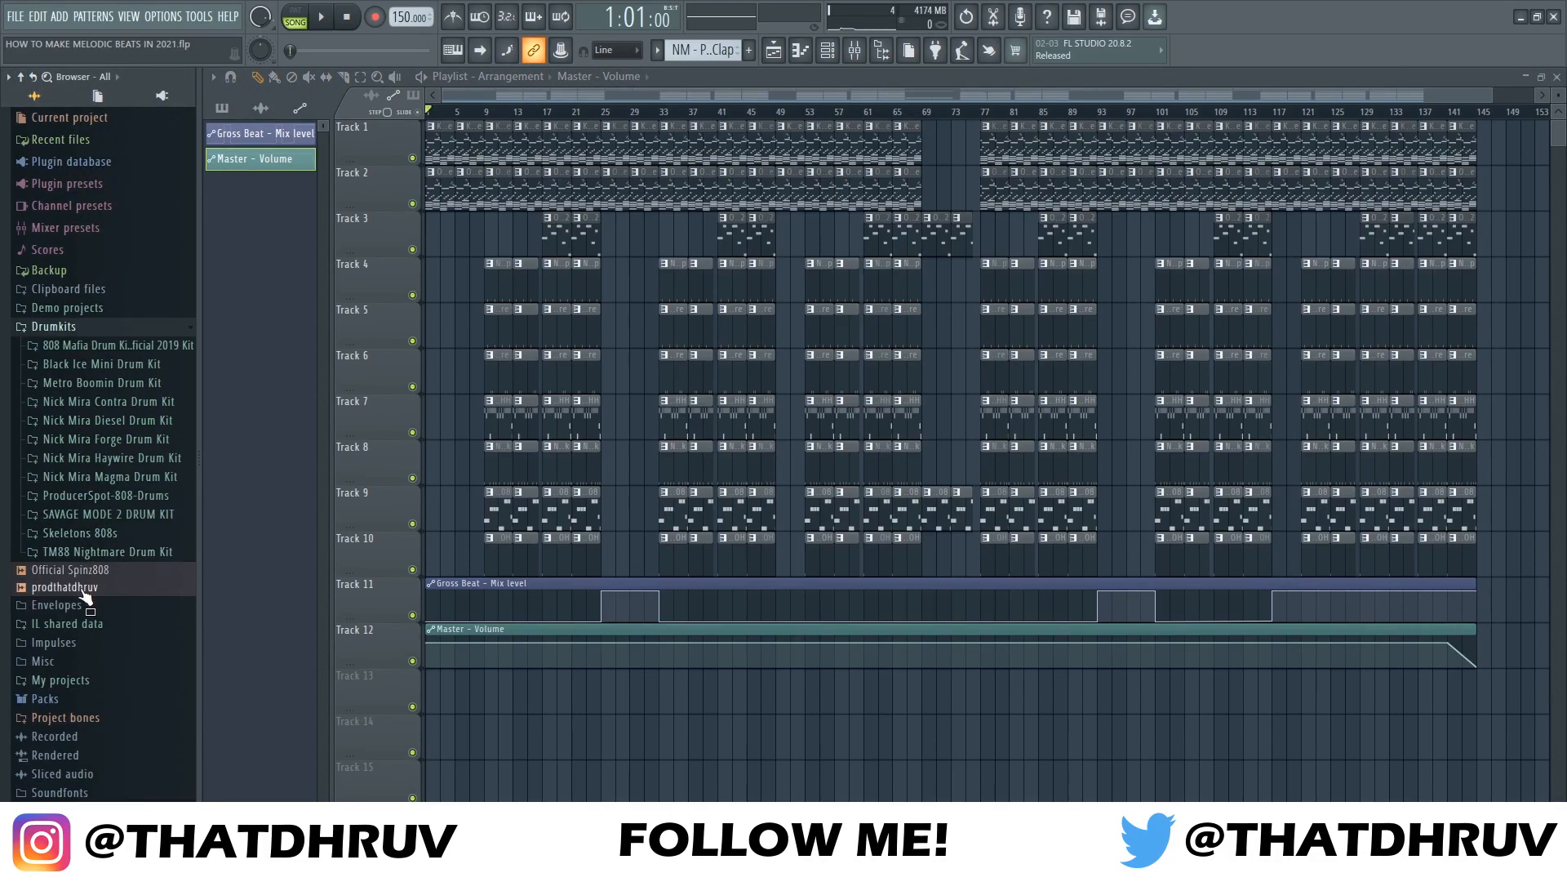
{"action": "left_click_drag", "start_coordinate": [86, 598], "coordinate": [471, 694]}
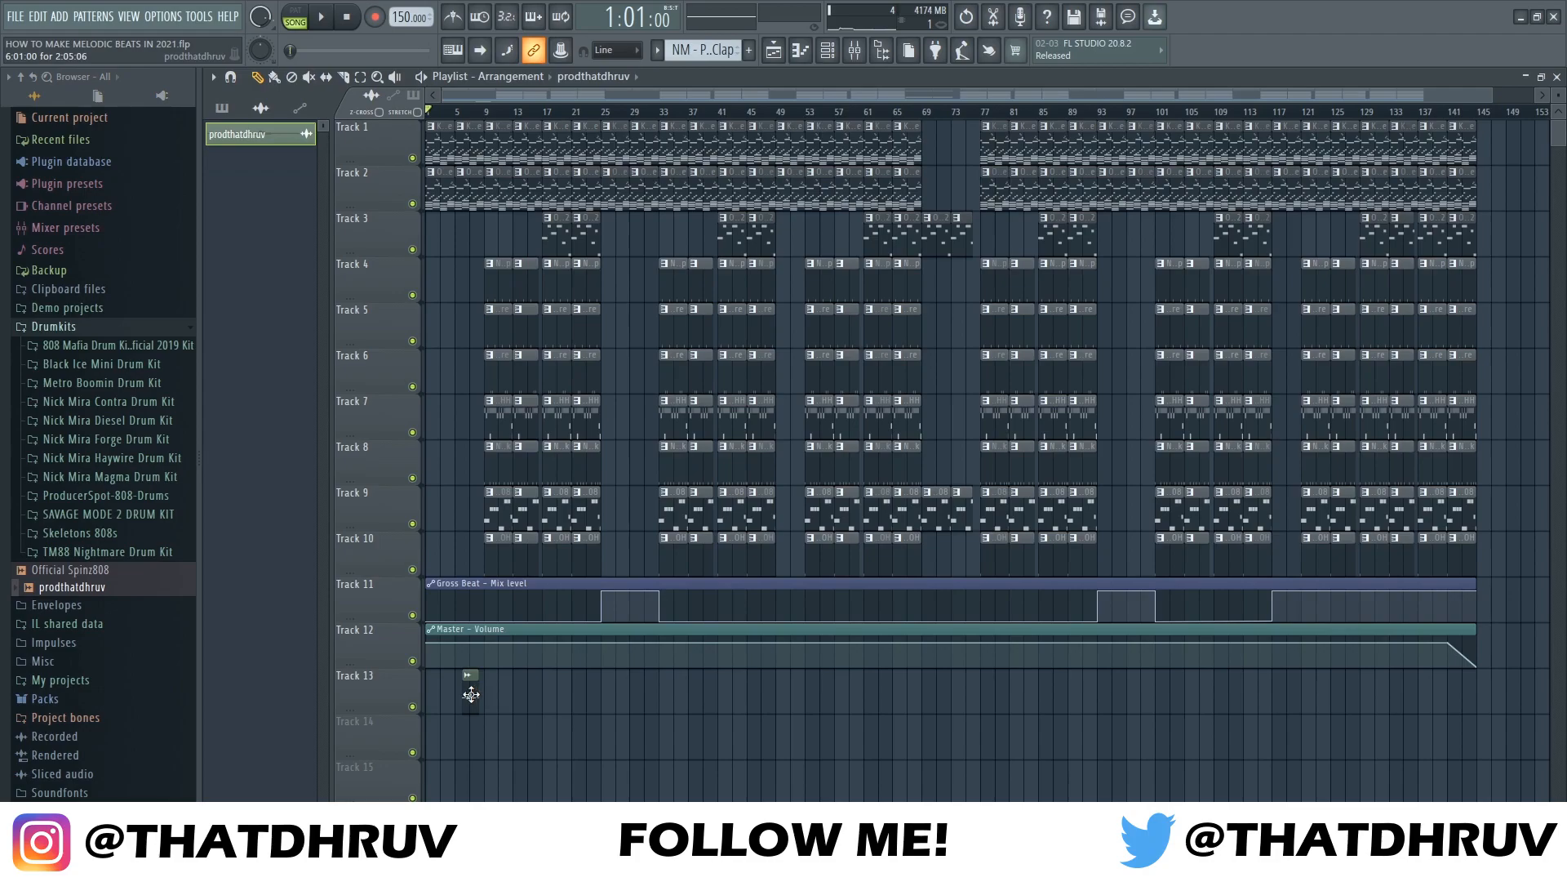
Normalize the producer tag sample and set its channel volume to 60%
{"action": "double_click", "coordinate": [471, 694]}
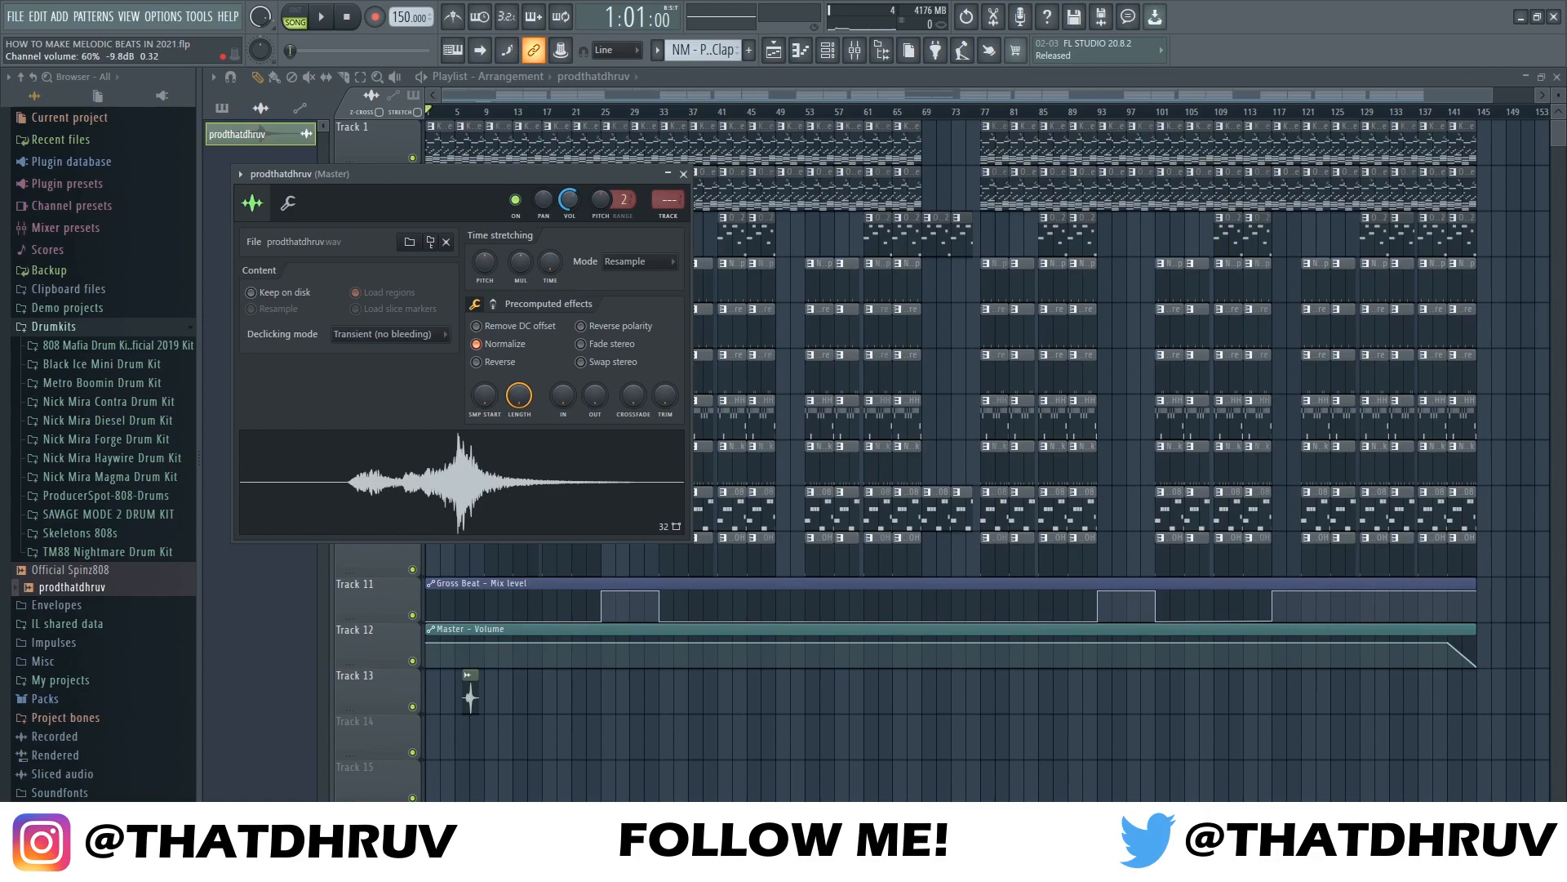
{"action": "left_click", "coordinate": [685, 174]}
Fit the producer tag clip to the project tempo using the estimated 128.91 BPM and move it to bar 7
{"action": "right_click", "coordinate": [464, 690]}
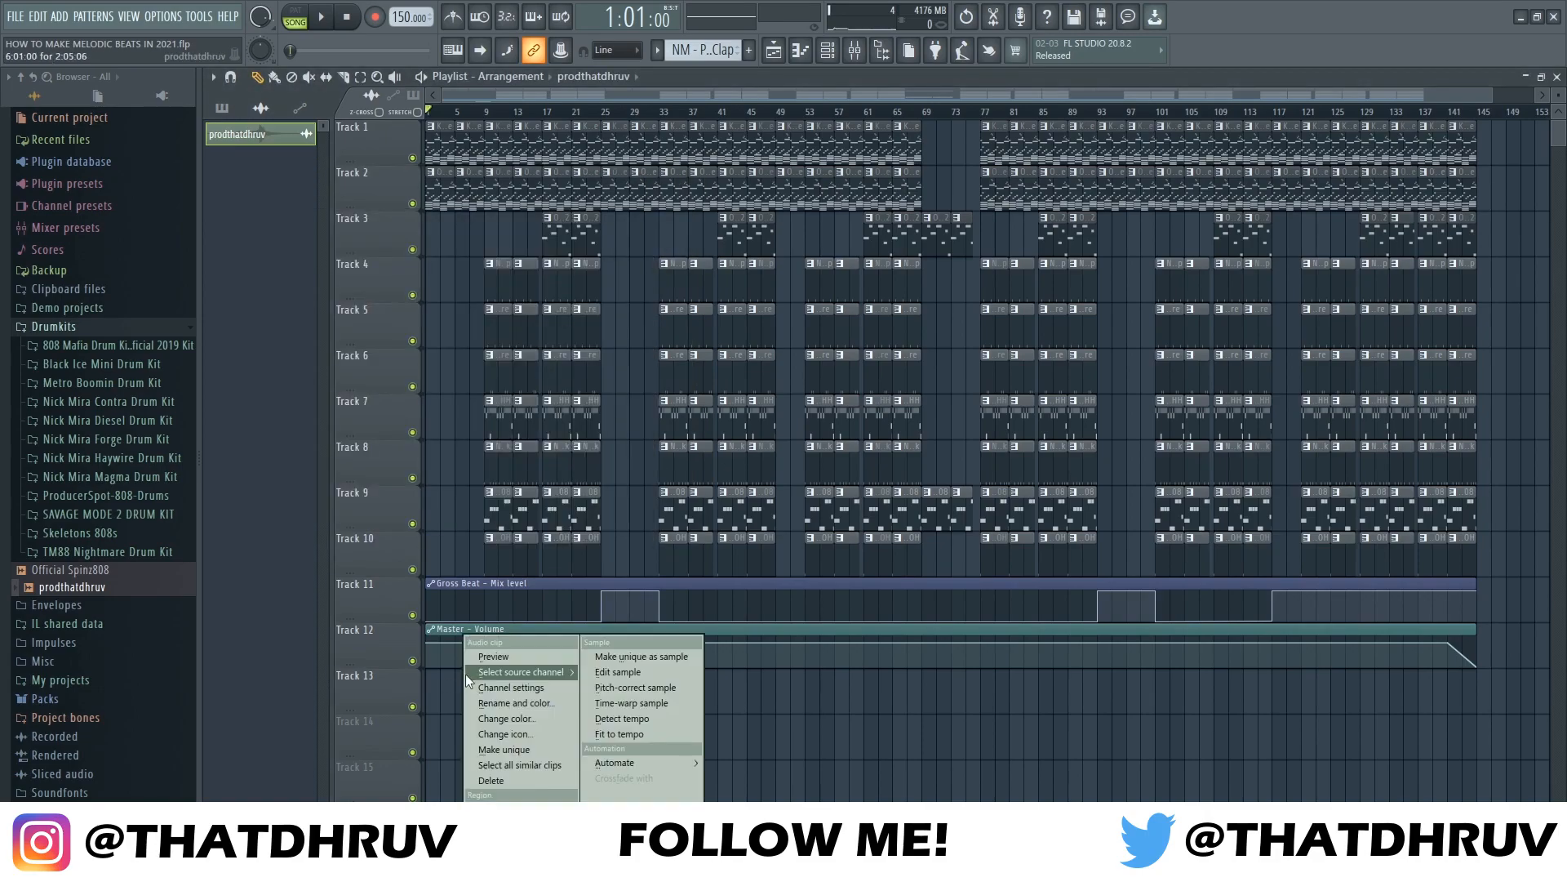
{"action": "left_click", "coordinate": [637, 735]}
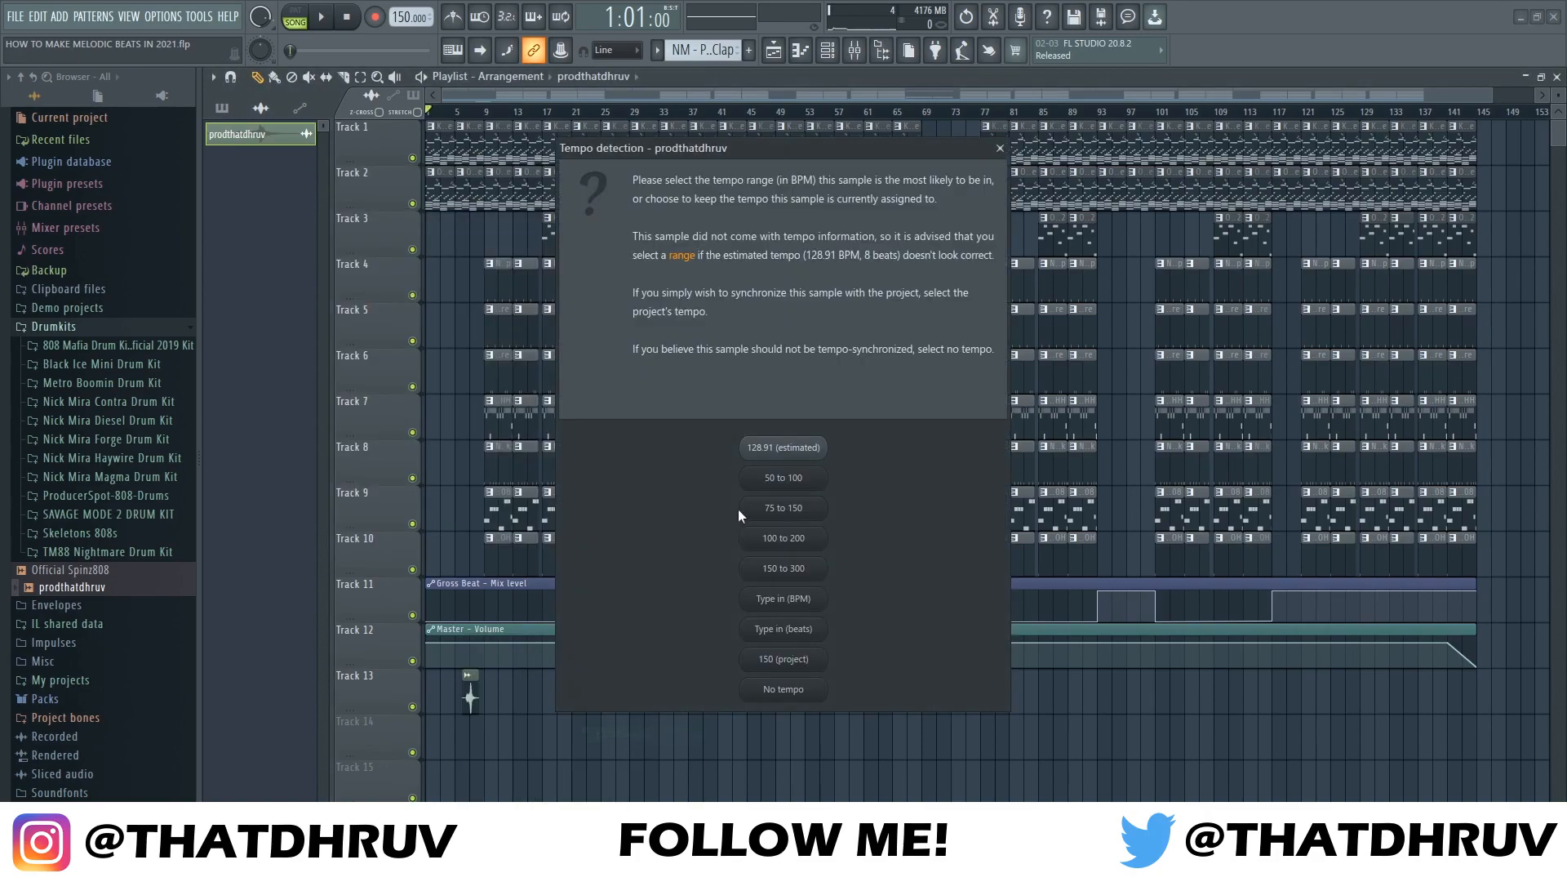
{"action": "left_click", "coordinate": [798, 456]}
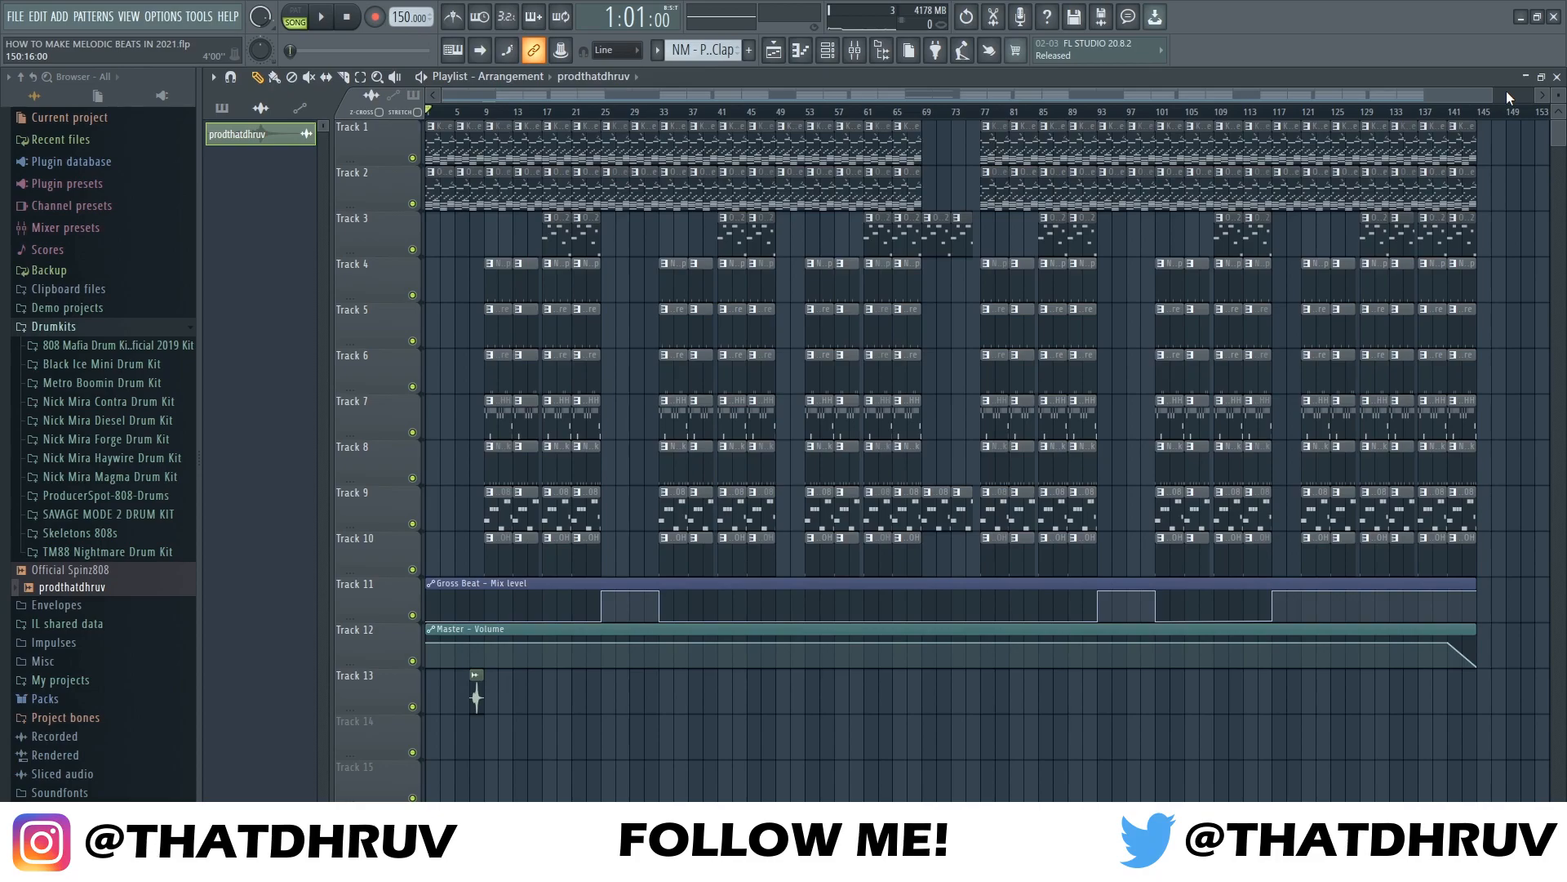
Play the arrangement through from bar 1, lower the Gross Beat mix level point at bar 117 fully, and stop playback
{"action": "key", "text": "space"}
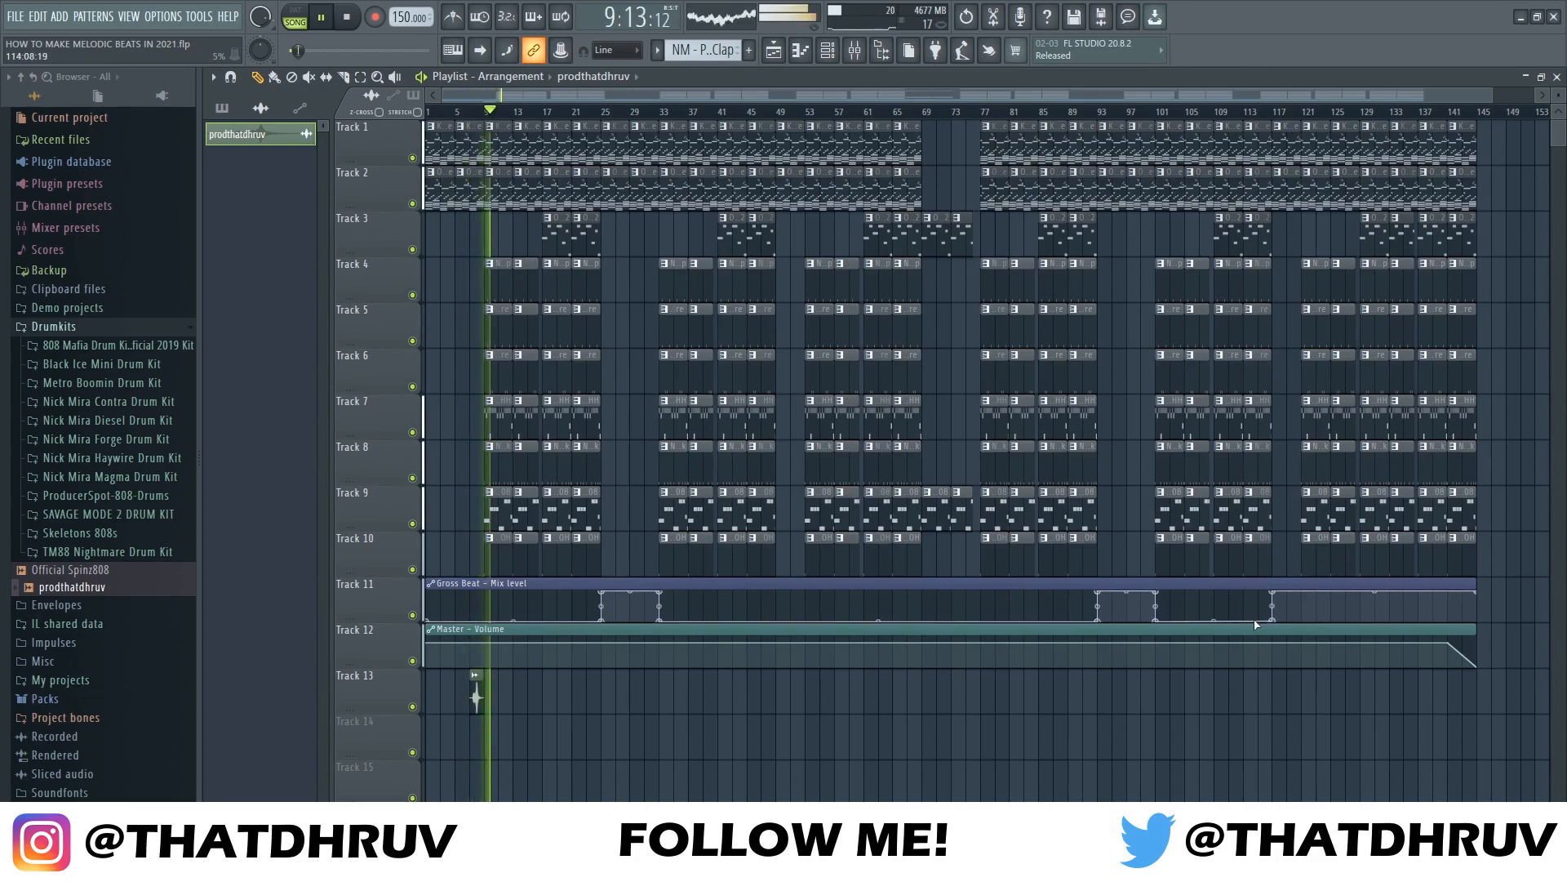
{"action": "left_click_drag", "start_coordinate": [1274, 621], "coordinate": [1275, 630]}
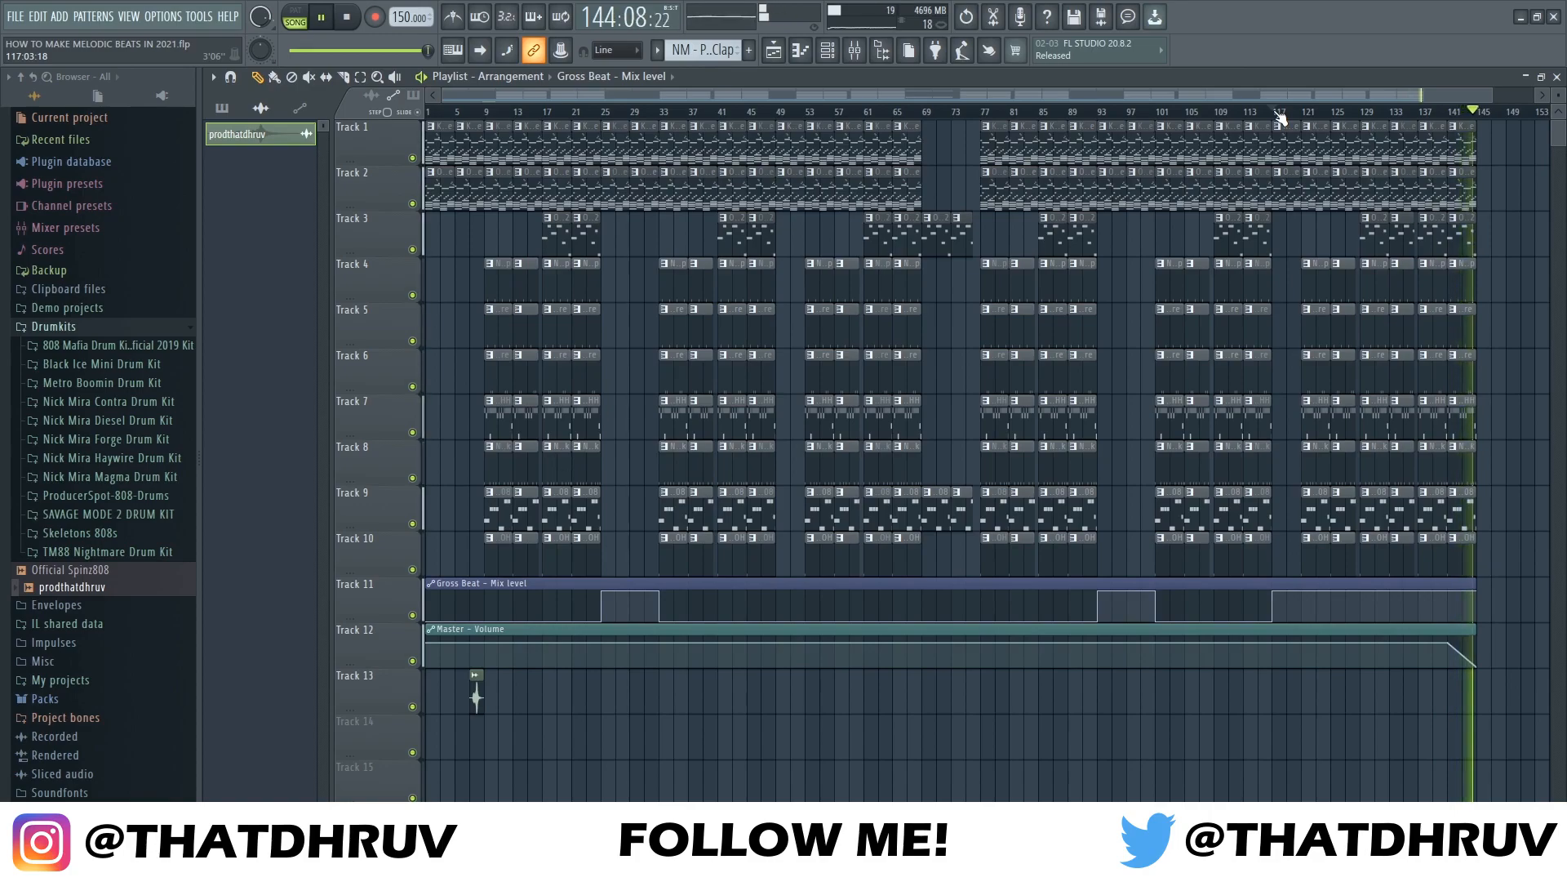
{"action": "key", "text": "space"}
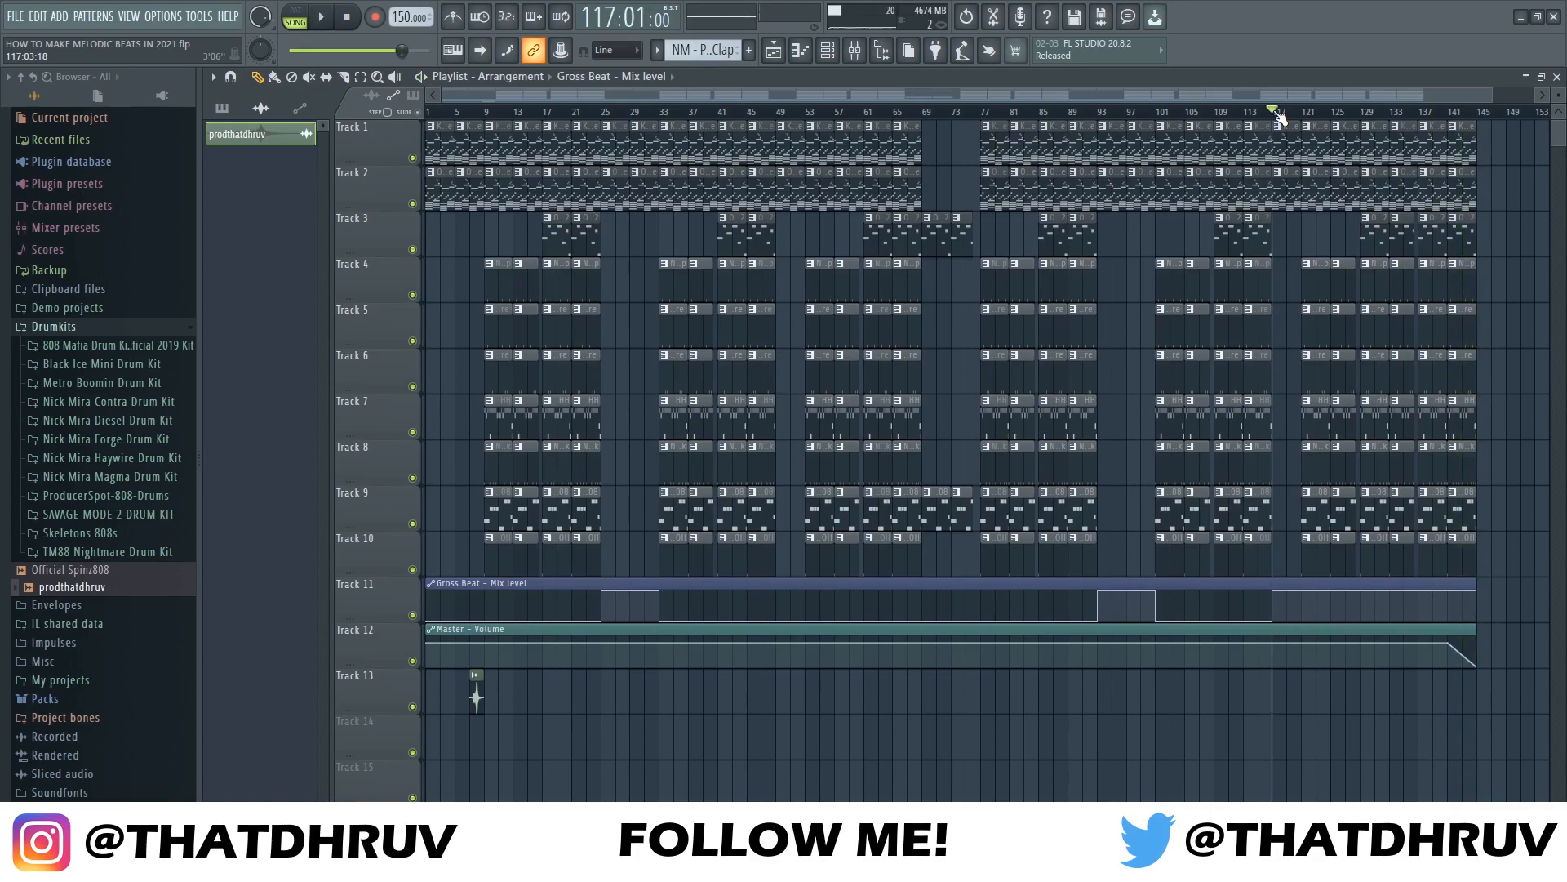